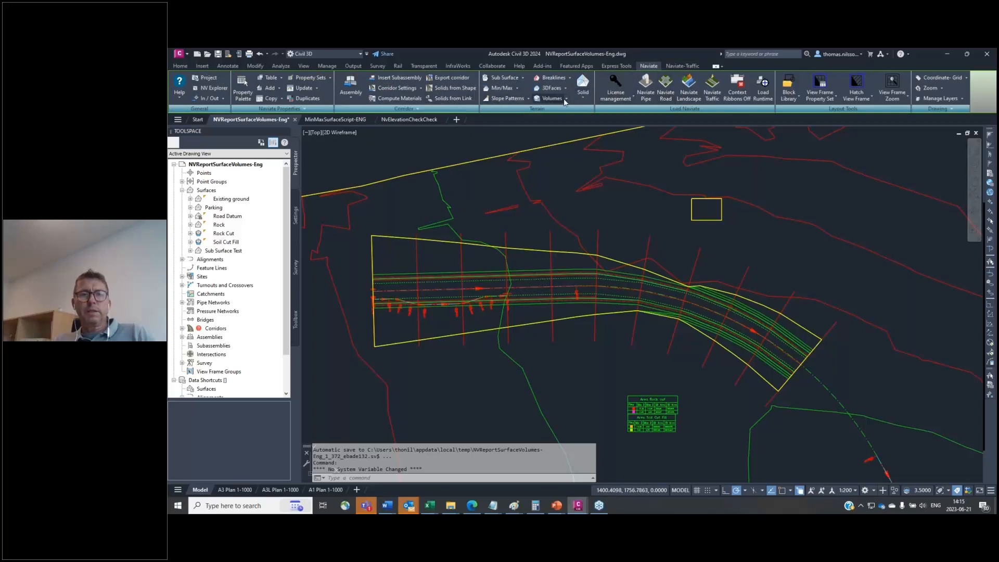
# Start the surface volumes report using the Last report start option.
pyautogui.click(565, 100)
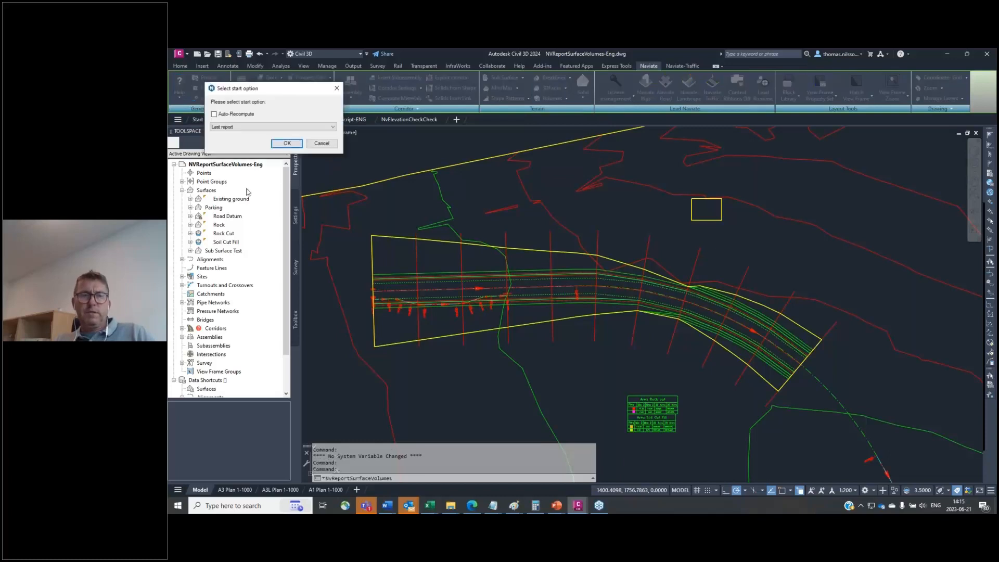
pyautogui.moveTo(253, 92); pyautogui.dragTo(397, 127)
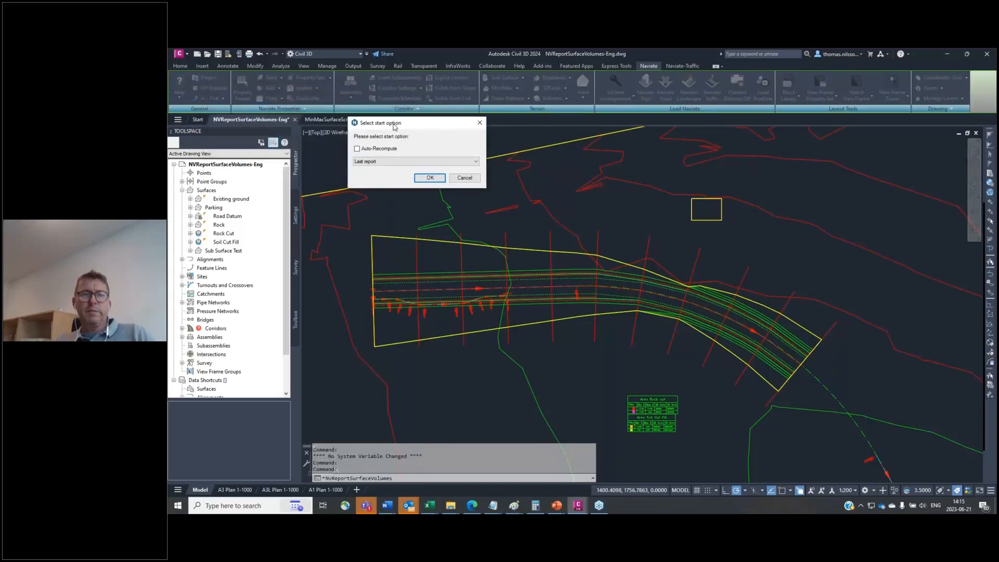
pyautogui.press('ctrl')
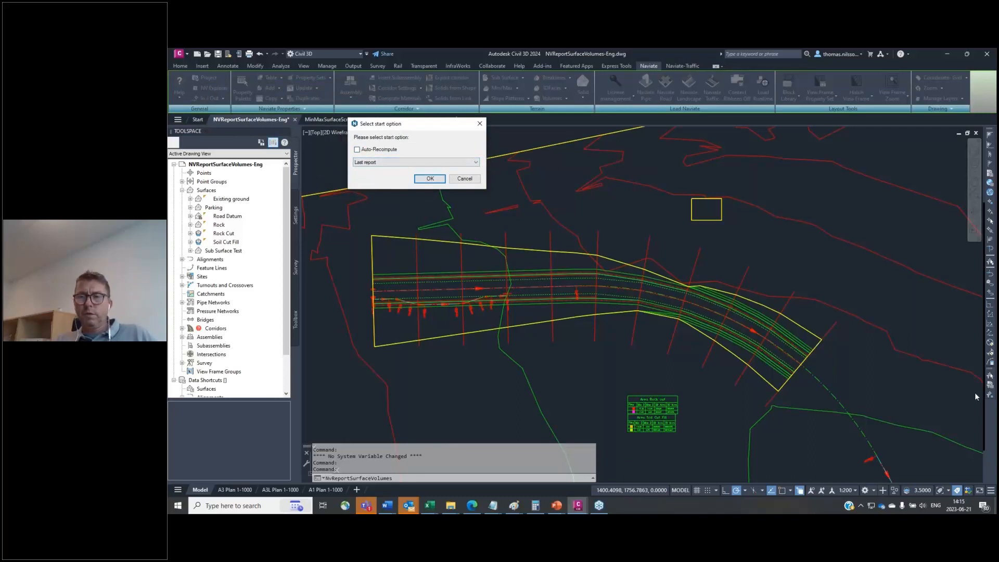
pyautogui.click(419, 163)
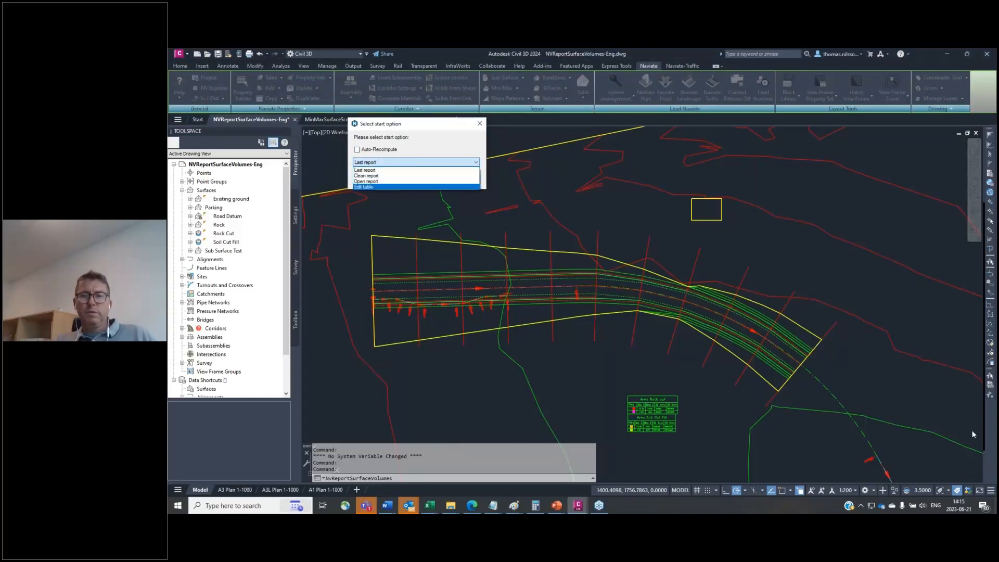
pyautogui.click(975, 402)
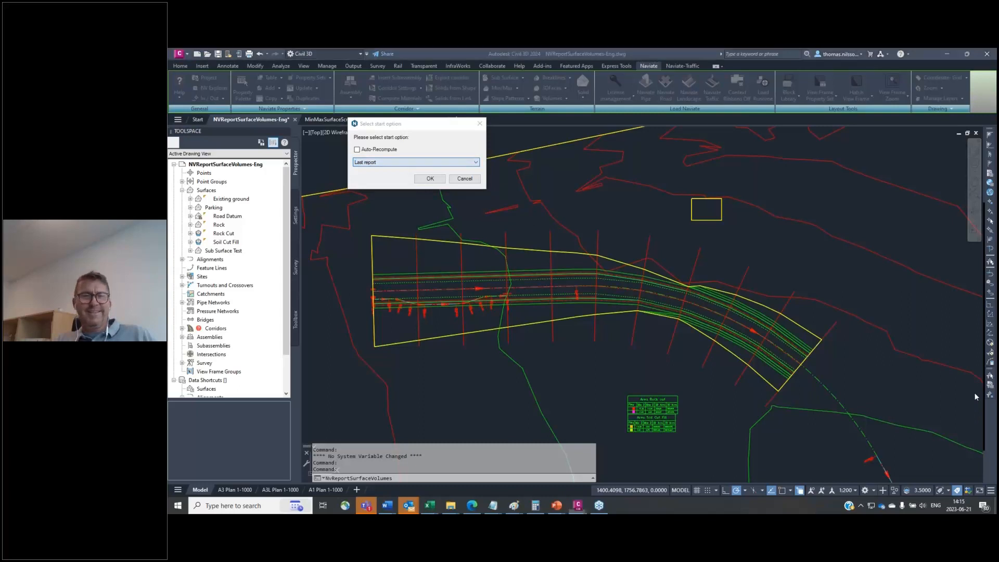
pyautogui.click(428, 161)
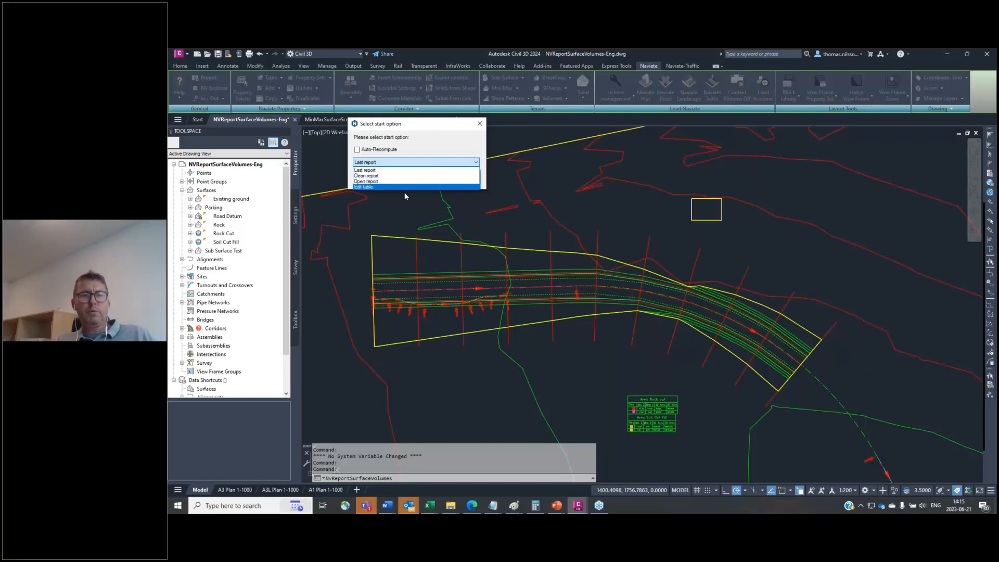
pyautogui.click(404, 167)
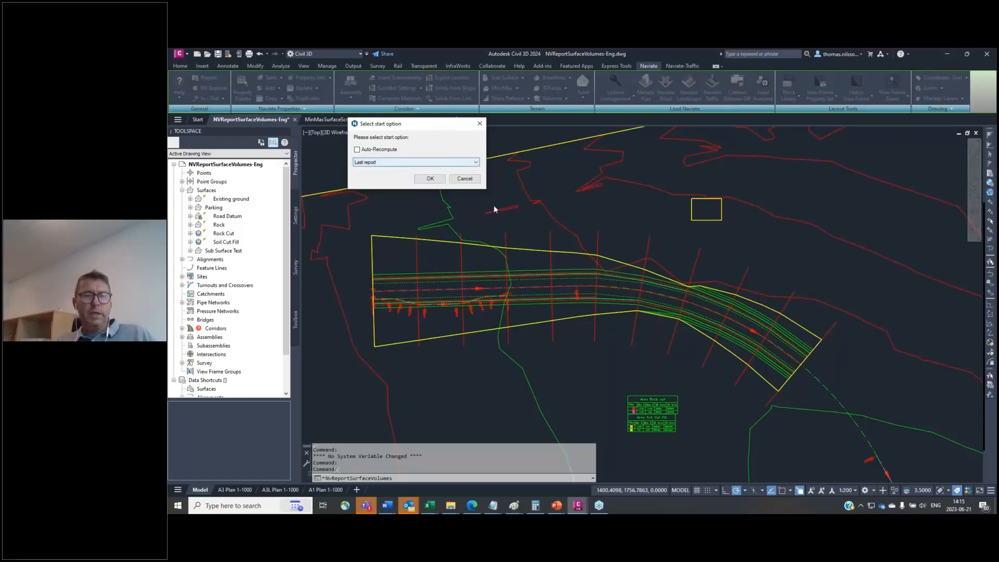
pyautogui.click(430, 179)
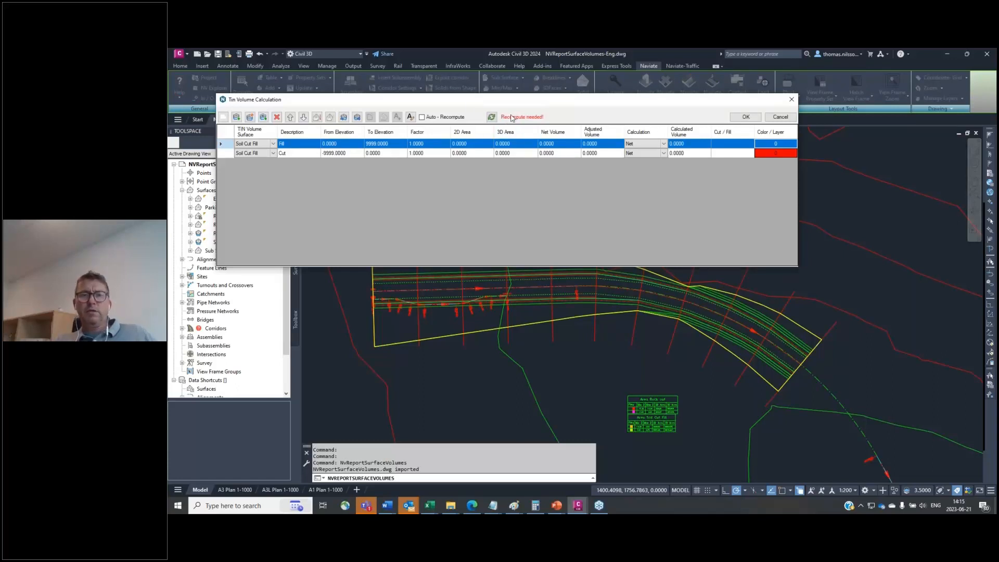
pyautogui.press('ctrl')
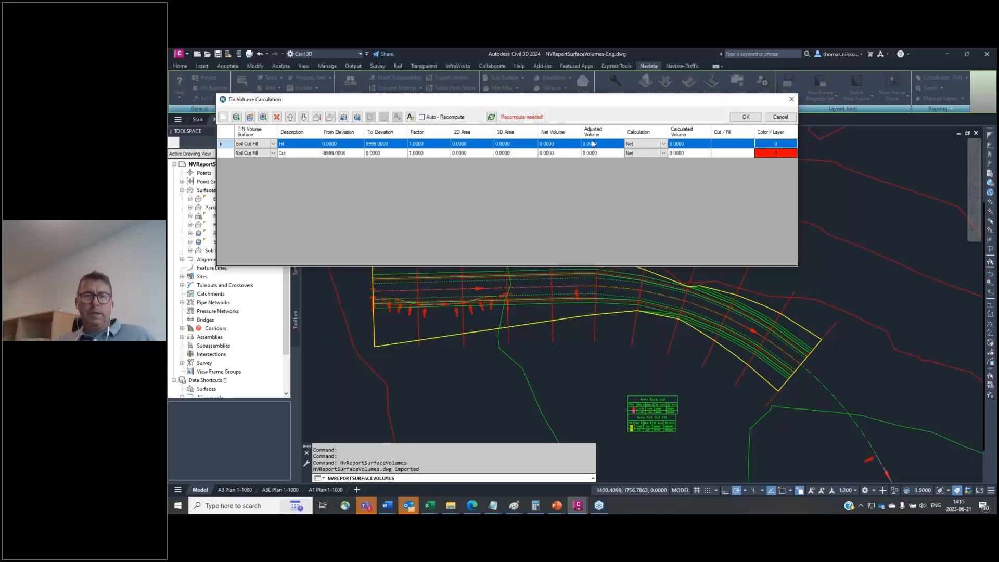
# Replace all report rows with the settings from NVReportSurfaceVolumes-Rock_Cut.xml and recompute the volumes.
pyautogui.click(343, 117)
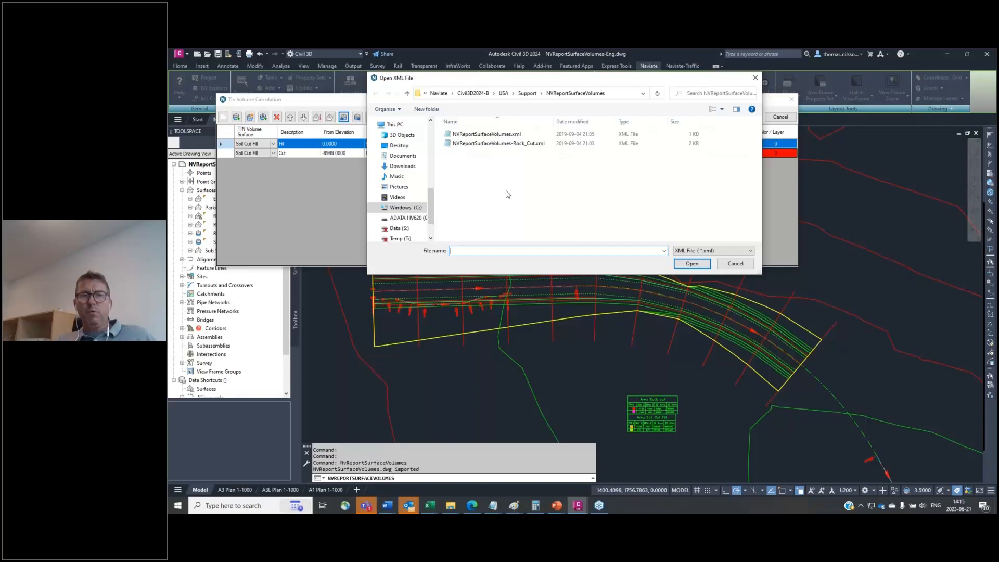
pyautogui.click(502, 144)
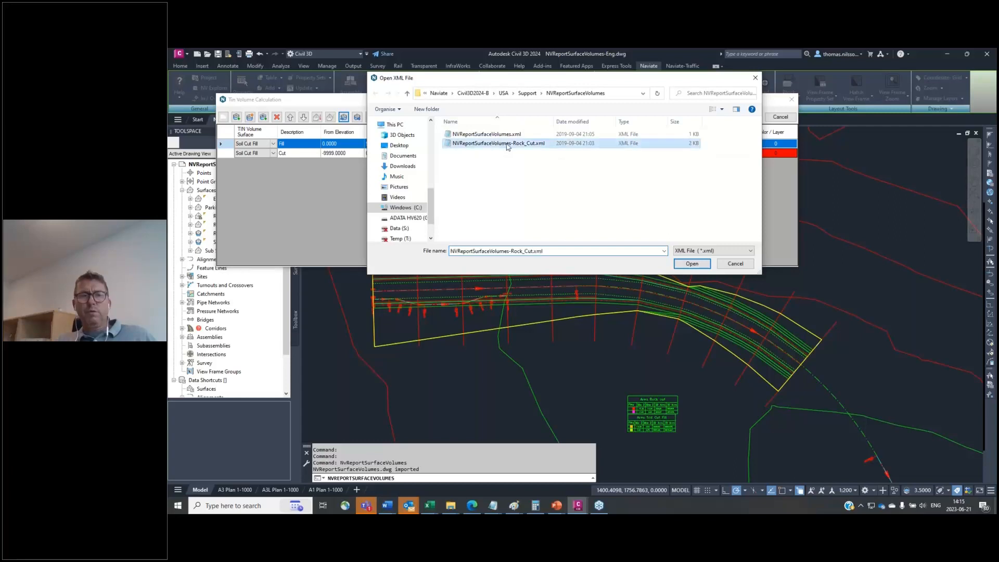
pyautogui.click(692, 264)
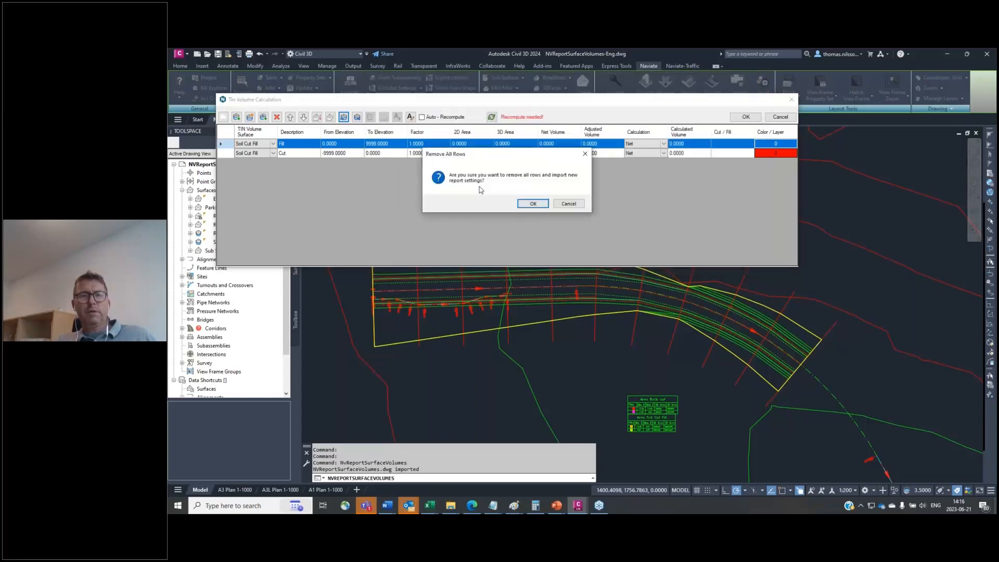
pyautogui.click(533, 204)
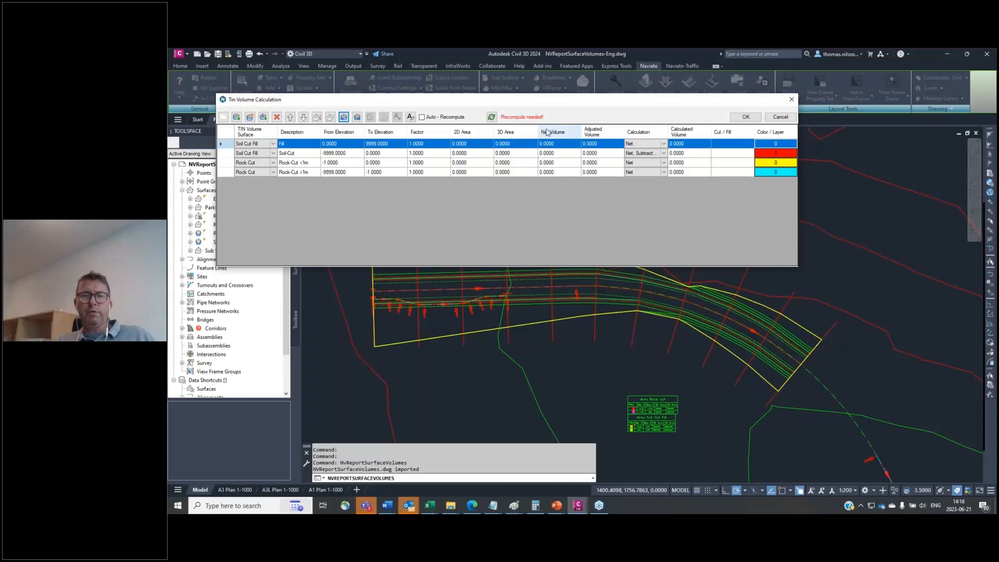
pyautogui.click(492, 117)
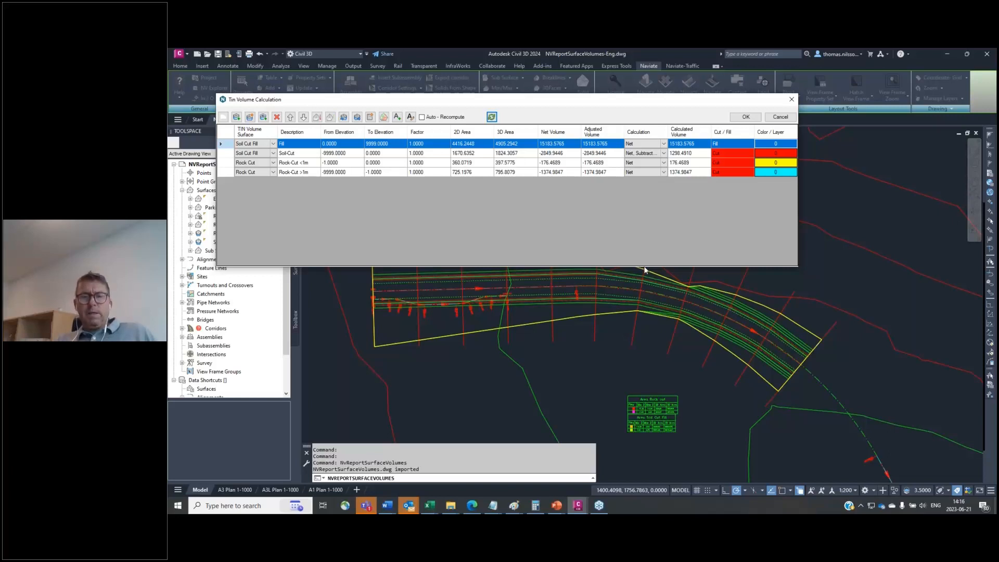
# Open the hatch and mesh creation settings for the volume report and choose 3D Mesh as the output.
pyautogui.moveTo(644, 267); pyautogui.dragTo(643, 191)
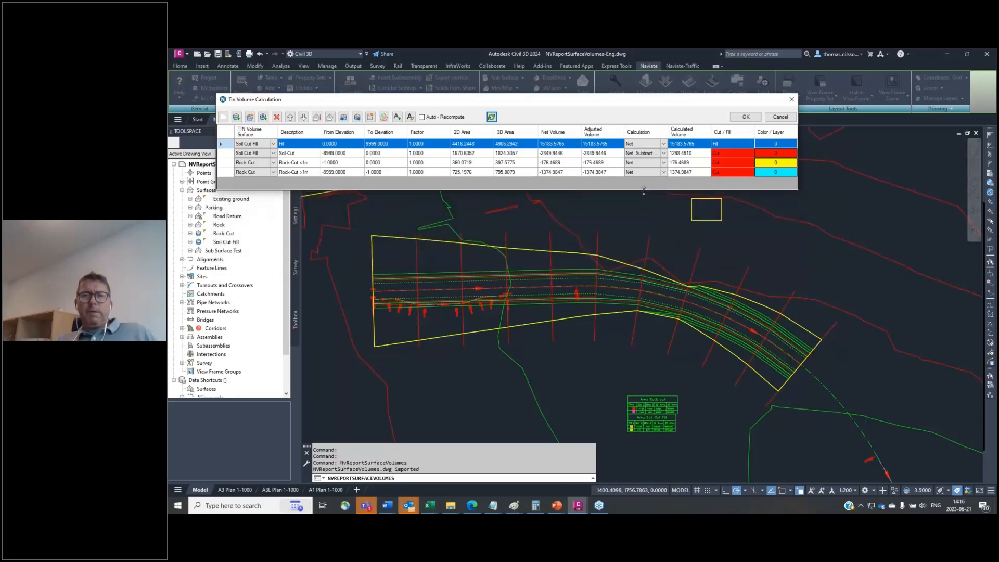
pyautogui.moveTo(583, 104); pyautogui.dragTo(731, 125)
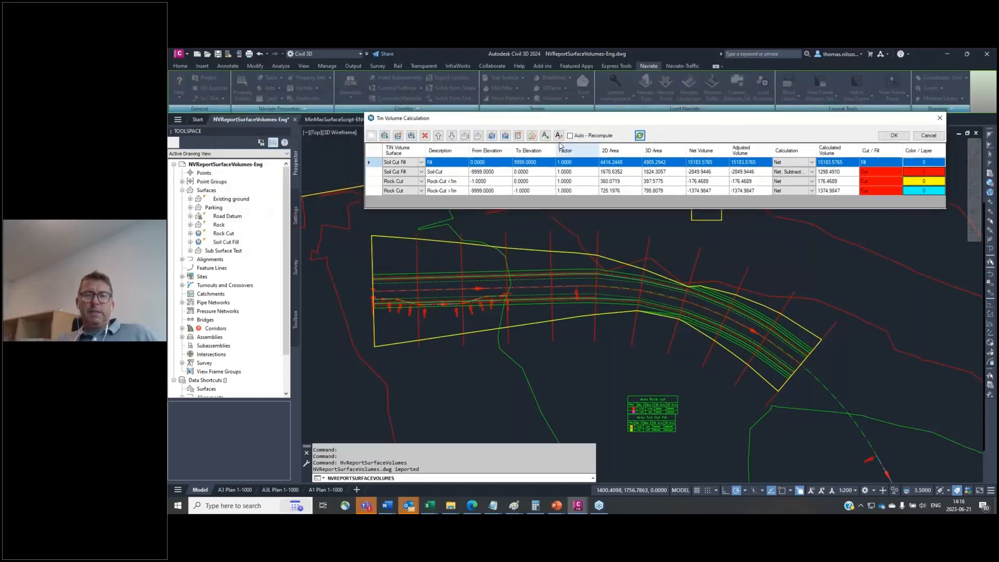
pyautogui.click(532, 136)
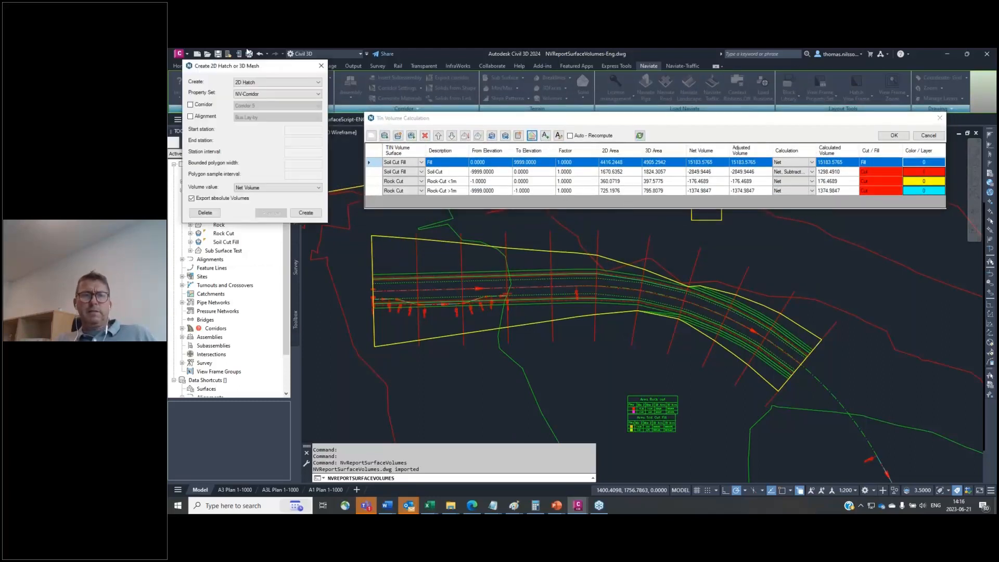
pyautogui.moveTo(278, 72)
pyautogui.mouseDown()
pyautogui.moveTo(400, 107)
pyautogui.moveTo(704, 95)
pyautogui.moveTo(730, 116)
pyautogui.mouseUp()
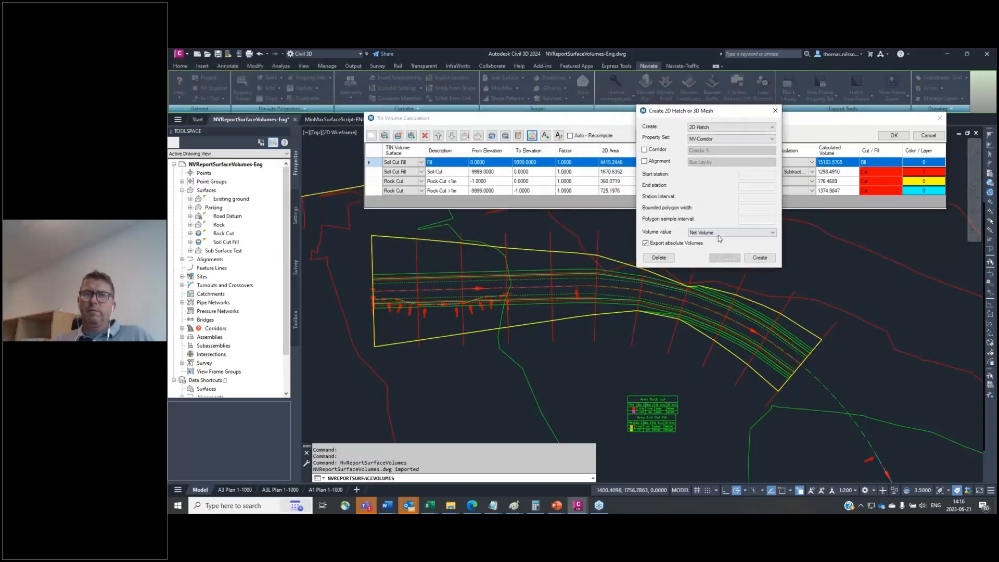
pyautogui.click(748, 127)
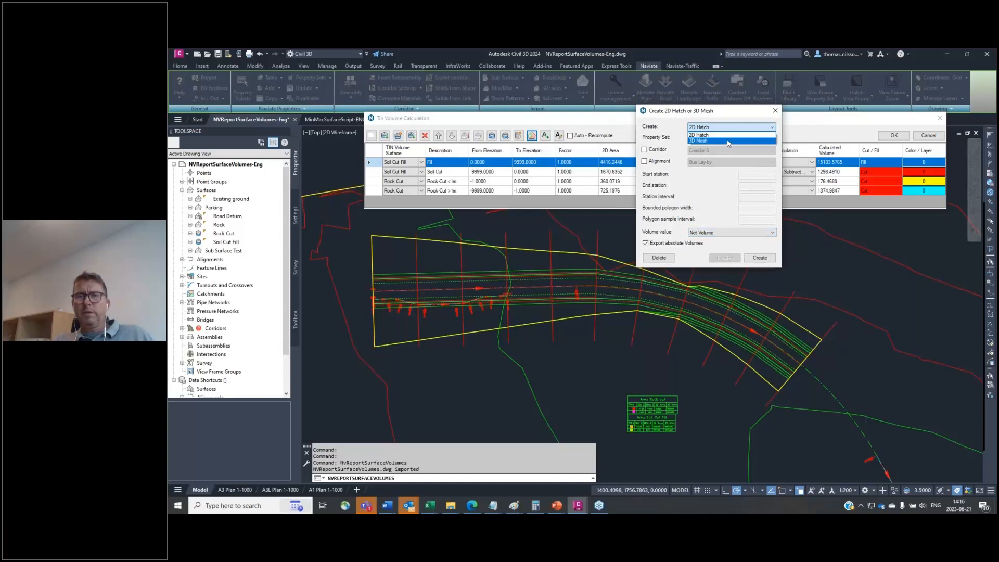
pyautogui.click(728, 141)
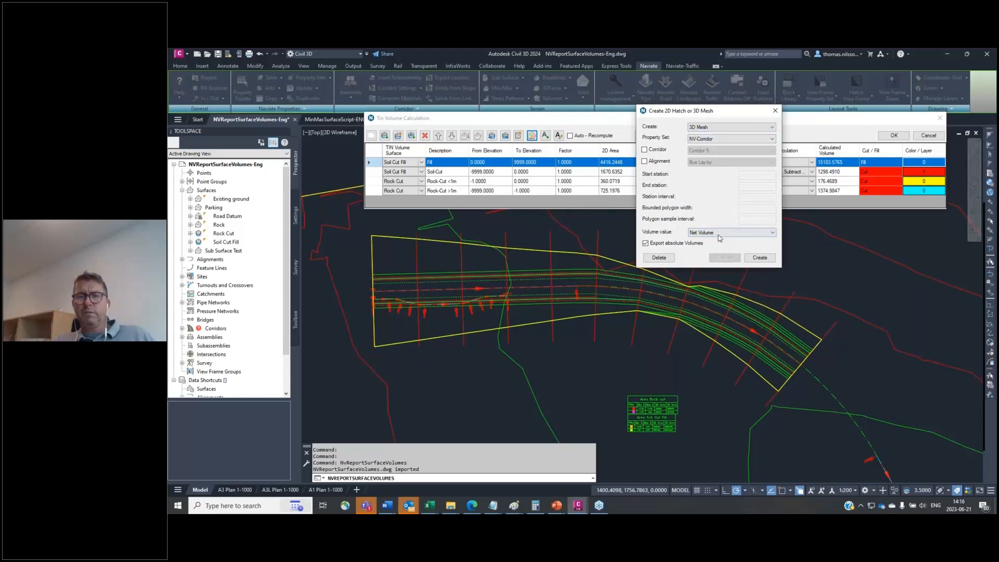
# Base the meshes on Alignment 5 with end station 200, then preview the station polygons and erase the preview.
pyautogui.click(646, 162)
pyautogui.click(700, 166)
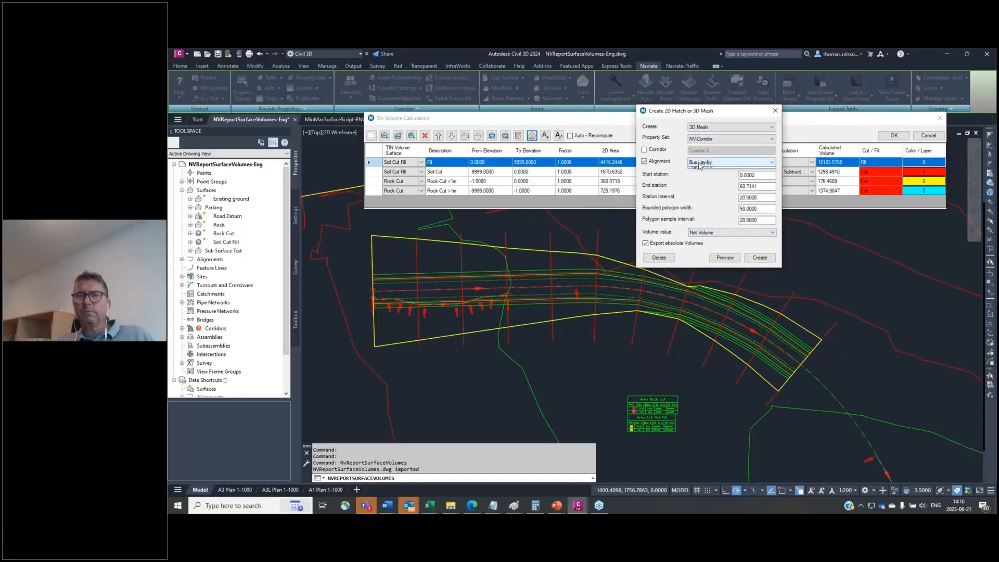
pyautogui.click(711, 178)
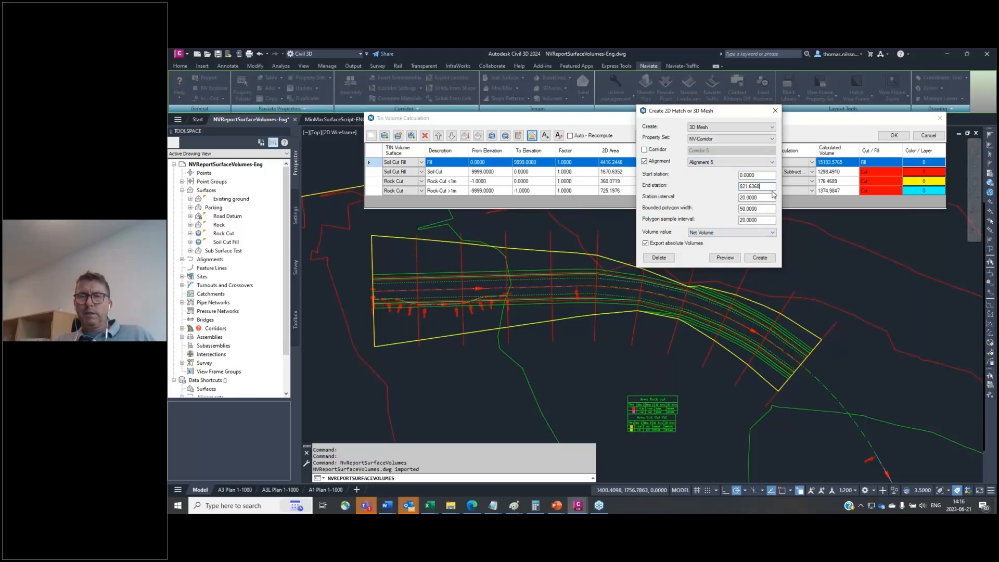
pyautogui.moveTo(773, 187); pyautogui.dragTo(696, 190)
pyautogui.write('200')
pyautogui.press('Tab')
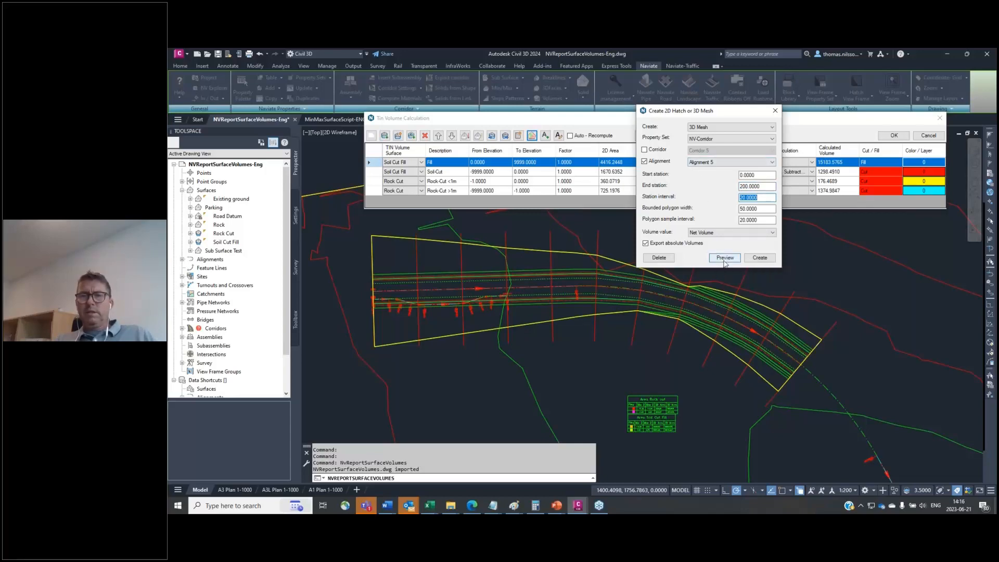
pyautogui.click(725, 258)
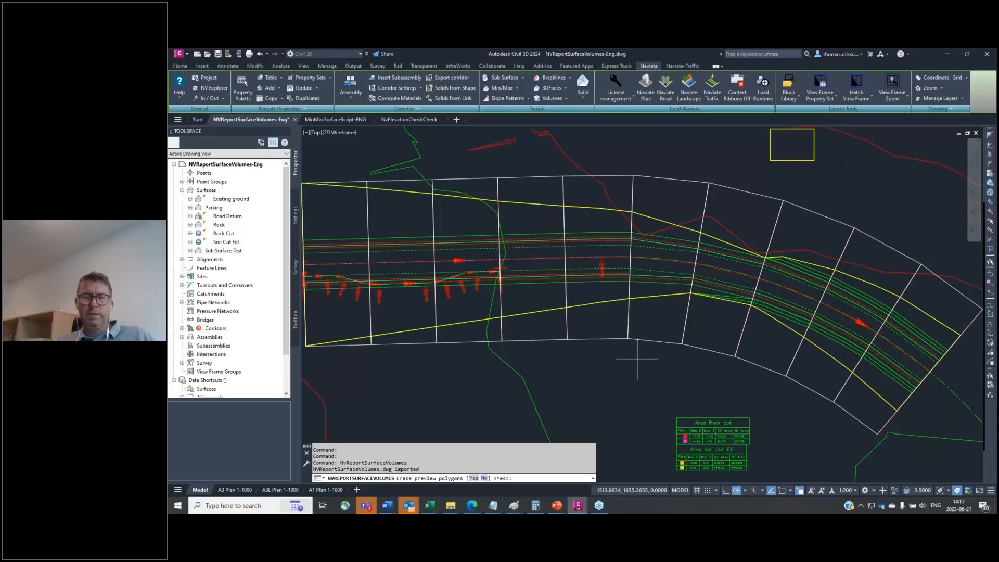
pyautogui.press('Return')
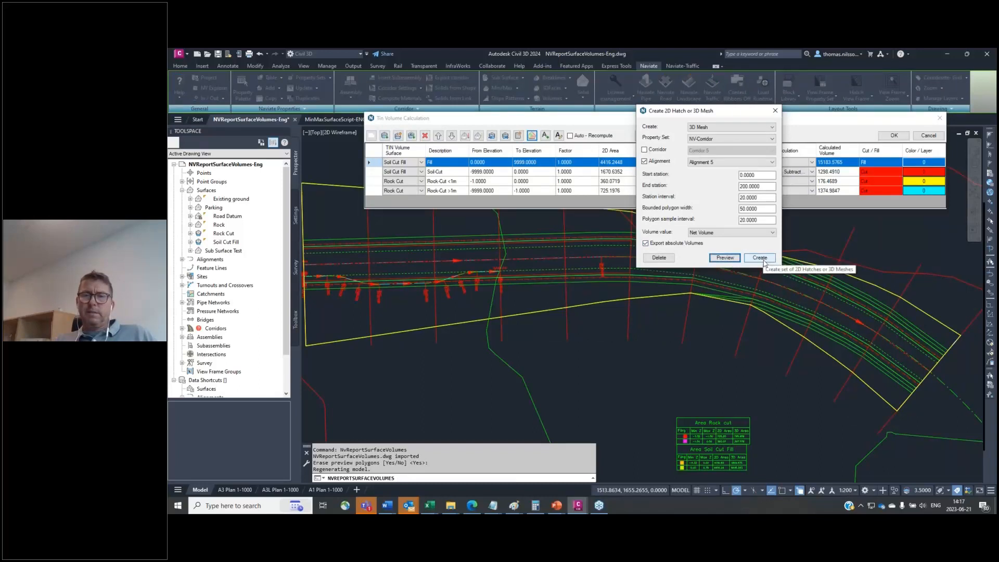
# Create the 3D meshes, accepting the proposed maximum surface of Road Datum and Rock with the _No display style.
pyautogui.click(763, 260)
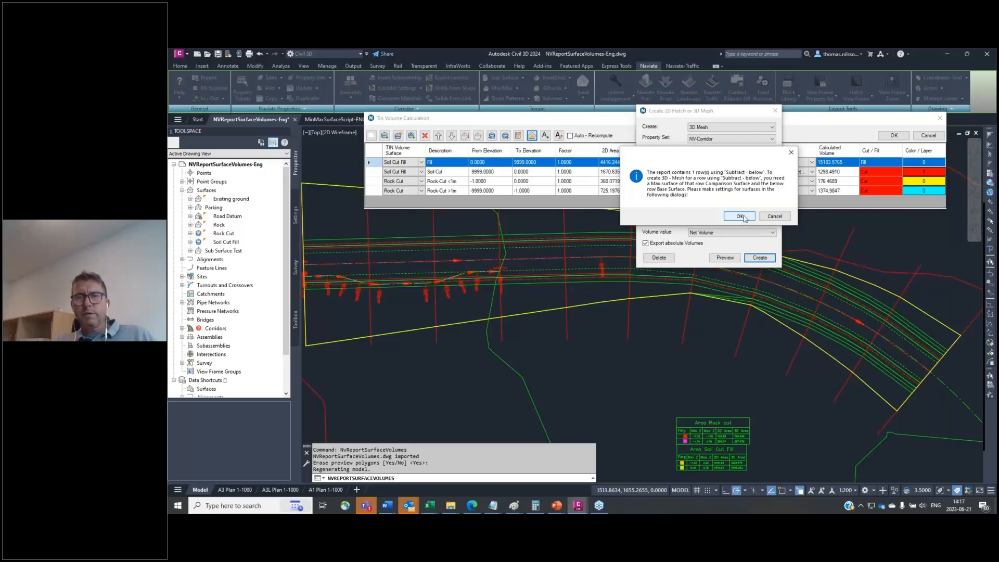
pyautogui.click(741, 216)
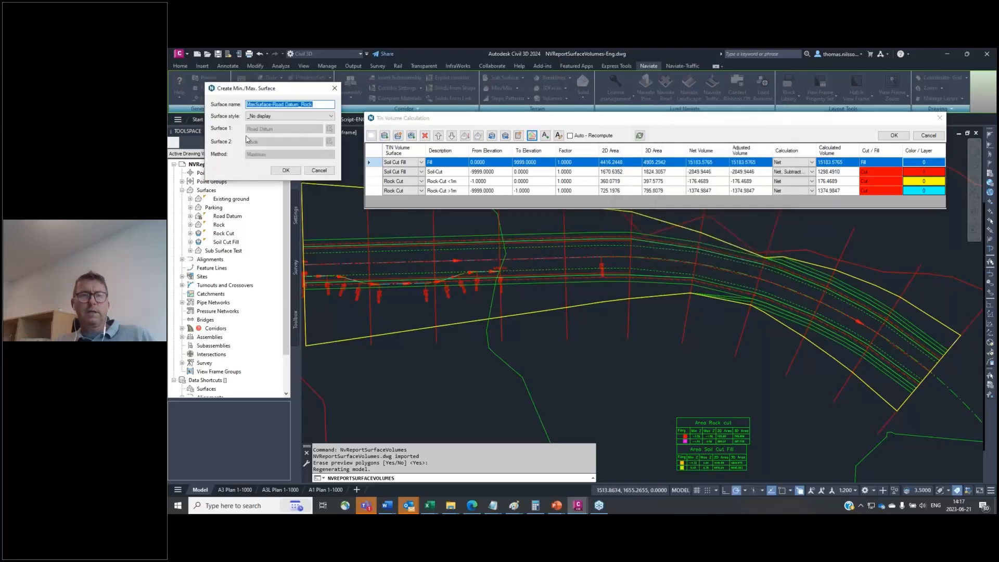
pyautogui.click(288, 171)
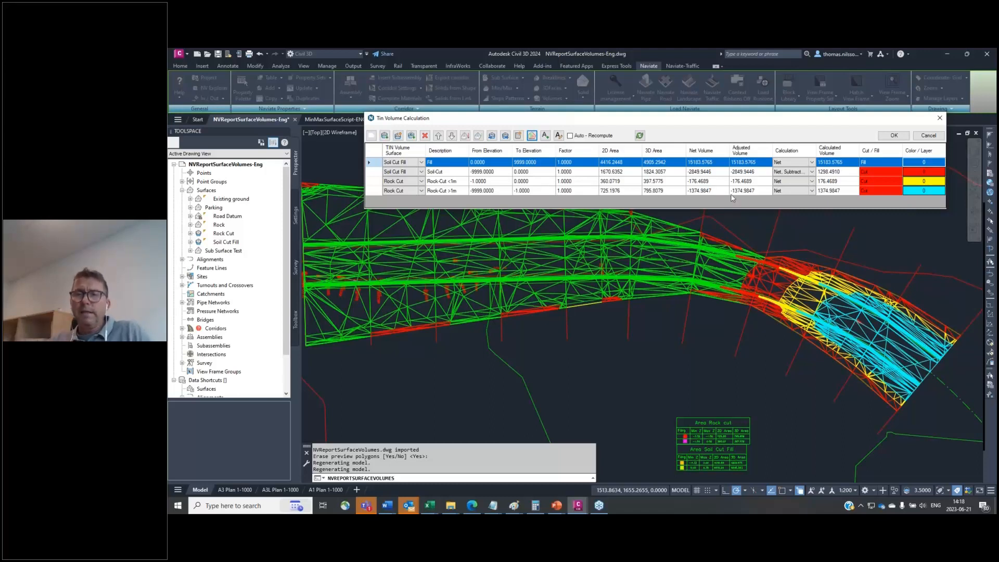
# Examine the calculation options of the Soil-Cut row and the elevation ranges of the rock cut and fill rows.
pyautogui.click(812, 173)
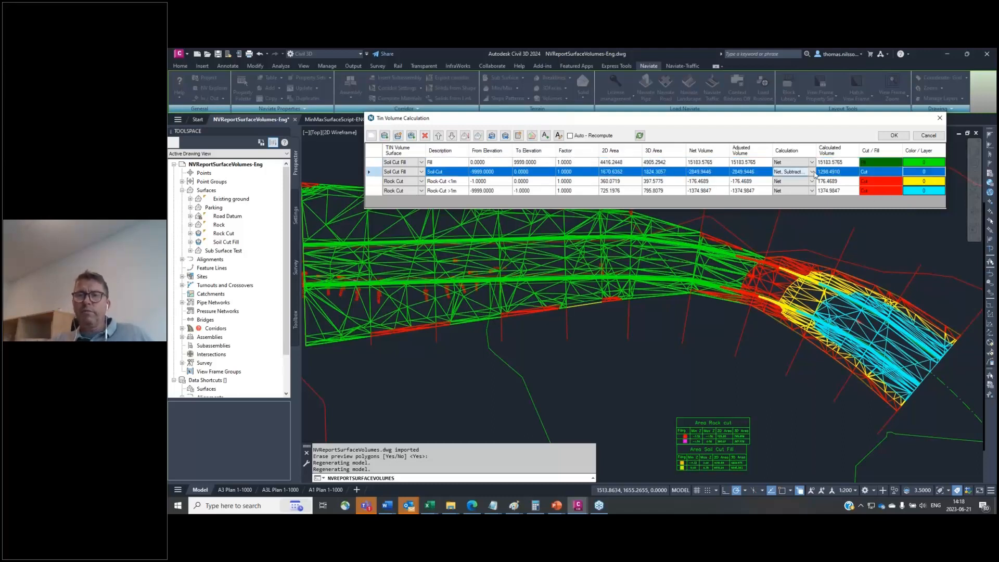
pyautogui.click(814, 173)
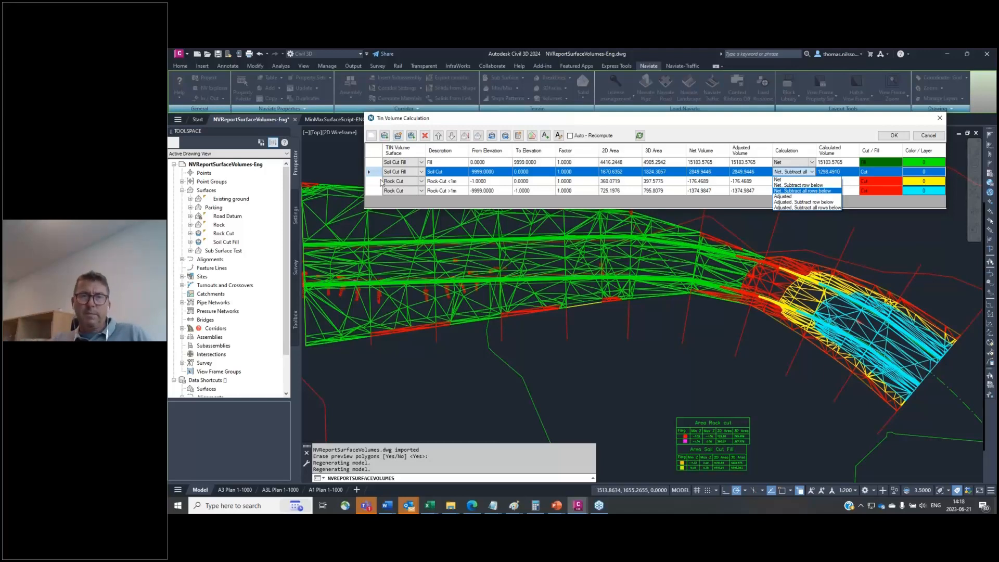
pyautogui.click(699, 125)
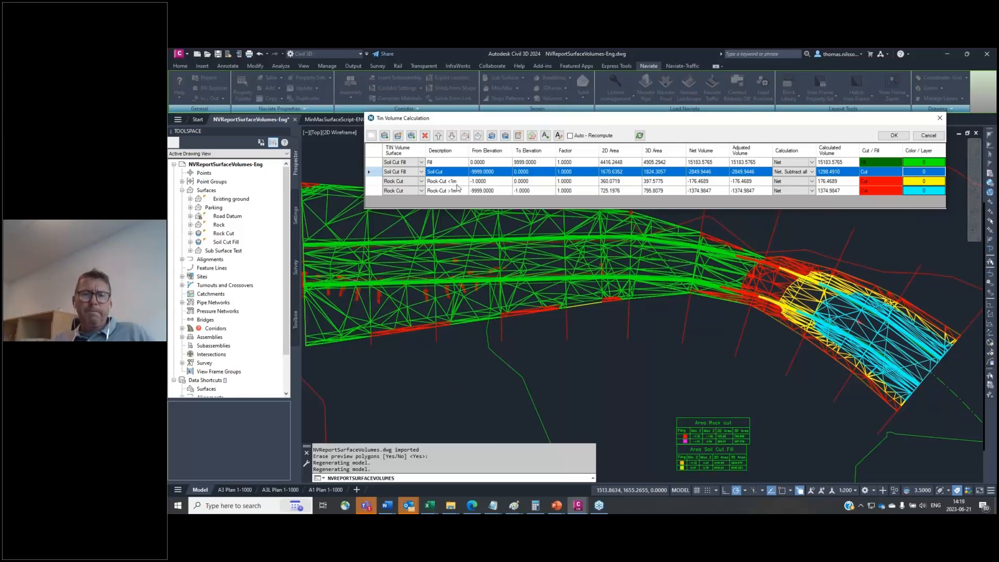
pyautogui.click(494, 183)
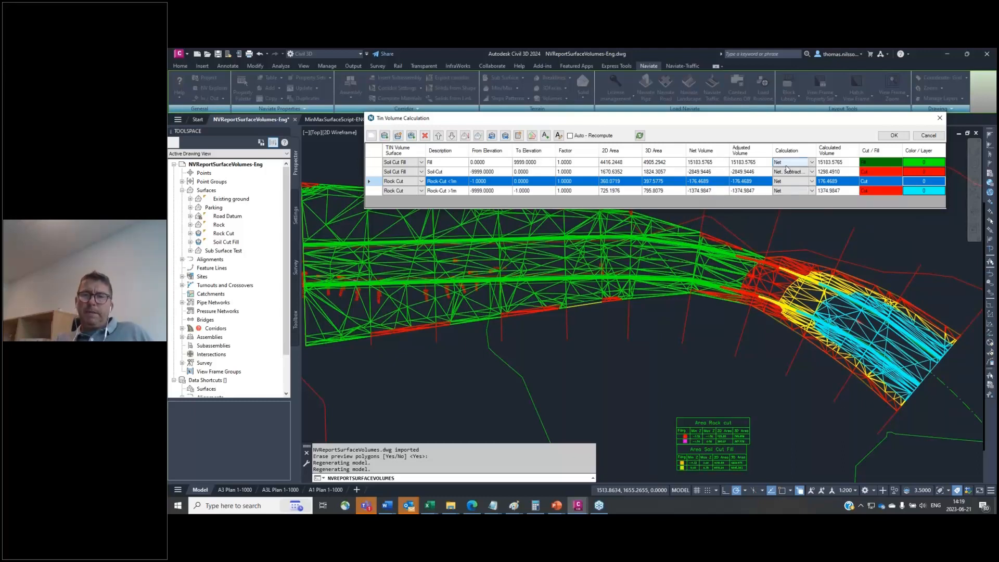
pyautogui.click(487, 182)
pyautogui.click(535, 183)
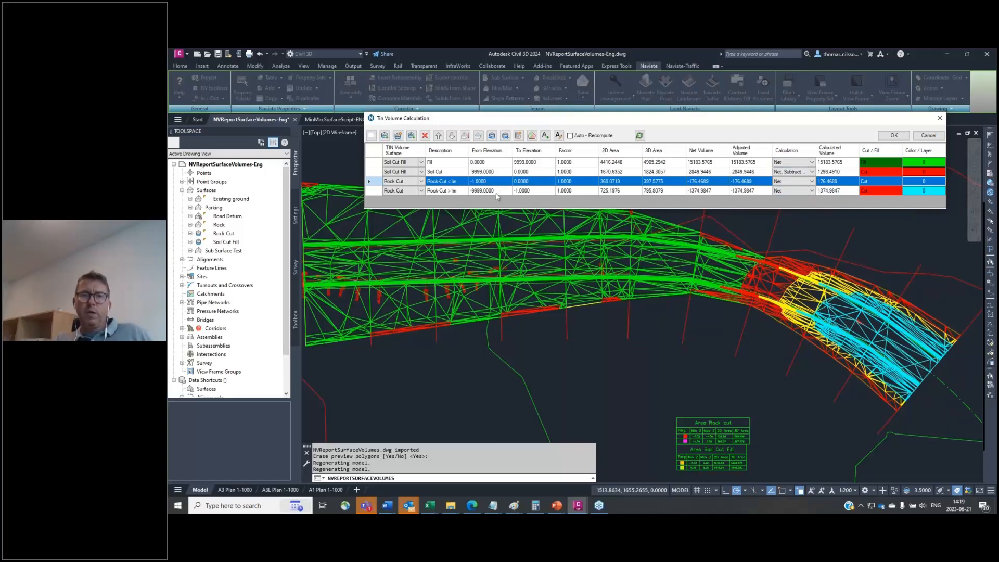
pyautogui.click(539, 190)
pyautogui.click(539, 191)
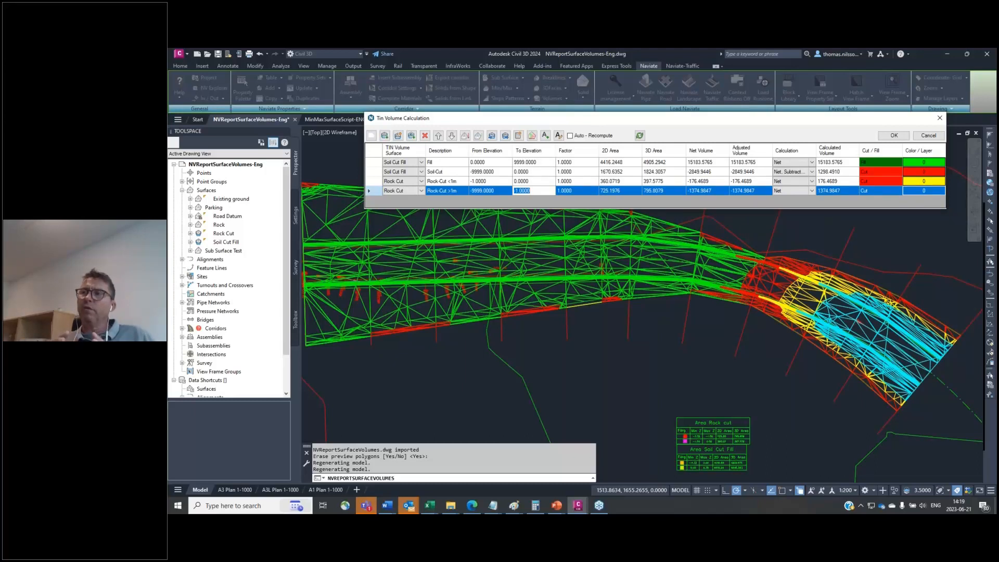
pyautogui.click(492, 163)
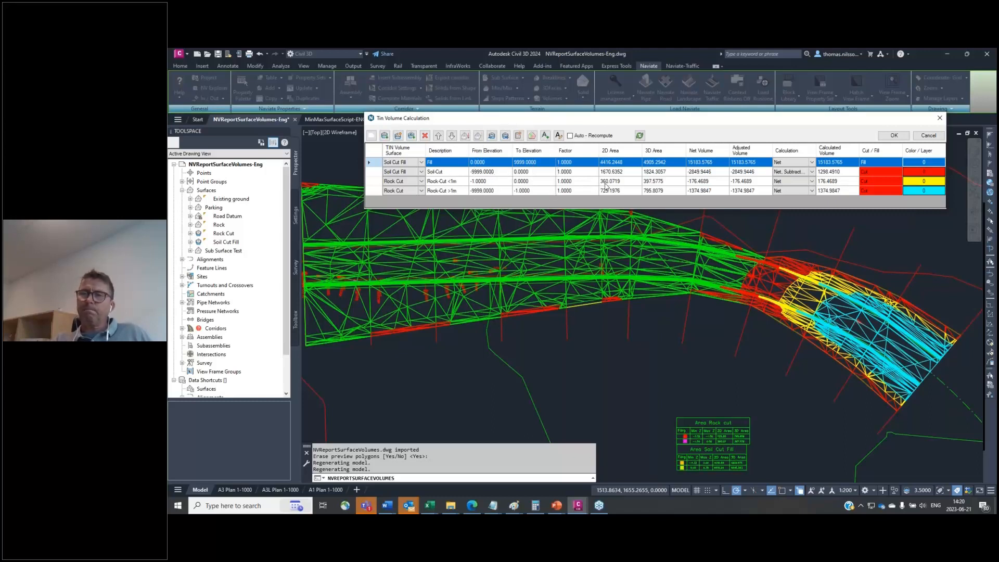
# Cancel the TIN volume calculation and open the 3D meshes at the rock-cut end of the road in the Object Viewer.
pyautogui.click(932, 137)
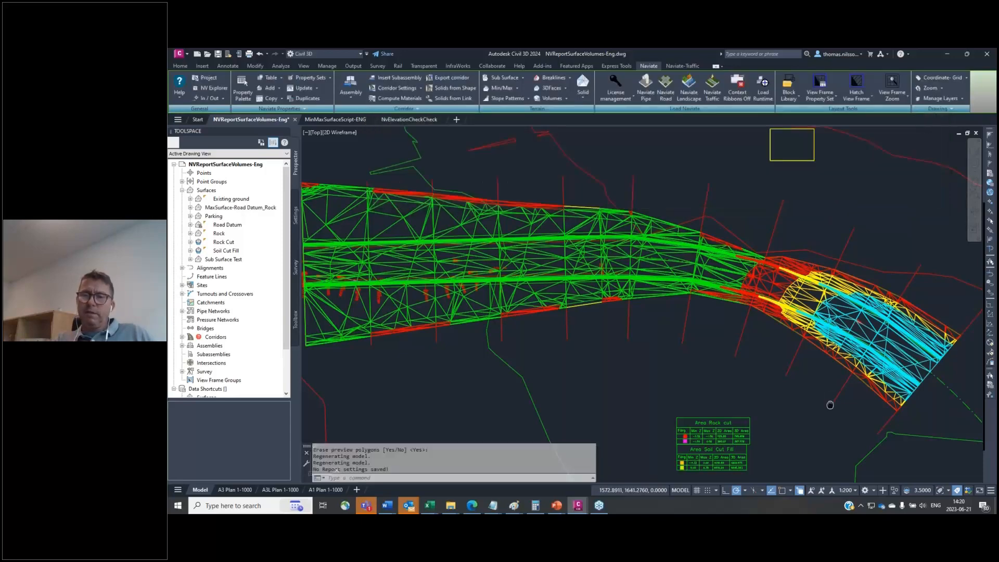
pyautogui.moveTo(824, 400); pyautogui.dragTo(687, 361, button='middle')
pyautogui.click(687, 360)
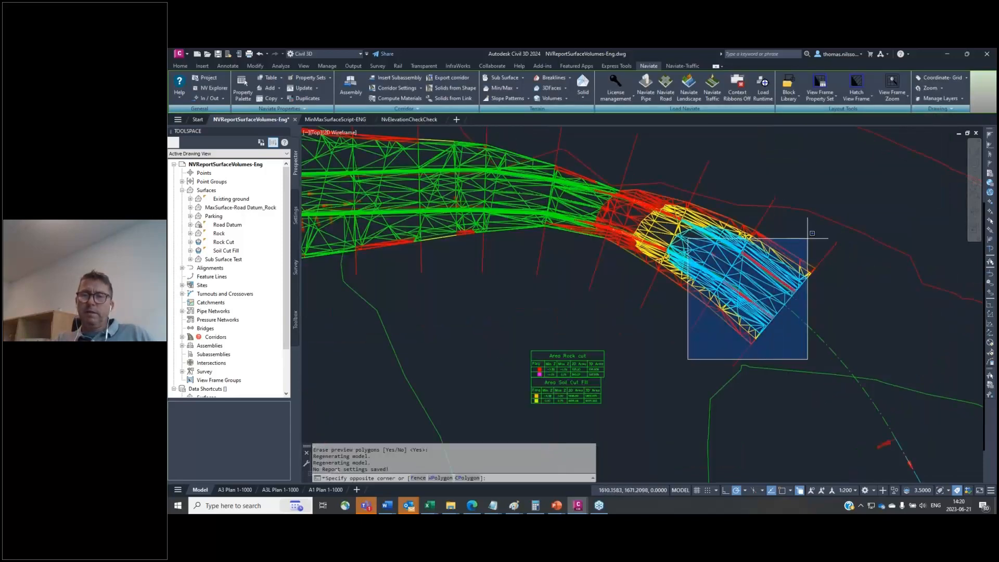
pyautogui.rightClick(614, 330)
pyautogui.click(645, 306)
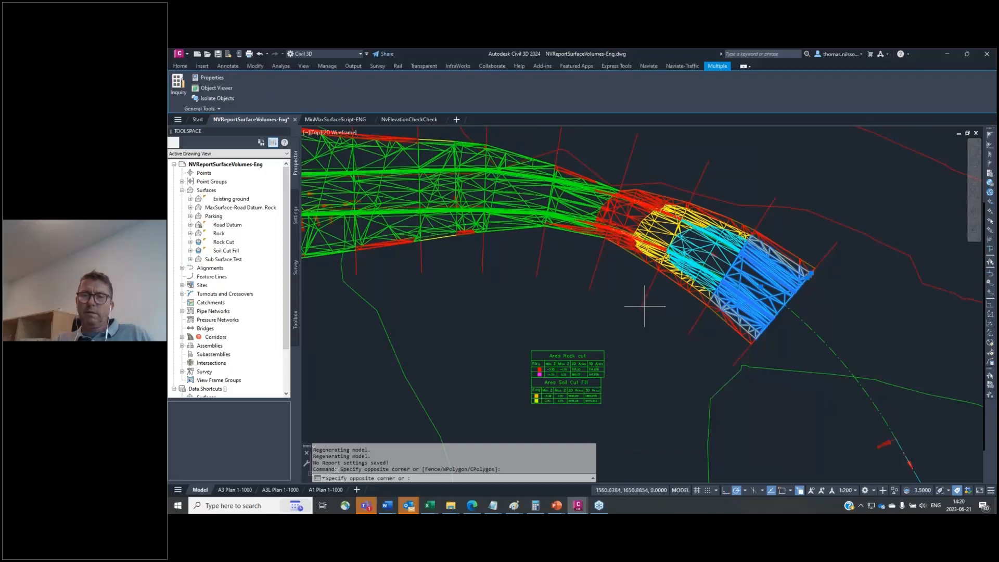
pyautogui.click(663, 355)
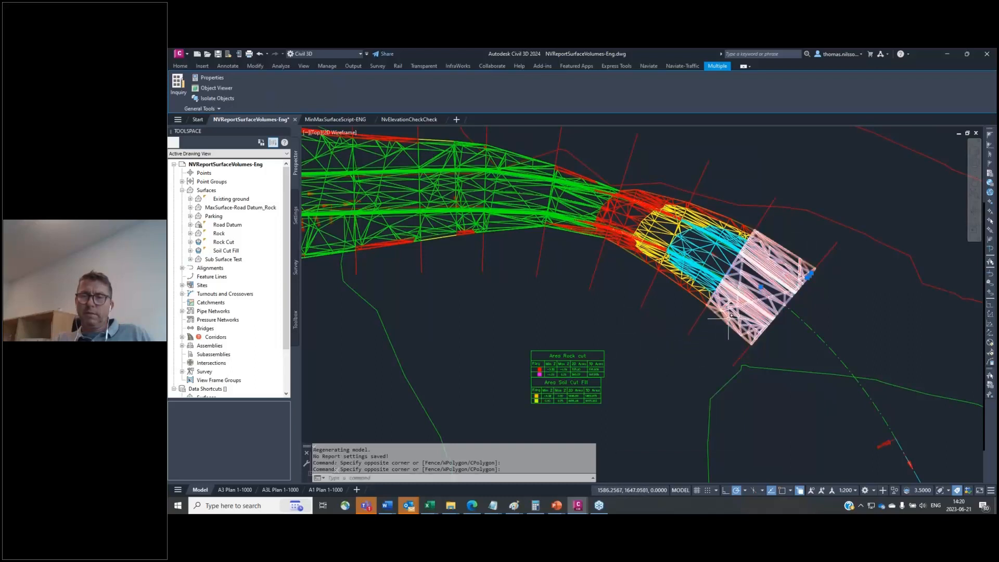
pyautogui.rightClick(659, 320)
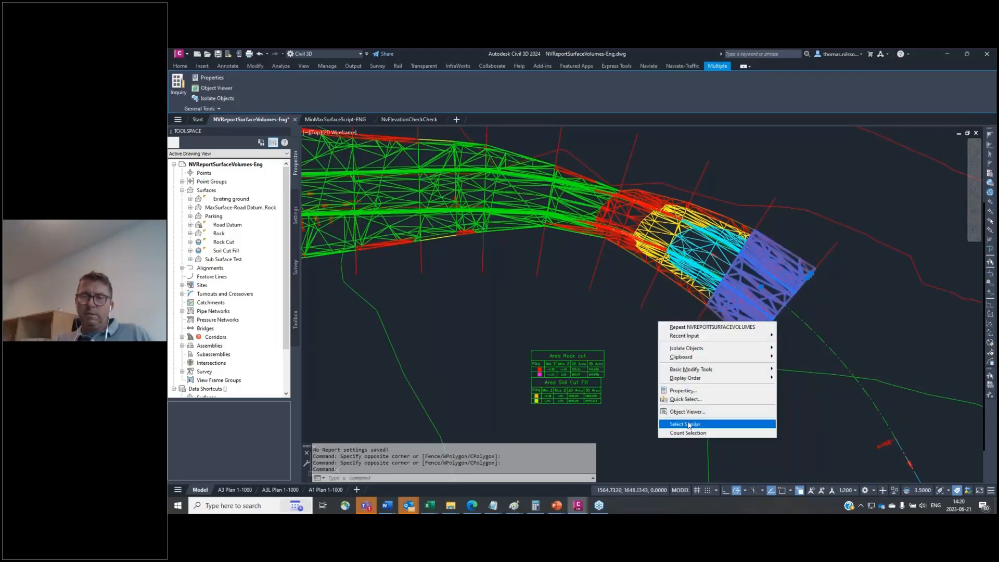
pyautogui.click(688, 412)
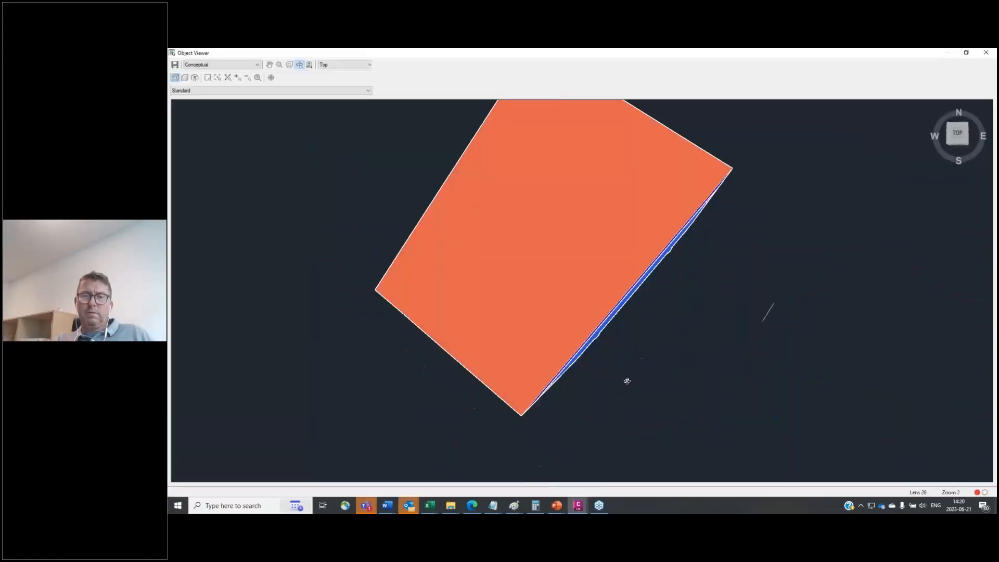
# Examine the stacked soil and rock meshes in 3D from an oblique front angle, including their end section, and close the viewer.
pyautogui.moveTo(627, 381); pyautogui.dragTo(658, 357)
pyautogui.scroll(-3, 658, 357)
pyautogui.moveTo(564, 287); pyautogui.dragTo(569, 339)
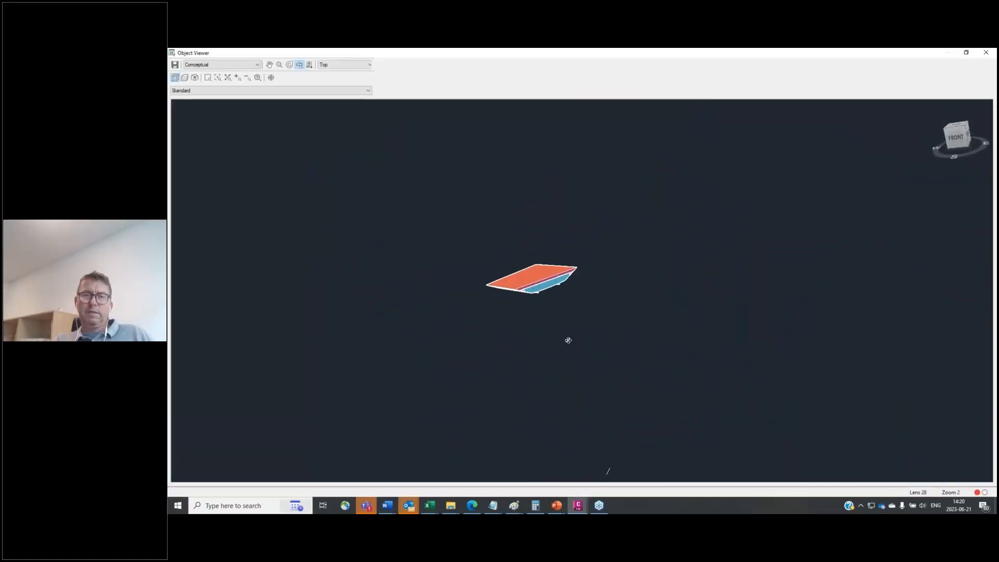
pyautogui.scroll(2, 553, 276)
pyautogui.scroll(2, 541, 265)
pyautogui.moveTo(538, 259); pyautogui.dragTo(706, 330, button='middle')
pyautogui.scroll(2, 529, 361)
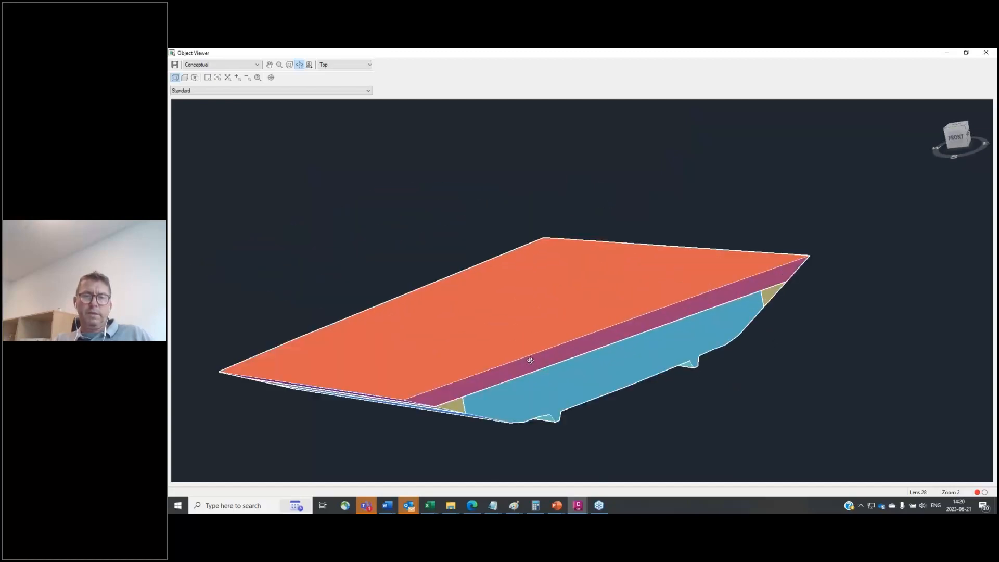
pyautogui.moveTo(529, 362); pyautogui.dragTo(538, 310, button='middle')
pyautogui.scroll(3, 534, 313)
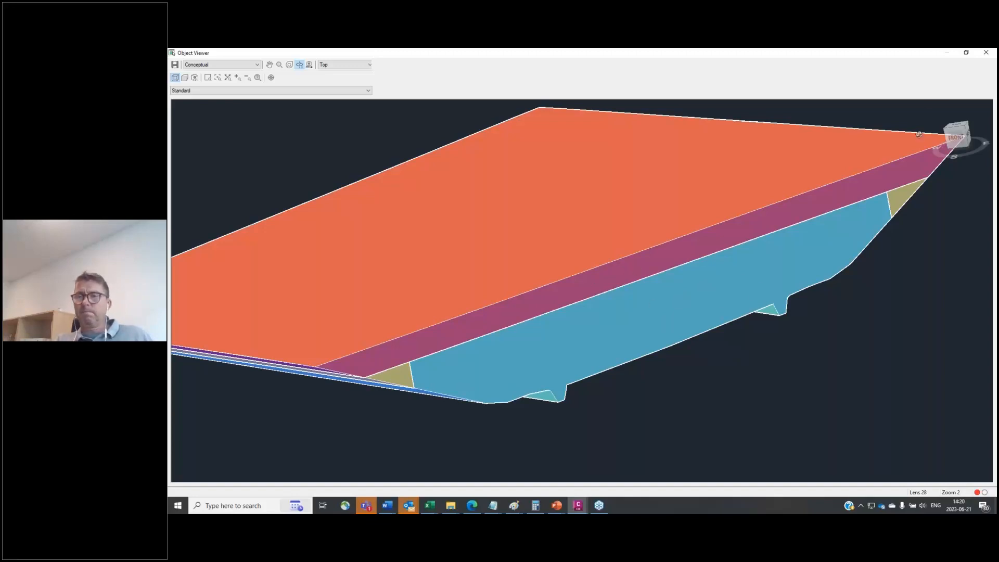
pyautogui.click(986, 53)
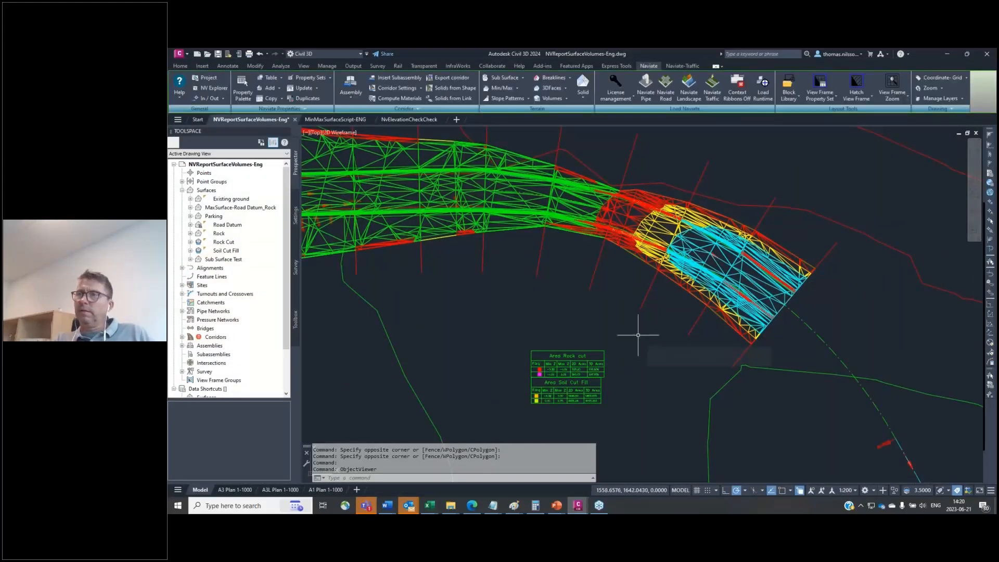
# Switch to the slide presentation and advance to the Min/Max Surface slide.
pyautogui.moveTo(638, 335)
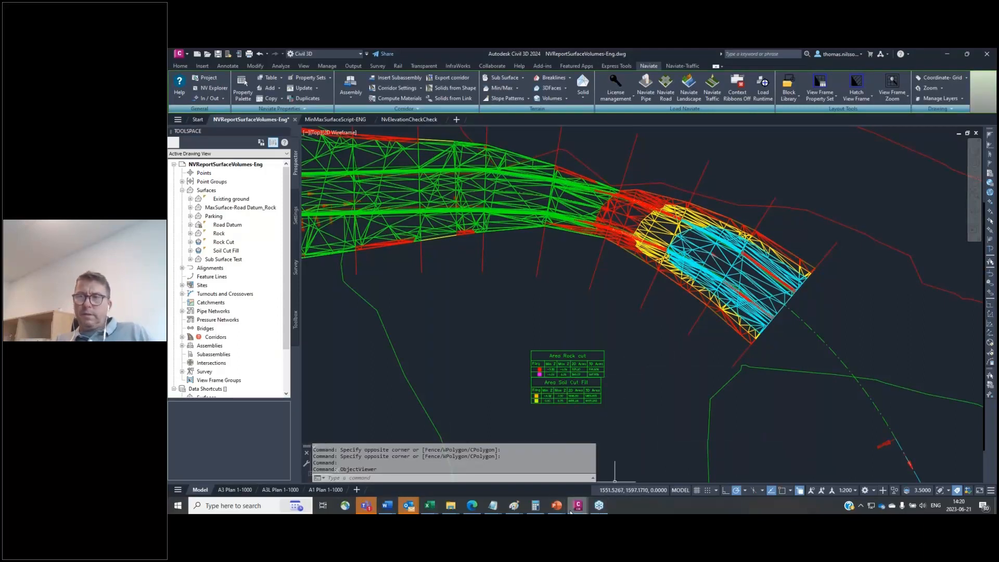
pyautogui.moveTo(571, 513)
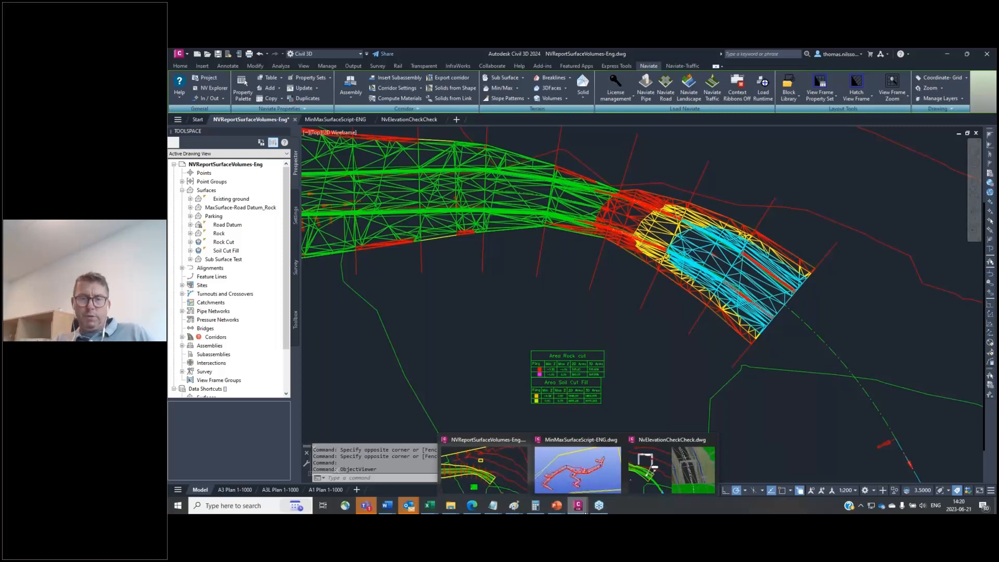
pyautogui.hotkey('alt', 'Tab')
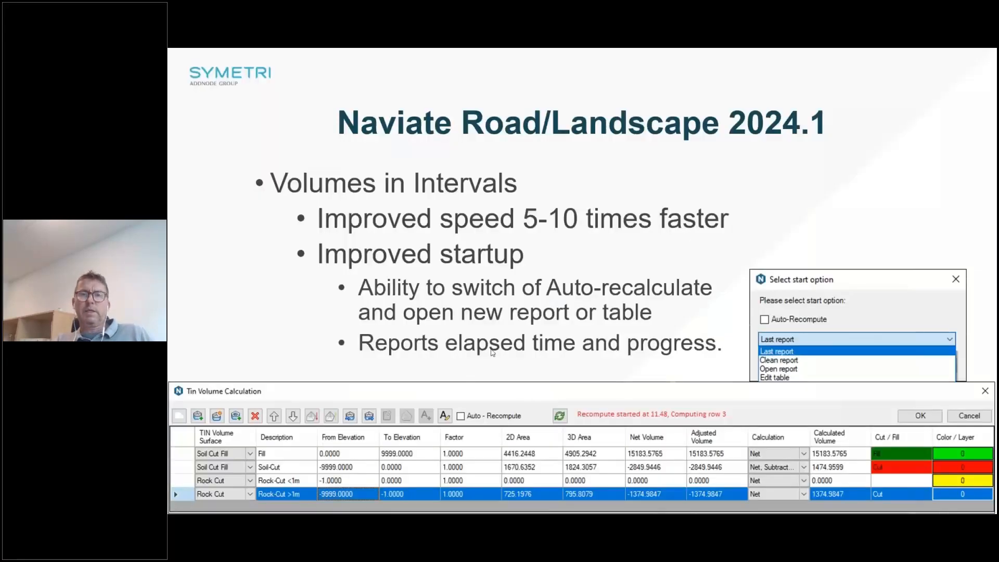
pyautogui.press('Right')
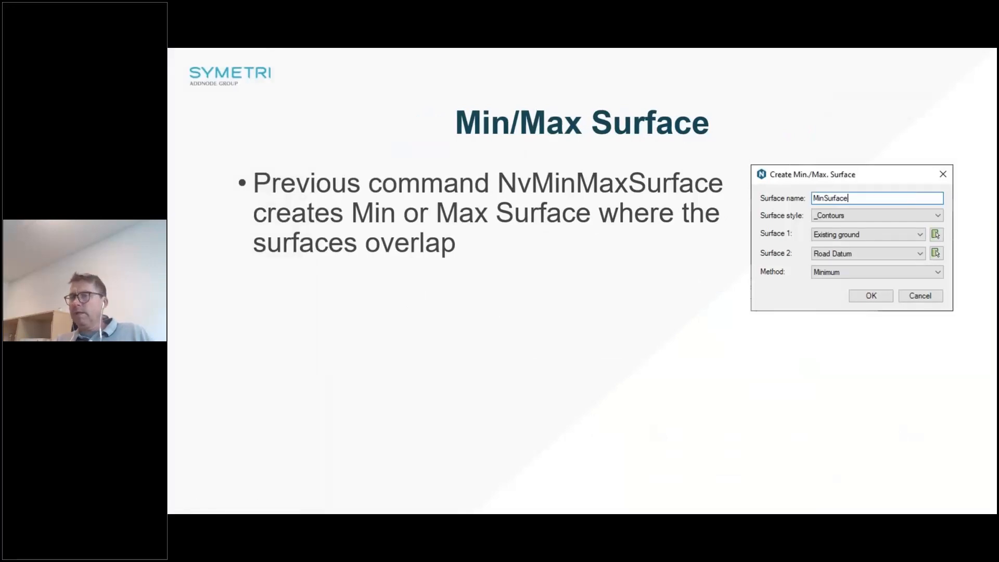
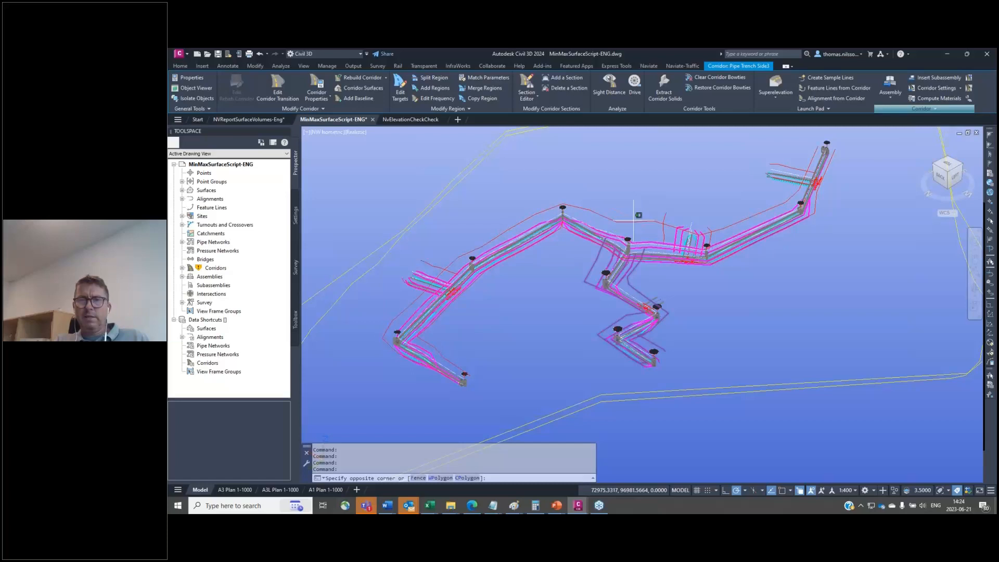
# Highlight the pipe trench corridors in the drawing, list the corridors and corridor surfaces in the project tree, and clear the selection.
pyautogui.click(633, 221)
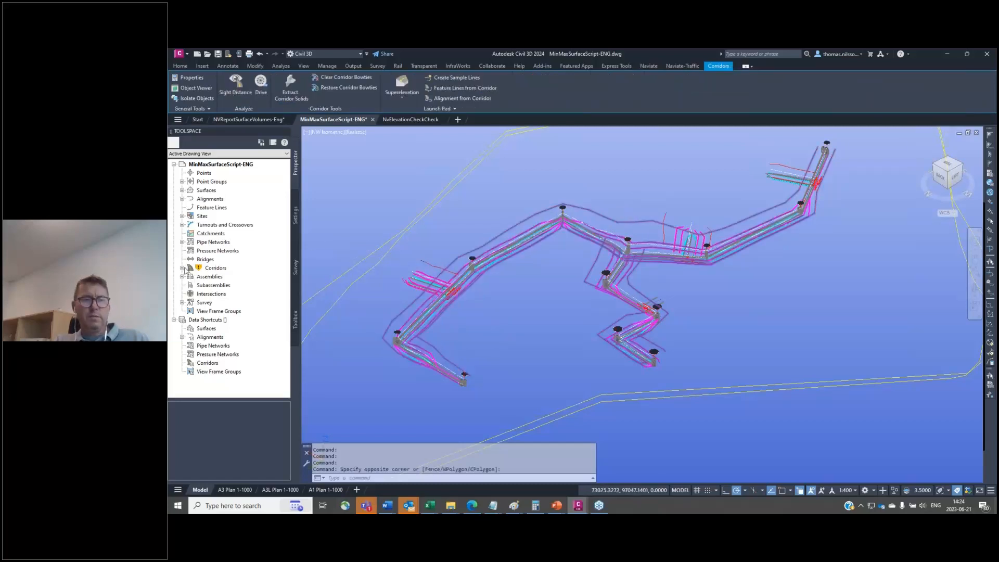
pyautogui.doubleClick(215, 269)
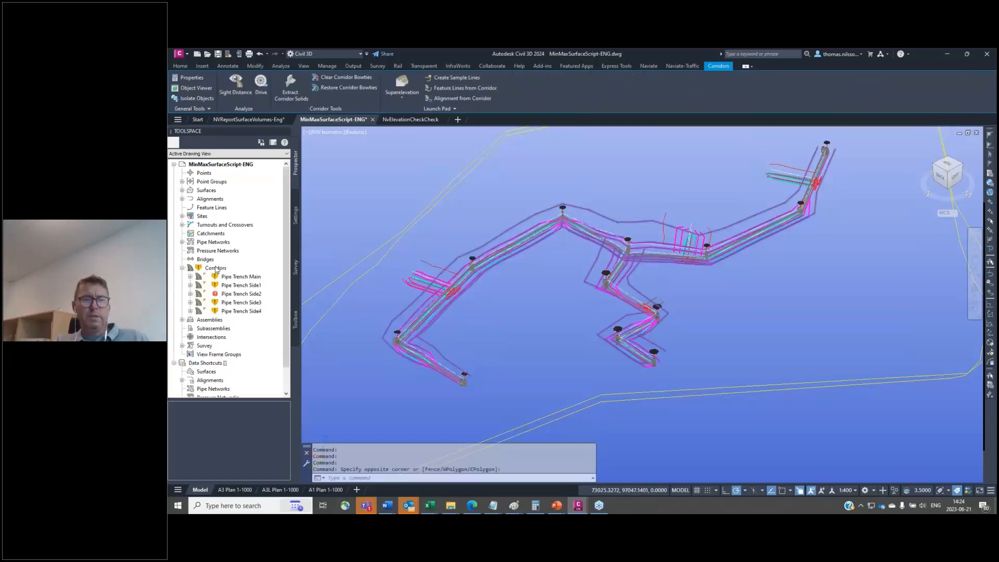
pyautogui.click(182, 190)
pyautogui.click(190, 199)
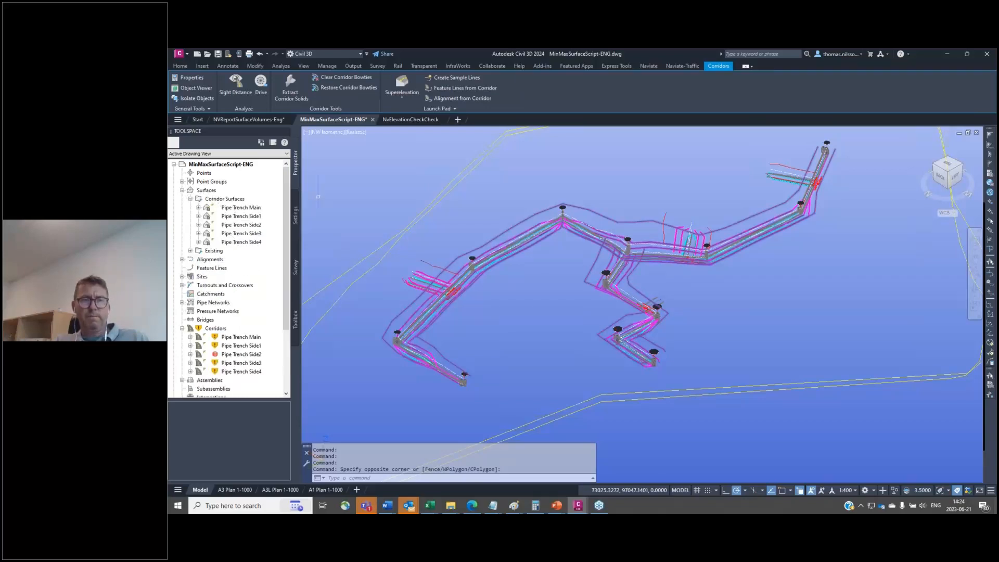
pyautogui.press('Escape')
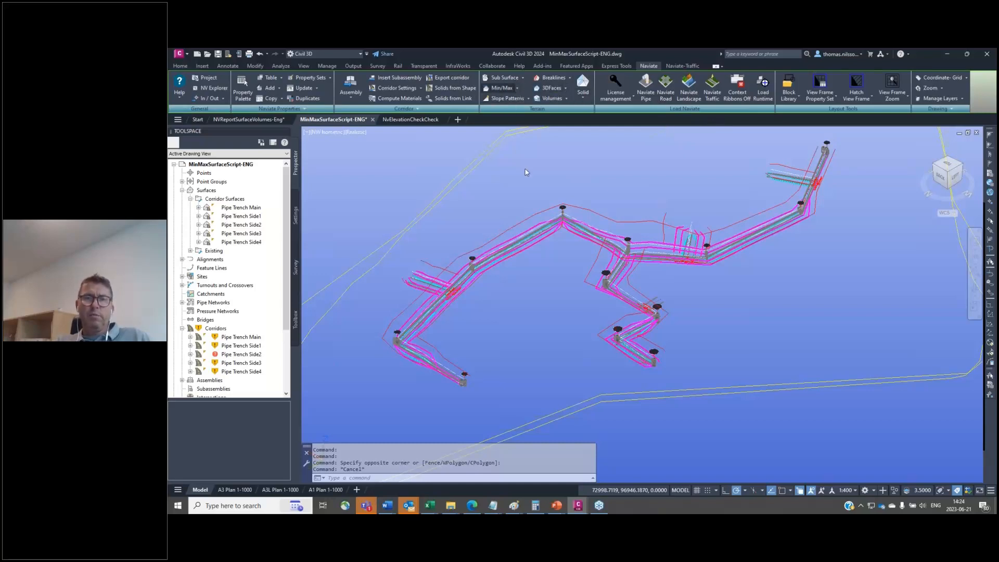
# Set up a minimum multi-surface named Total-Min and add EG, Pipe Trench Main and Pipe Trench Side1 through Side4 to it.
pyautogui.moveTo(408, 151); pyautogui.dragTo(570, 145)
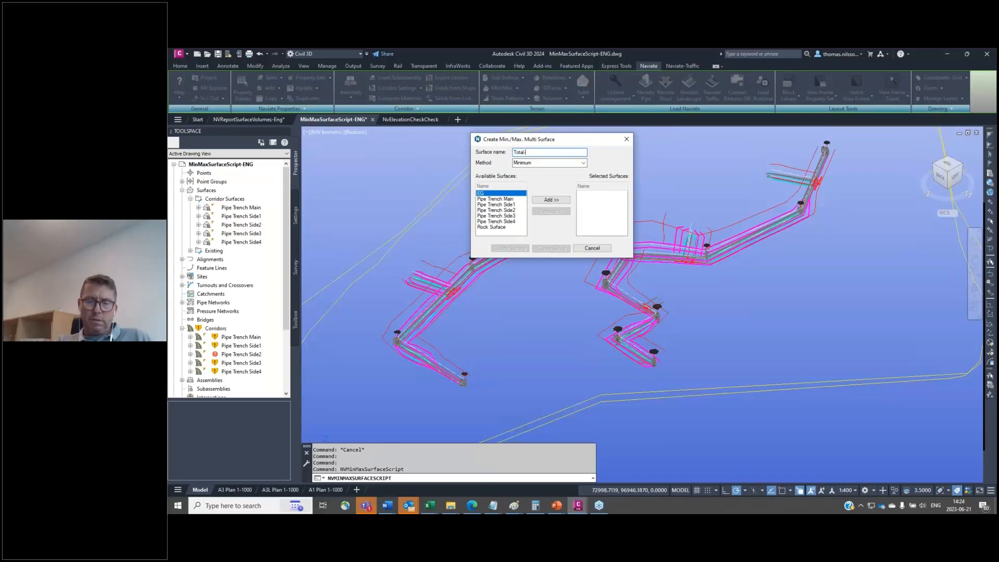
pyautogui.click(555, 201)
pyautogui.click(556, 200)
pyautogui.click(555, 201)
pyautogui.click(556, 200)
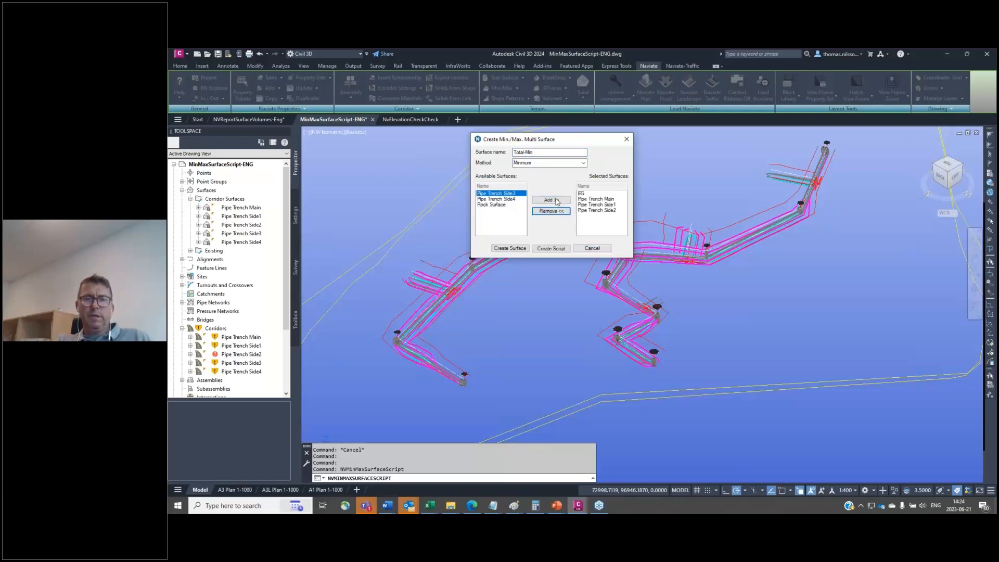
pyautogui.click(555, 201)
pyautogui.click(556, 200)
# Remove EG from the selected surfaces and create the Total-Min surface.
pyautogui.click(590, 194)
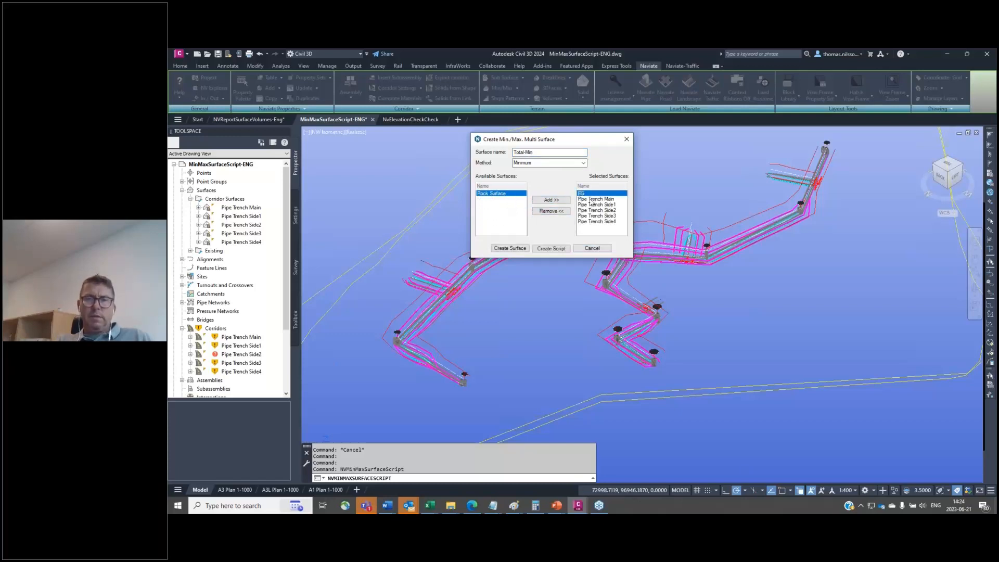
pyautogui.click(553, 212)
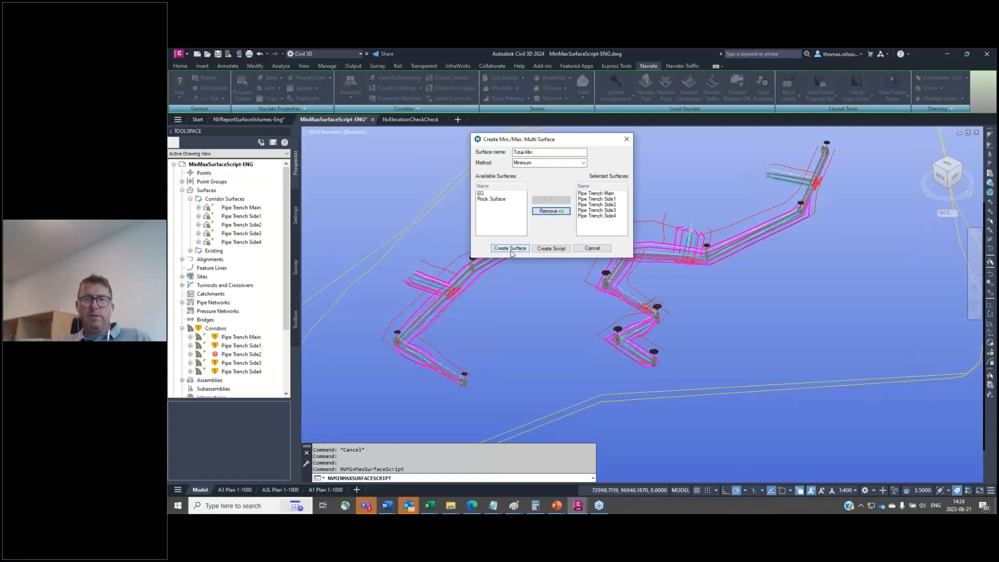
pyautogui.moveTo(552, 145); pyautogui.dragTo(389, 139)
pyautogui.click(347, 243)
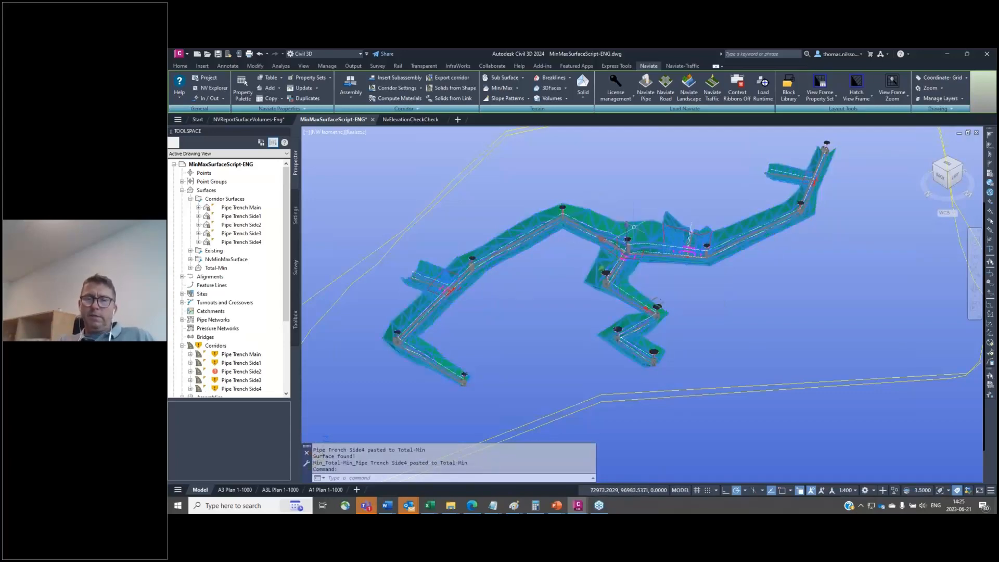
# Inspect the Total-Min surface in the Object Viewer, checking where the side trenches meet the main trench, and close the viewer.
pyautogui.click(634, 227)
pyautogui.rightClick(653, 268)
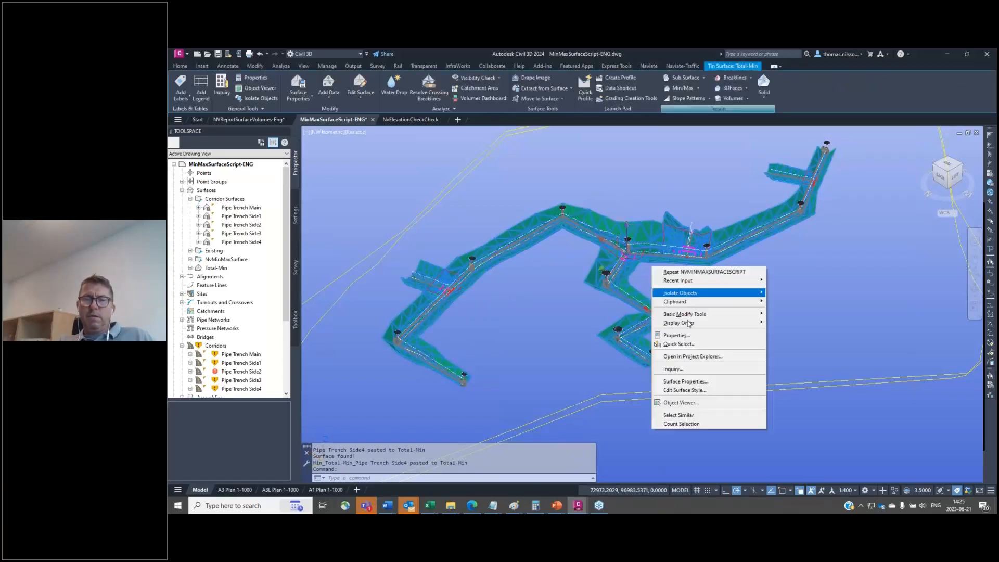
pyautogui.click(687, 403)
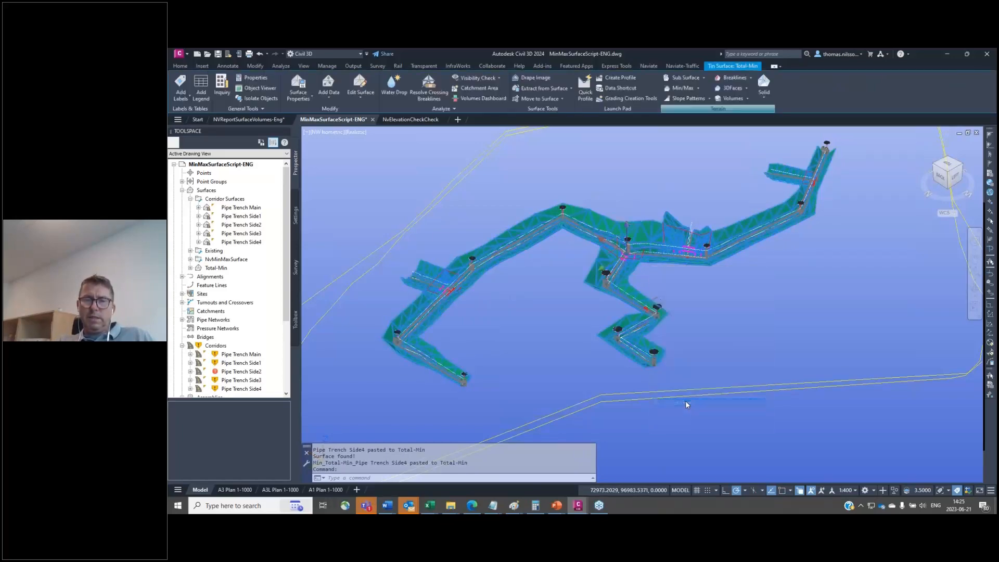
pyautogui.scroll(5, 617, 349)
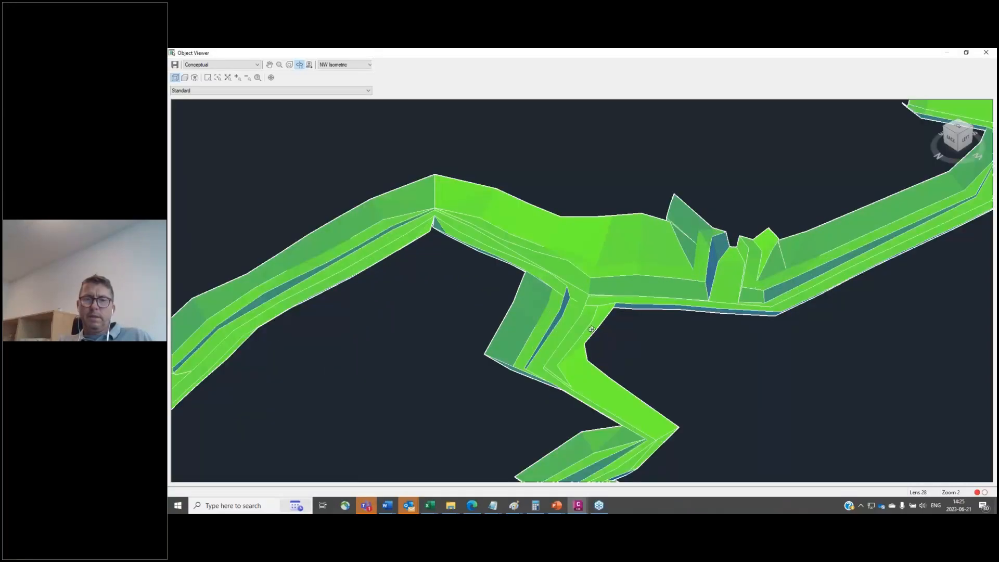
pyautogui.moveTo(615, 355); pyautogui.dragTo(557, 304)
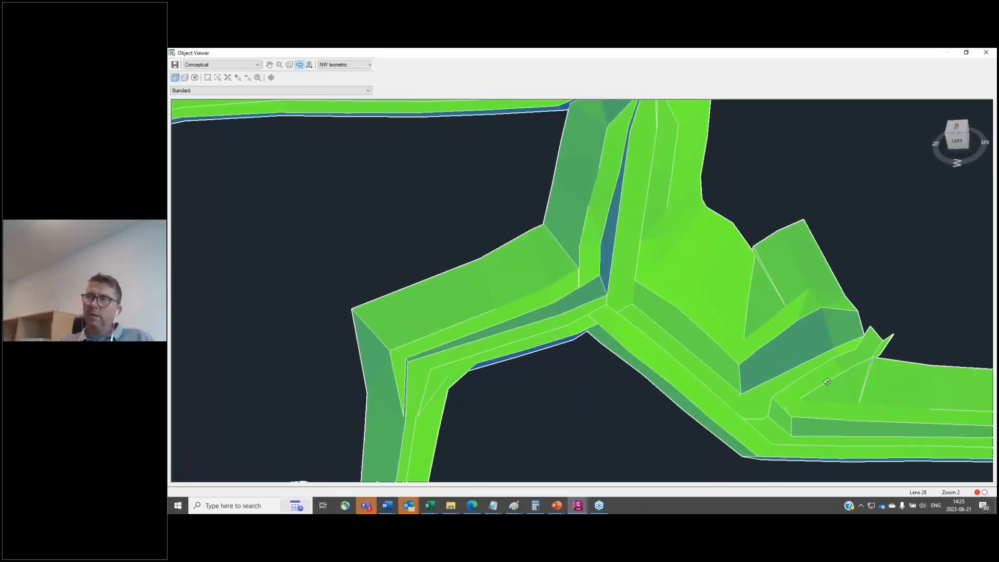
pyautogui.click(991, 55)
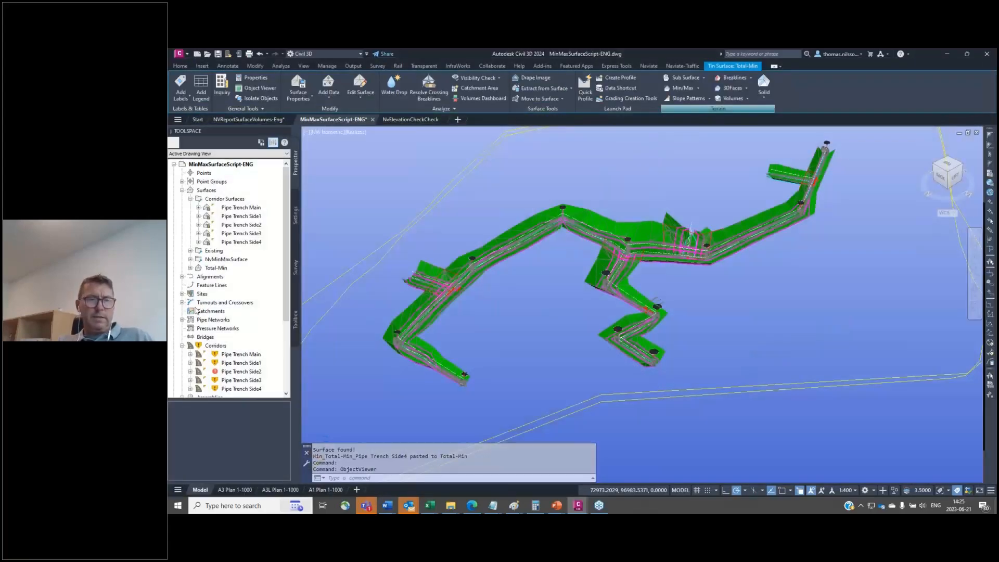
# Expand the NvMinMaxSurface folder and open the definition properties of the Total-Min surface with all its operations in view.
pyautogui.click(190, 260)
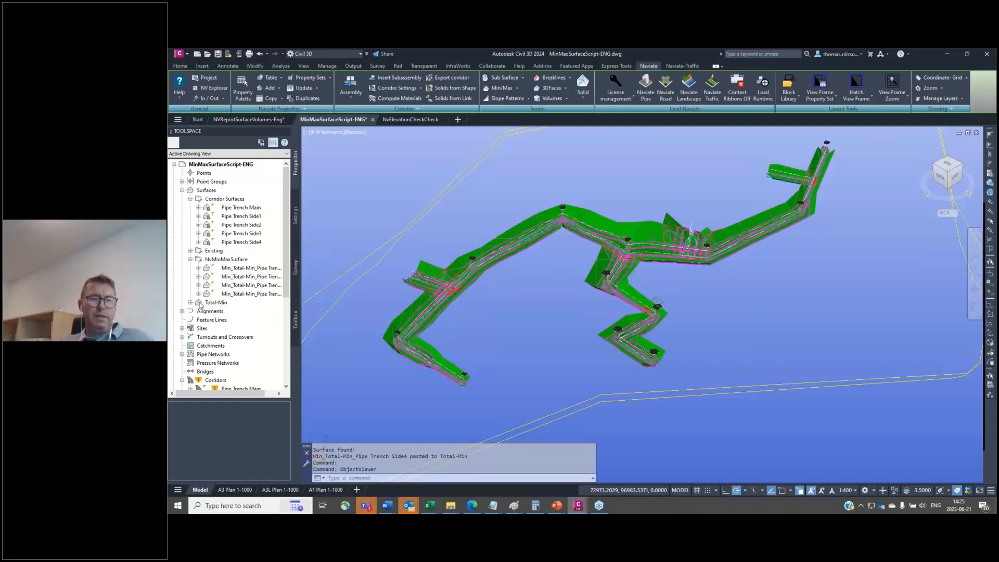
pyautogui.rightClick(216, 303)
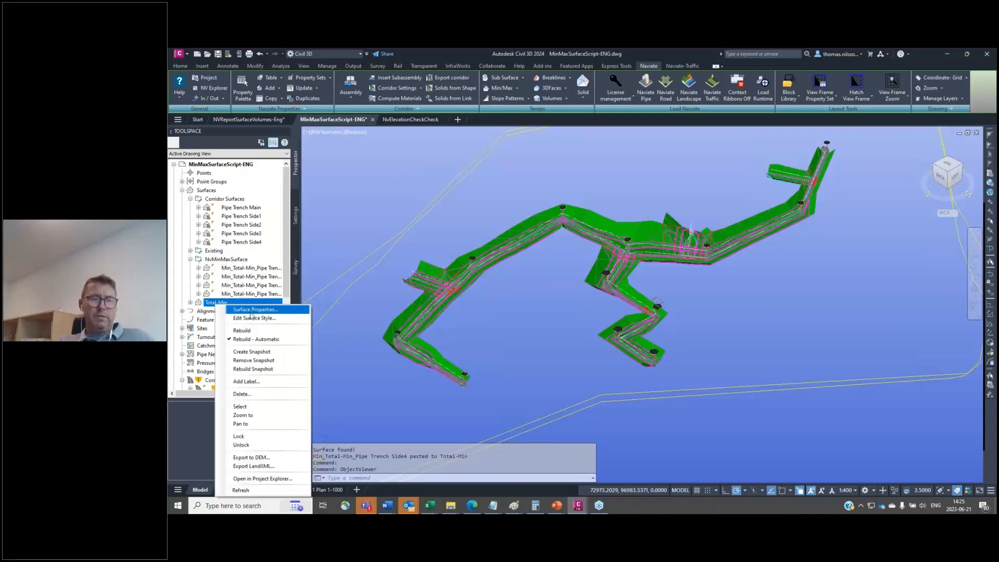
pyautogui.click(250, 310)
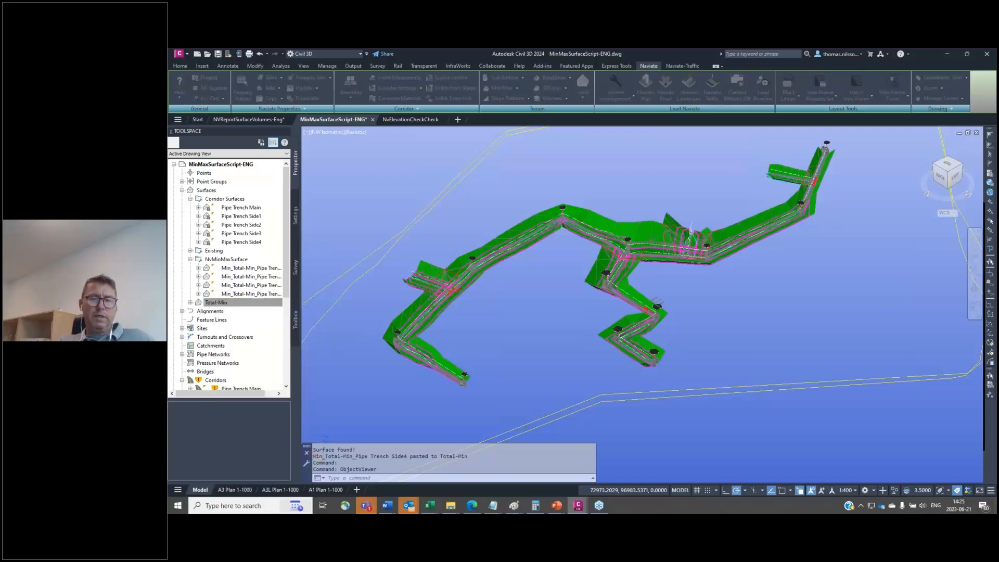
pyautogui.click(707, 252)
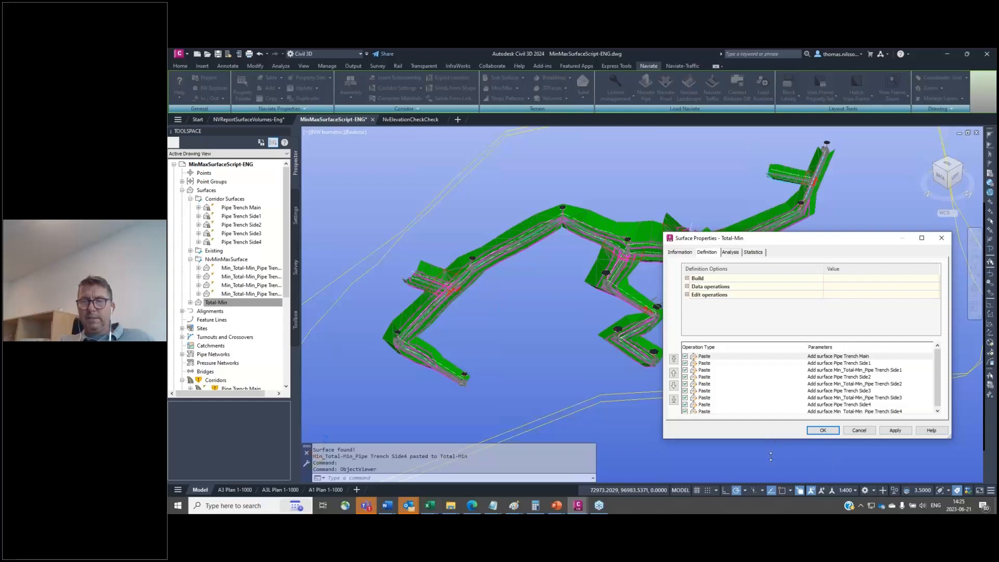
pyautogui.moveTo(769, 437); pyautogui.dragTo(769, 470)
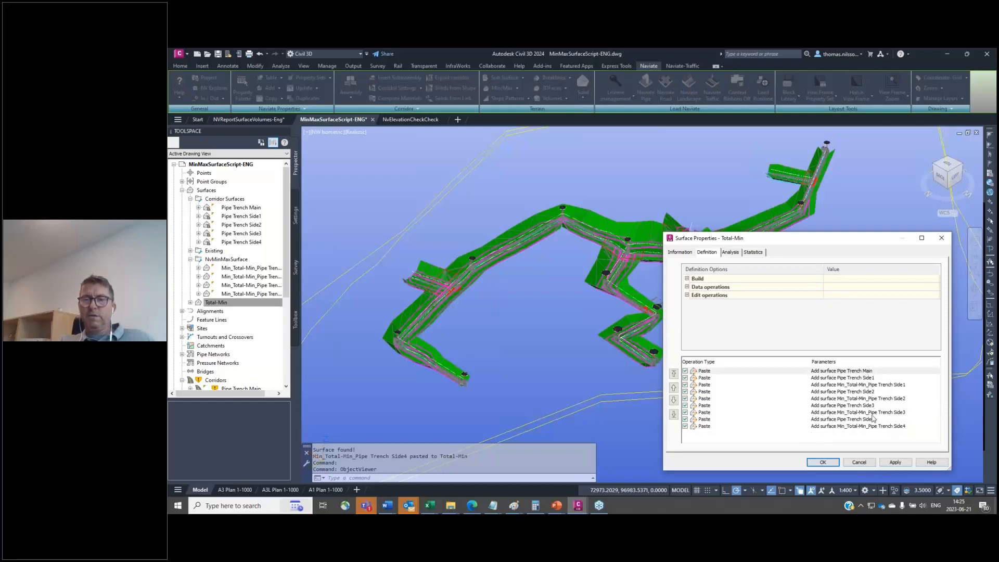
# Go through the paste operations in the Total-Min definition one by one, and close the surface properties.
pyautogui.click(864, 371)
pyautogui.click(866, 378)
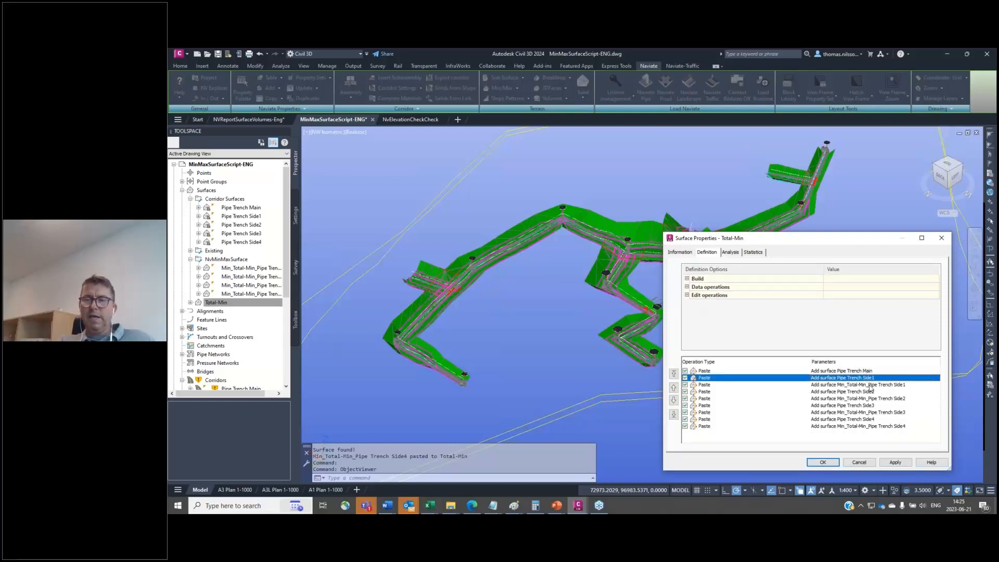
pyautogui.click(869, 385)
pyautogui.click(870, 392)
pyautogui.click(871, 398)
pyautogui.click(872, 405)
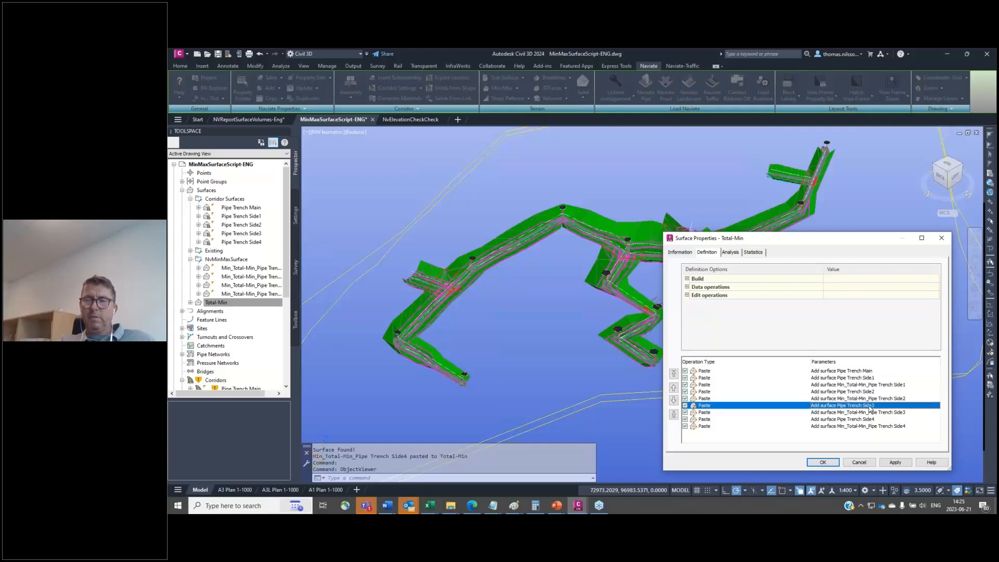
pyautogui.click(872, 413)
pyautogui.click(872, 419)
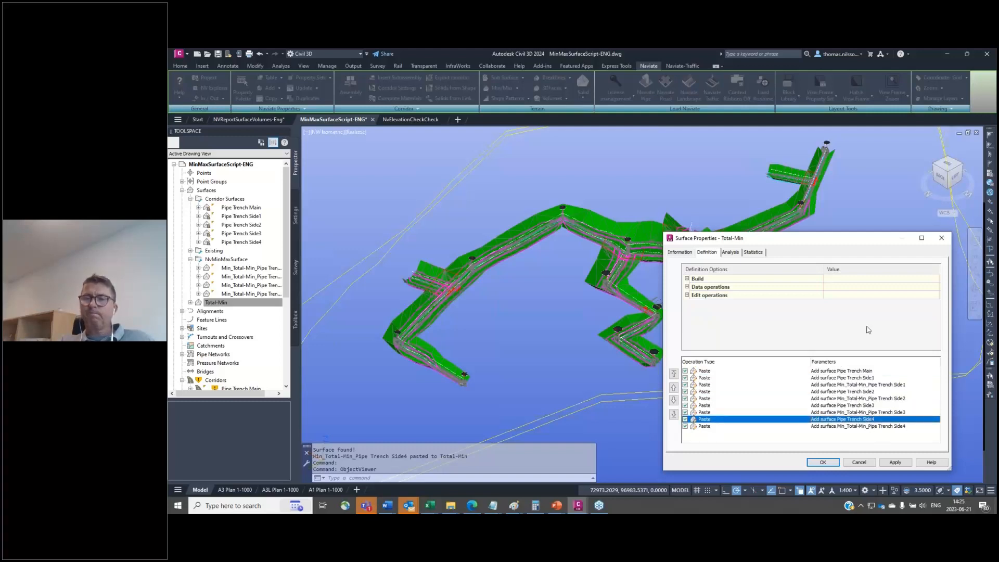
pyautogui.click(945, 241)
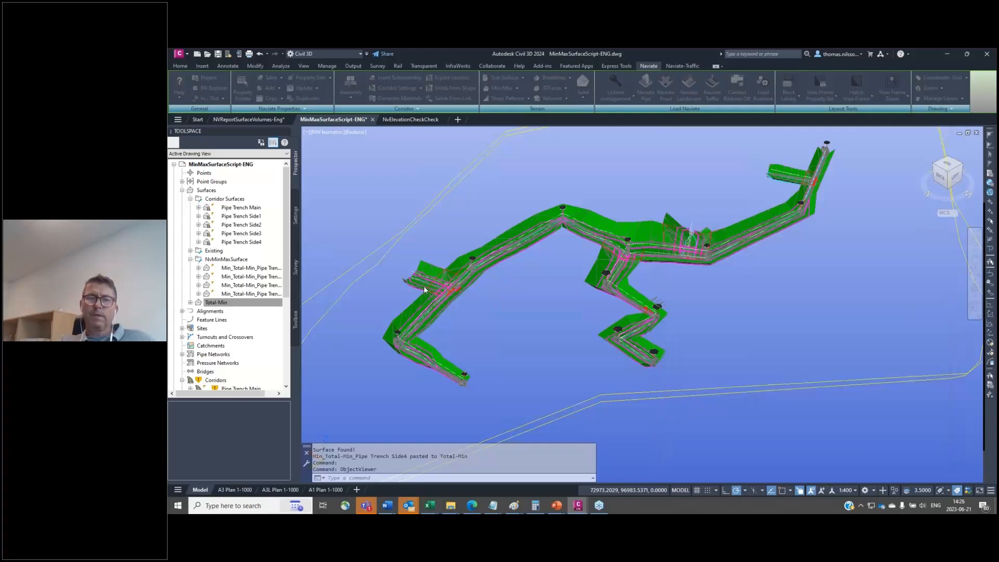
# Run NVMINMAXSURFACESCRIPT again and load the existing Total-Min multi-surface with its selected surfaces.
pyautogui.rightClick(462, 219)
pyautogui.moveTo(506, 234)
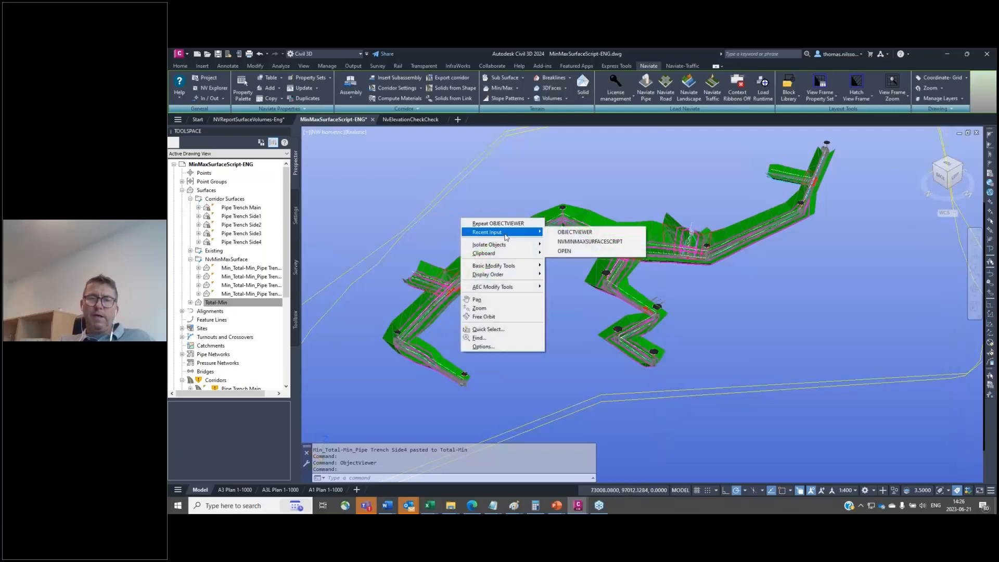
pyautogui.click(589, 242)
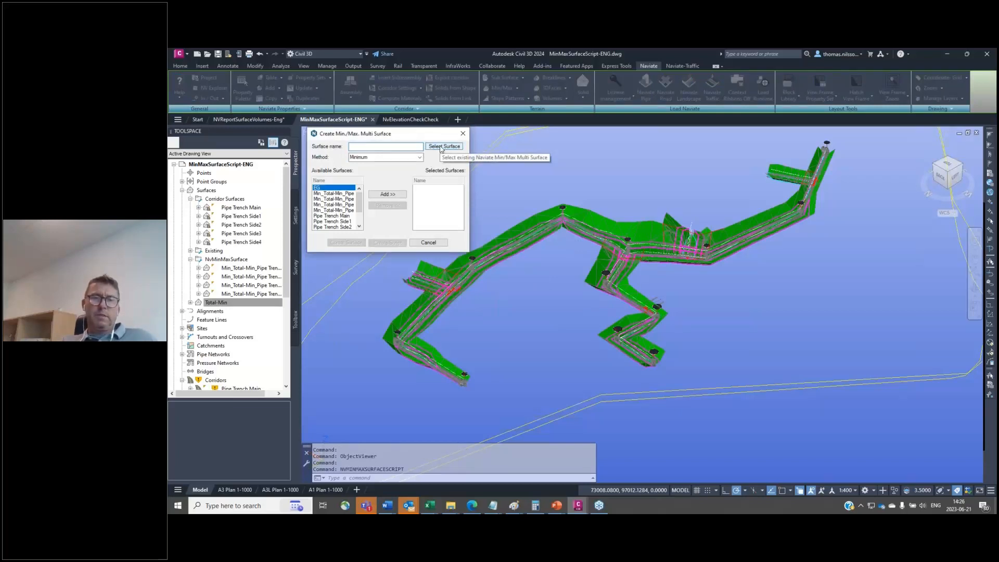
pyautogui.click(441, 147)
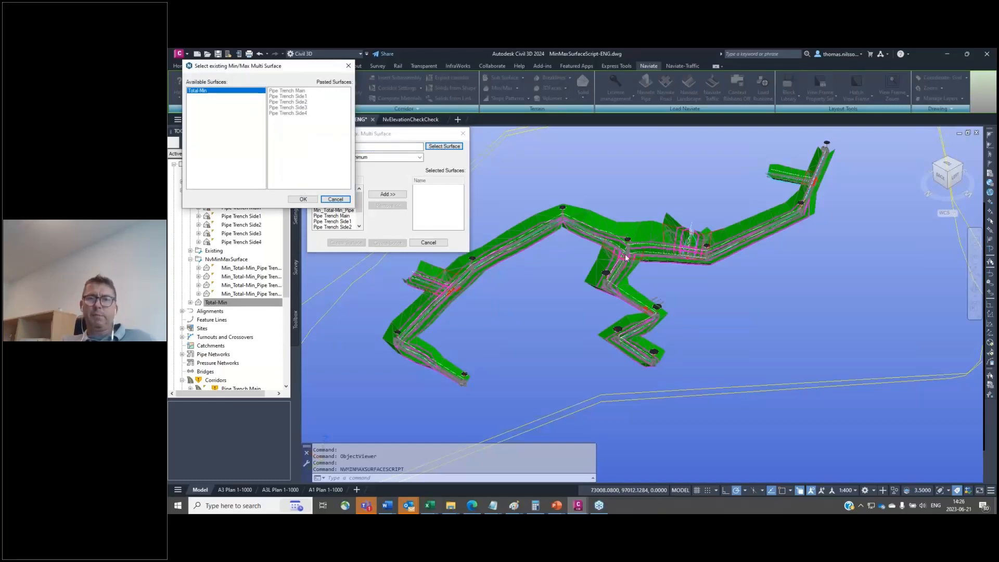
pyautogui.click(304, 199)
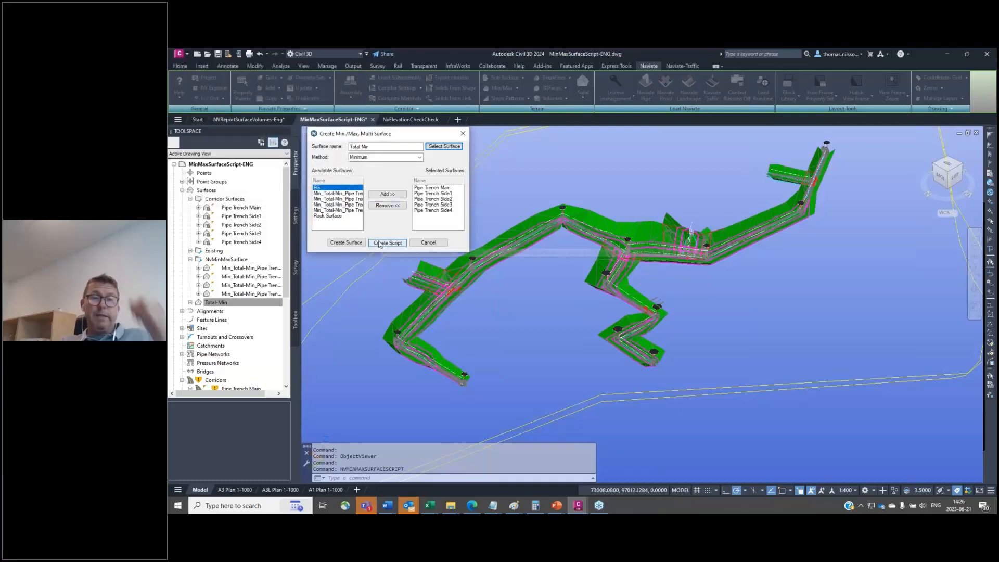
# Create a script for Total-Min and save it as NVMINMAXSURFACEScript.scr in C:\_Naviate, replacing the existing file.
pyautogui.press('ctrl')
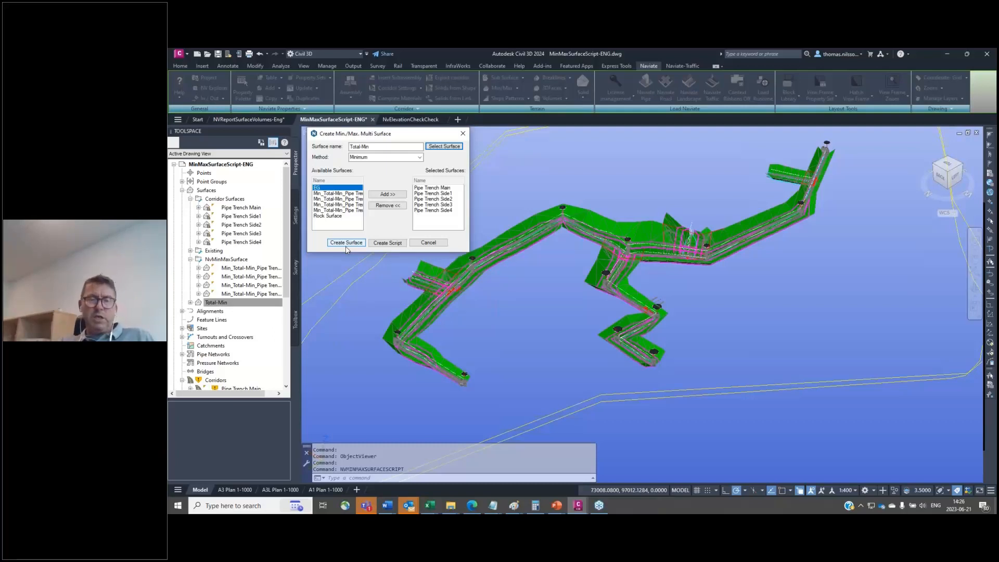
pyautogui.click(385, 243)
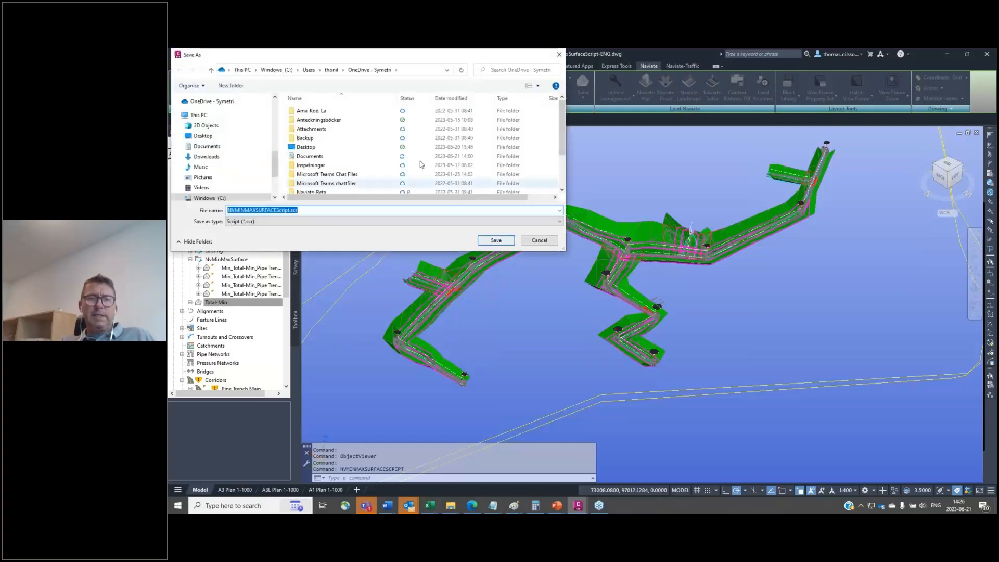
pyautogui.click(276, 70)
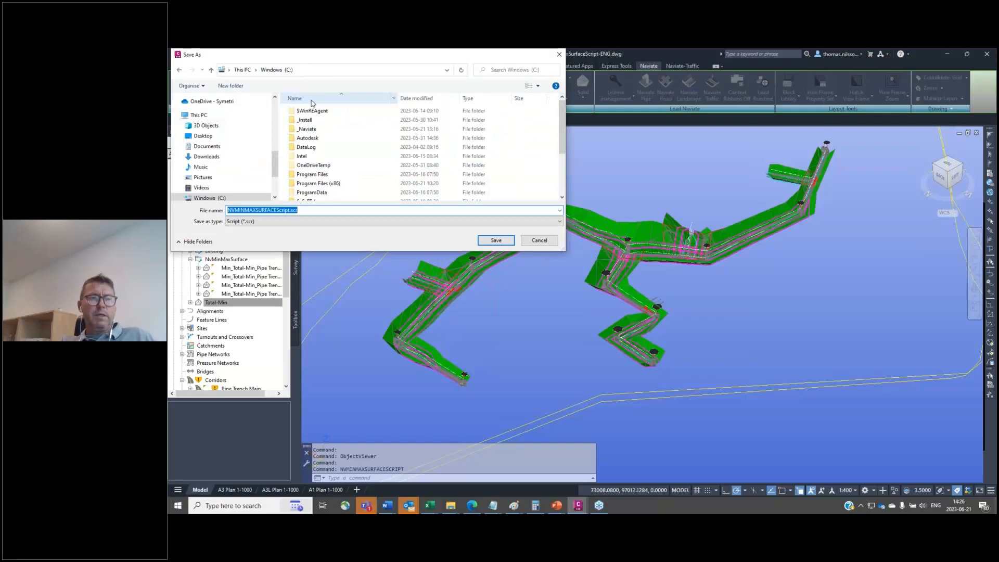
pyautogui.doubleClick(307, 129)
pyautogui.click(494, 241)
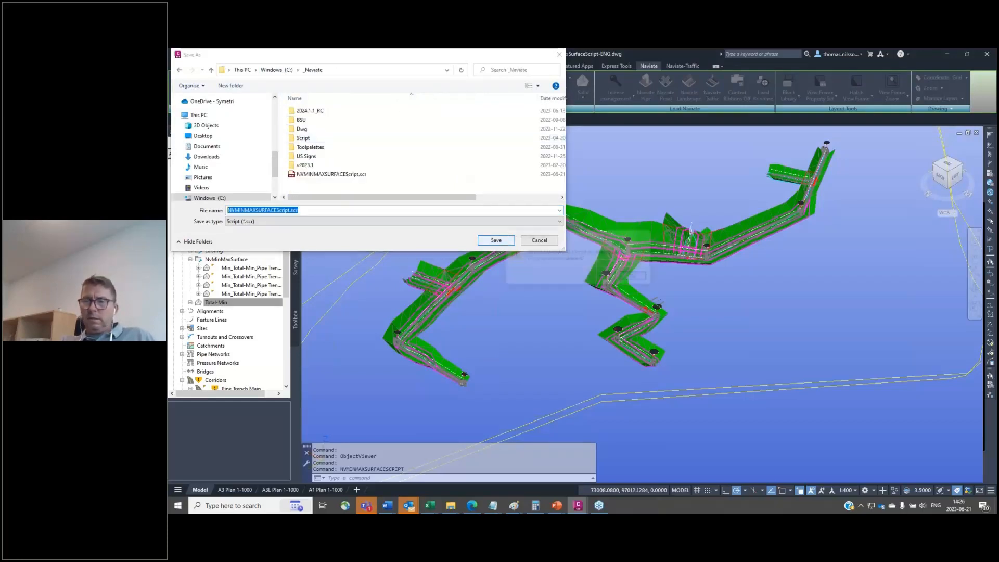
pyautogui.click(609, 279)
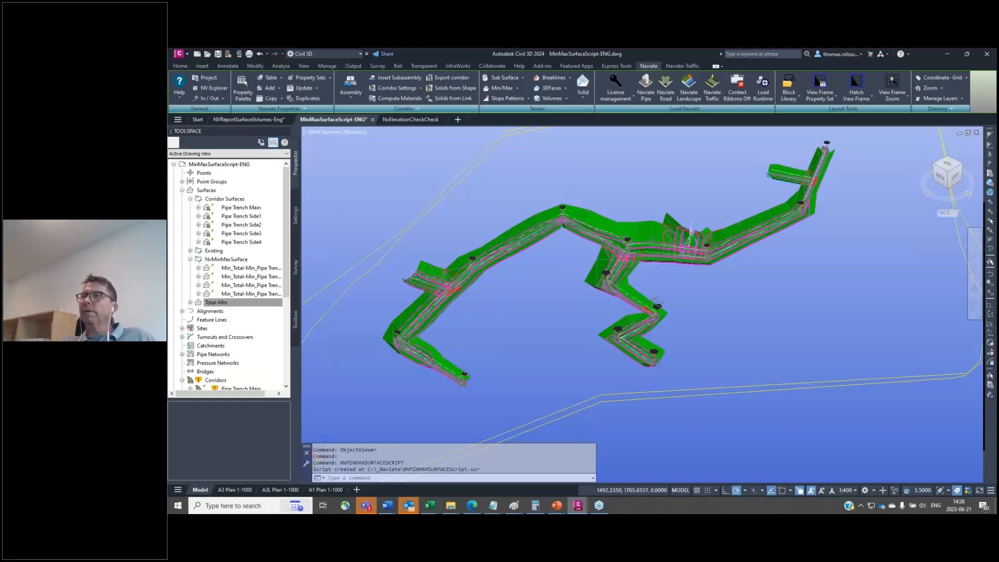
# Open NVMINMAXSURFACEScript.scr in Notepad, examine its clear, paste and min/max commands for Total-Min, and close it.
pyautogui.click(451, 505)
pyautogui.click(493, 506)
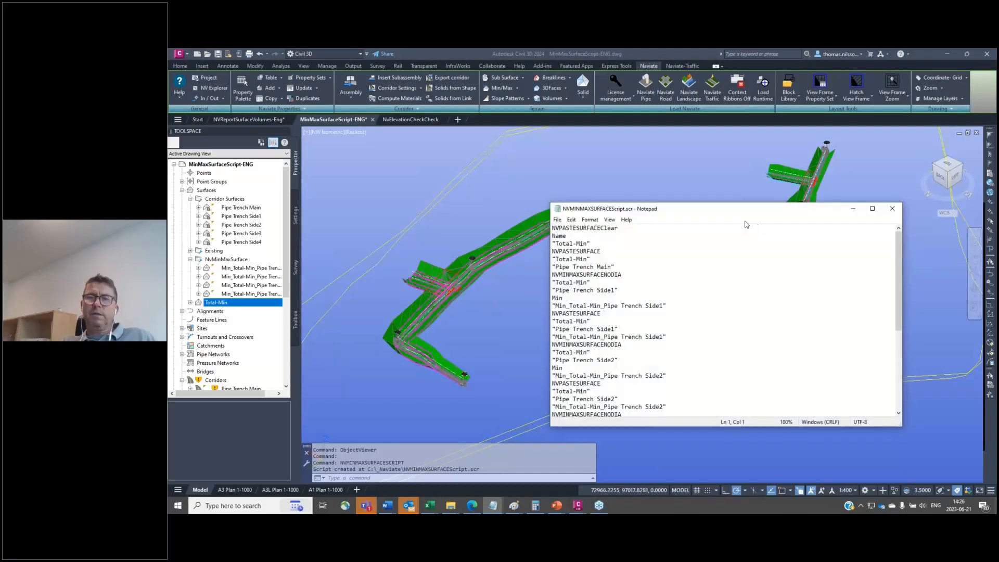
pyautogui.moveTo(729, 211); pyautogui.dragTo(675, 141)
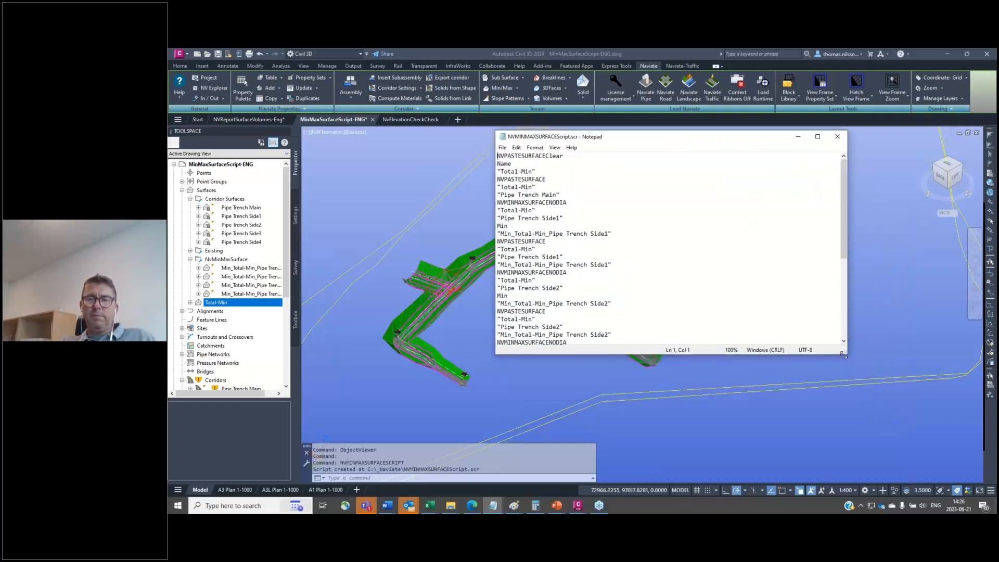
pyautogui.moveTo(846, 357); pyautogui.dragTo(852, 467)
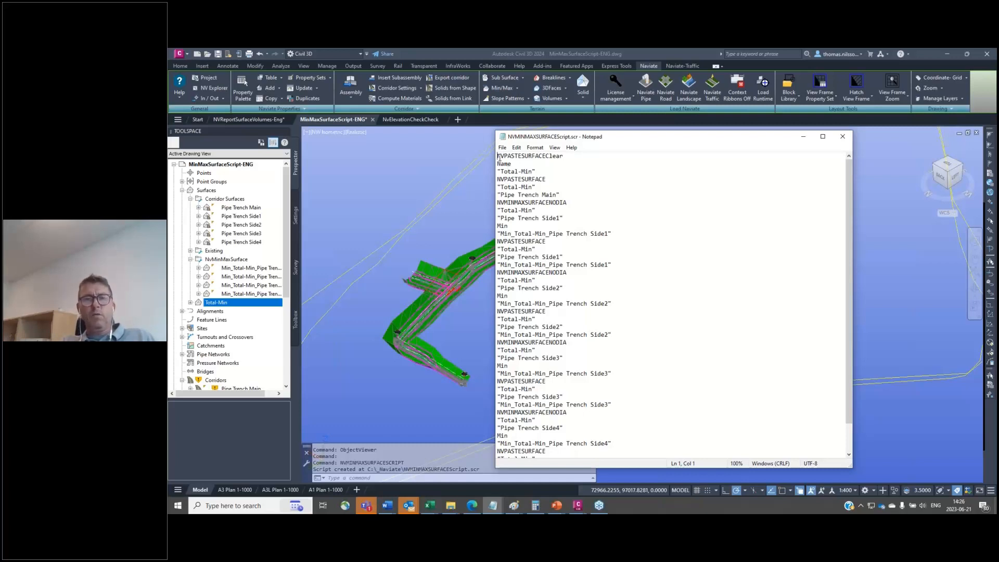
pyautogui.moveTo(498, 156); pyautogui.dragTo(579, 156)
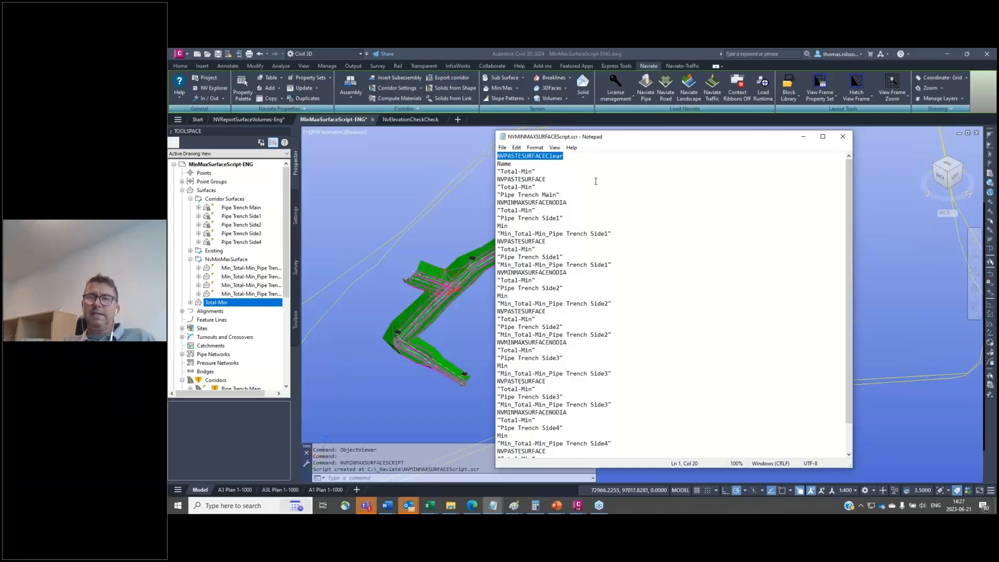
pyautogui.moveTo(536, 172); pyautogui.dragTo(485, 172)
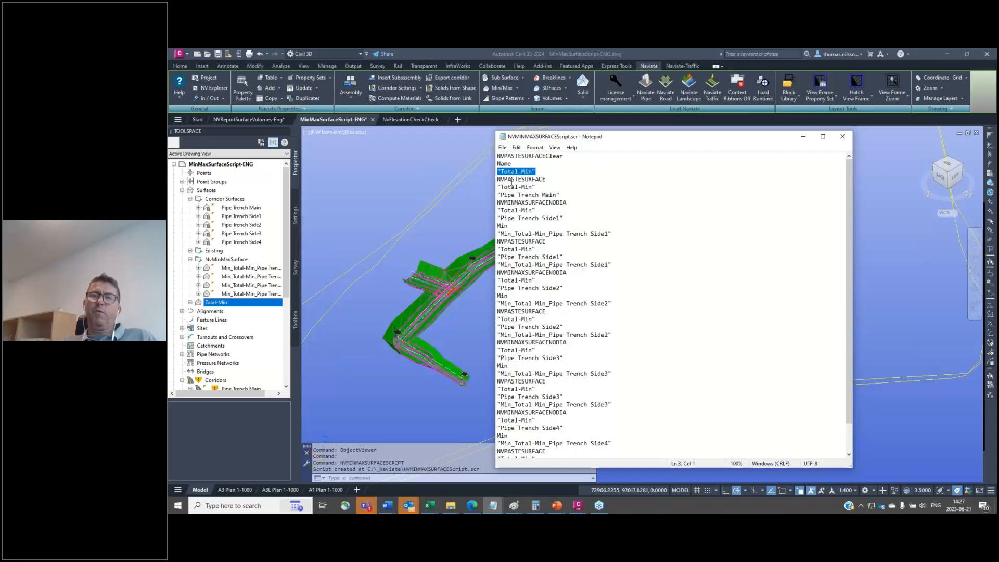
pyautogui.moveTo(498, 179); pyautogui.dragTo(550, 224)
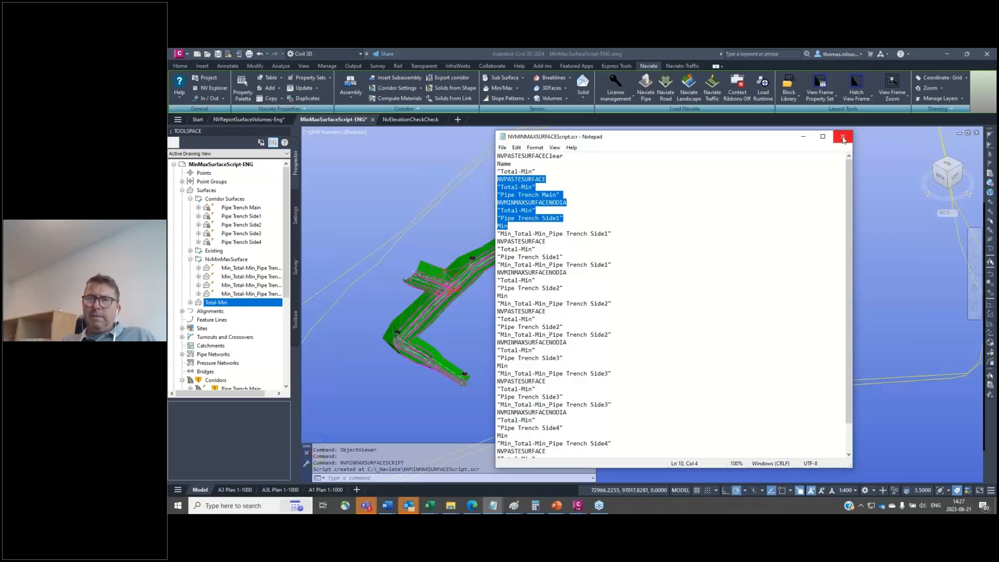
pyautogui.click(843, 136)
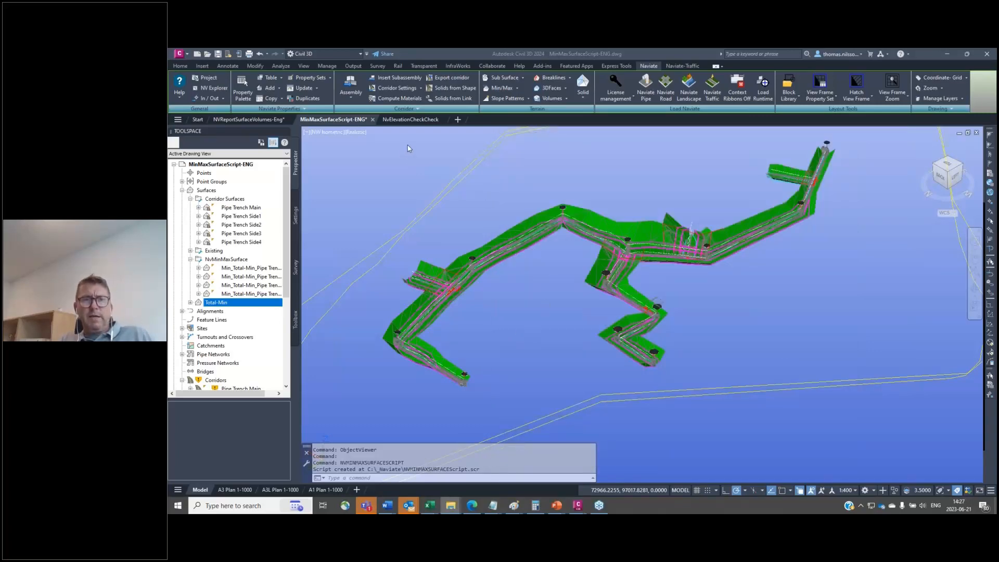
# Switch to the PowerPoint slide show and advance to the Naviate Traffic – Sign Clearance slide.
pyautogui.hotkey('alt', 'Tab')
pyautogui.hotkey('alt', 'Tab')
pyautogui.hotkey('alt', 'Tab')
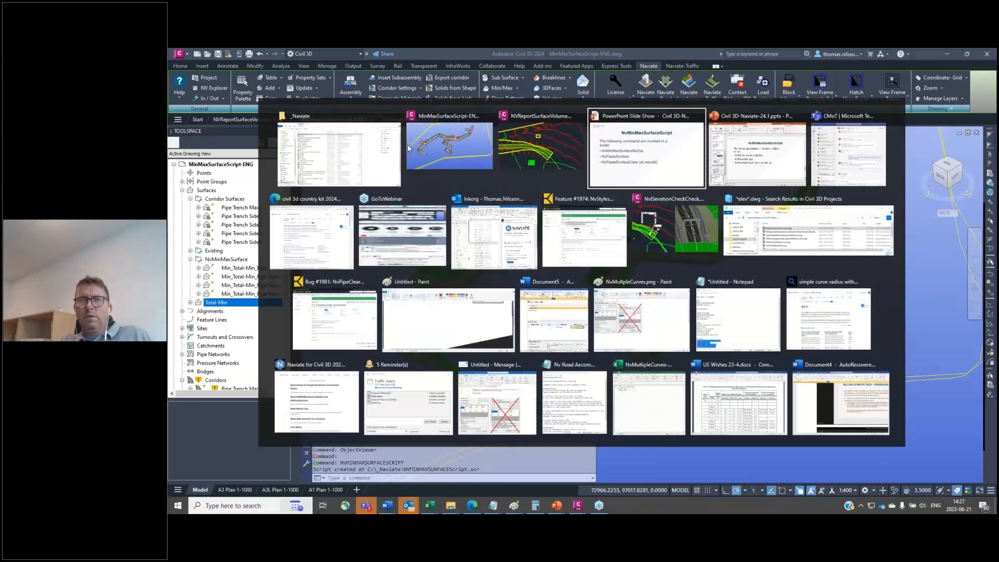
pyautogui.hotkey('alt', 'Tab')
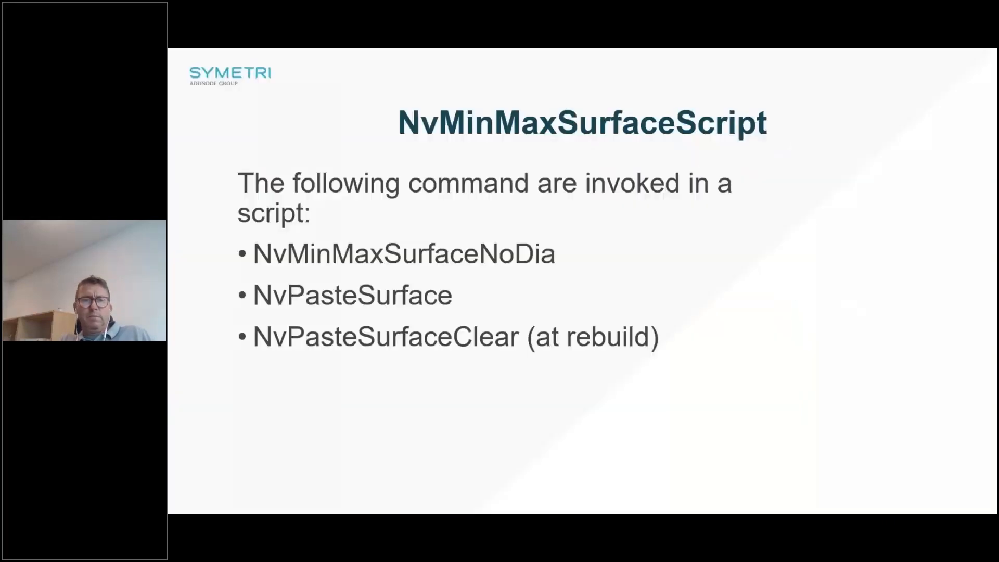
pyautogui.press('Right')
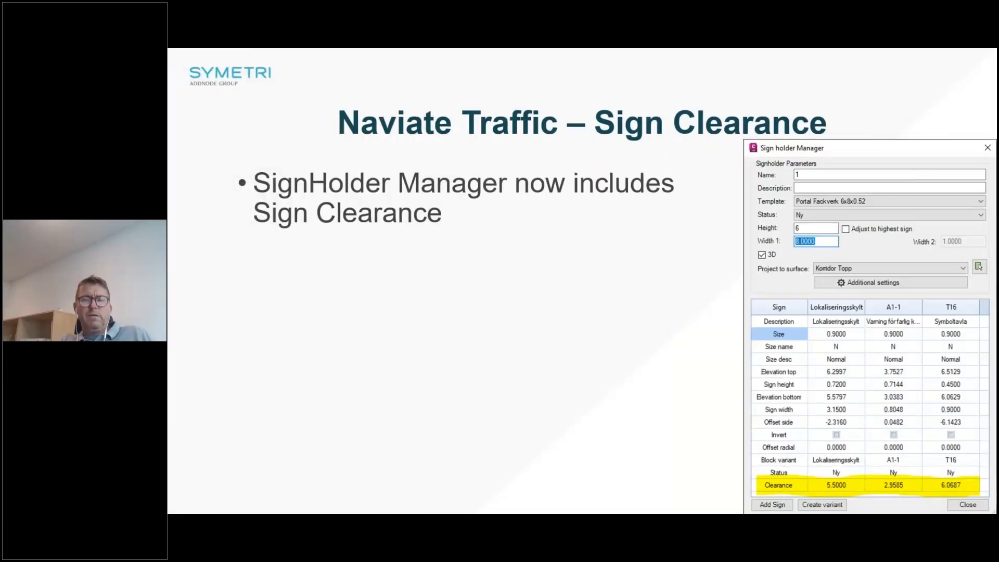
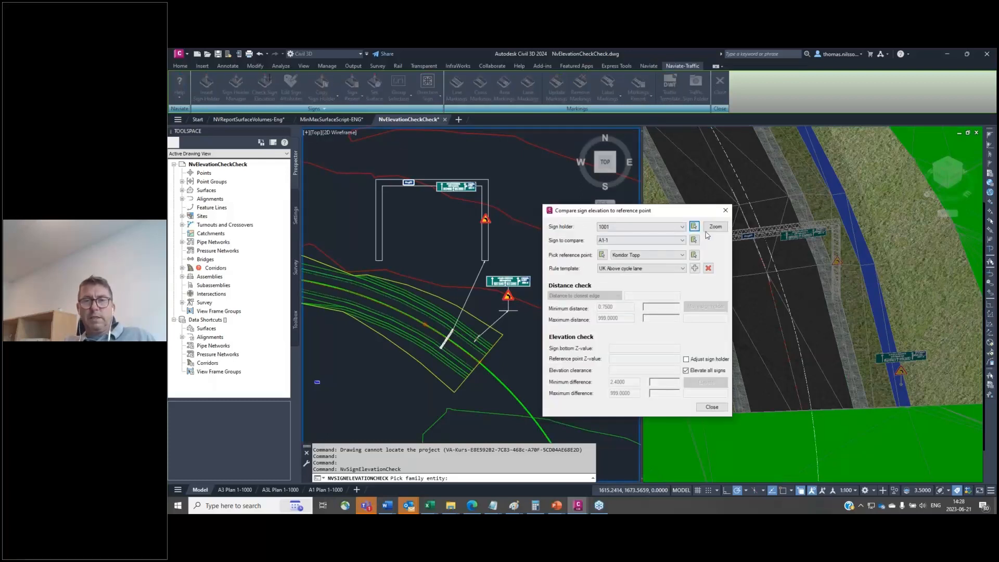
pyautogui.click(694, 226)
pyautogui.click(527, 333)
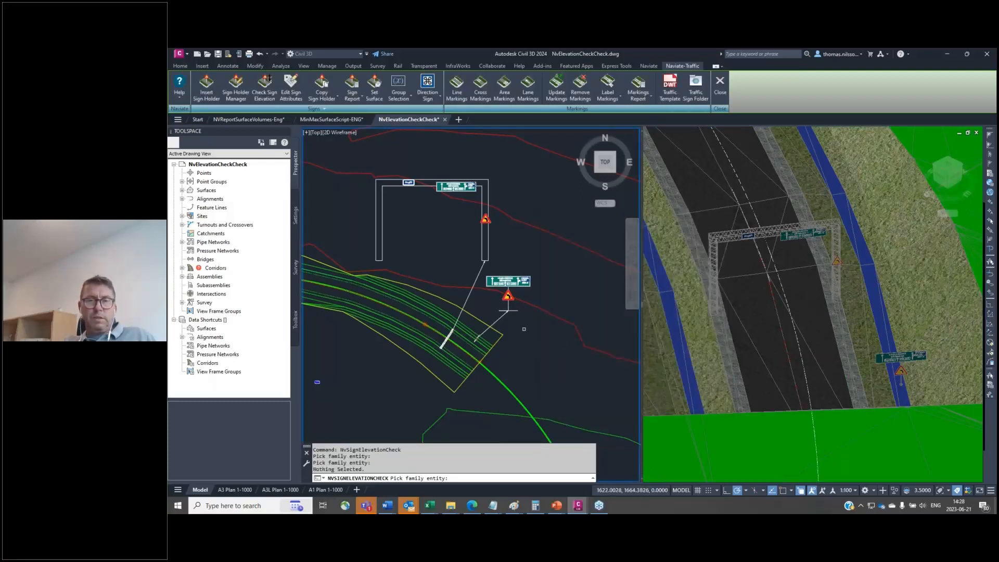
pyautogui.press('Escape')
# Zoom the plan viewport to sign holder 1001 from the sign elevation comparison.
pyautogui.click(714, 226)
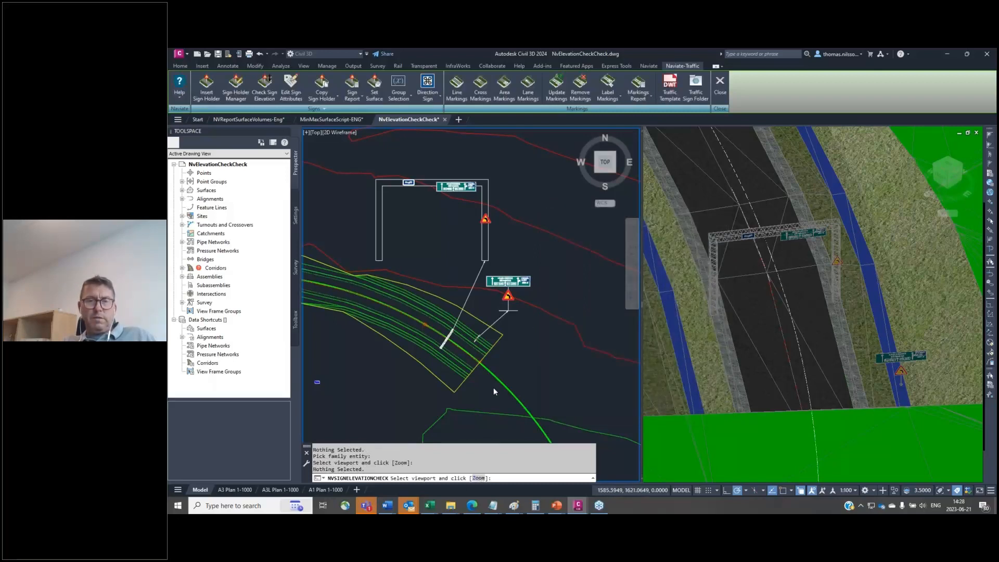
pyautogui.rightClick(538, 368)
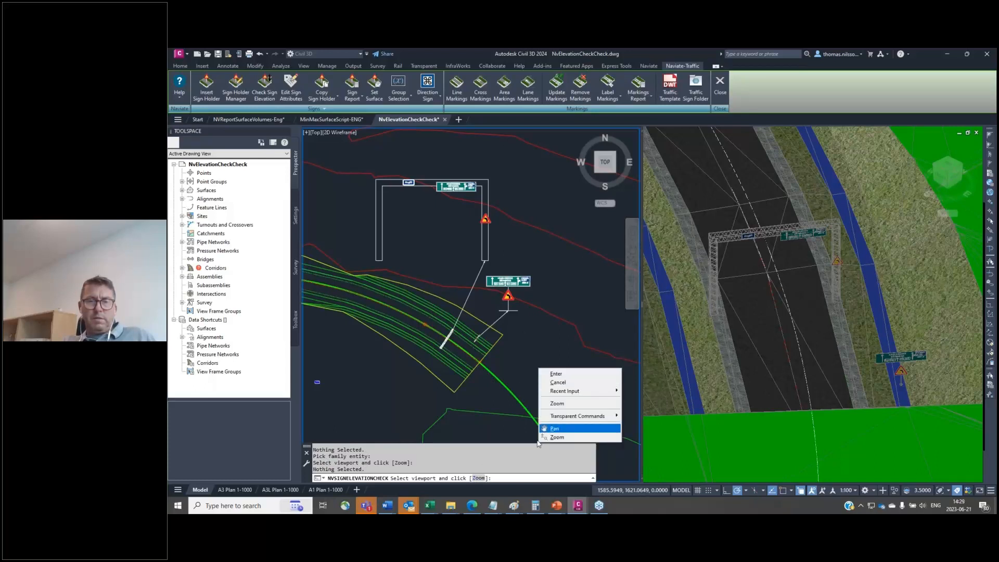
pyautogui.press('ctrl')
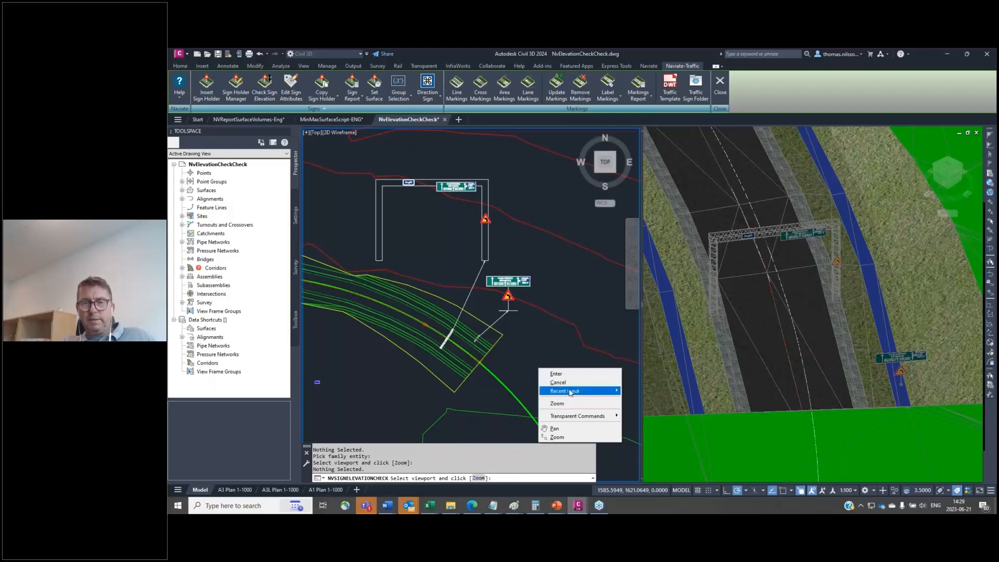
pyautogui.click(570, 410)
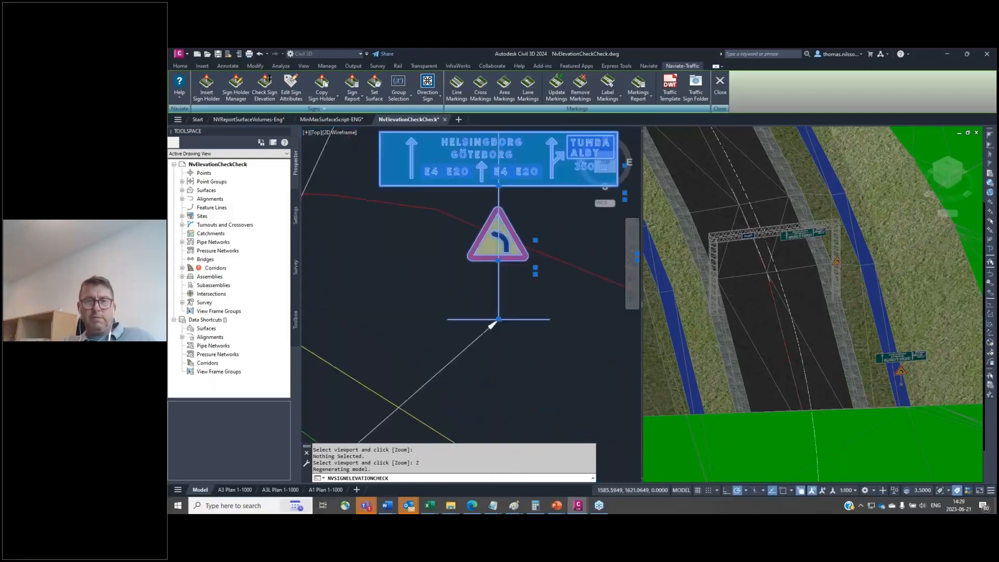
# Zoom the 3D viewport to sign holder 1001, frame the sign and road edge in both views, and finish zooming.
pyautogui.rightClick(741, 328)
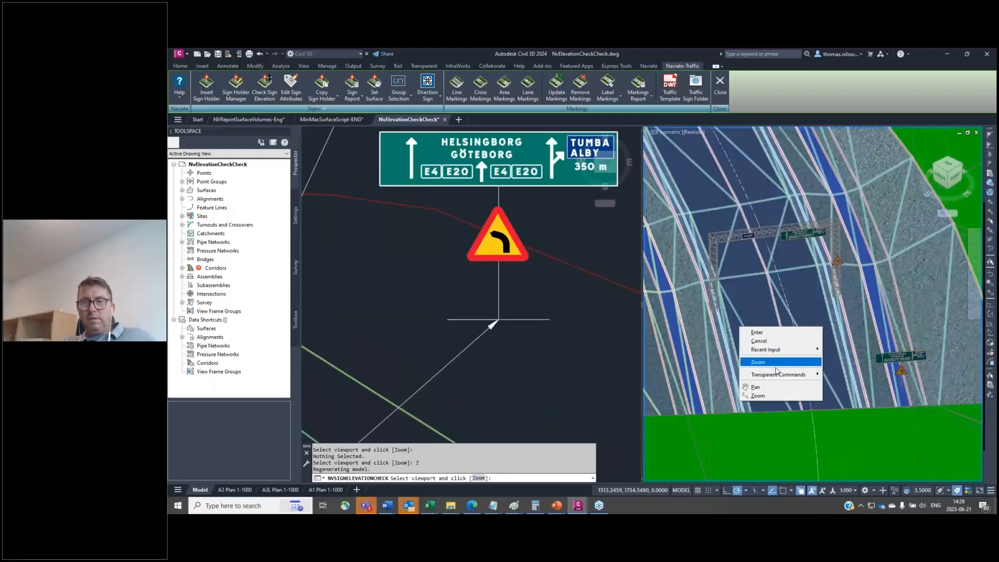
pyautogui.click(775, 366)
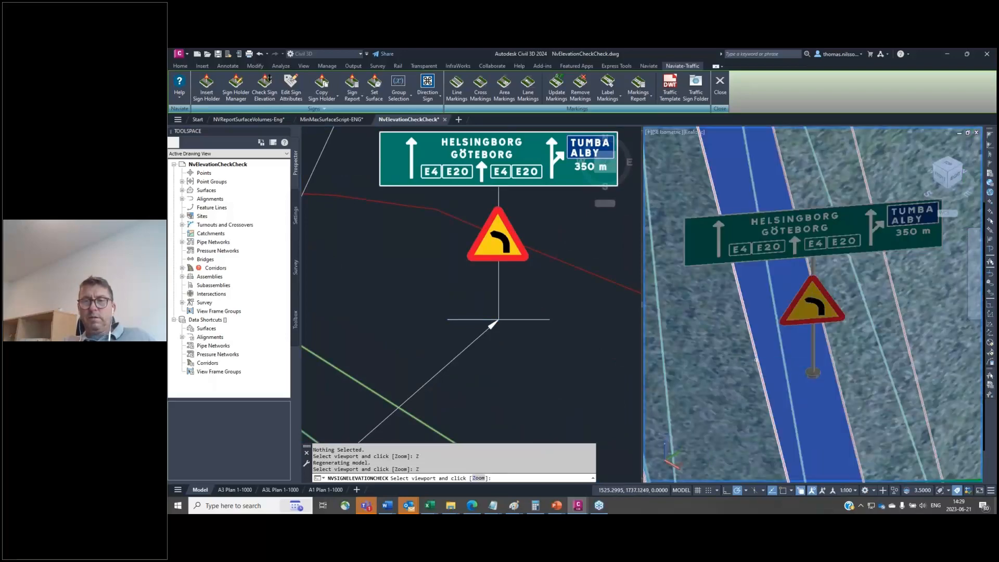
pyautogui.scroll(-2, 834, 377)
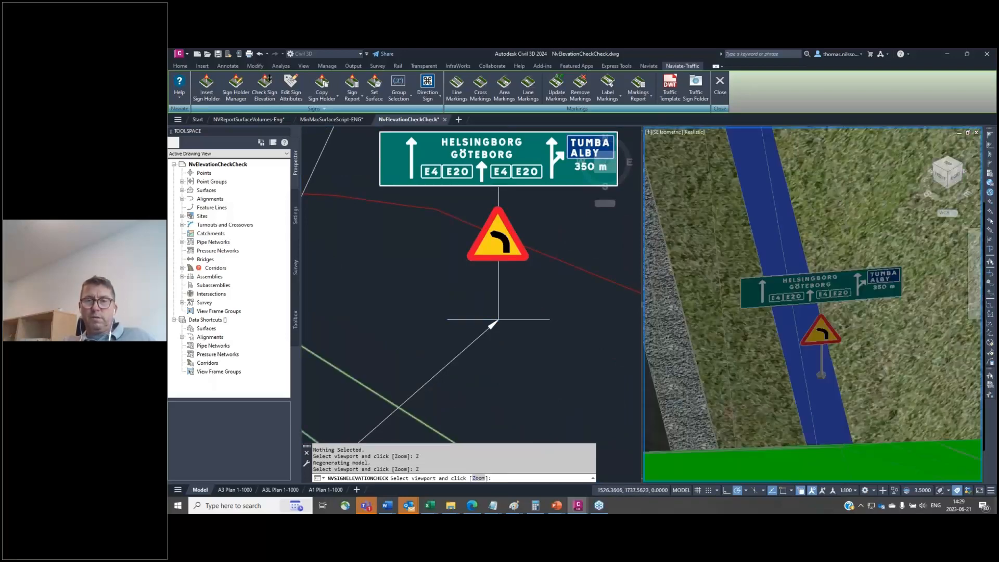
pyautogui.moveTo(729, 376); pyautogui.dragTo(779, 359, button='middle')
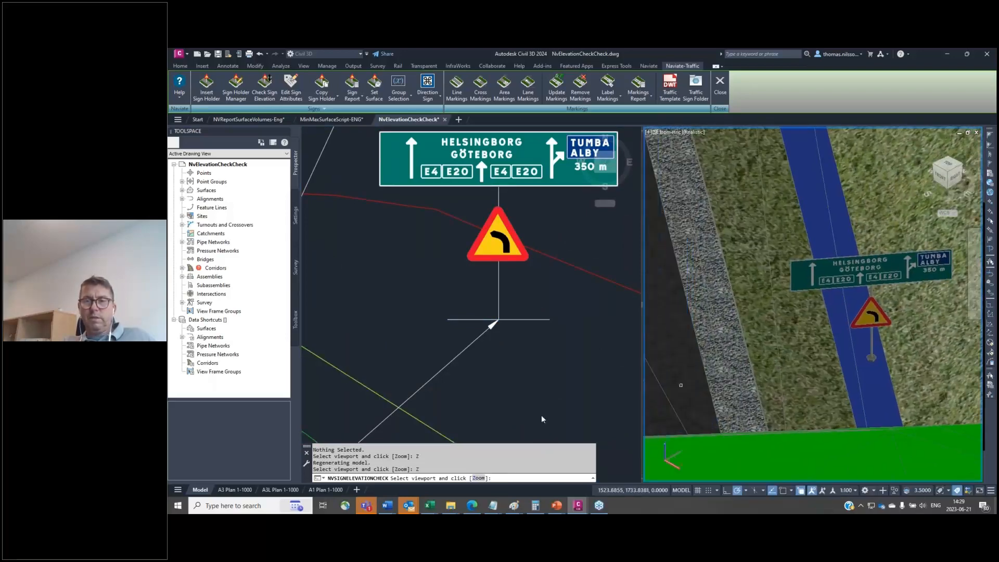
pyautogui.click(525, 412)
pyautogui.moveTo(486, 393); pyautogui.dragTo(491, 388, button='middle')
pyautogui.scroll(-3, 491, 388)
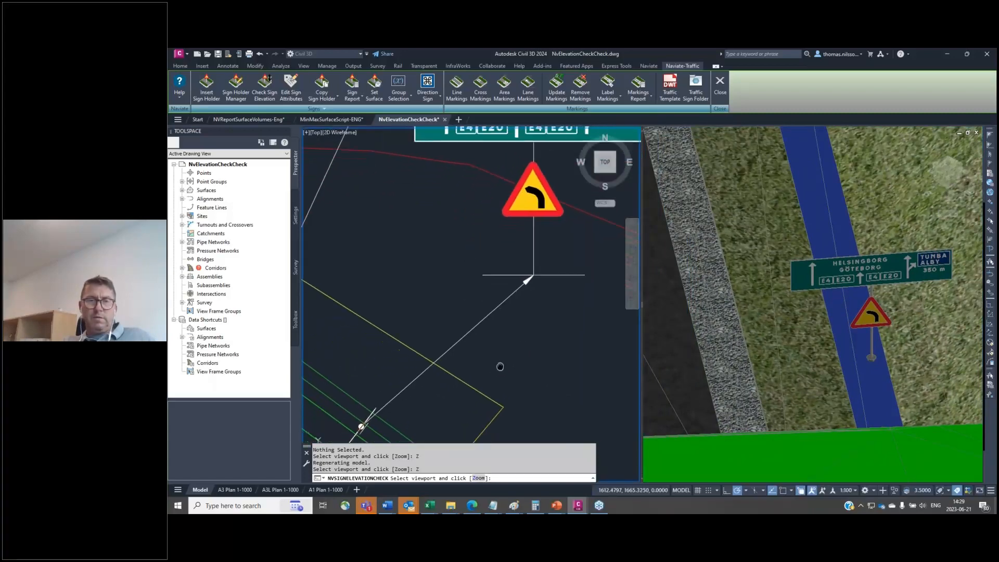
pyautogui.rightClick(542, 368)
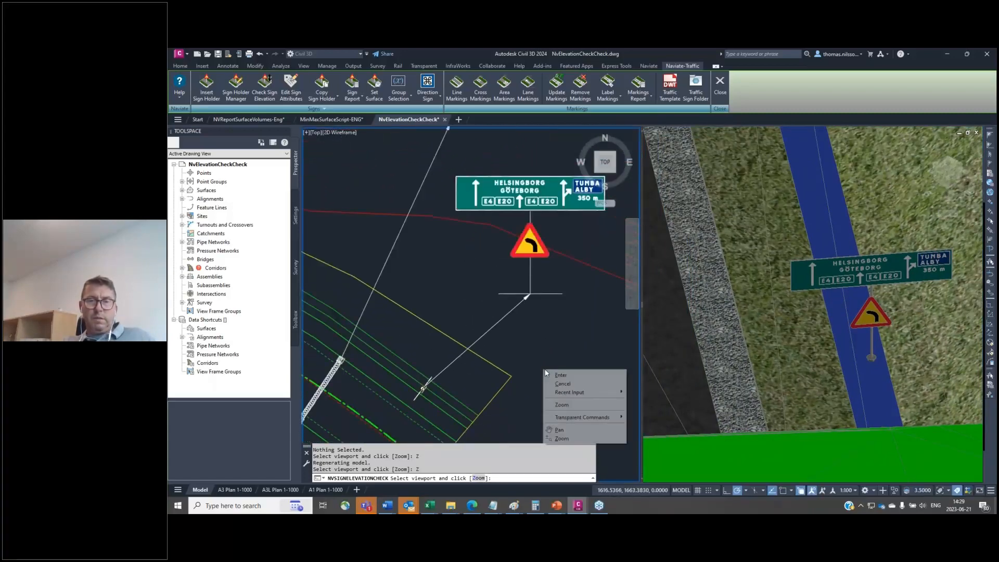
pyautogui.click(558, 378)
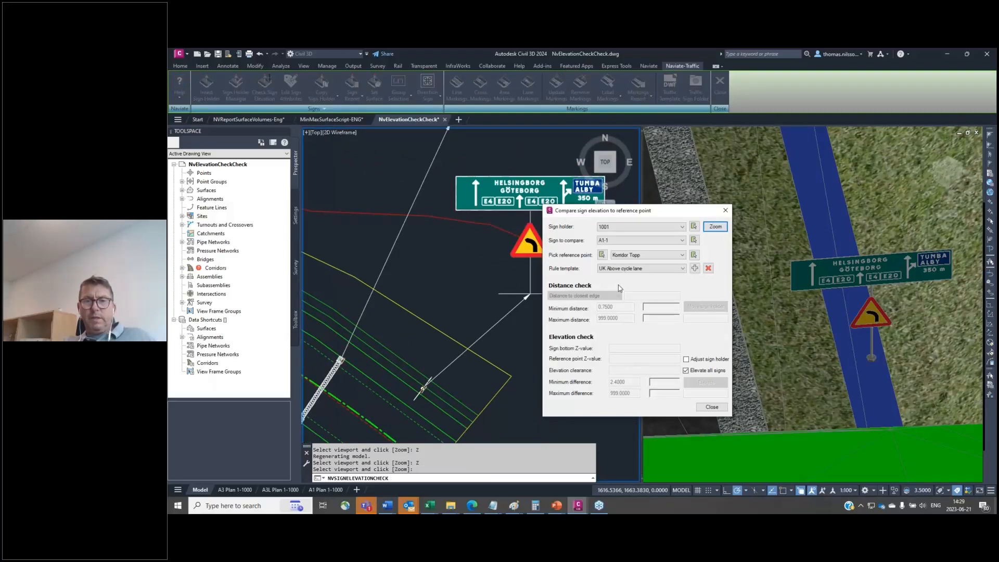
# Pick the reference point for the sign check with a perpendicular snap on the dashed green road line below the sign.
pyautogui.click(602, 255)
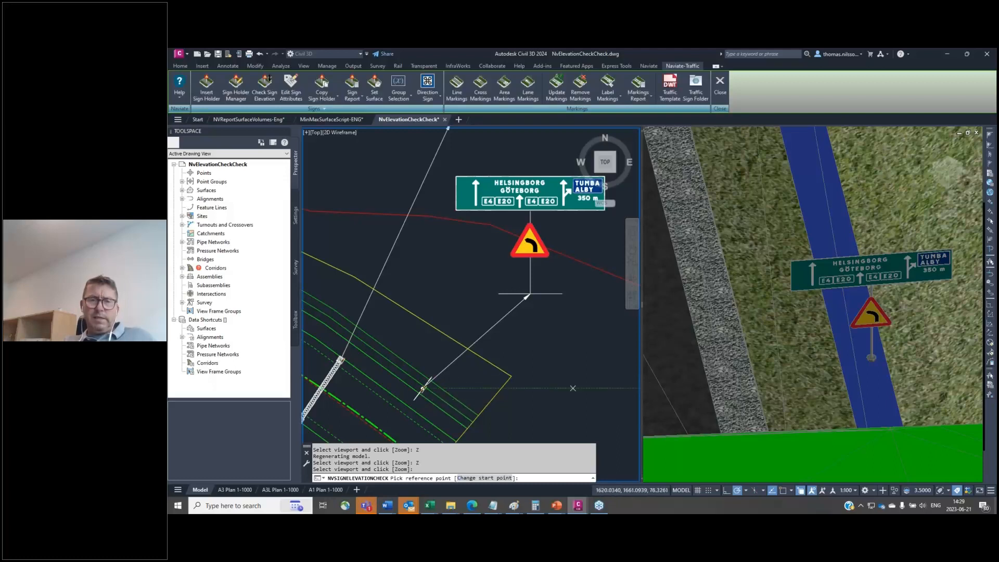
pyautogui.click(726, 370)
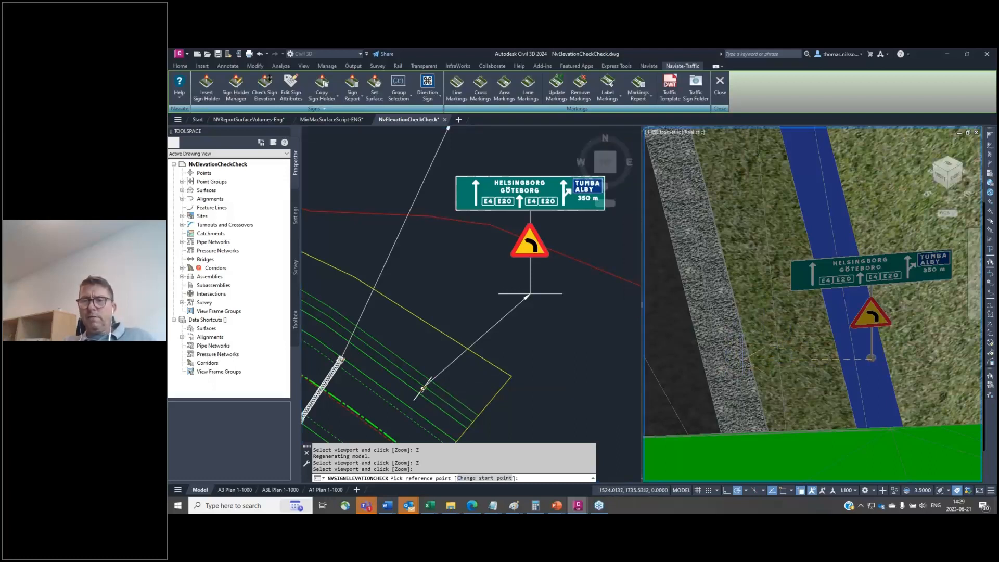
pyautogui.click(479, 395)
pyautogui.scroll(6, 415, 417)
pyautogui.moveTo(415, 417); pyautogui.dragTo(445, 347, button='middle')
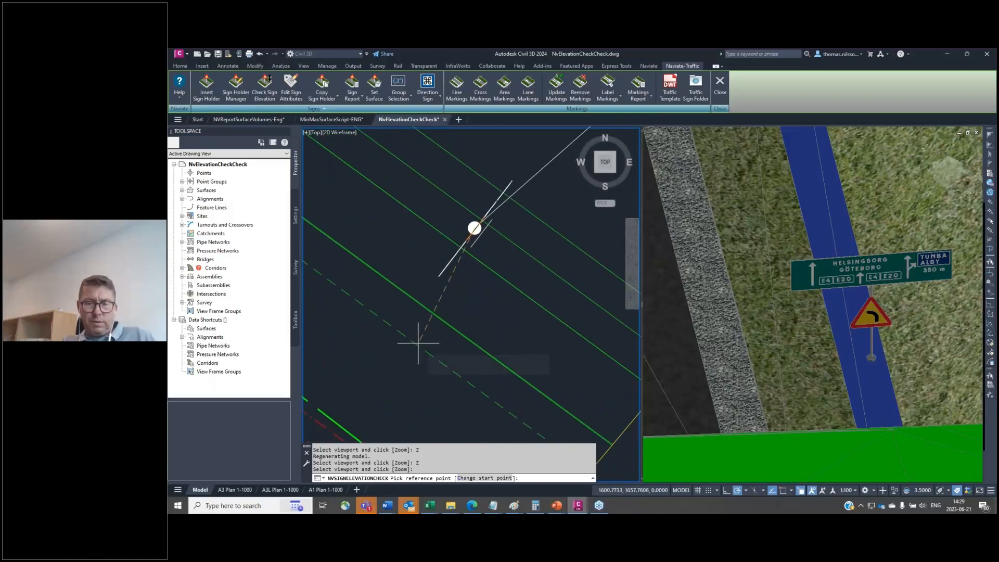
pyautogui.write('perp')
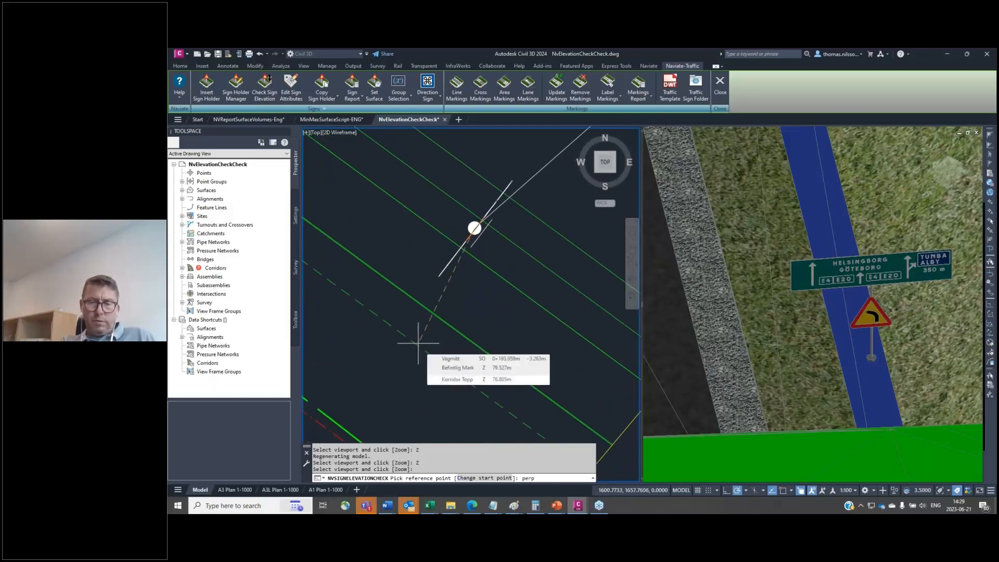
pyautogui.press('Return')
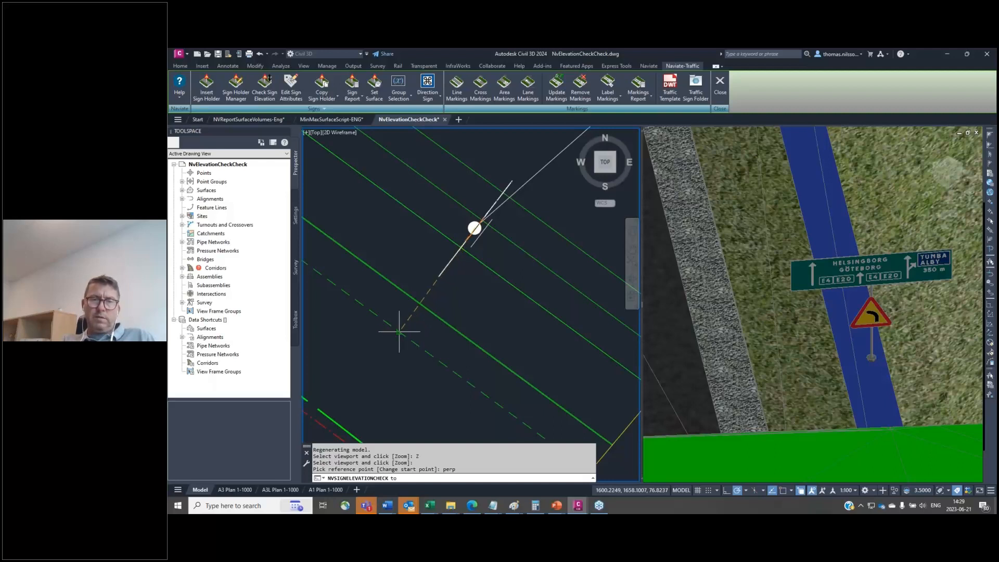
pyautogui.click(399, 332)
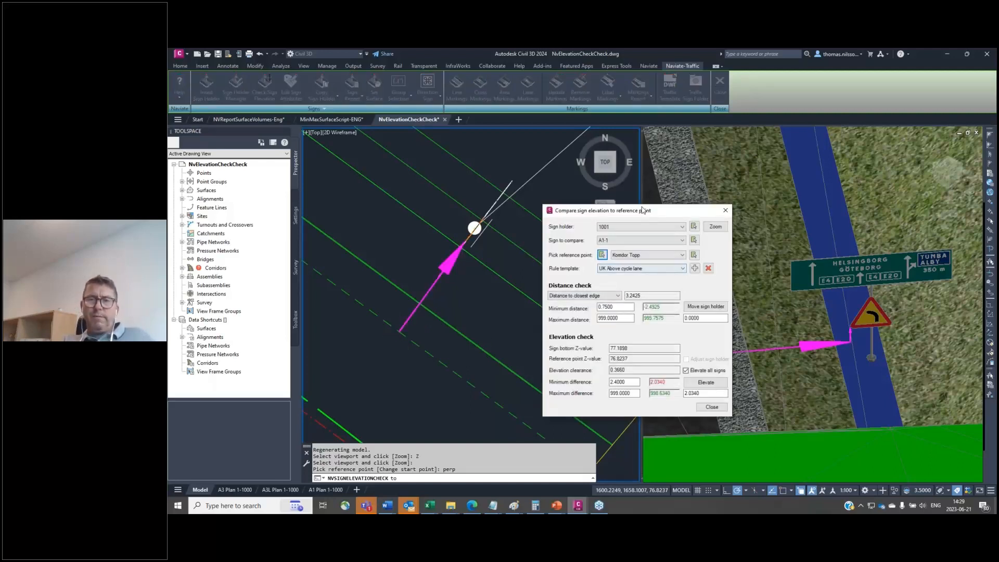
# Review the reference surface options, keep Korridor Topp, and choose Lokaliseringskylt as the sign to compare.
pyautogui.moveTo(666, 209); pyautogui.dragTo(696, 195)
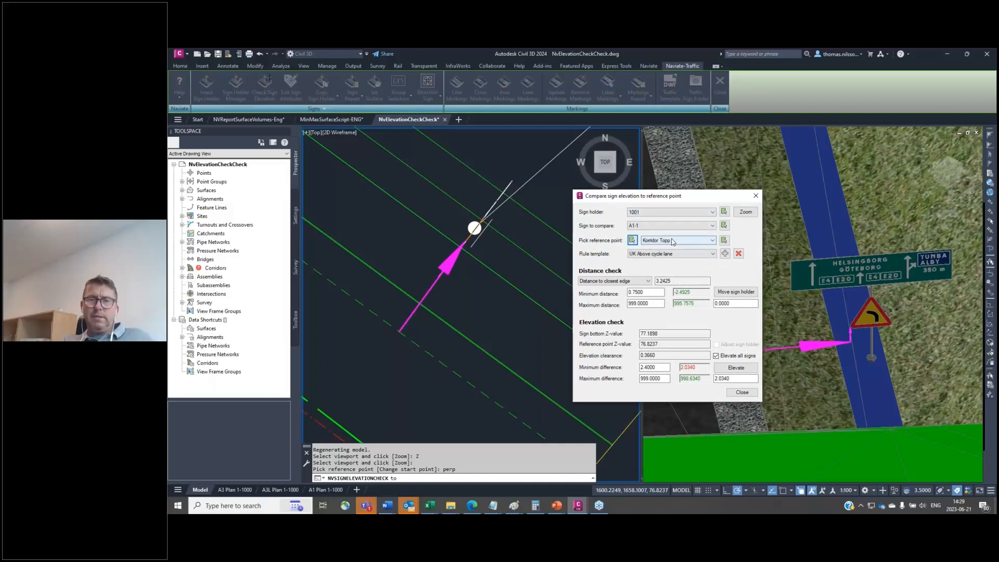
pyautogui.click(670, 242)
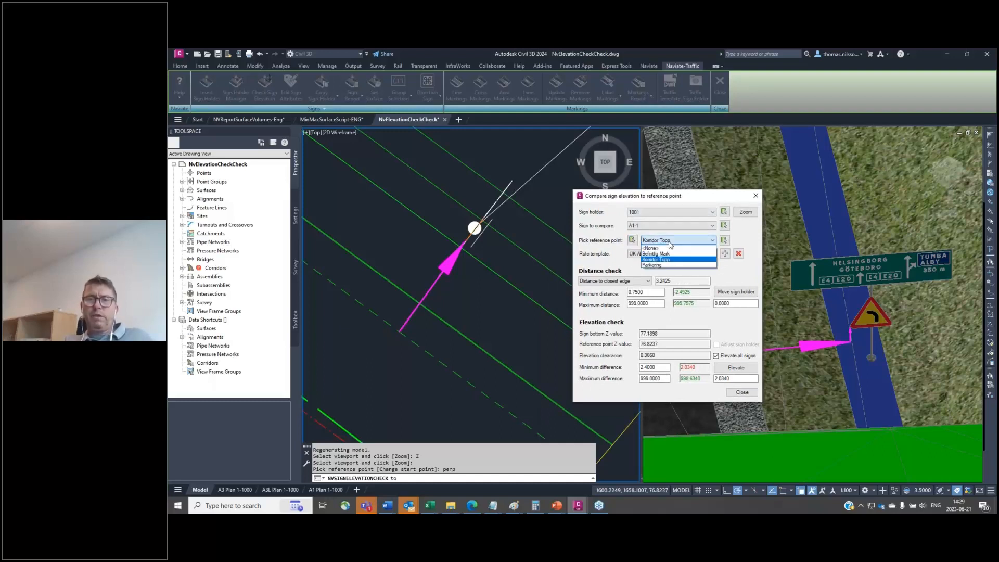
pyautogui.click(699, 201)
pyautogui.moveTo(700, 201); pyautogui.dragTo(648, 115)
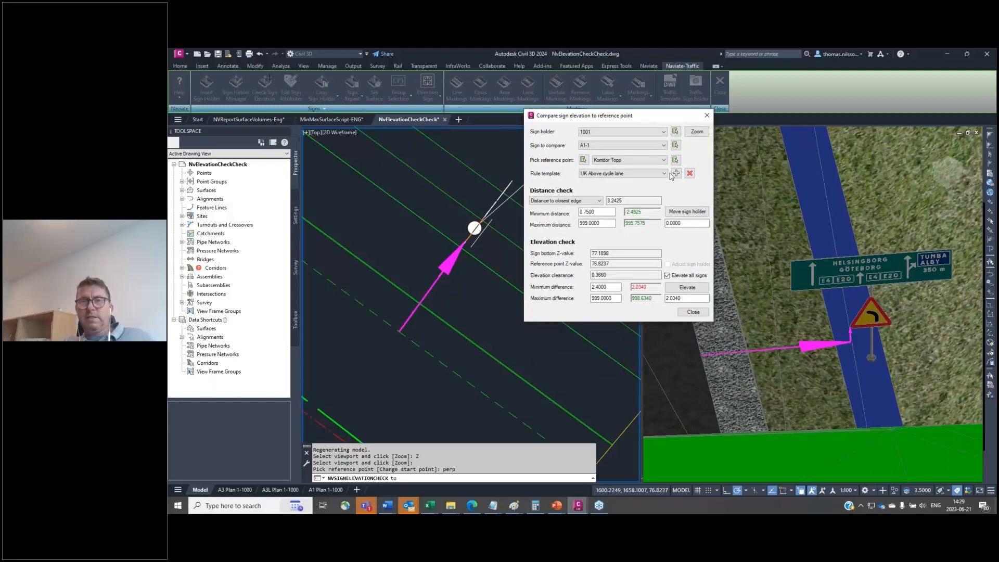
pyautogui.click(620, 145)
pyautogui.click(622, 160)
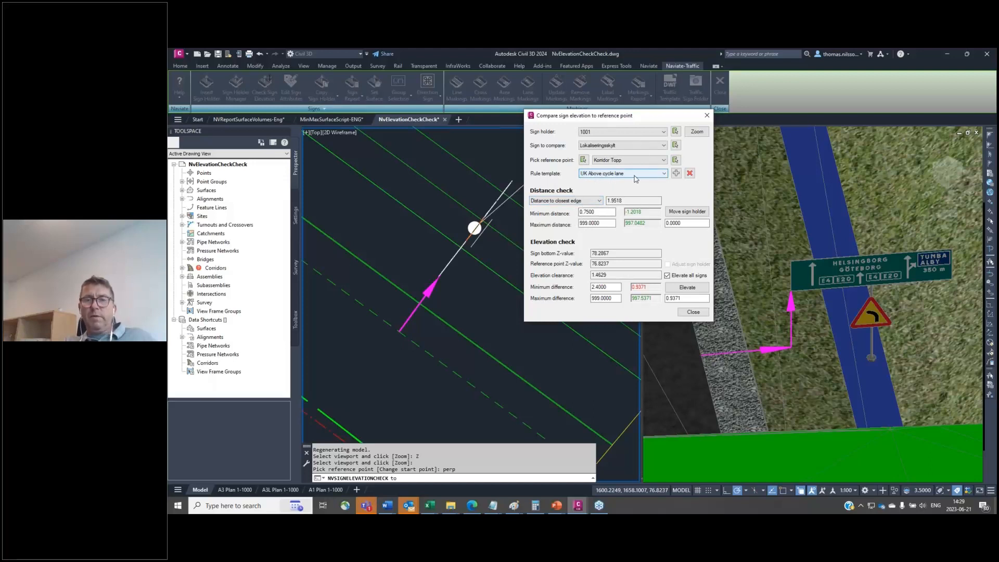
# Review the rule templates, keep UK Above cycle lane, and set the minimum distance to 2.
pyautogui.click(665, 173)
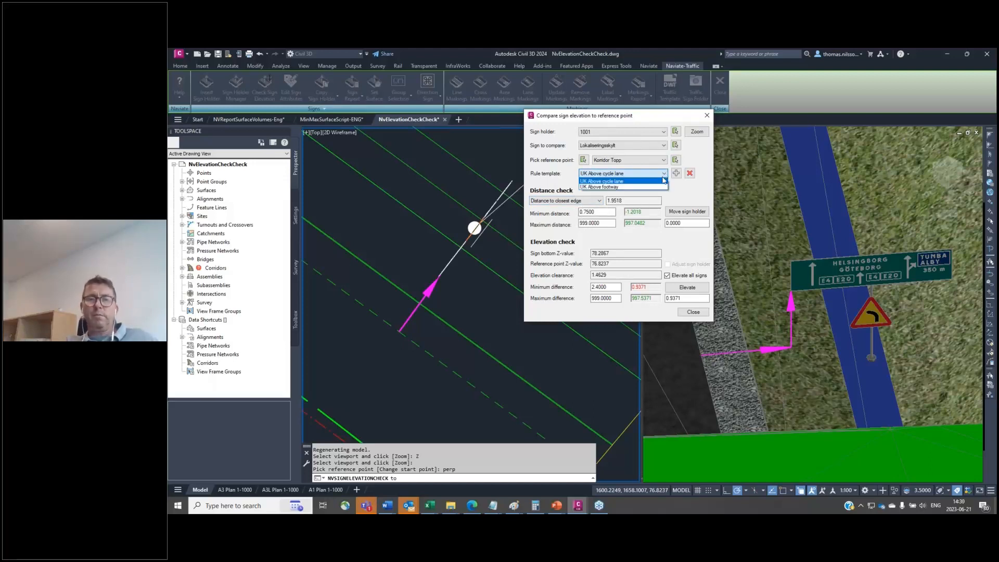
pyautogui.click(683, 189)
pyautogui.moveTo(606, 214); pyautogui.dragTo(578, 212)
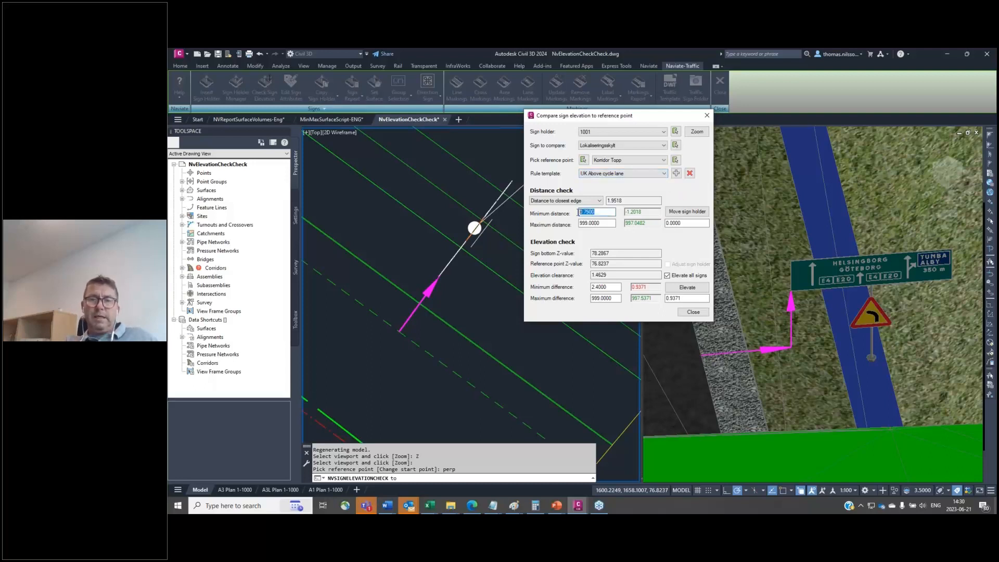
pyautogui.write('2')
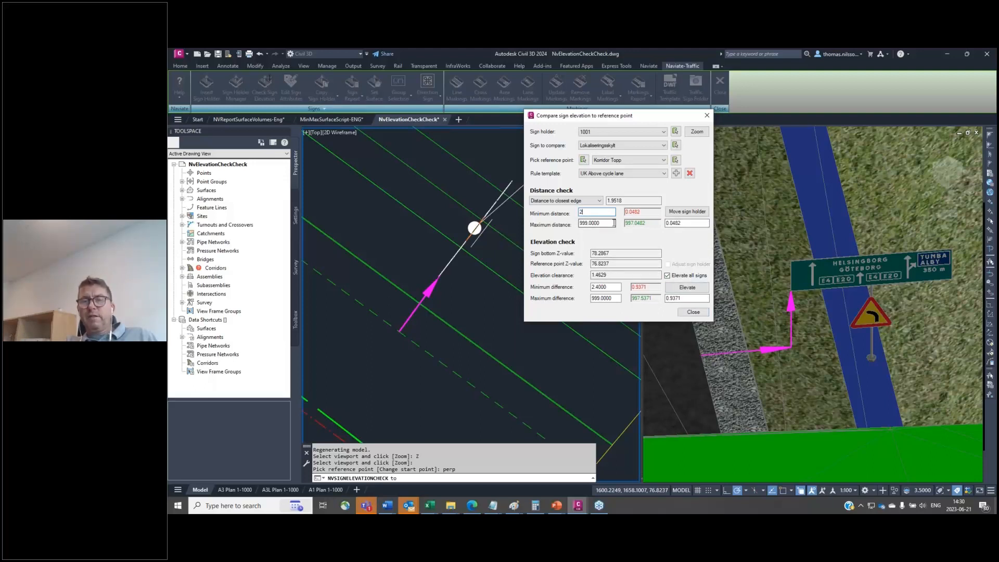
pyautogui.click(687, 212)
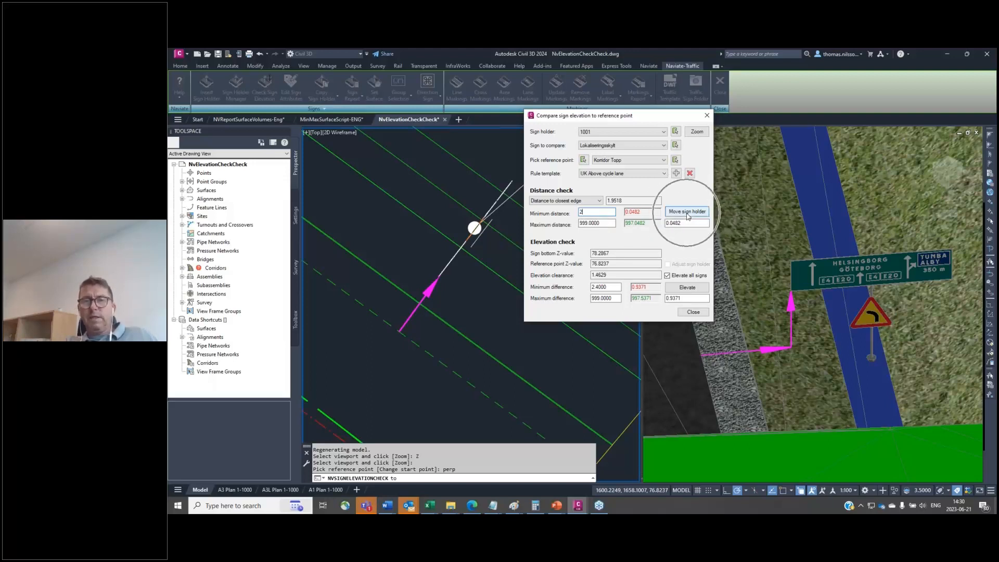
pyautogui.moveTo(644, 212); pyautogui.dragTo(624, 212)
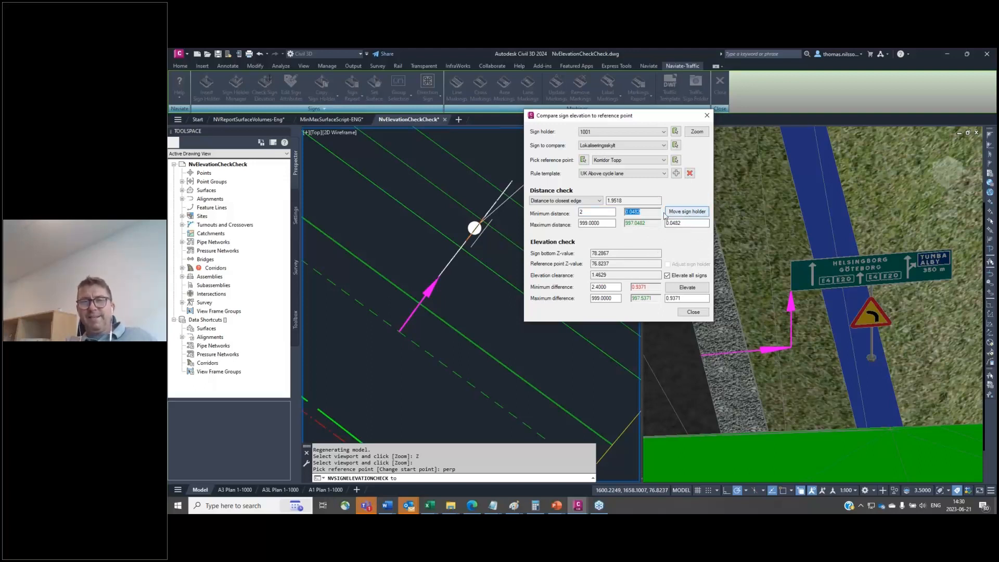
# Set the minimum distance to the closest edge to 3 and move the sign holder to meet it.
pyautogui.moveTo(593, 213); pyautogui.dragTo(574, 213)
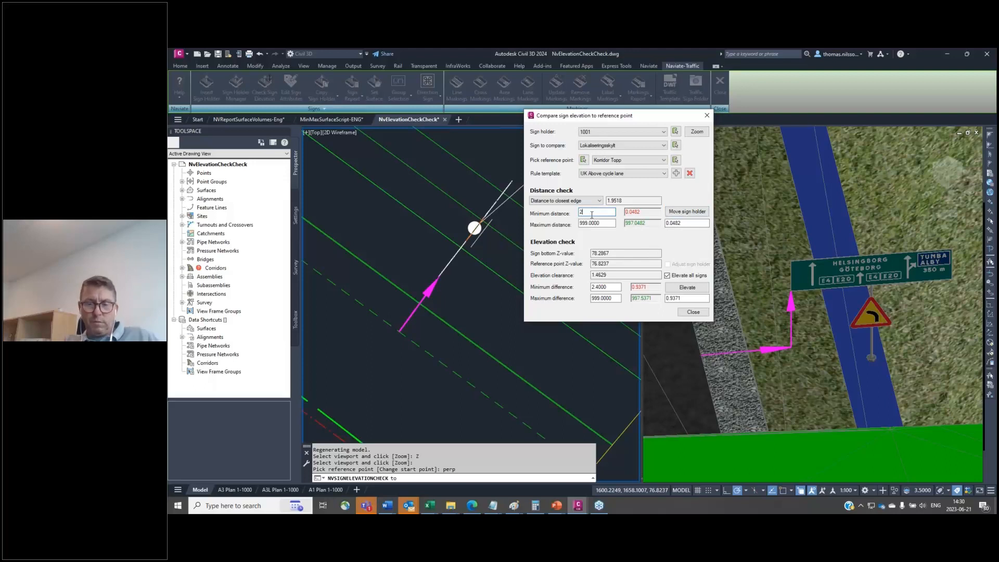
pyautogui.press('BackSpace')
pyautogui.click(628, 235)
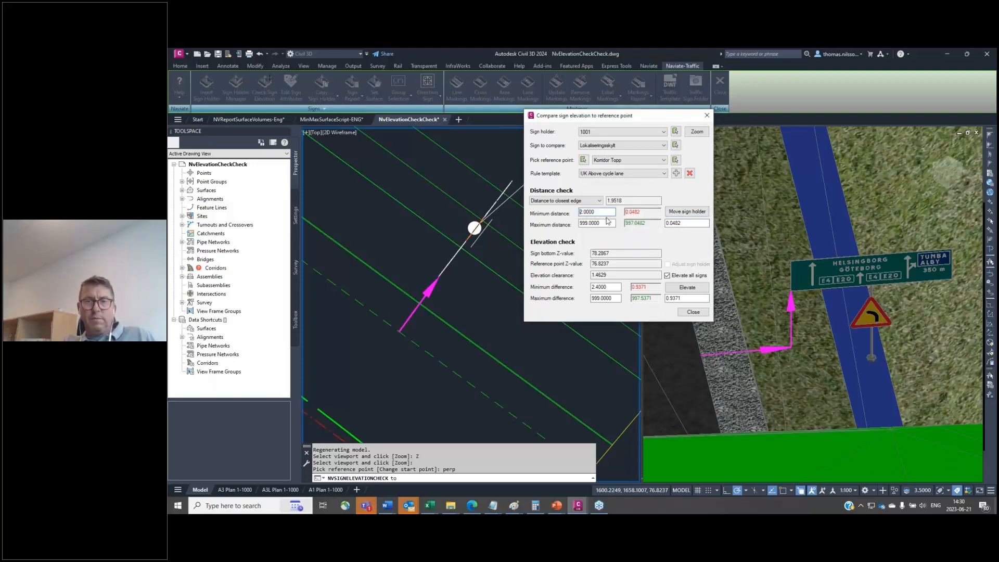
pyautogui.write('3')
pyautogui.press('Tab')
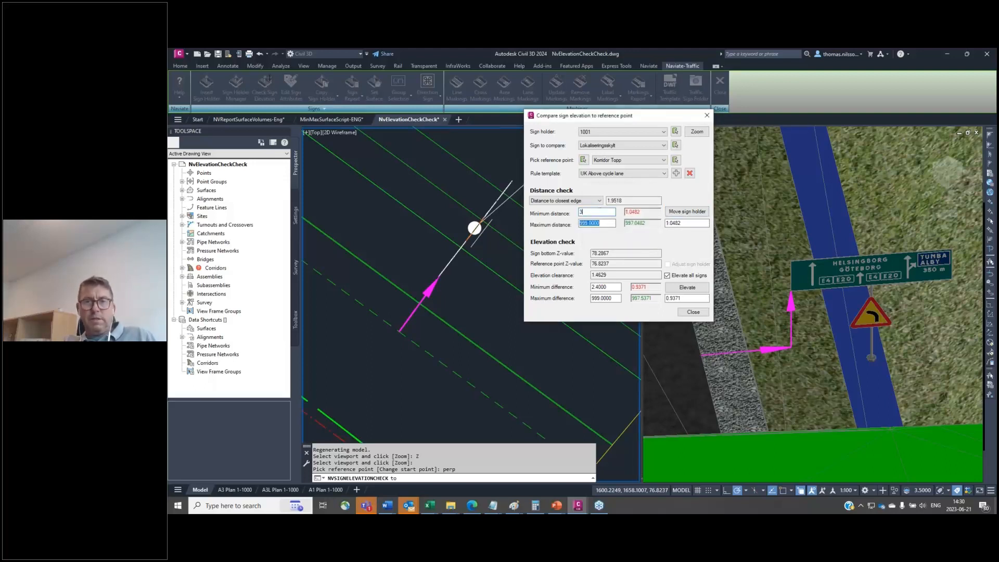
pyautogui.click(687, 213)
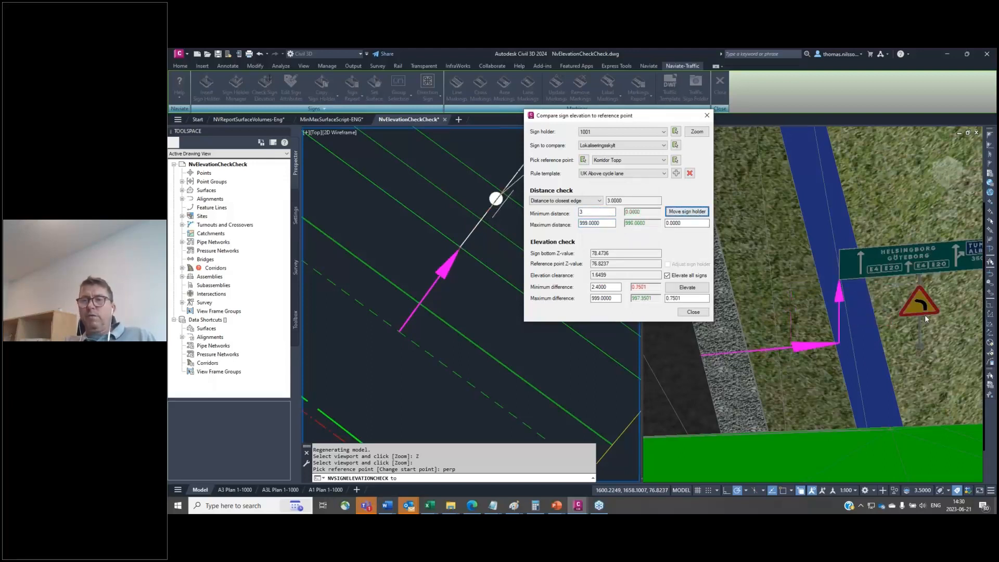
# Elevate all signs on holder 1001 to meet the 2.4 minimum elevation difference.
pyautogui.doubleClick(633, 288)
pyautogui.moveTo(618, 287); pyautogui.dragTo(596, 288)
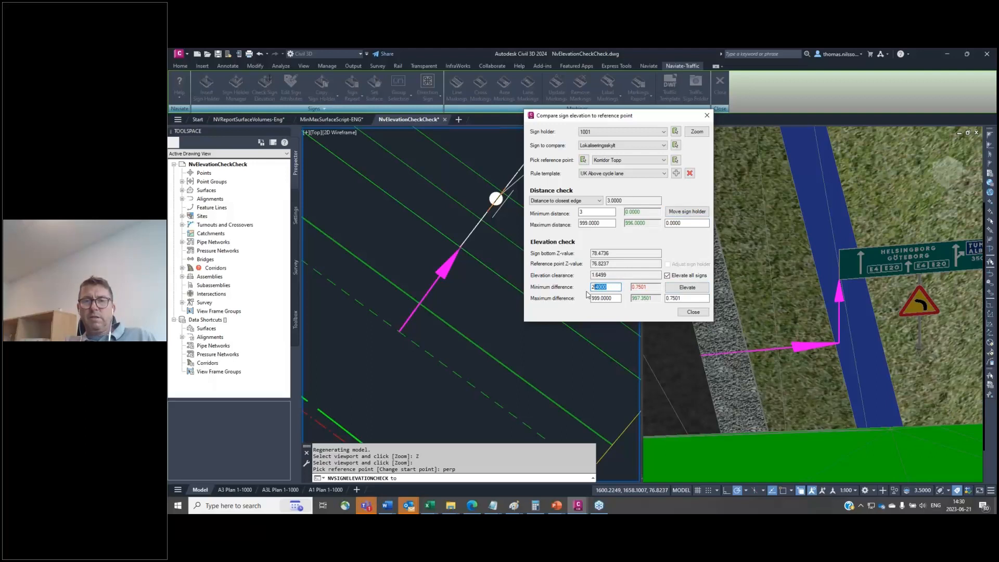
pyautogui.click(614, 288)
pyautogui.click(685, 287)
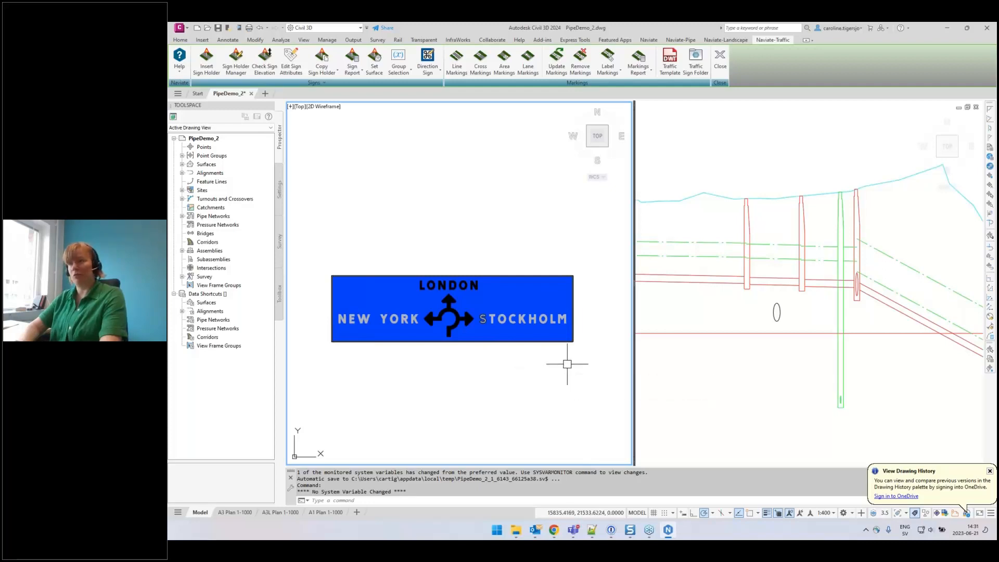
# Open the blue London, New York and Stockholm direction sign for editing.
pyautogui.click(428, 58)
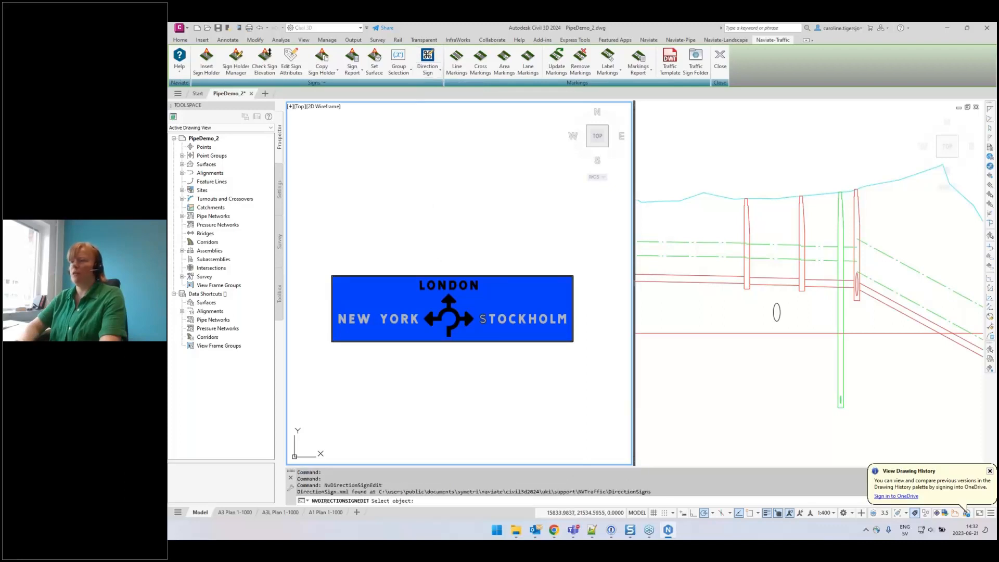
pyautogui.click(557, 281)
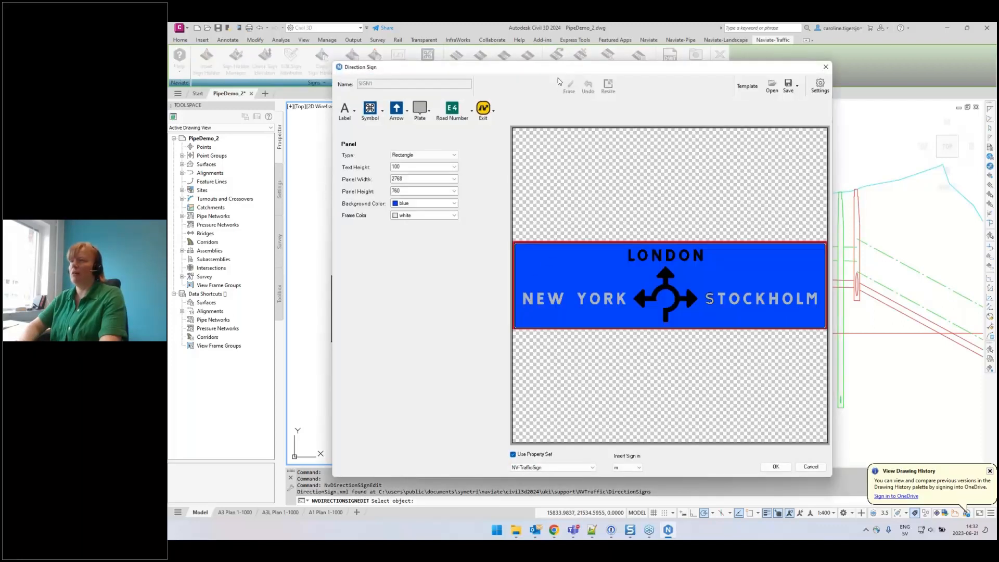
# Set the direction sign panel's background color to brown and its frame color to blue.
pyautogui.moveTo(570, 73); pyautogui.dragTo(573, 73)
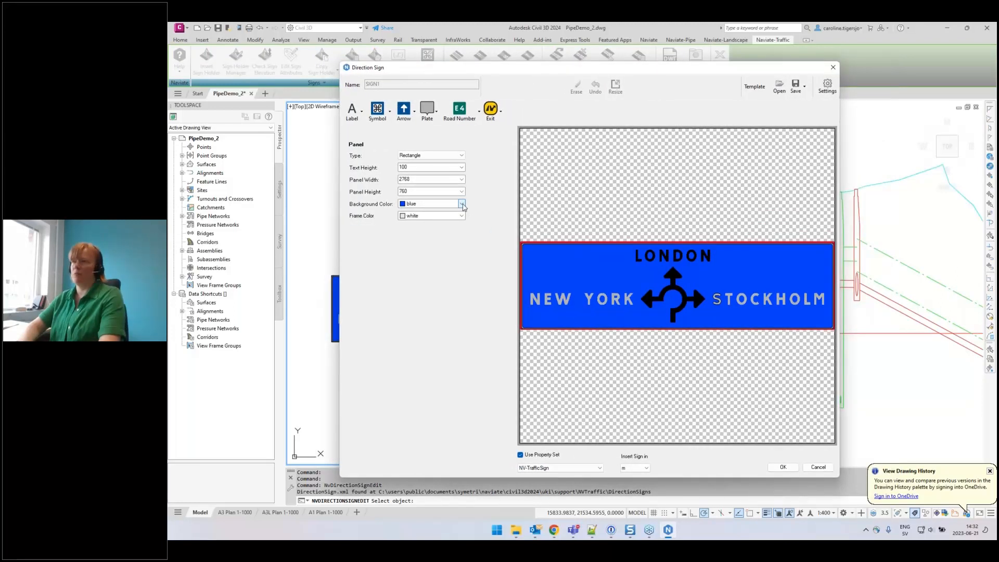
pyautogui.click(462, 204)
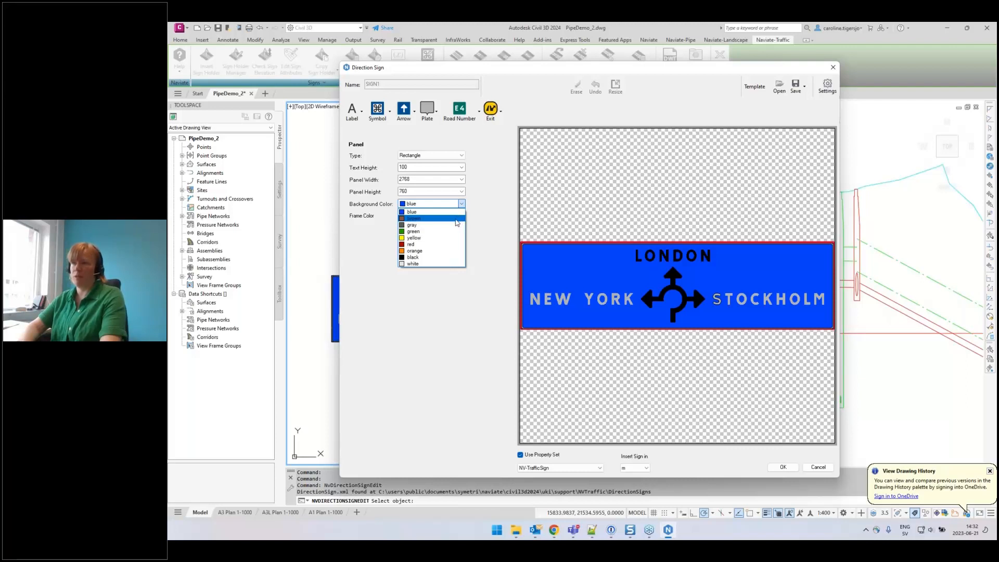
pyautogui.click(457, 219)
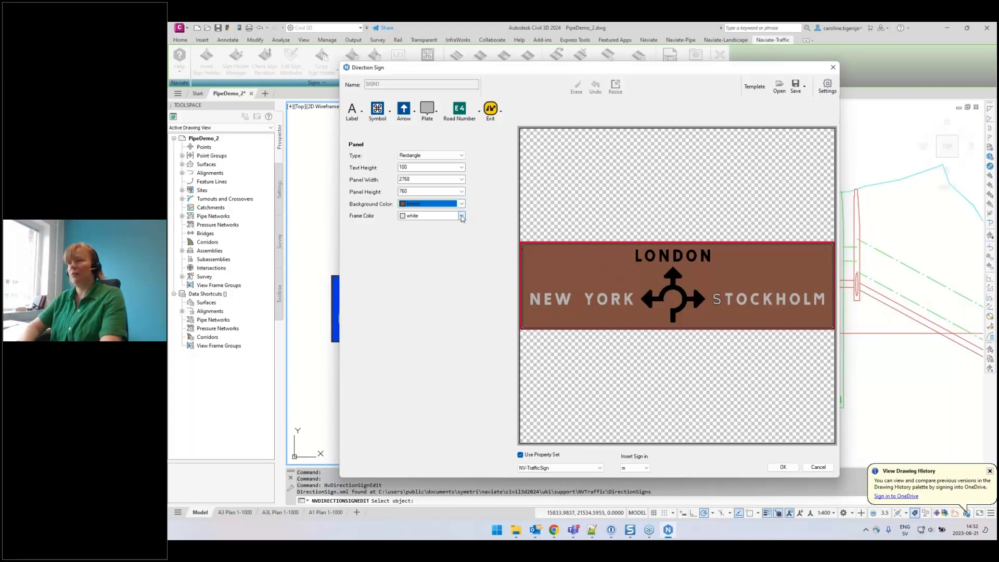
pyautogui.click(462, 216)
pyautogui.click(459, 238)
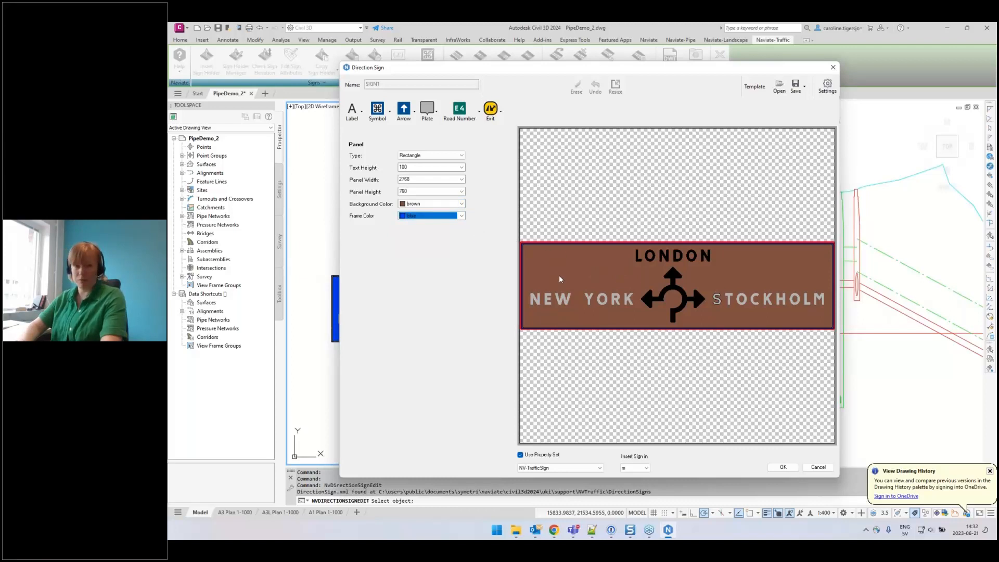
# Color the LONDON label yellow and the roundabout arrow white, and apply the edits to the sign.
pyautogui.click(676, 258)
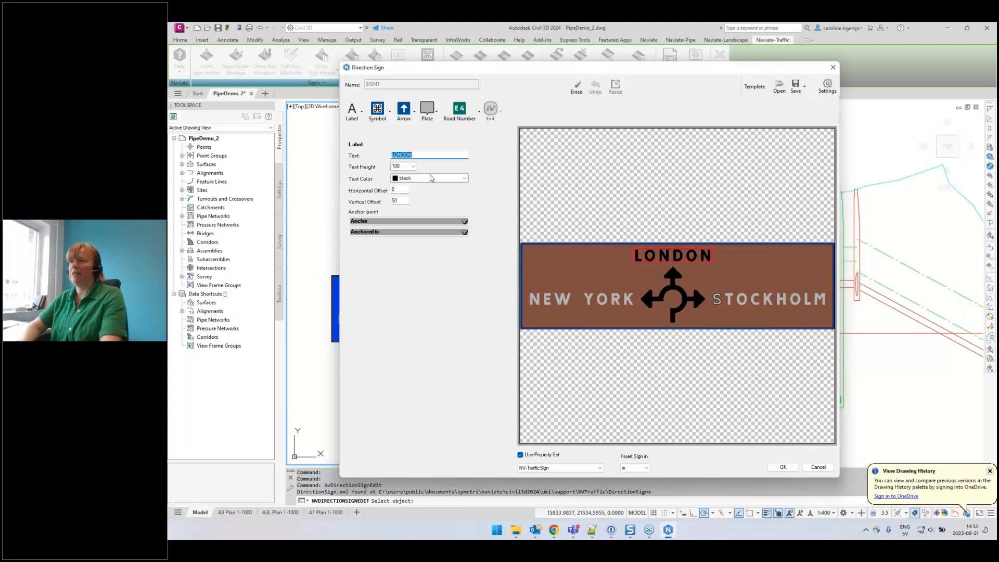
pyautogui.click(433, 179)
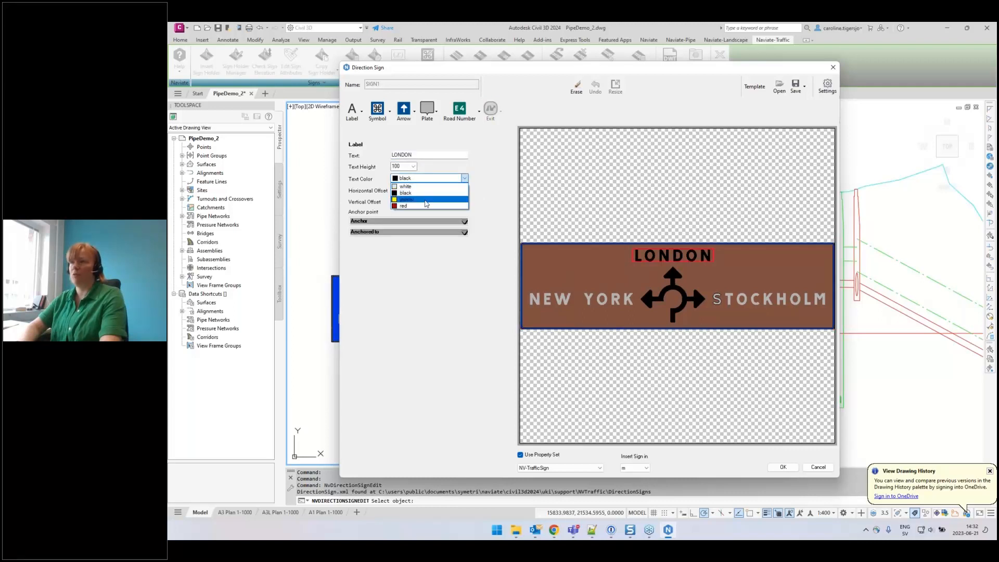
pyautogui.click(426, 200)
pyautogui.click(679, 288)
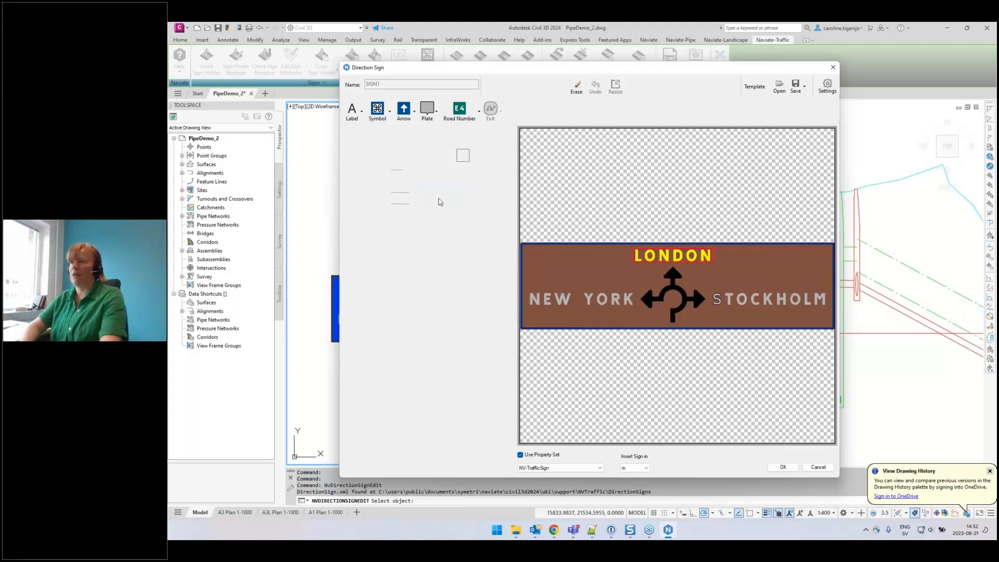
pyautogui.click(415, 177)
pyautogui.click(411, 183)
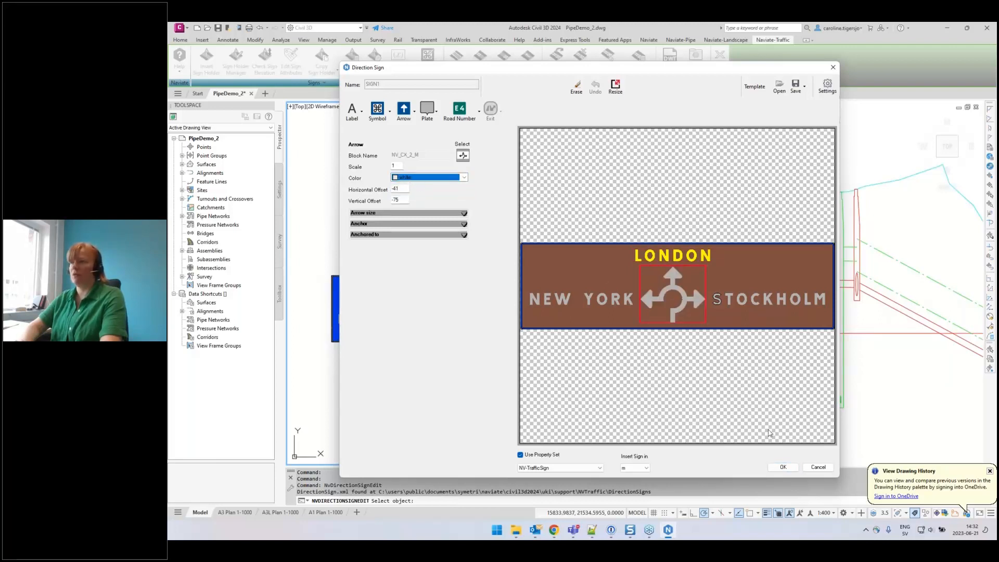
pyautogui.click(783, 468)
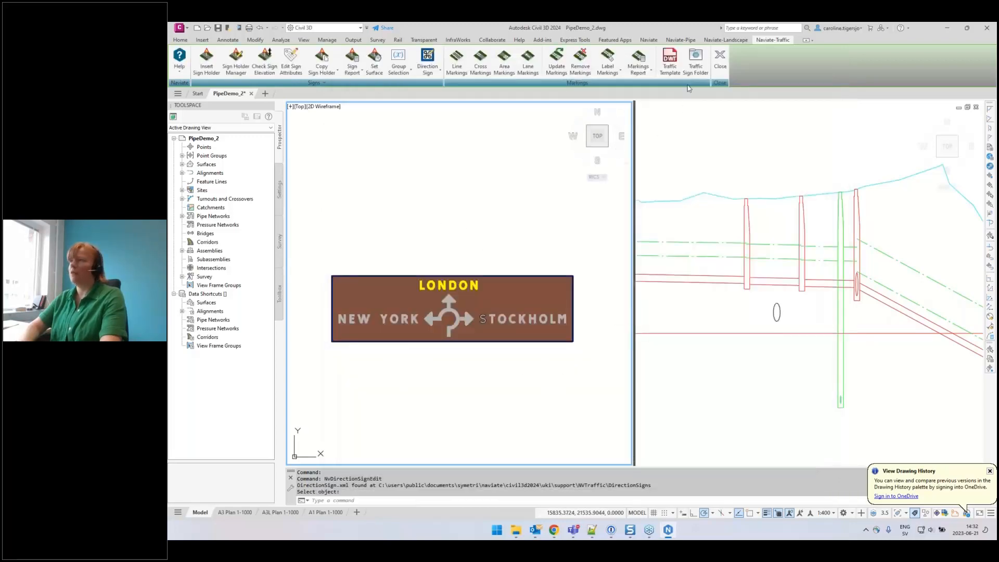
# Open the traffic sign folder and go to the DirectionSigns folder under NVtraffic.
pyautogui.click(696, 64)
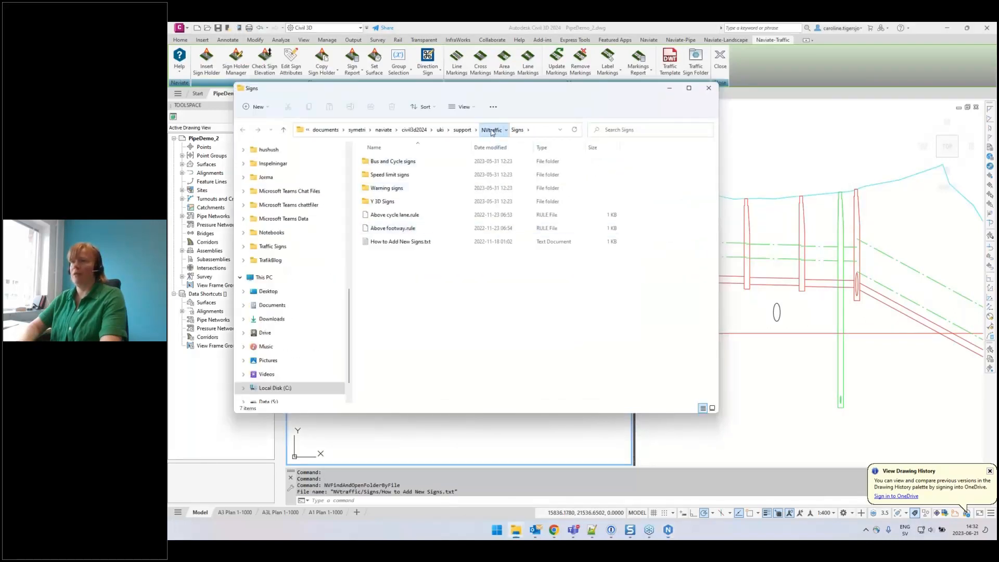
pyautogui.click(490, 132)
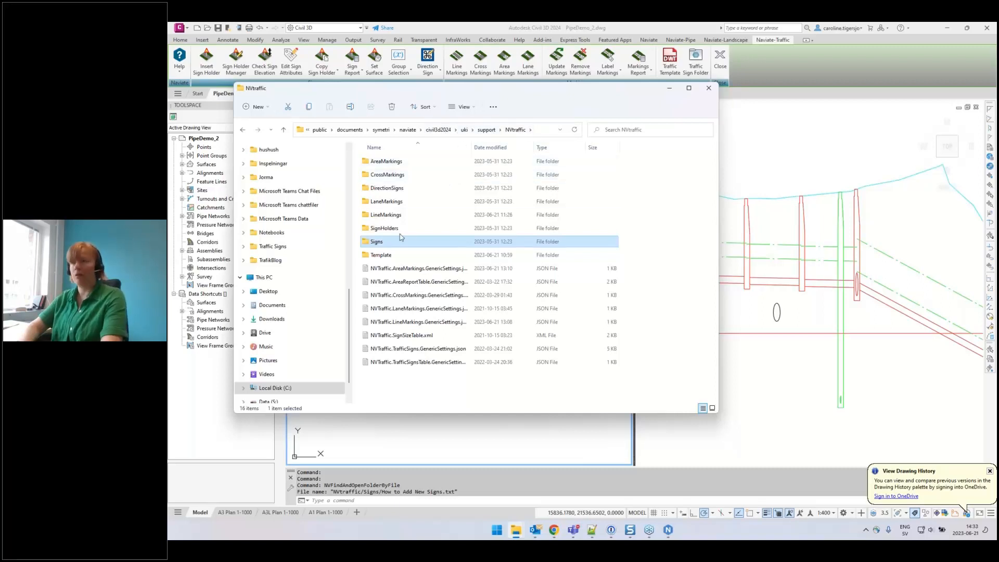
pyautogui.click(397, 190)
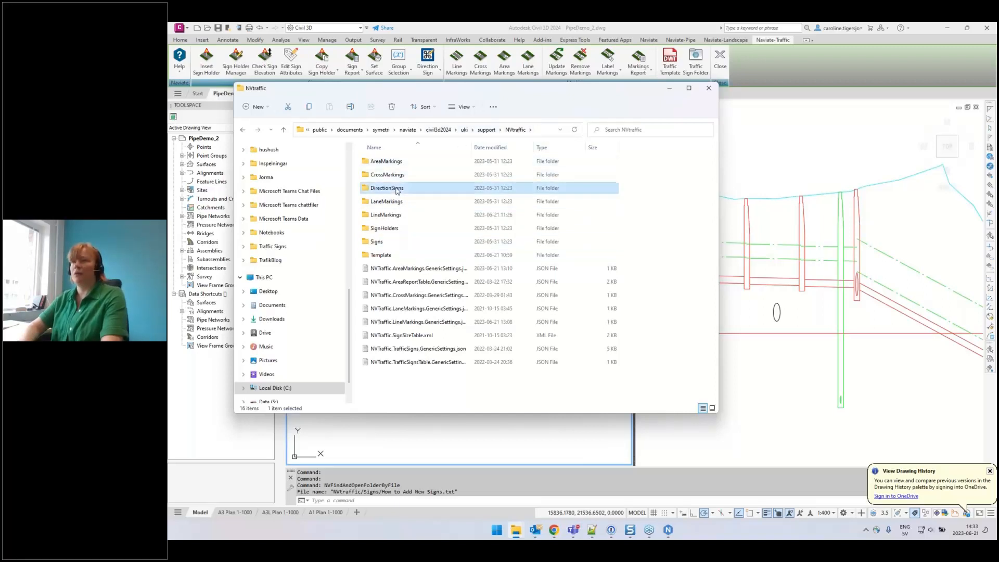
pyautogui.doubleClick(395, 191)
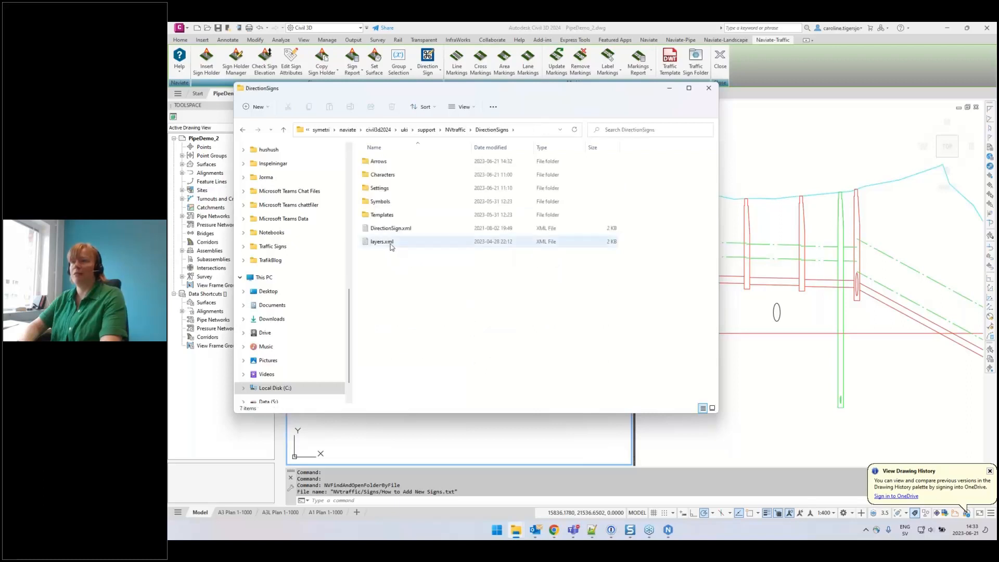
# Open layers.xml, examine the layer assigned to each sign color, and close the file.
pyautogui.click(392, 242)
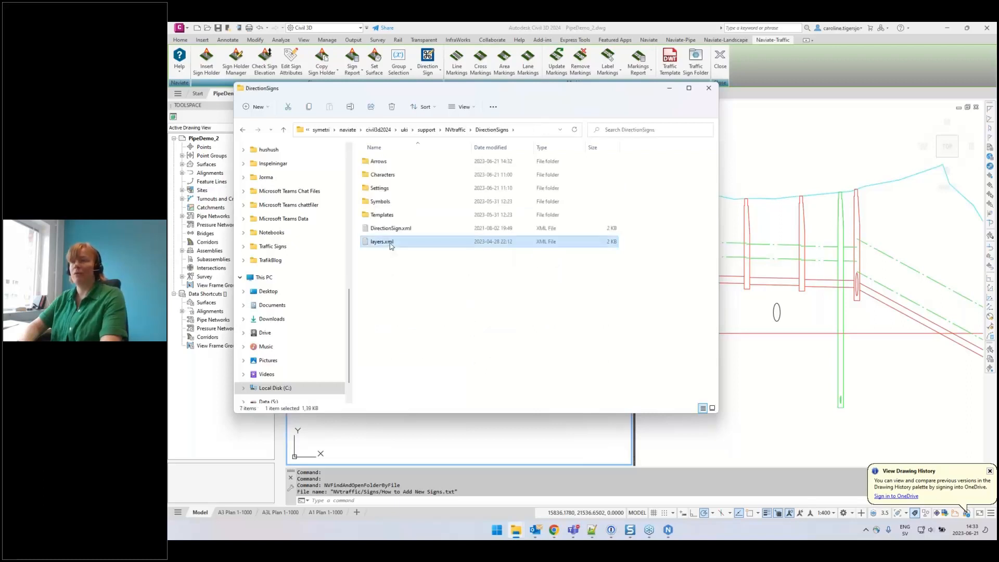
pyautogui.doubleClick(391, 243)
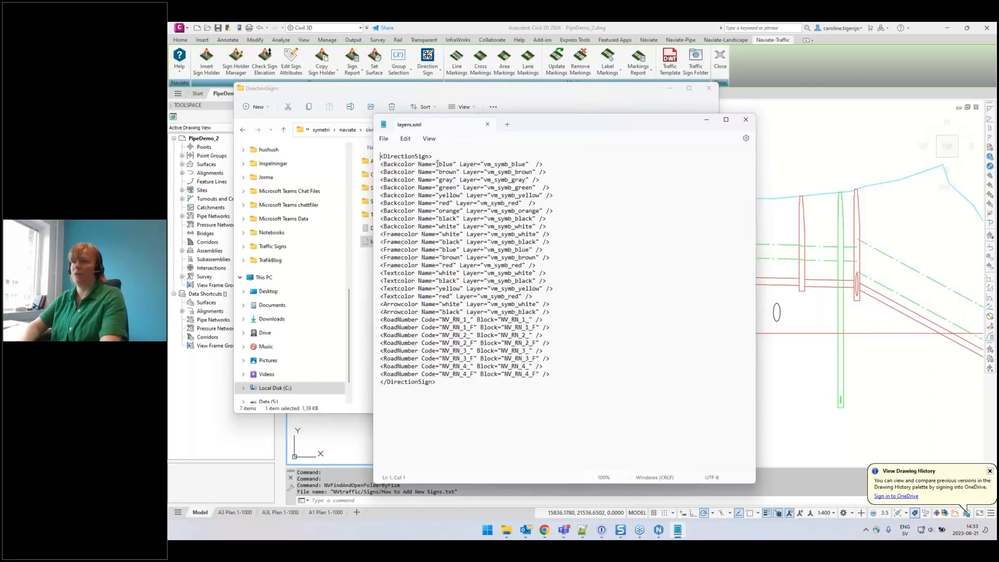
pyautogui.click(437, 164)
pyautogui.moveTo(438, 163); pyautogui.dragTo(535, 168)
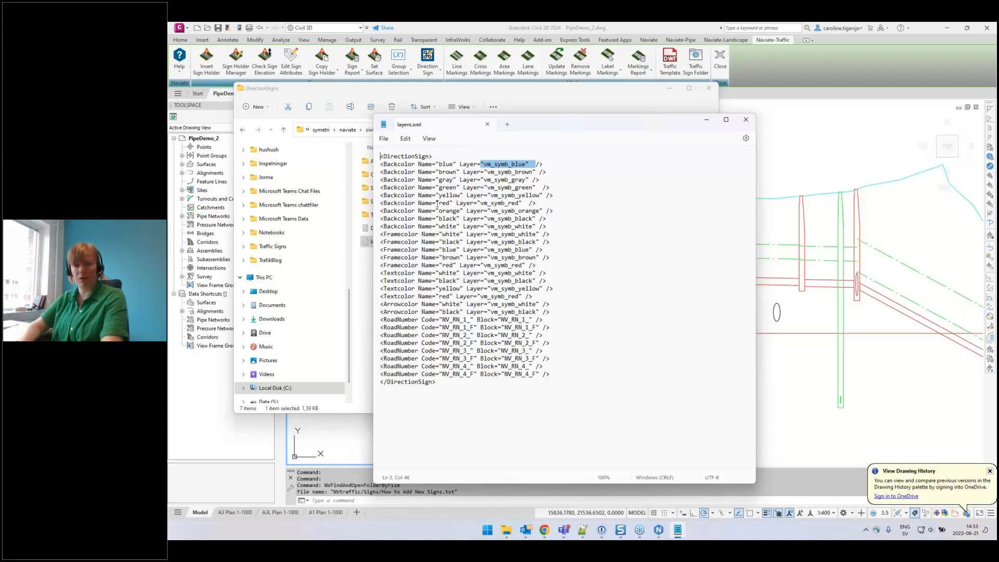
pyautogui.click(746, 122)
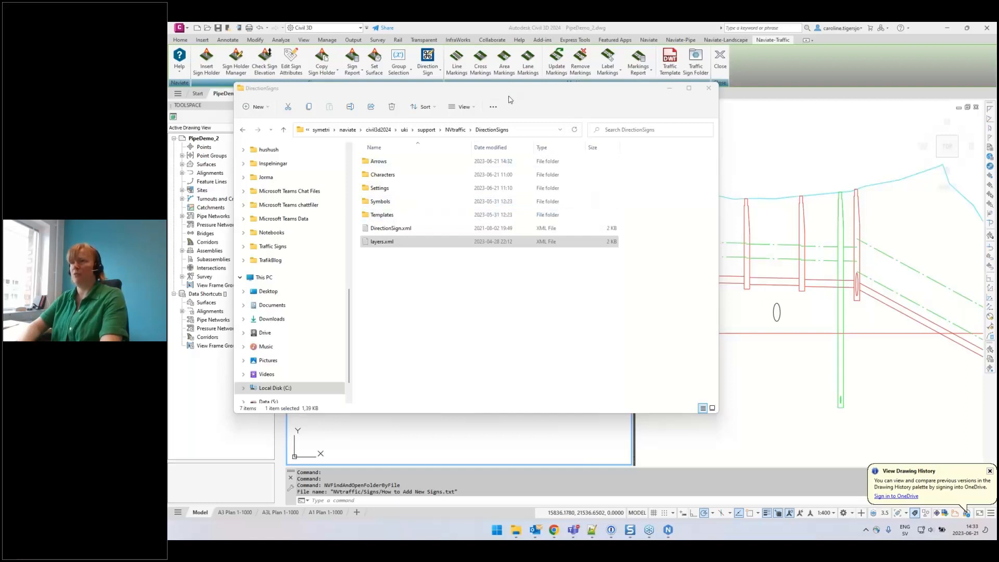
# Look into the DirectionSigns Templates folder and NVtraffic's Template folder for the traffic template, and close the folder window.
pyautogui.moveTo(510, 90); pyautogui.dragTo(508, 114)
pyautogui.click(669, 73)
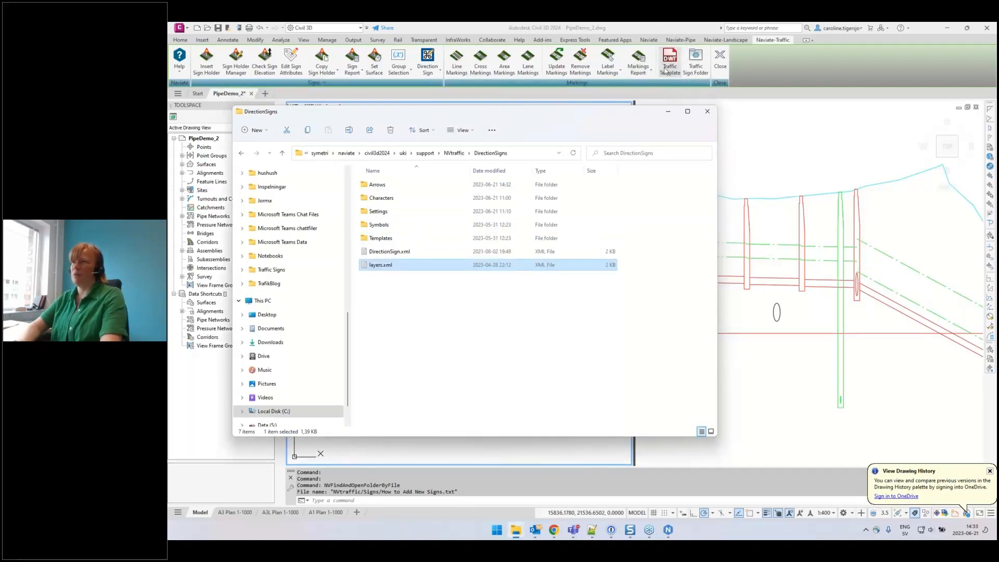
pyautogui.doubleClick(381, 239)
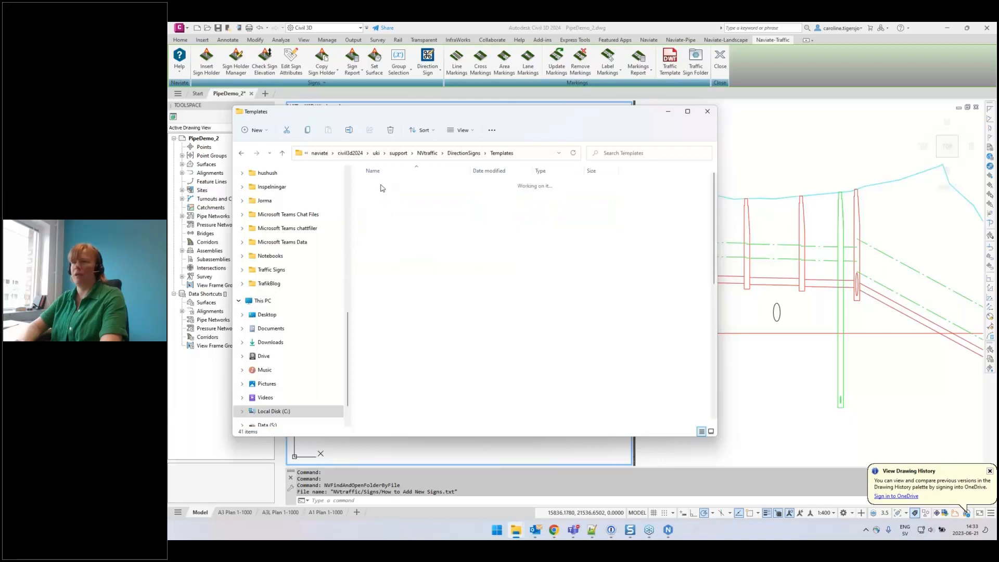
pyautogui.click(463, 153)
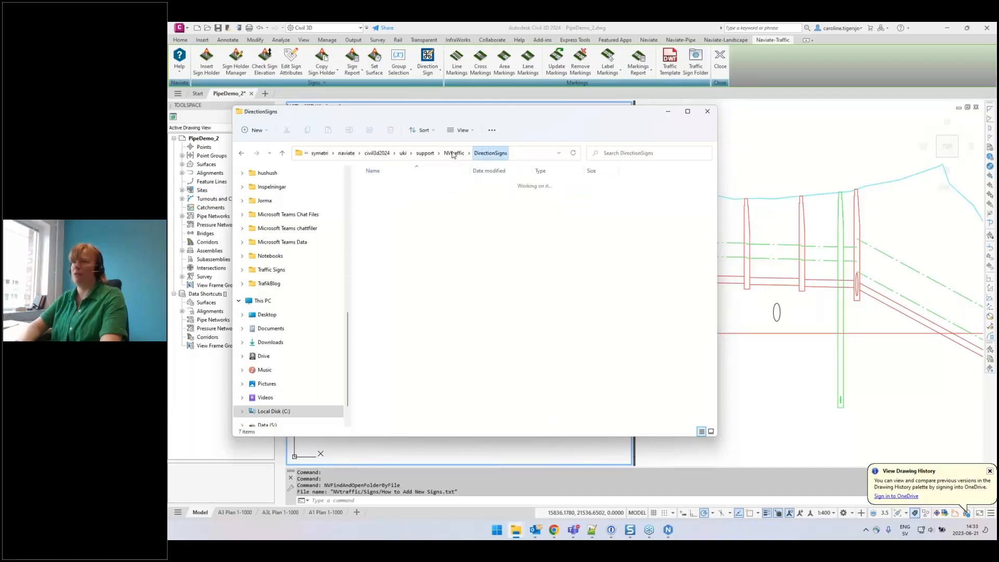
pyautogui.click(448, 153)
pyautogui.click(383, 278)
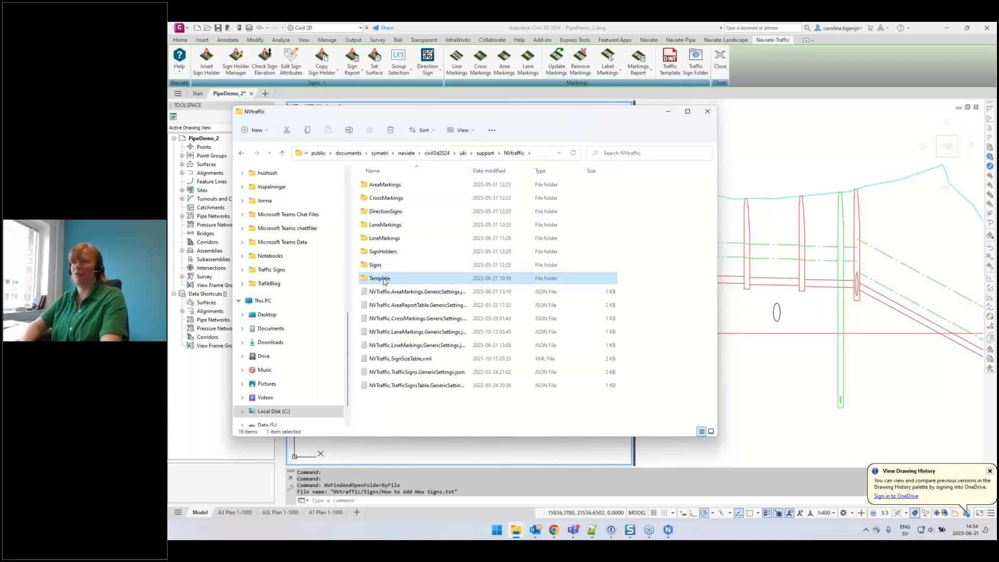
pyautogui.doubleClick(380, 280)
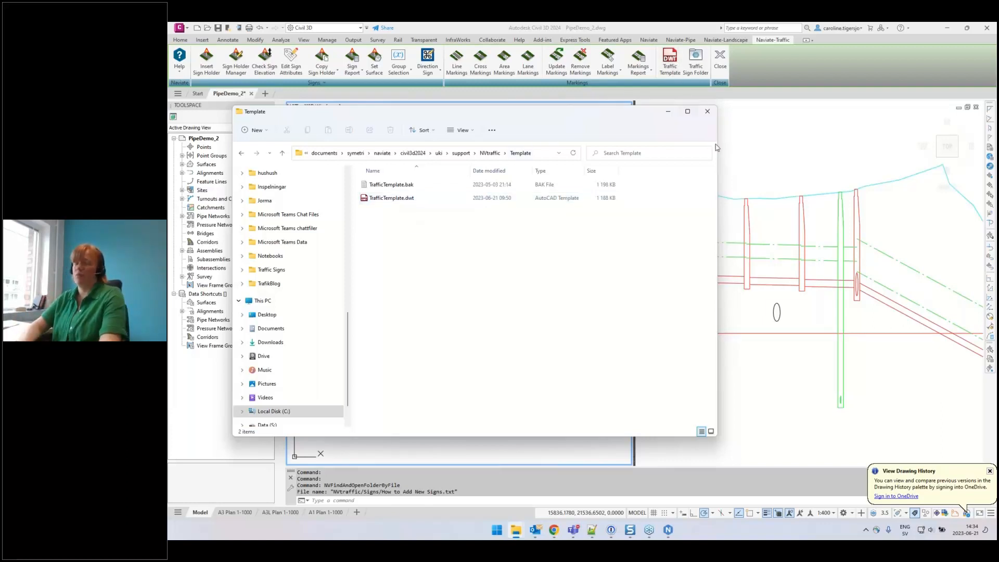
pyautogui.click(741, 152)
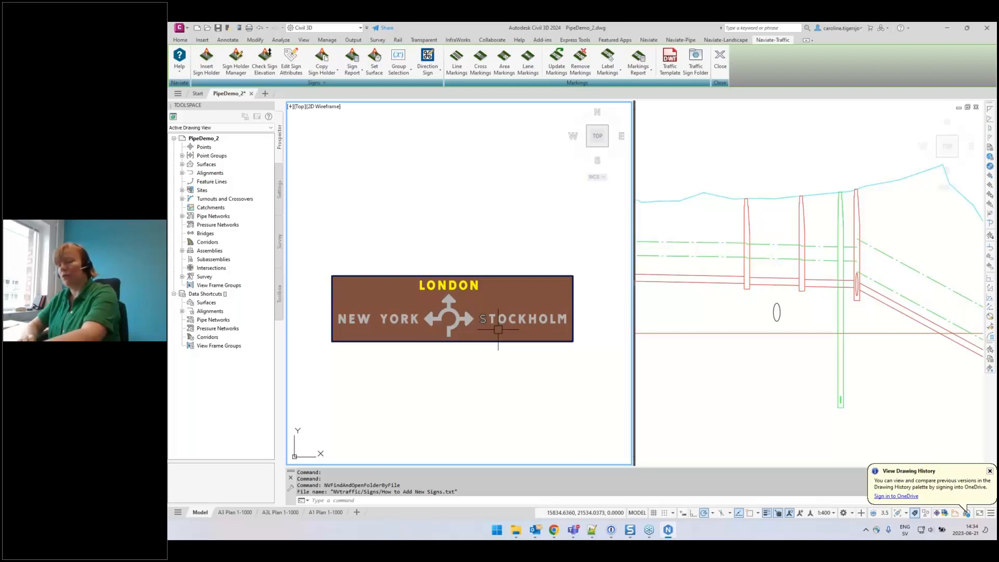
# Open the dashed 1005-1-5 Lane line marking mesh beside Road A for editing and set its gap to 3.
pyautogui.scroll(-8, 456, 293)
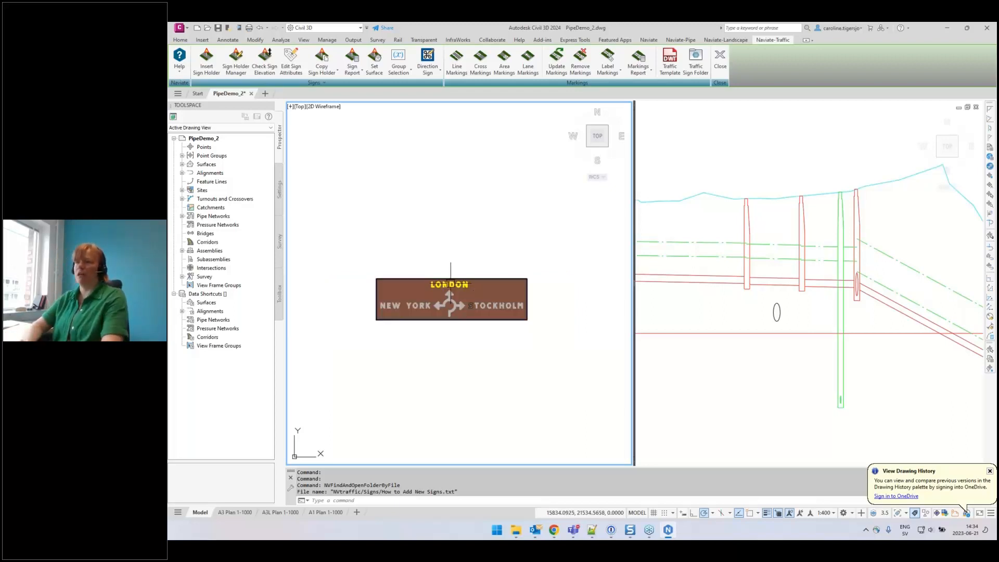
pyautogui.scroll(-5, 493, 339)
pyautogui.moveTo(566, 406); pyautogui.dragTo(351, 251, button='middle')
pyautogui.scroll(6, 469, 325)
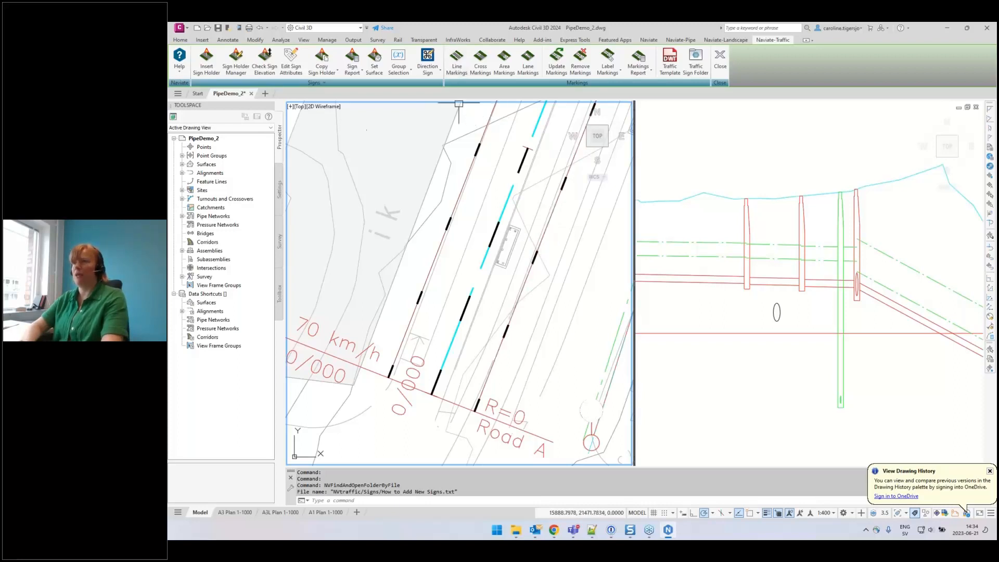
pyautogui.click(457, 58)
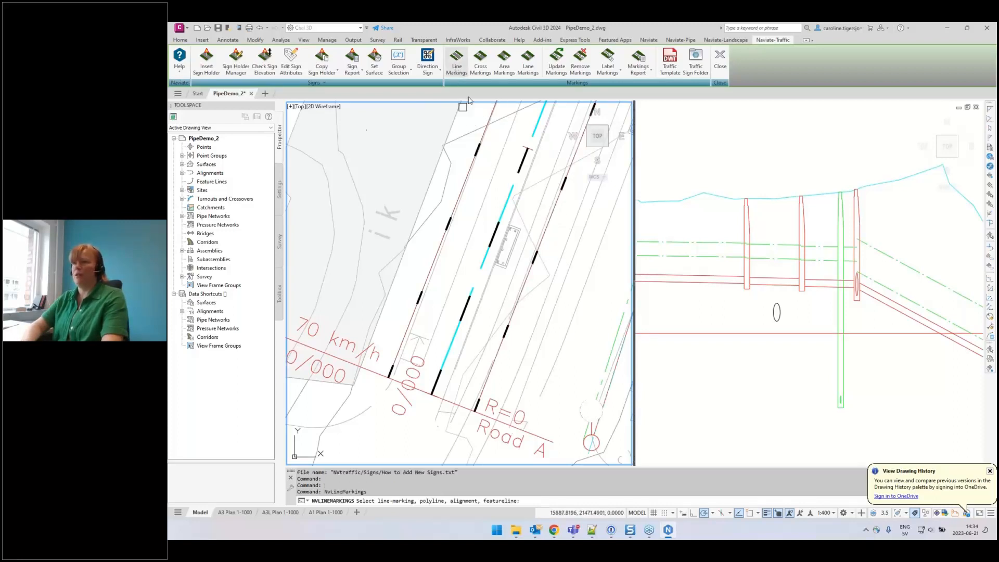
pyautogui.click(538, 258)
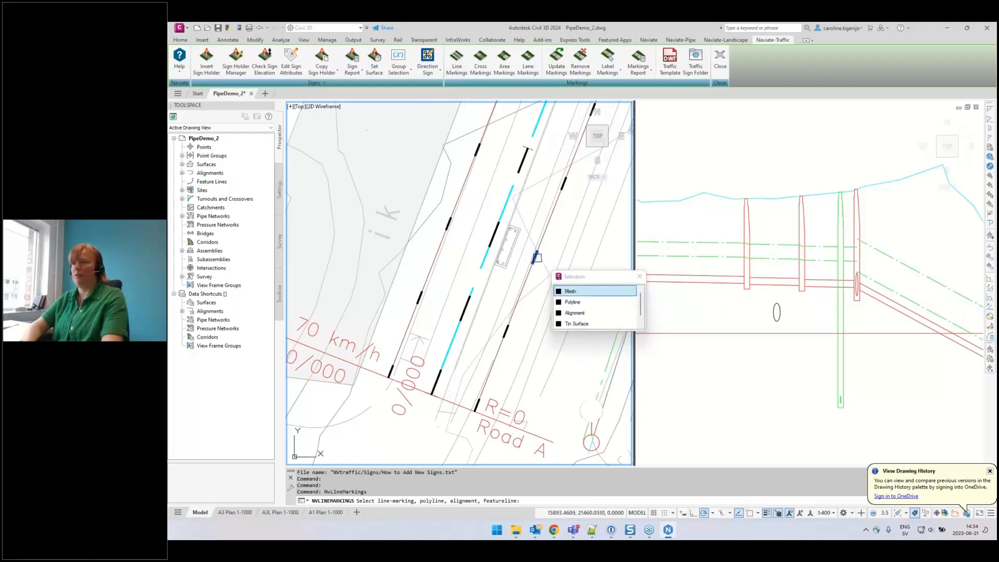
pyautogui.click(567, 292)
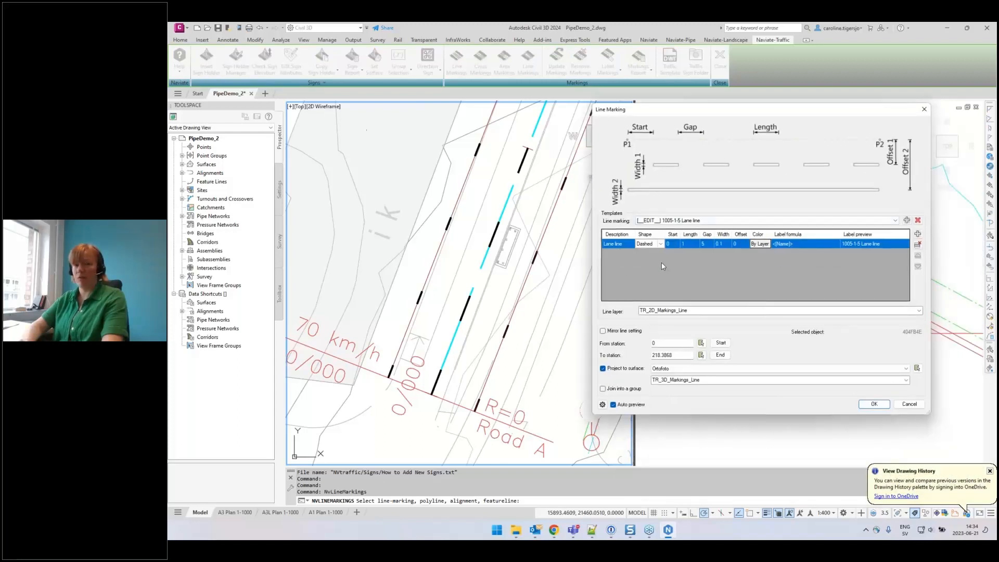
pyautogui.click(704, 244)
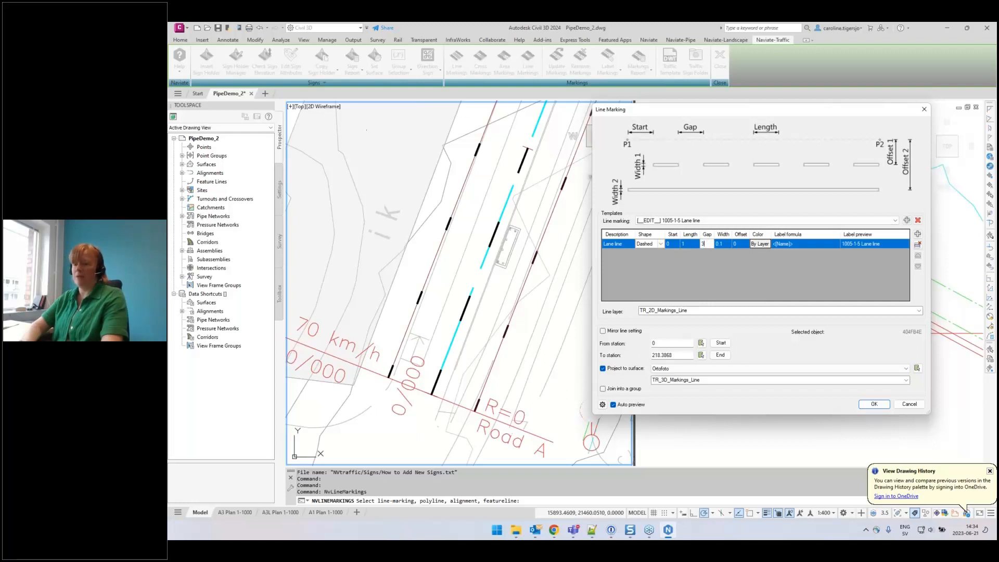
pyautogui.click(691, 244)
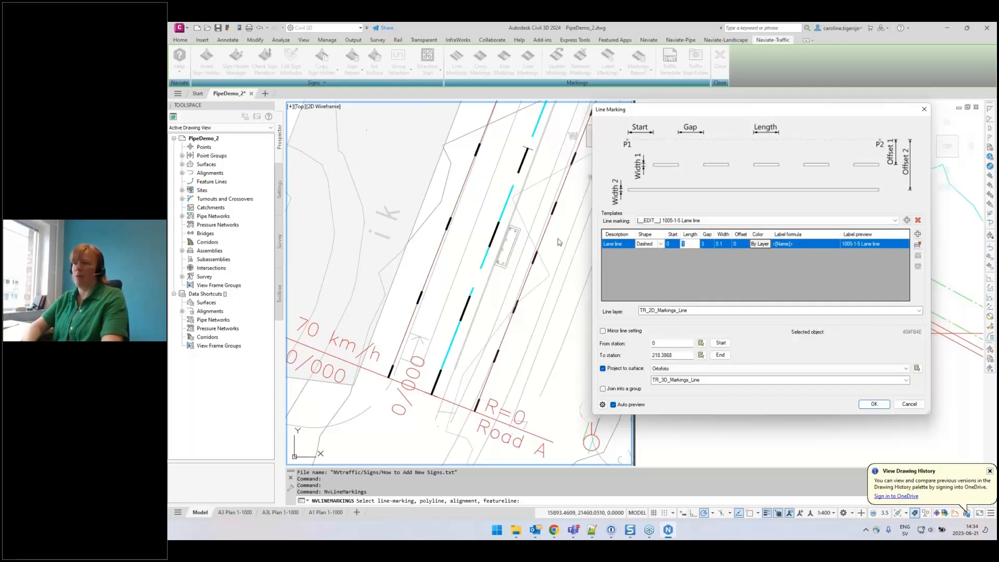
pyautogui.press('ctrl')
pyautogui.press('ctrl')
pyautogui.press('ctrl')
pyautogui.press('ctrl')
pyautogui.press('ctrl')
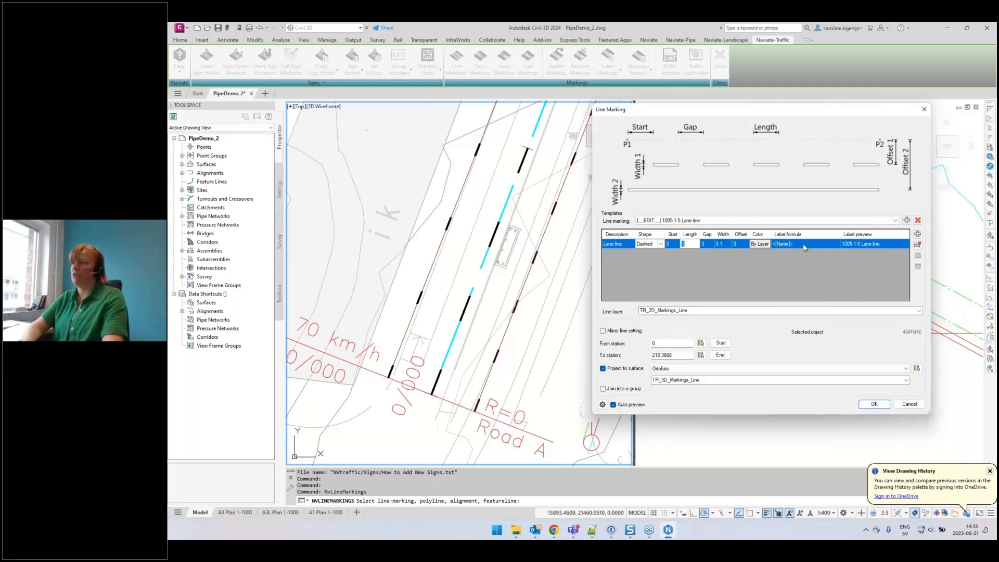
# Examine the lane line's label formula and its label preview.
pyautogui.moveTo(802, 246)
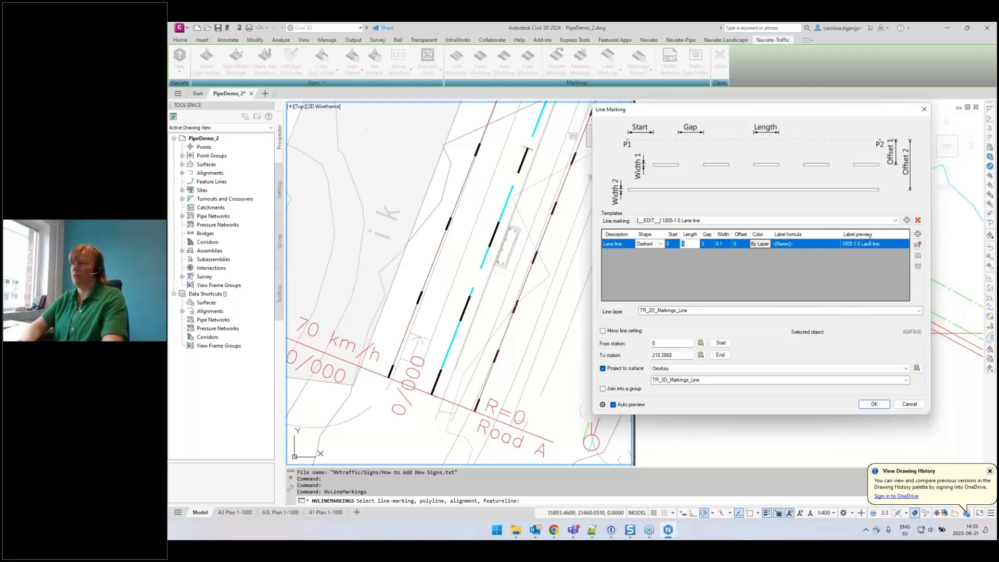
pyautogui.click(803, 248)
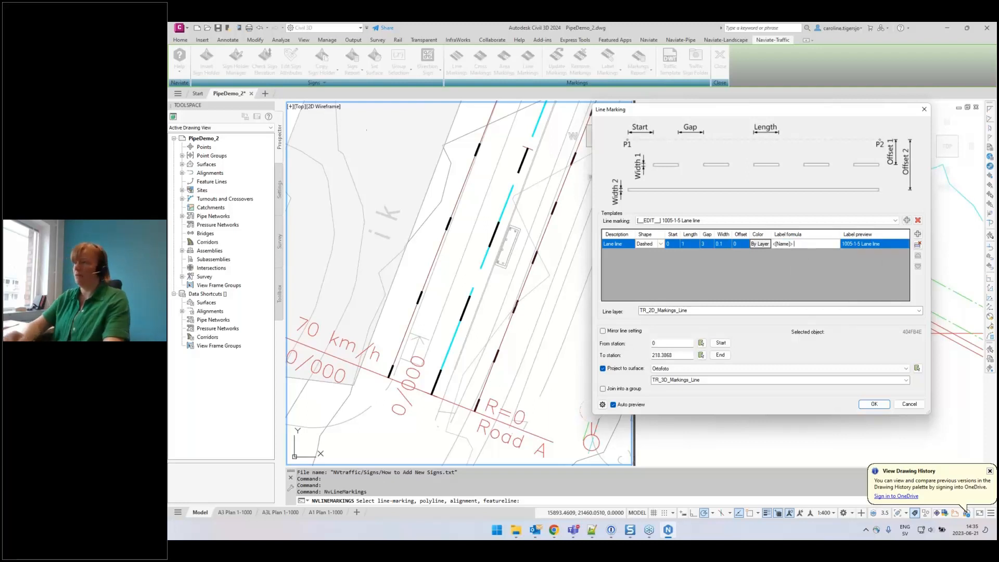
pyautogui.moveTo(787, 244); pyautogui.dragTo(775, 243)
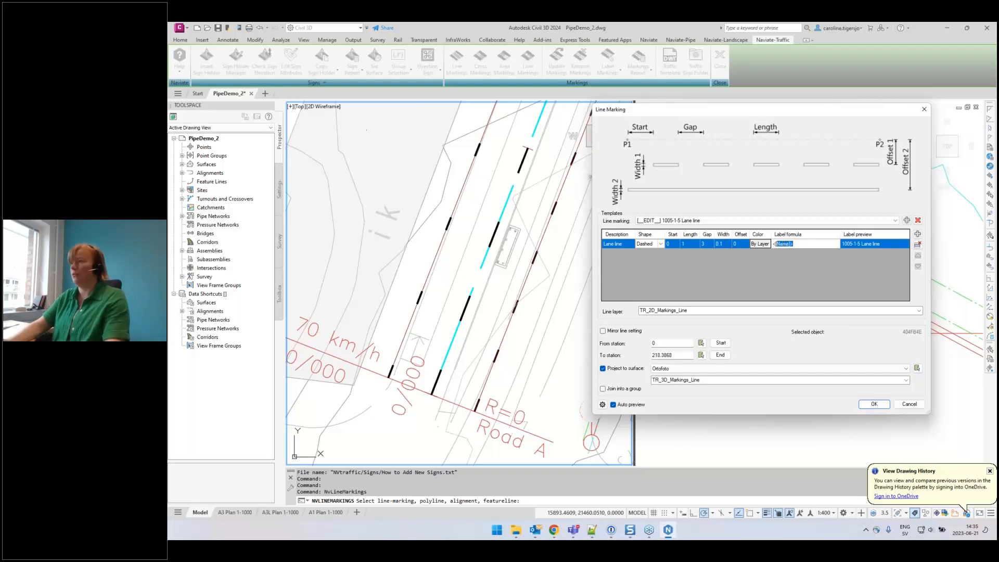
pyautogui.click(795, 244)
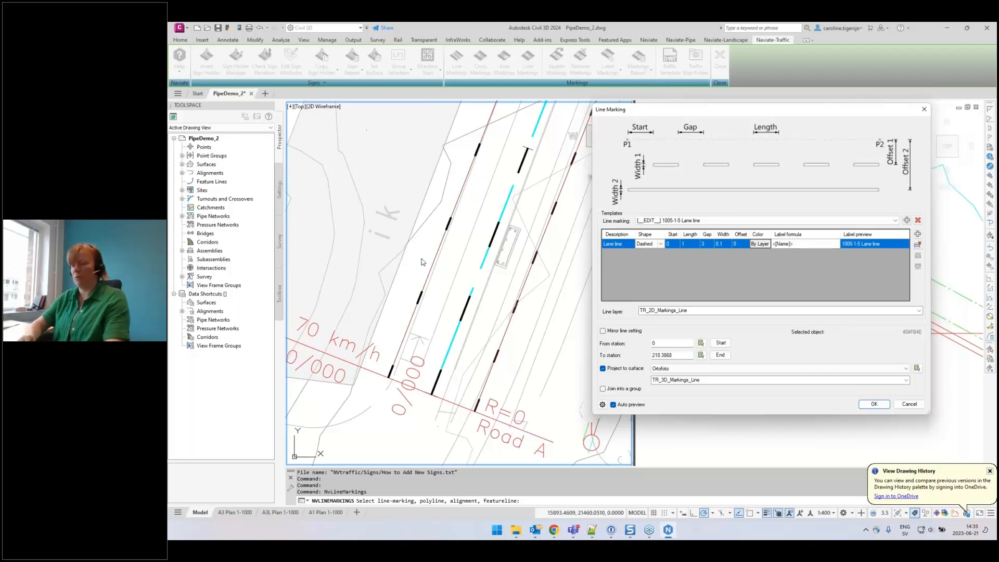
# Extend the lane line's label formula with the length field so it reads <[Name]> <[Length]>.
pyautogui.write('<')
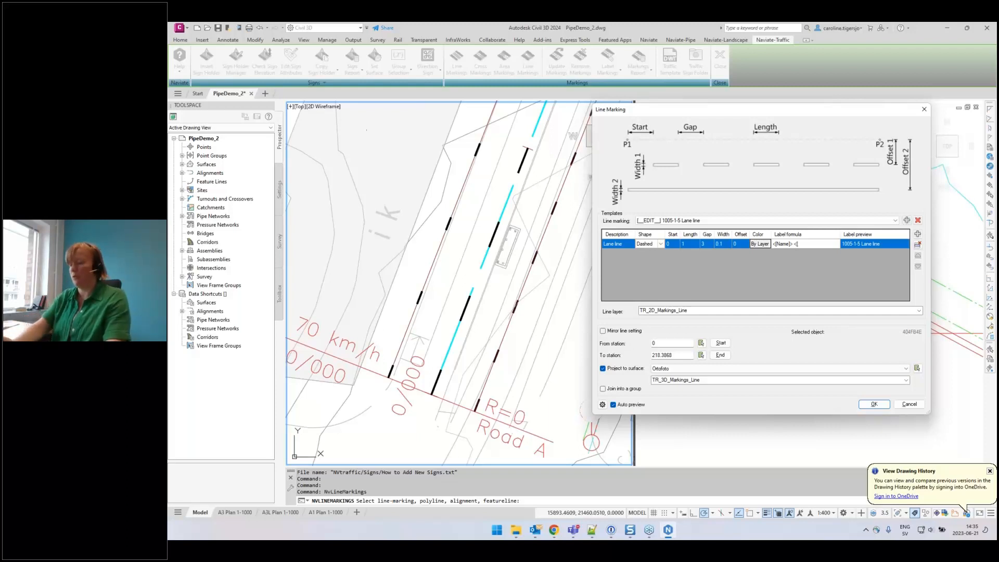
pyautogui.write('[')
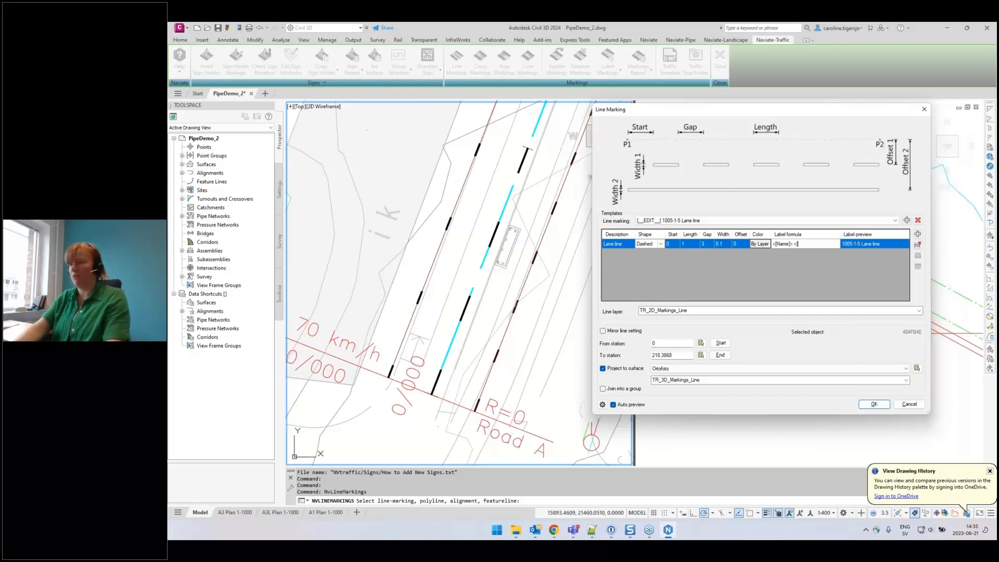
pyautogui.write('Length')
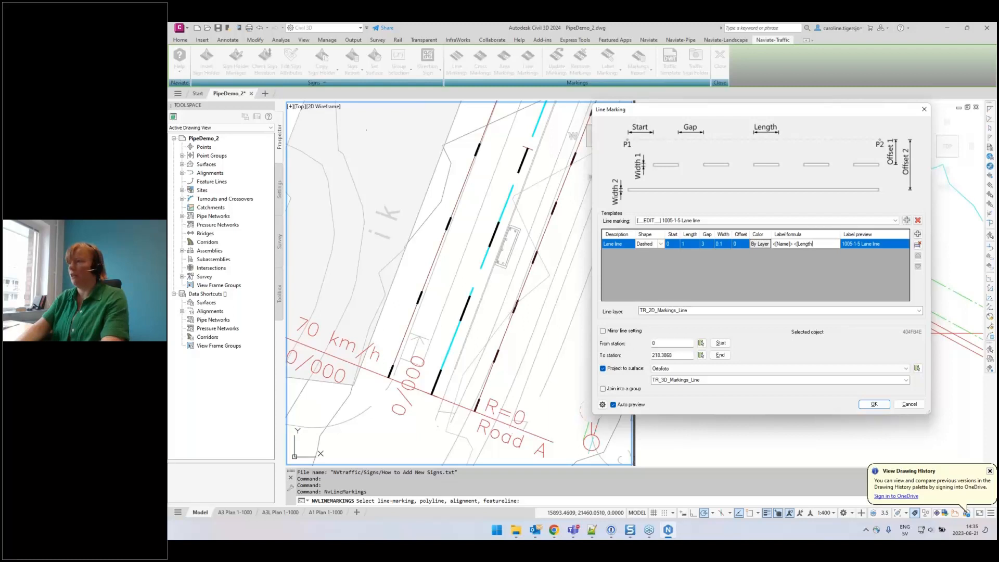
pyautogui.write(']>')
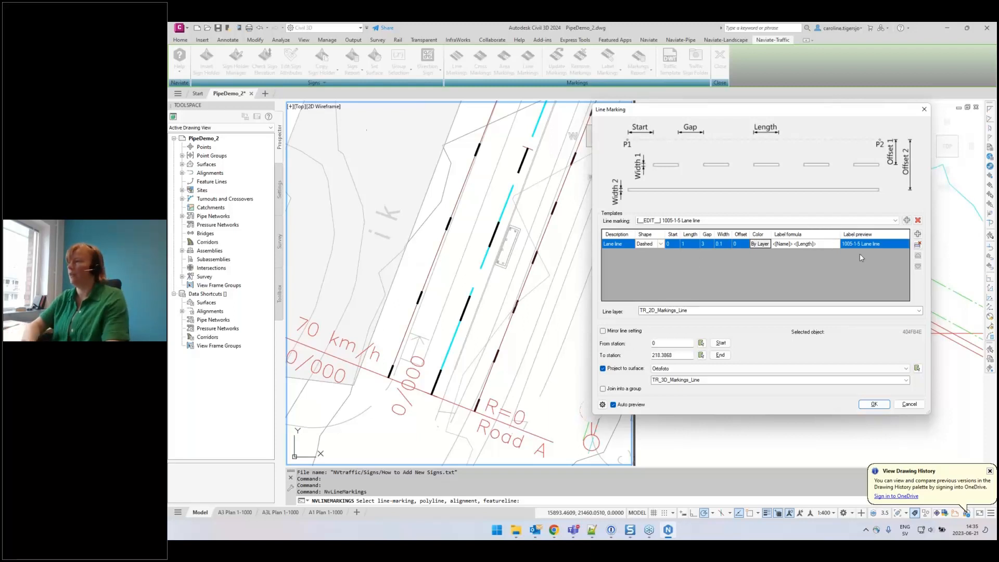
pyautogui.click(880, 245)
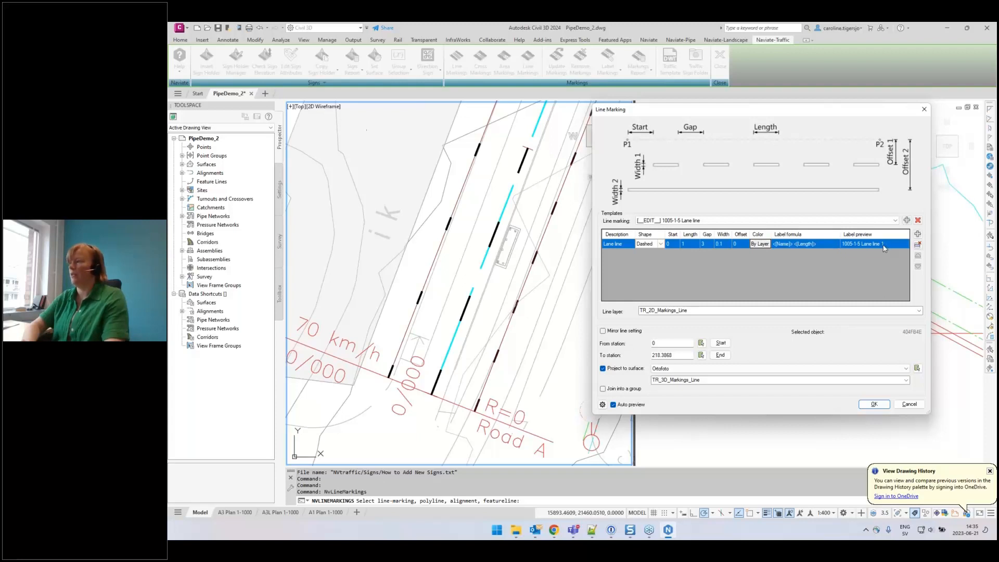
# Set the dashed lane line's length to 2 and apply the line marking edits.
pyautogui.press('ctrl')
pyautogui.click(687, 246)
pyautogui.click(805, 246)
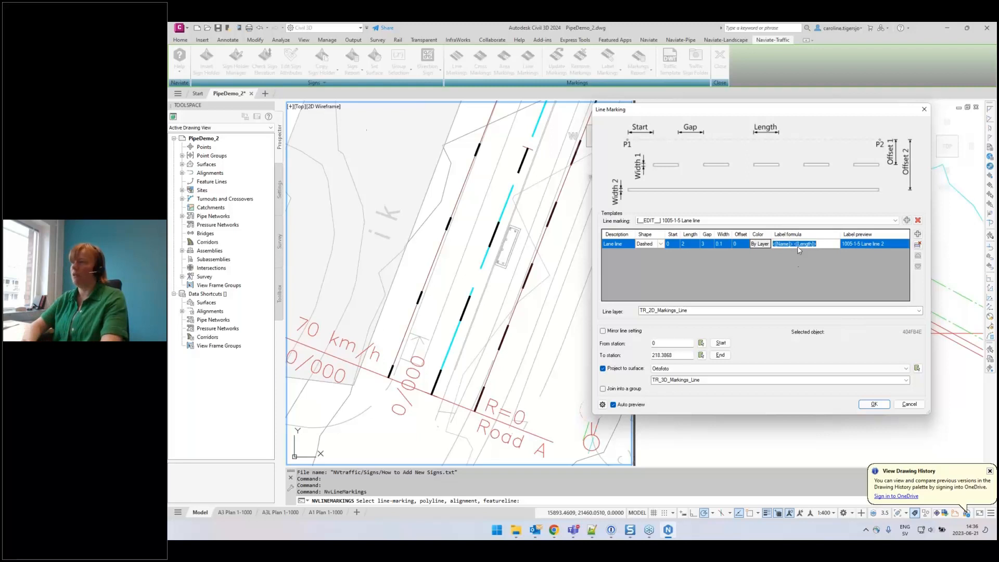
pyautogui.click(712, 245)
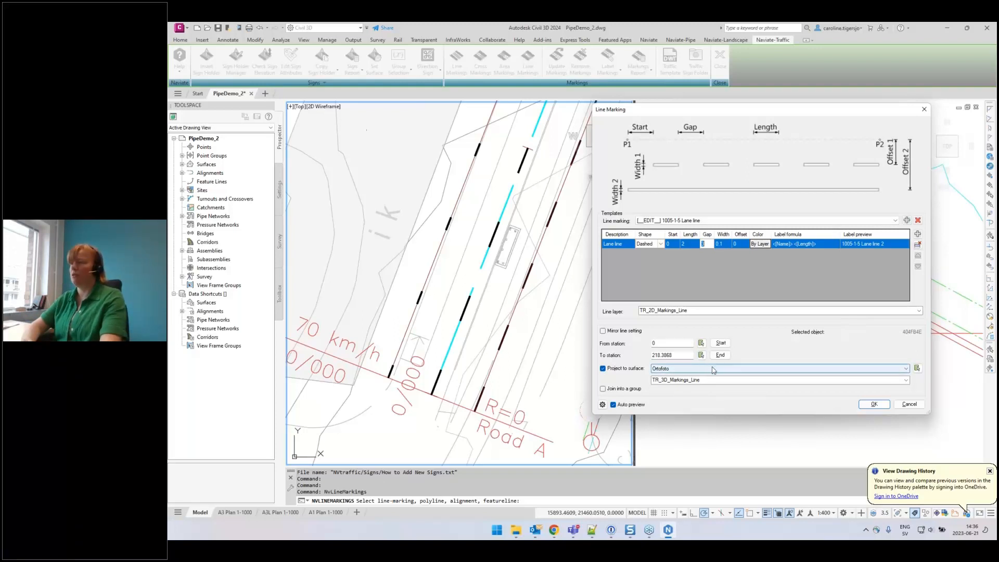
pyautogui.click(875, 405)
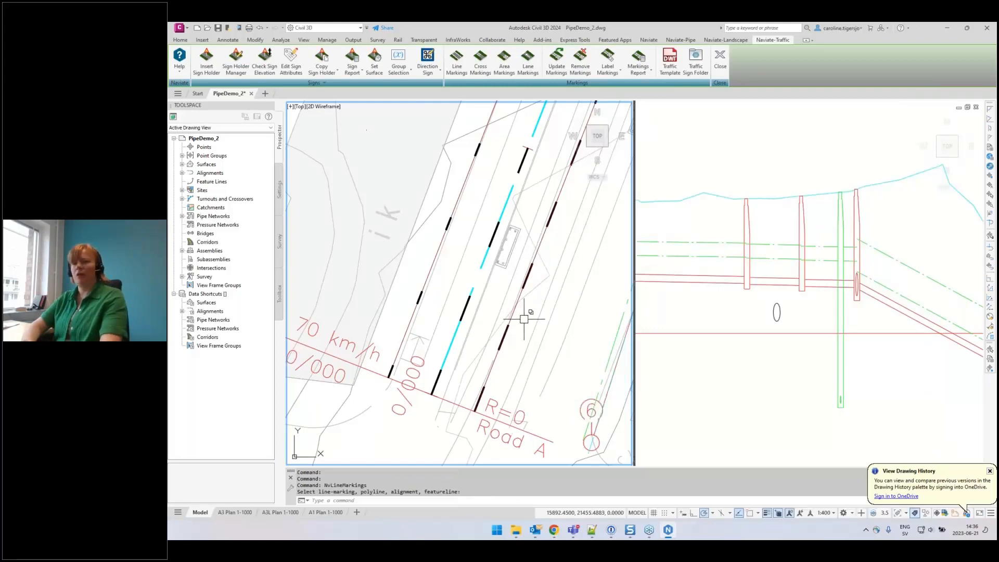
# Edit the Pedestrian Crossing area marking at the road bend, enabling auto preview and setting its gap to 0.5.
pyautogui.scroll(-10, 458, 346)
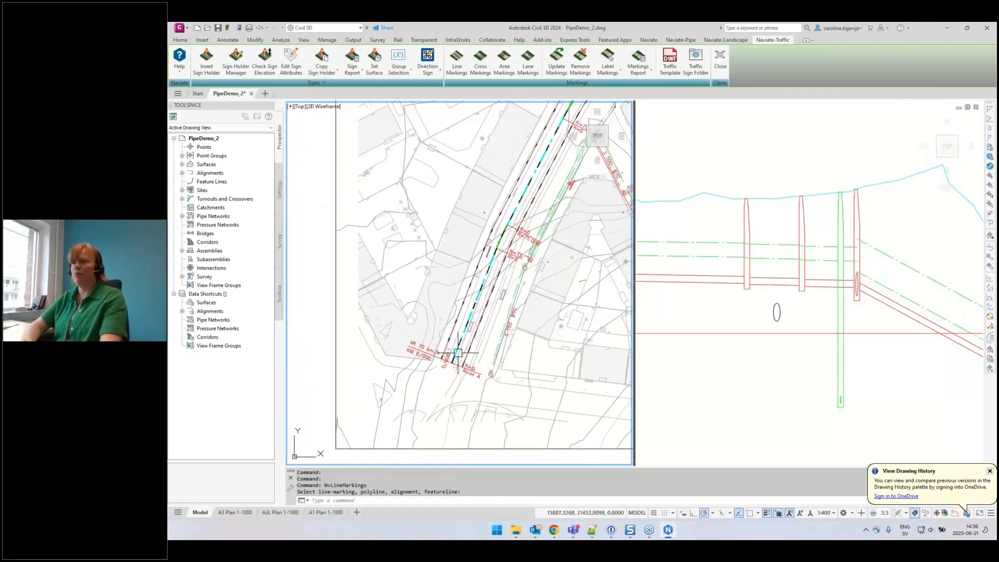
pyautogui.scroll(10, 570, 190)
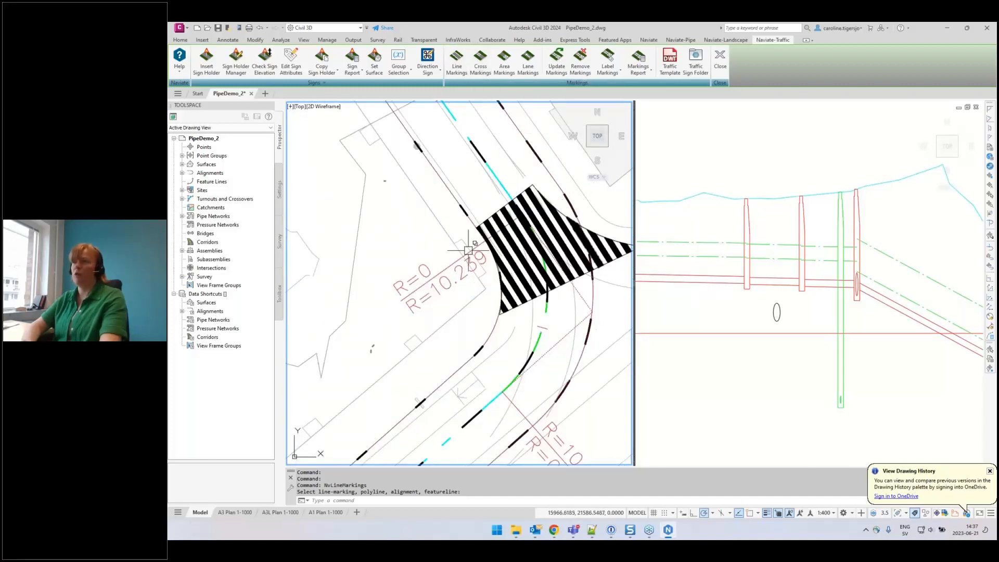
pyautogui.moveTo(566, 236); pyautogui.dragTo(480, 265, button='middle')
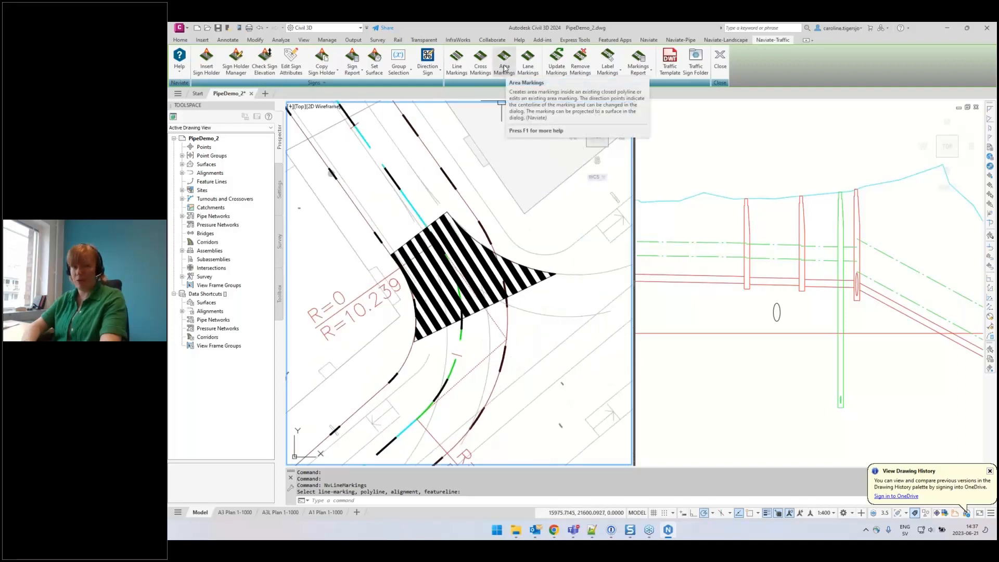
pyautogui.click(449, 302)
pyautogui.click(498, 359)
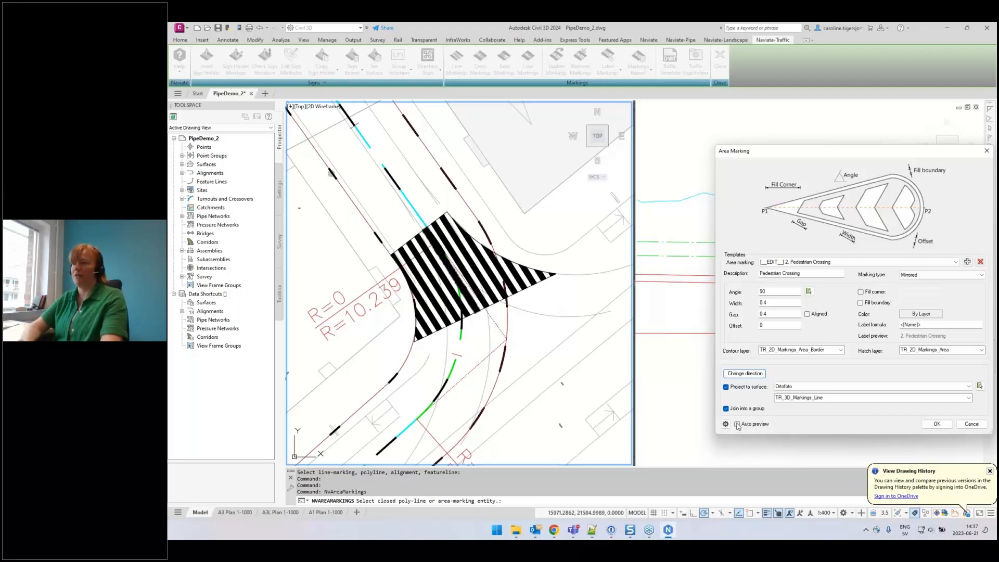
pyautogui.moveTo(787, 157); pyautogui.dragTo(670, 146)
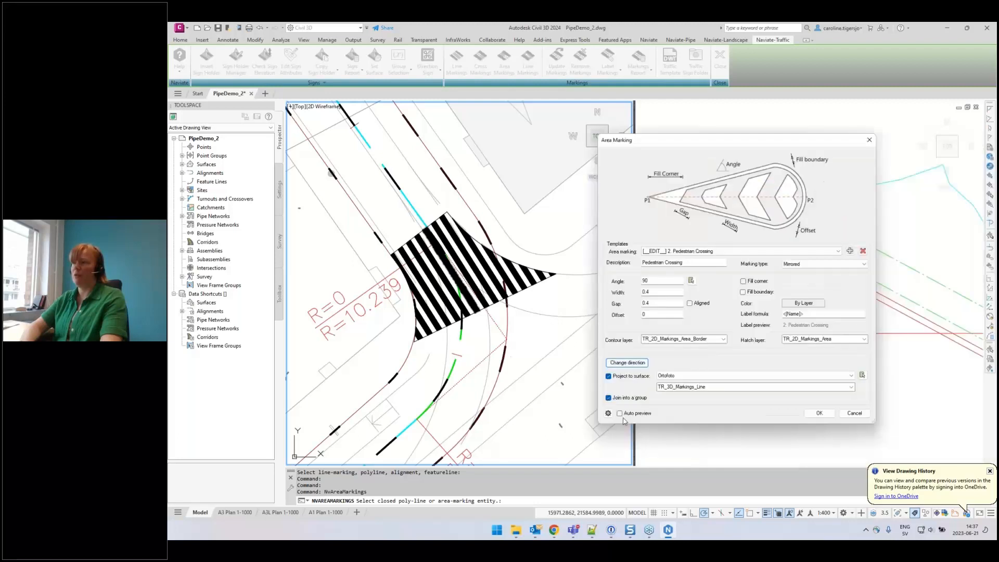
pyautogui.click(619, 413)
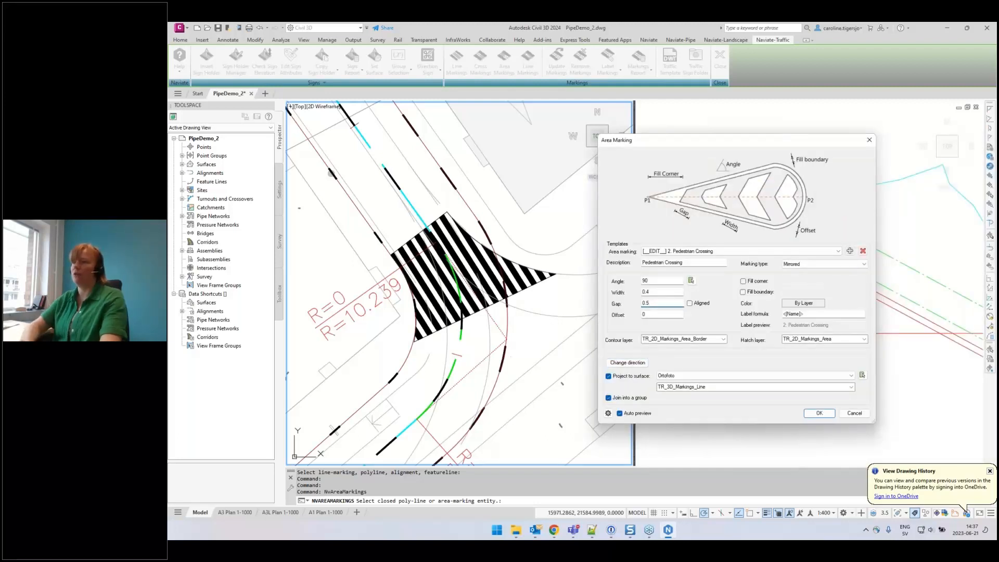
pyautogui.click(659, 291)
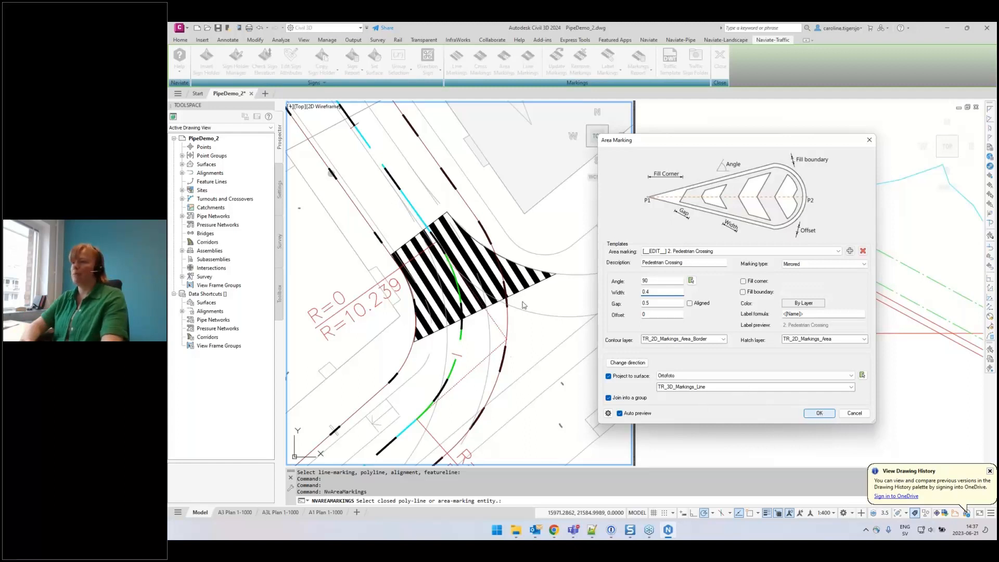
pyautogui.press('Return')
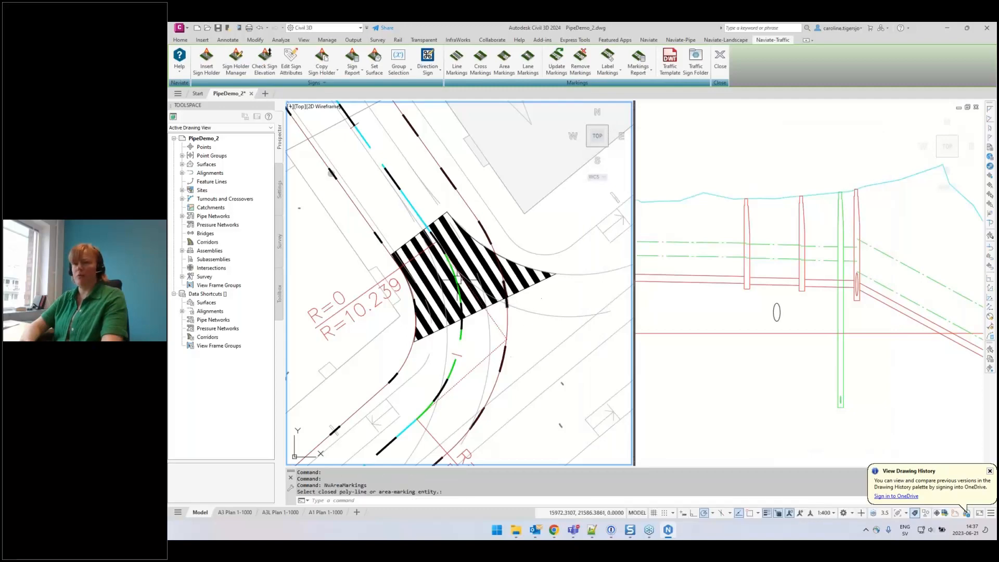
# Insert a sign holder with sign 951 from Bus and Cycle signs near station 0/100, with its symbol across the road to the southeast.
pyautogui.scroll(-5, 460, 279)
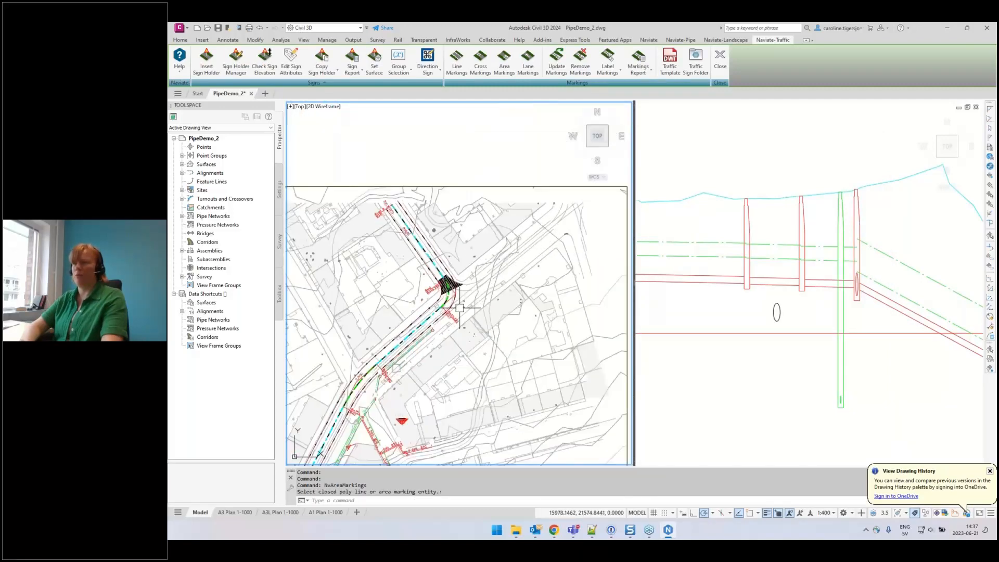
pyautogui.scroll(-2, 492, 223)
pyautogui.moveTo(484, 338)
pyautogui.mouseDown(button='middle')
pyautogui.moveTo(492, 223)
pyautogui.moveTo(480, 229)
pyautogui.moveTo(487, 265)
pyautogui.mouseUp(button='middle')
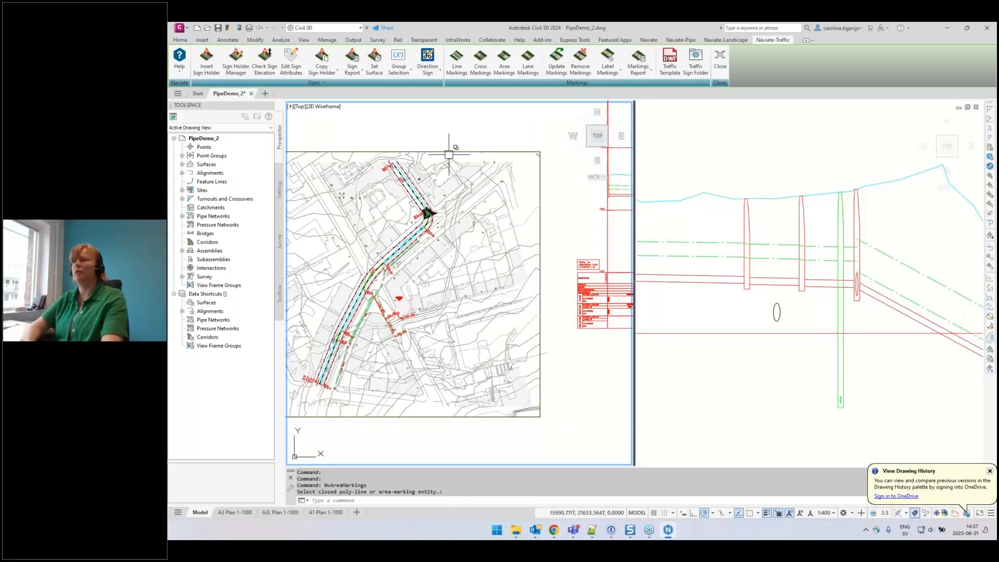
pyautogui.click(359, 76)
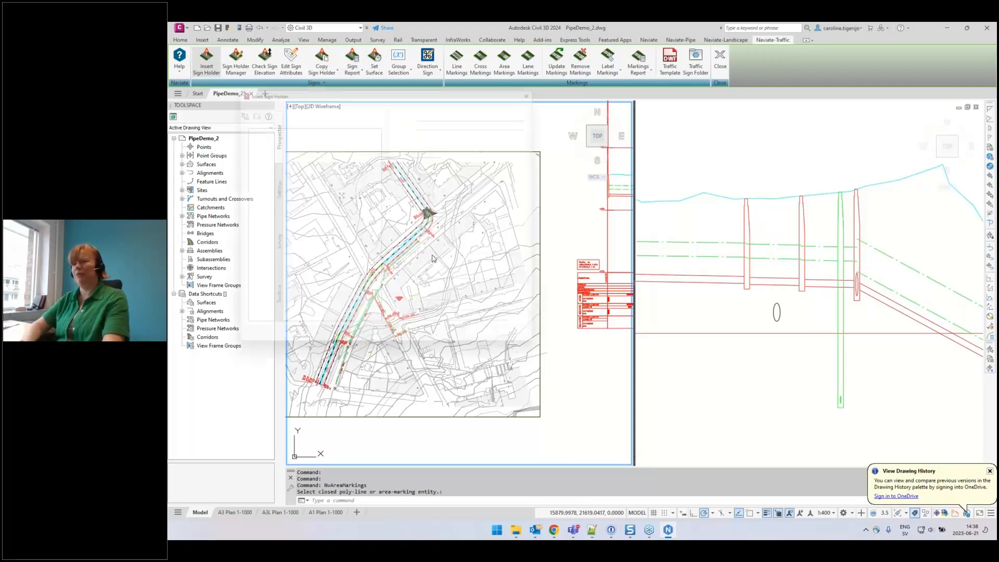
pyautogui.click(260, 130)
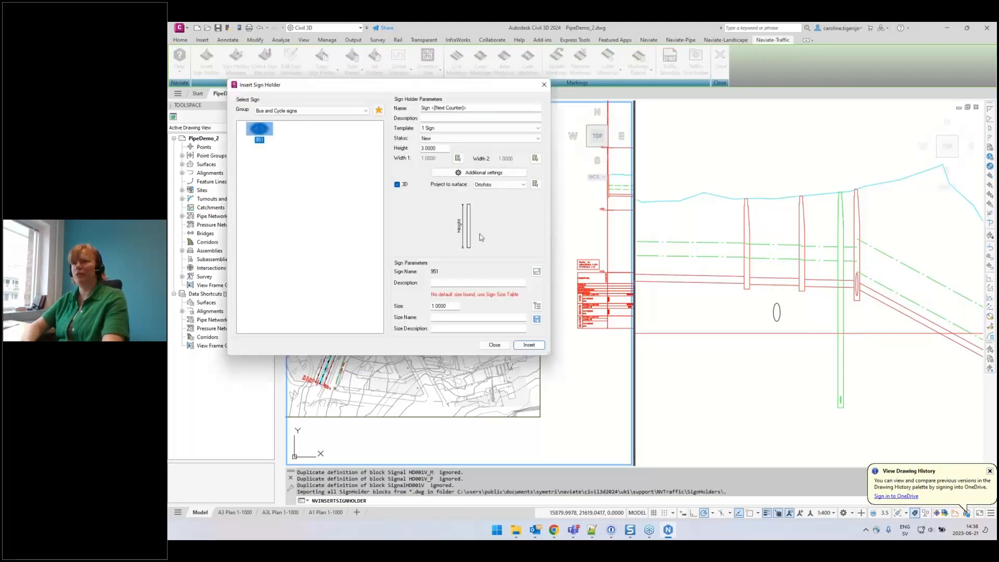
pyautogui.click(528, 345)
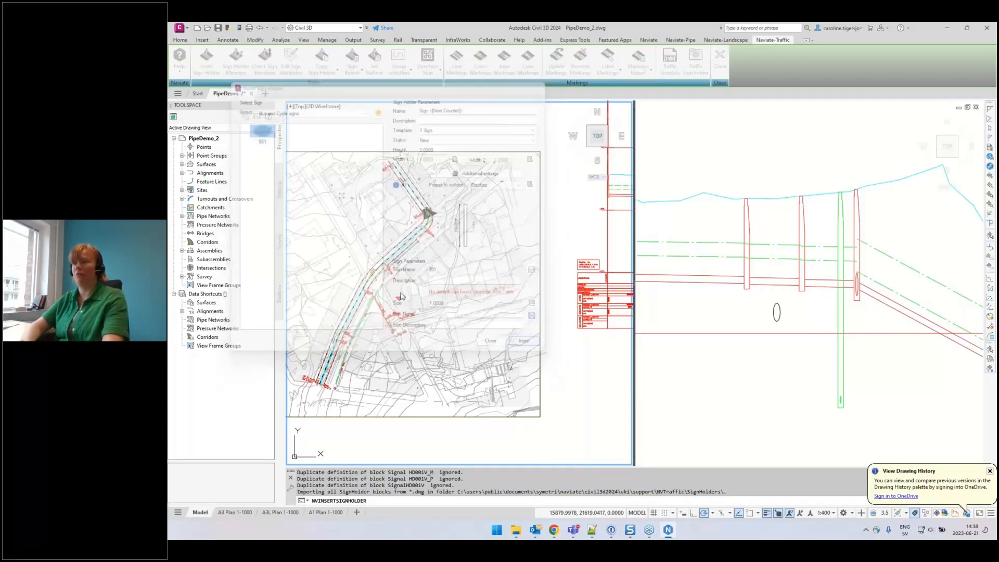
pyautogui.scroll(6, 365, 271)
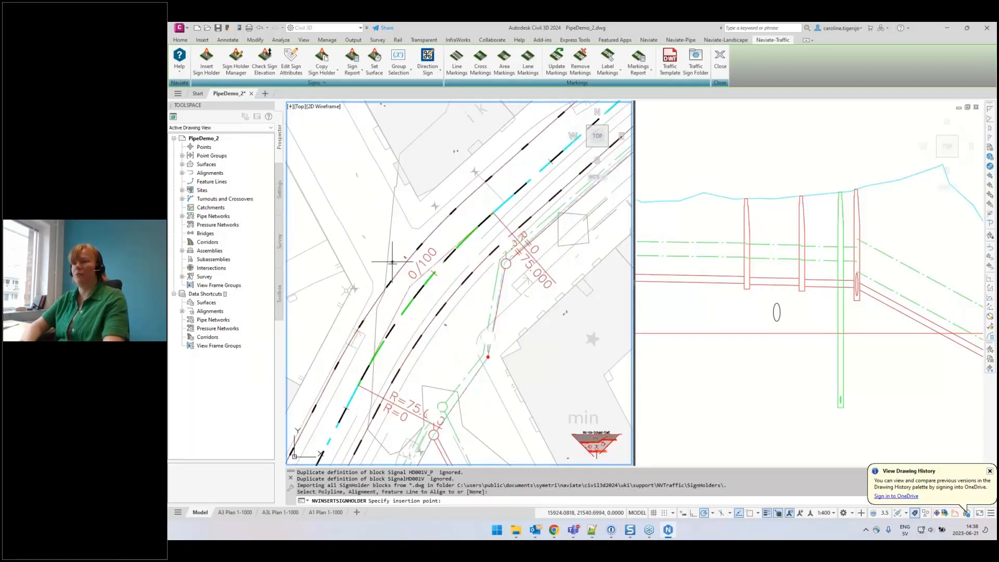
pyautogui.click(384, 298)
pyautogui.click(419, 337)
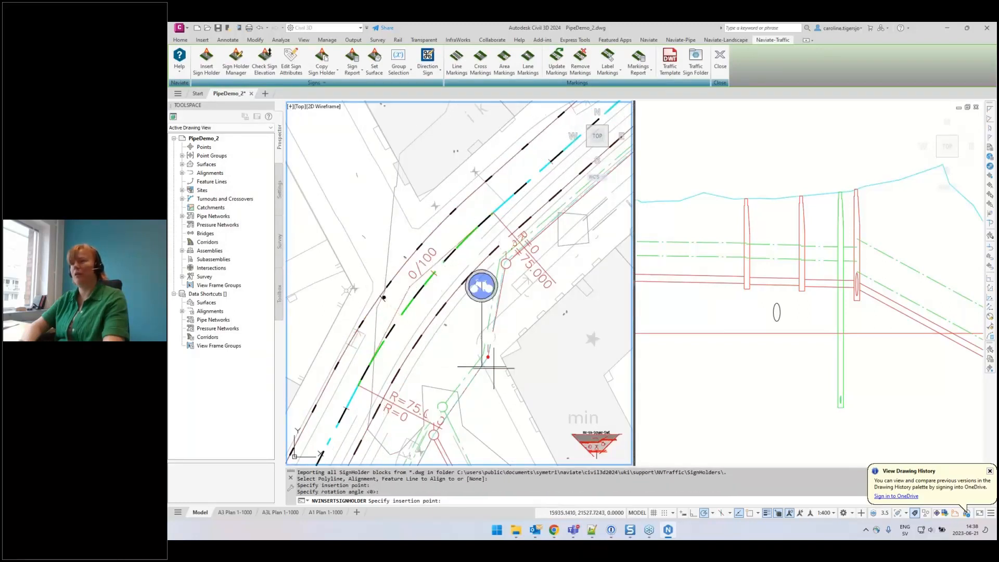
pyautogui.click(537, 378)
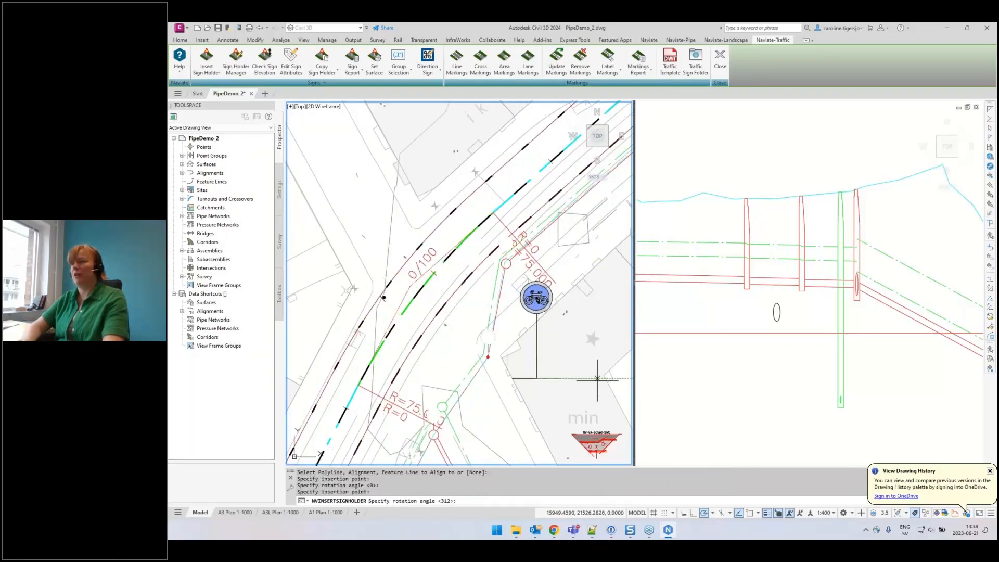
pyautogui.click(597, 378)
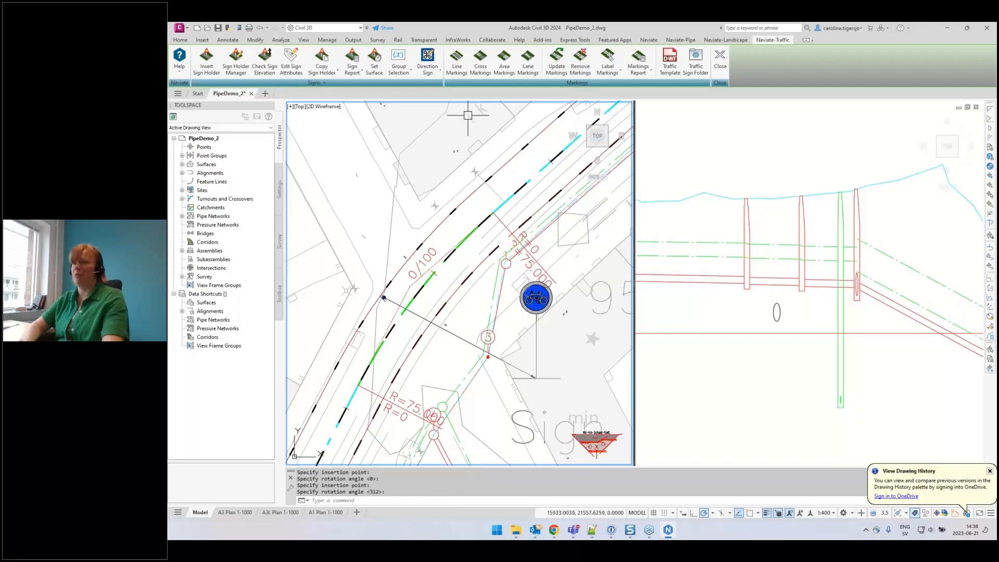
# Create a Traffic Signs Report for all signs, place the table below the profile view, and show it in the other viewport.
pyautogui.click(353, 69)
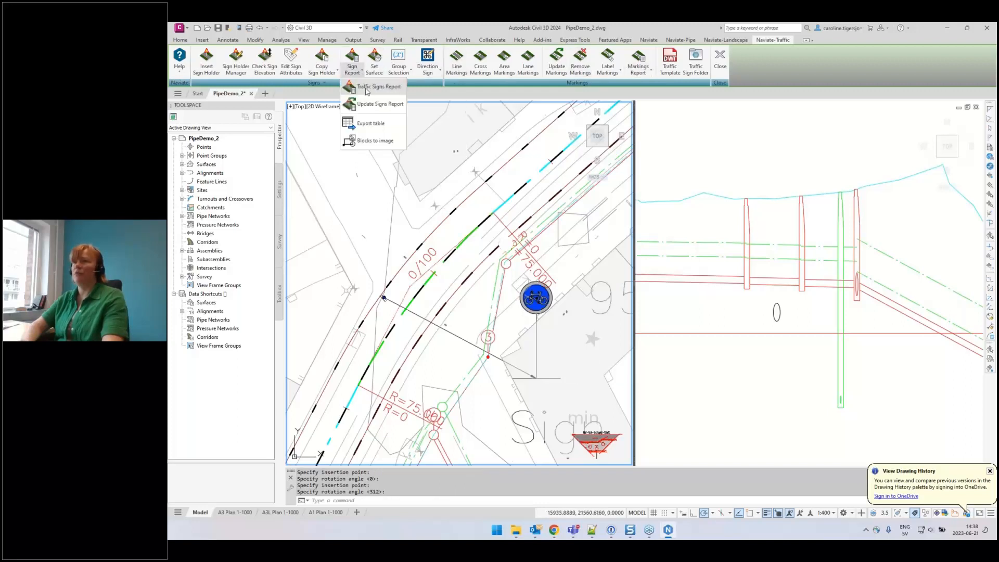
pyautogui.click(366, 91)
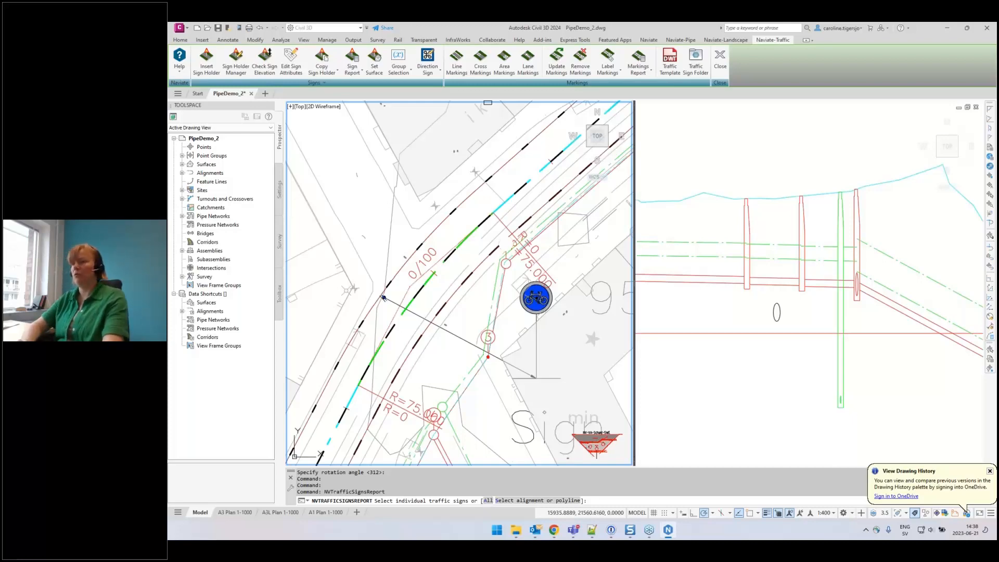
pyautogui.click(488, 501)
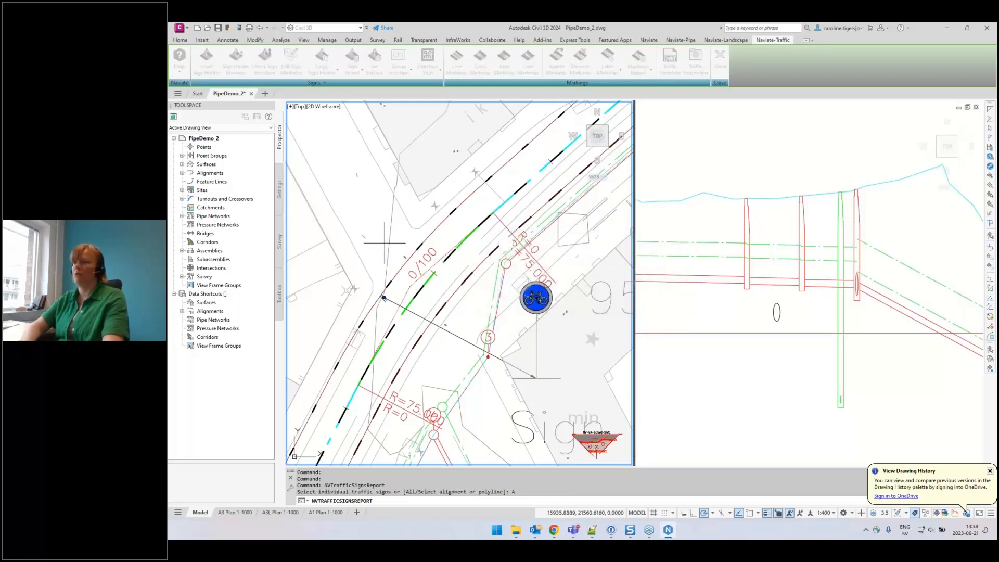
pyautogui.scroll(-12, 379, 245)
pyautogui.click(482, 290)
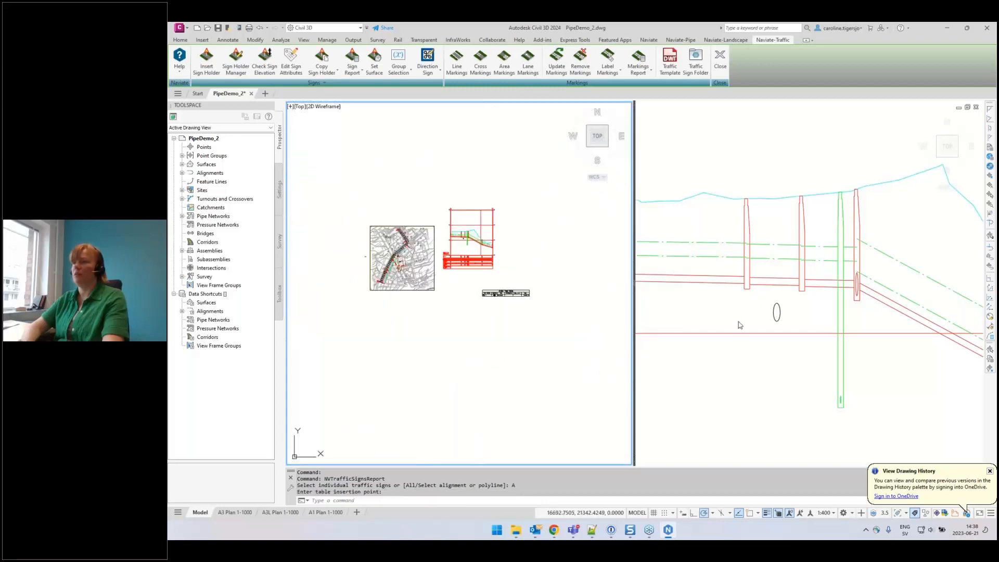
pyautogui.click(759, 321)
pyautogui.scroll(-10, 759, 321)
pyautogui.scroll(8, 803, 346)
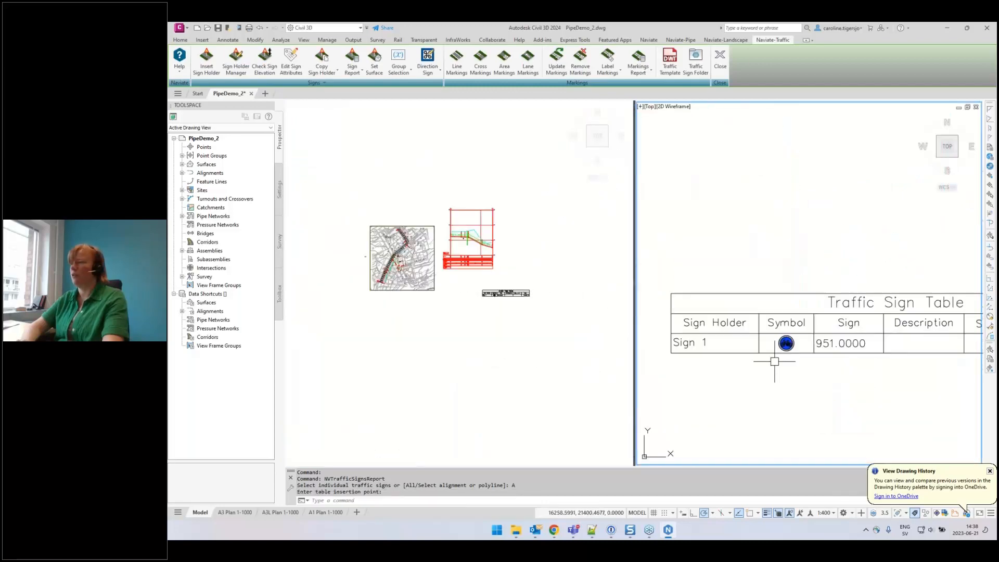
# Copy the sign holder with sign 951 to the northwest side of the road near station 0/100, placing its symbol northeast of the holder.
pyautogui.click(480, 317)
pyautogui.scroll(2, 376, 247)
pyautogui.scroll(7, 401, 261)
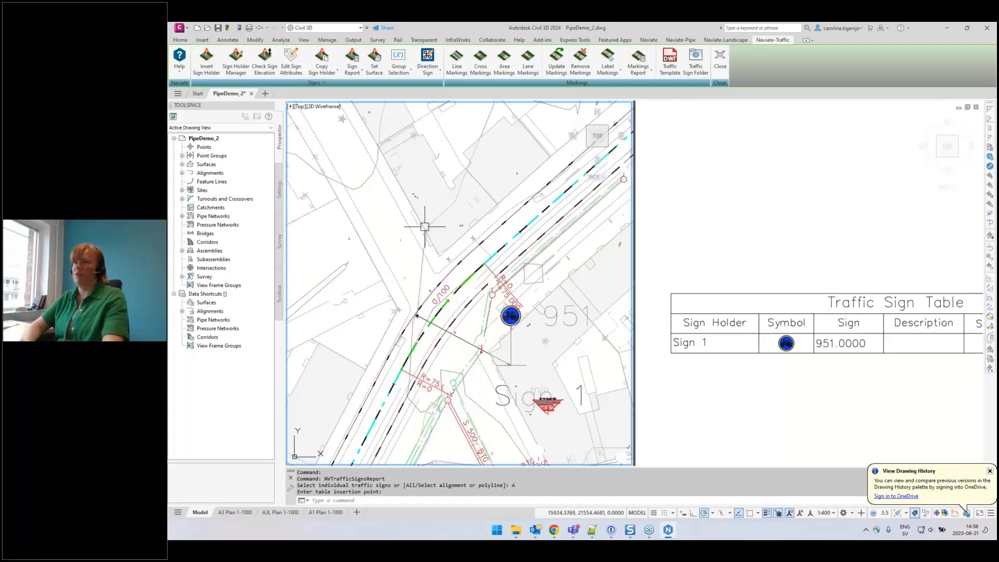
pyautogui.click(321, 77)
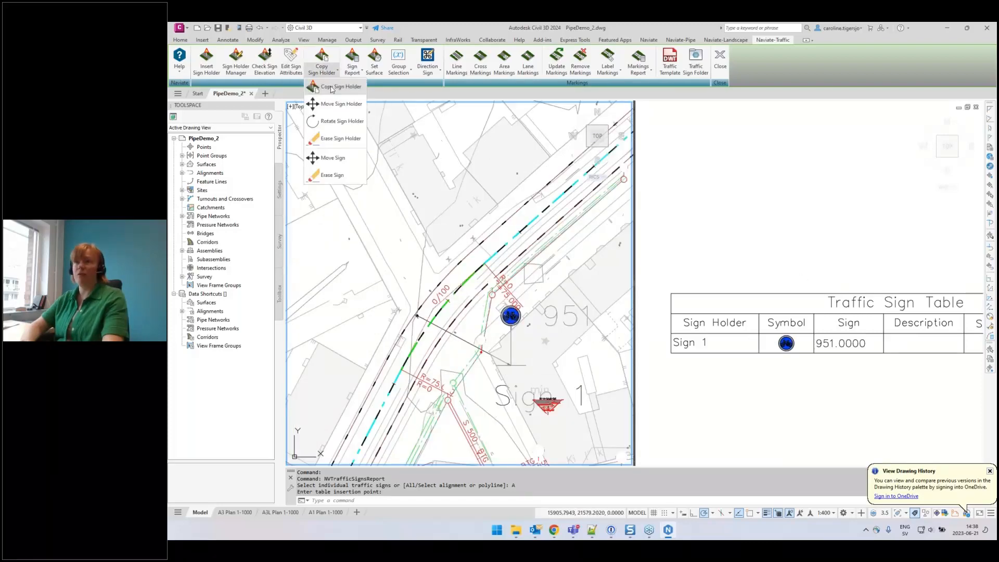
pyautogui.click(336, 92)
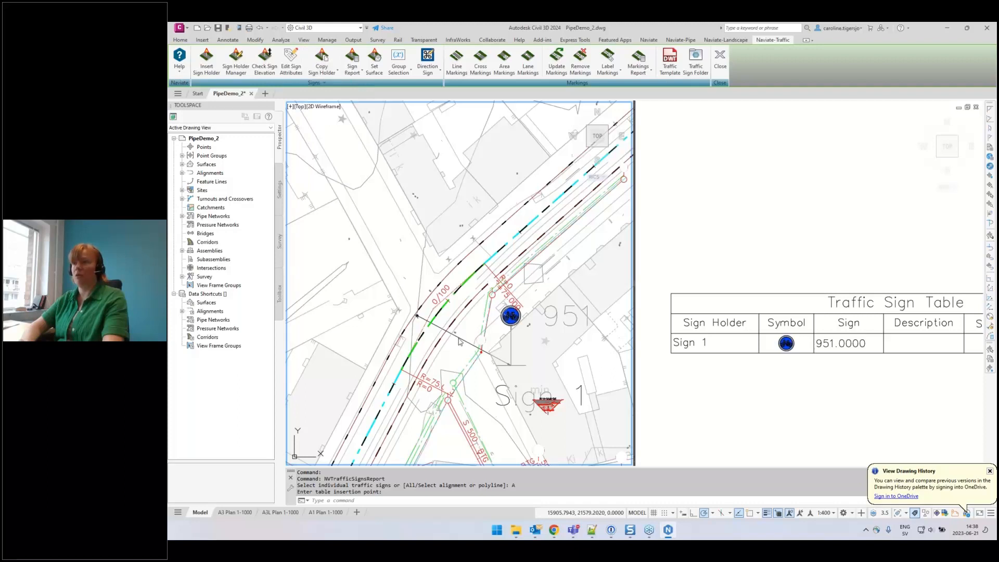
pyautogui.click(511, 343)
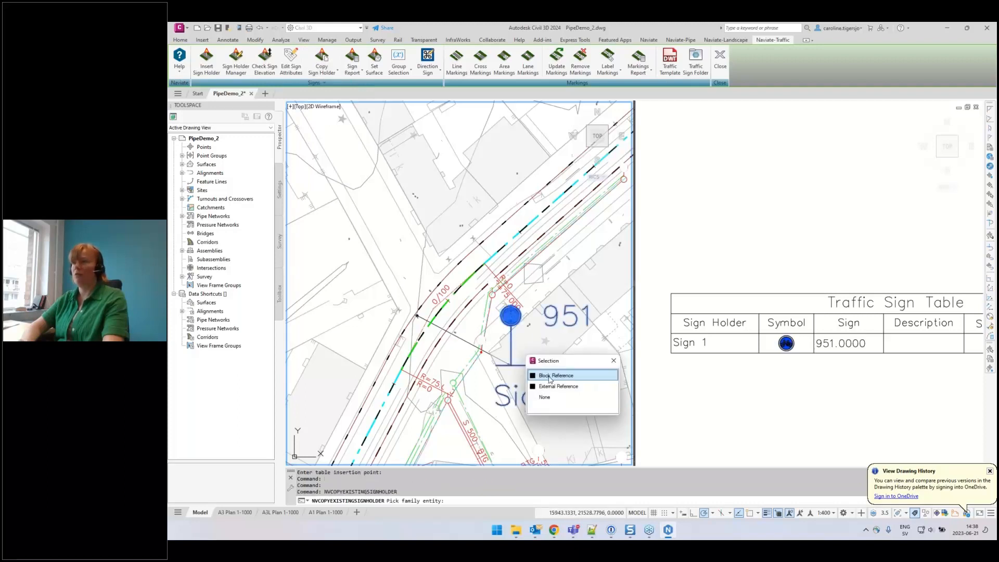
pyautogui.click(550, 375)
pyautogui.click(432, 270)
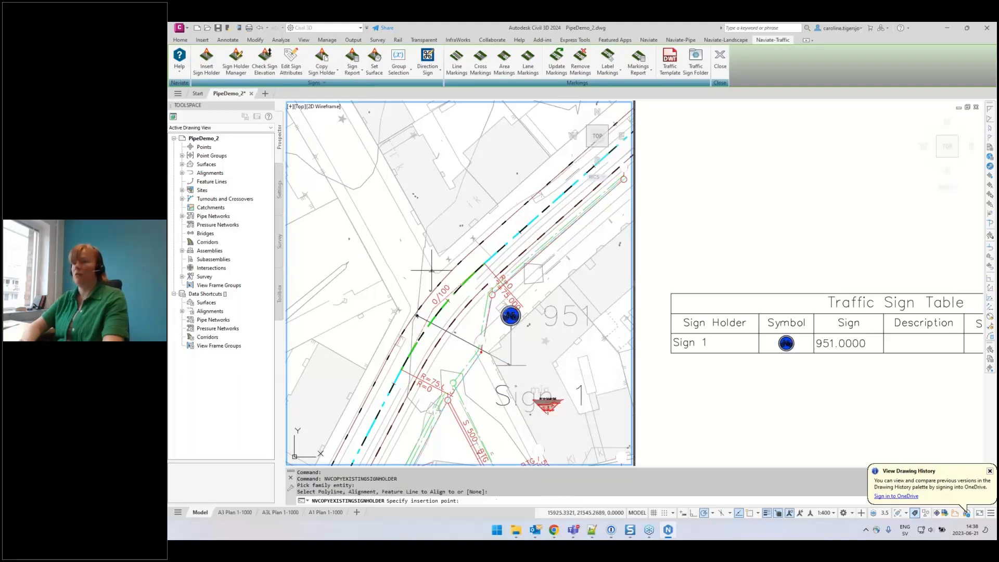
pyautogui.click(431, 270)
pyautogui.click(467, 259)
pyautogui.click(465, 203)
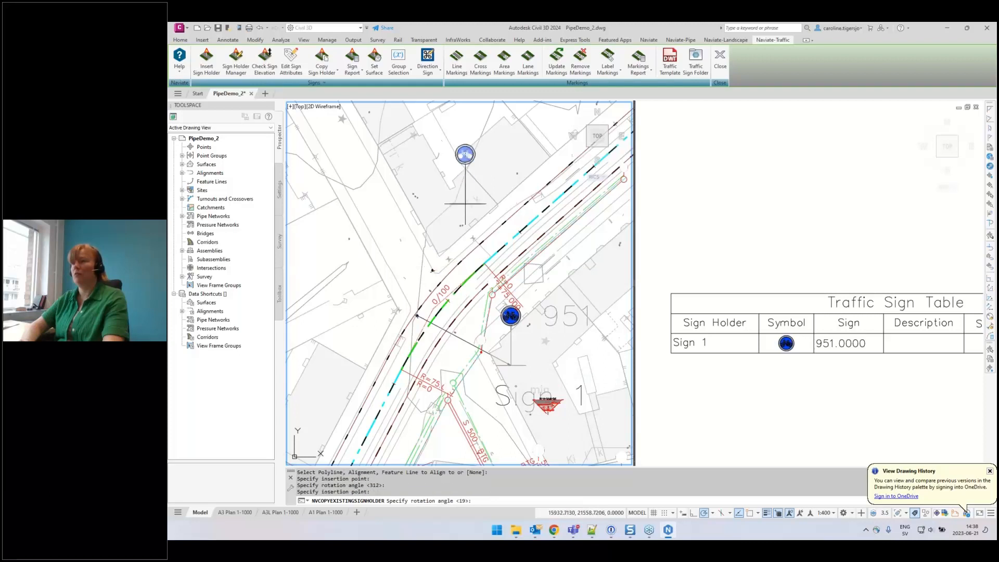
pyautogui.click(496, 204)
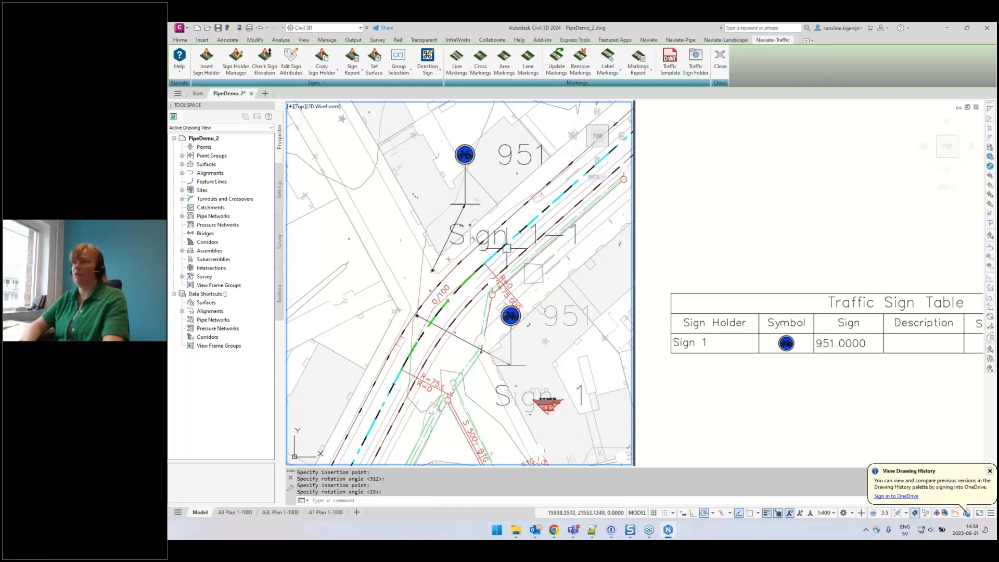
# Update the traffic signs report so the table includes the copied sign holder.
pyautogui.click(358, 73)
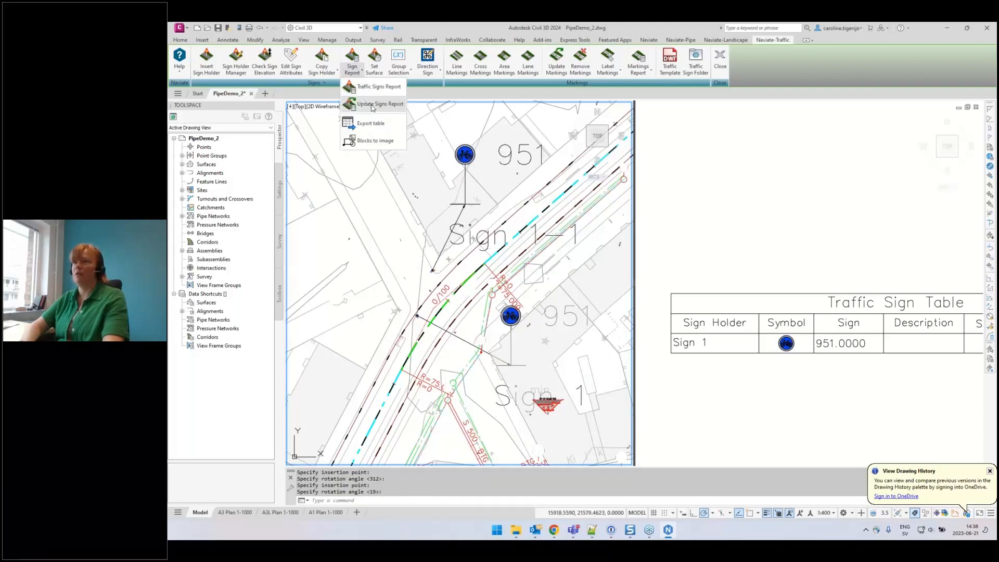
pyautogui.click(372, 104)
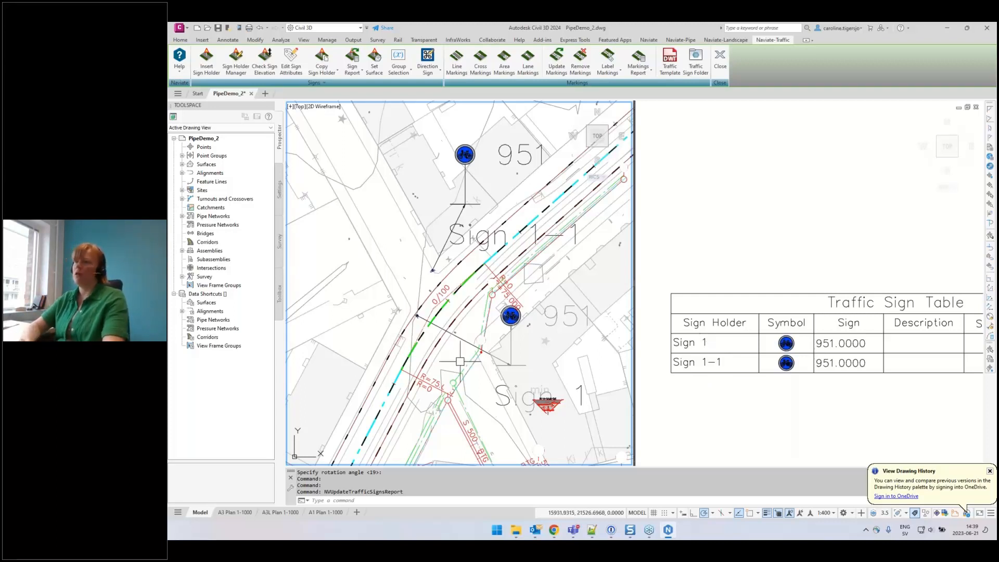
pyautogui.moveTo(460, 350); pyautogui.dragTo(449, 316, button='middle')
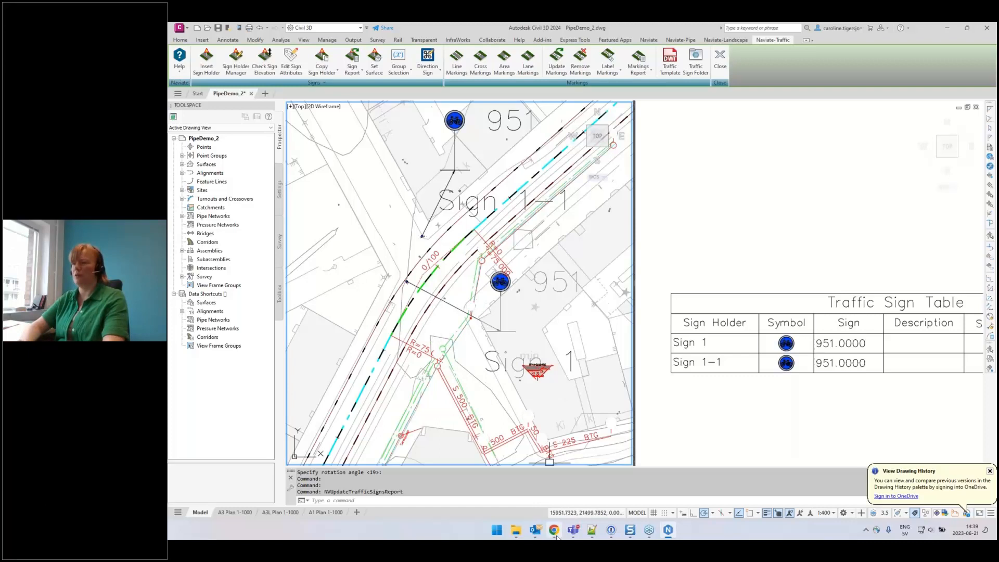
# Switch to Chrome and review the Naviate for Civil 3D 2024.1 release notes from the feature list down to the fixes.
pyautogui.moveTo(554, 530)
pyautogui.click(556, 479)
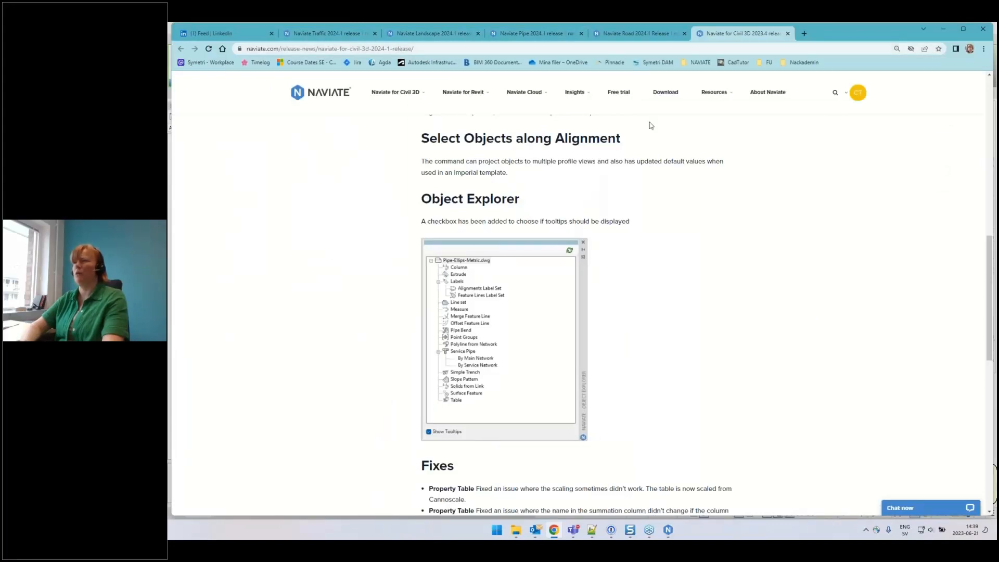
pyautogui.scroll(10, 651, 151)
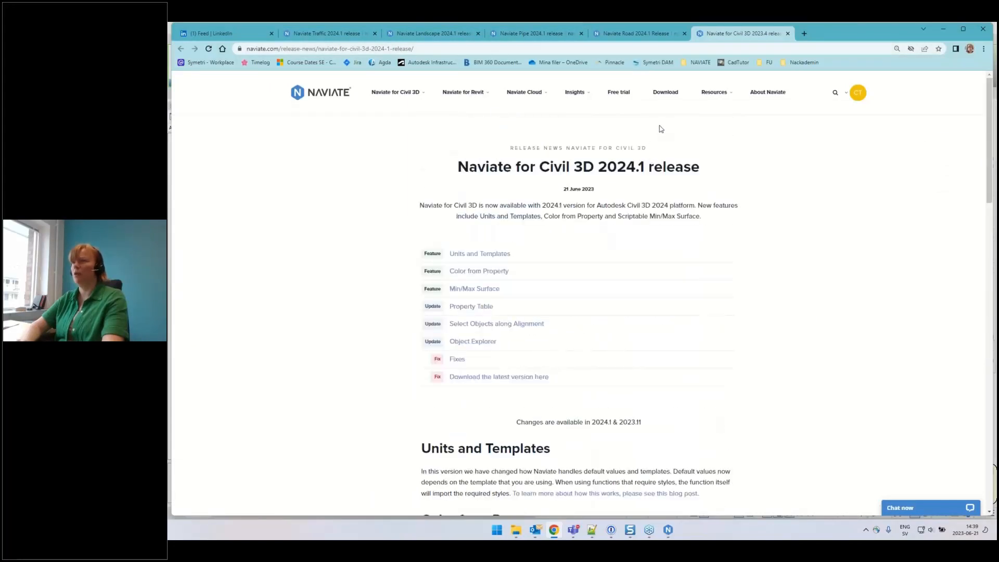
pyautogui.scroll(-10, 642, 148)
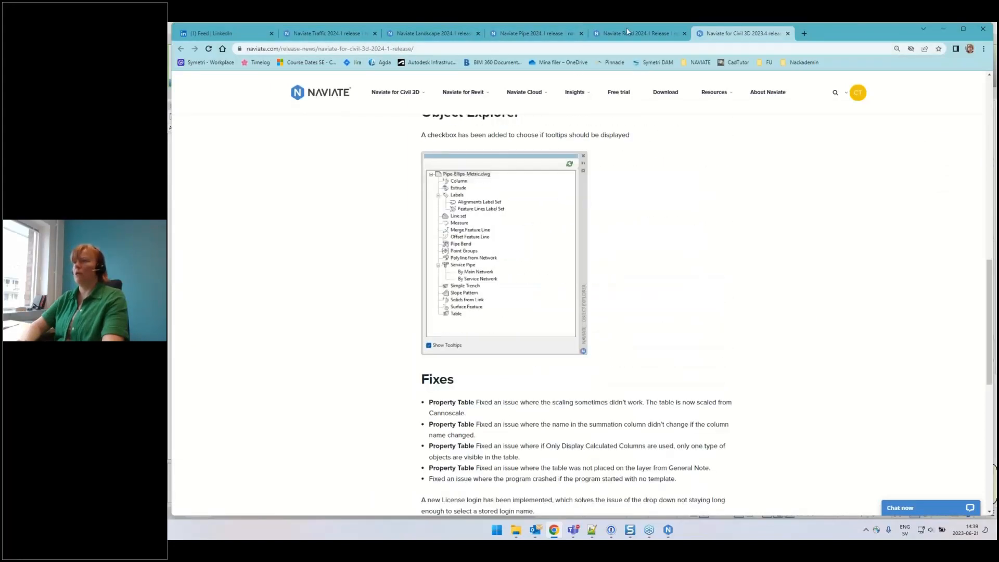
# Look through the Road, Pipe and Landscape 2024.1 release pages and examine the markings functions and fixes in the Naviate Traffic 2024.1 release notes.
pyautogui.click(629, 34)
pyautogui.click(537, 34)
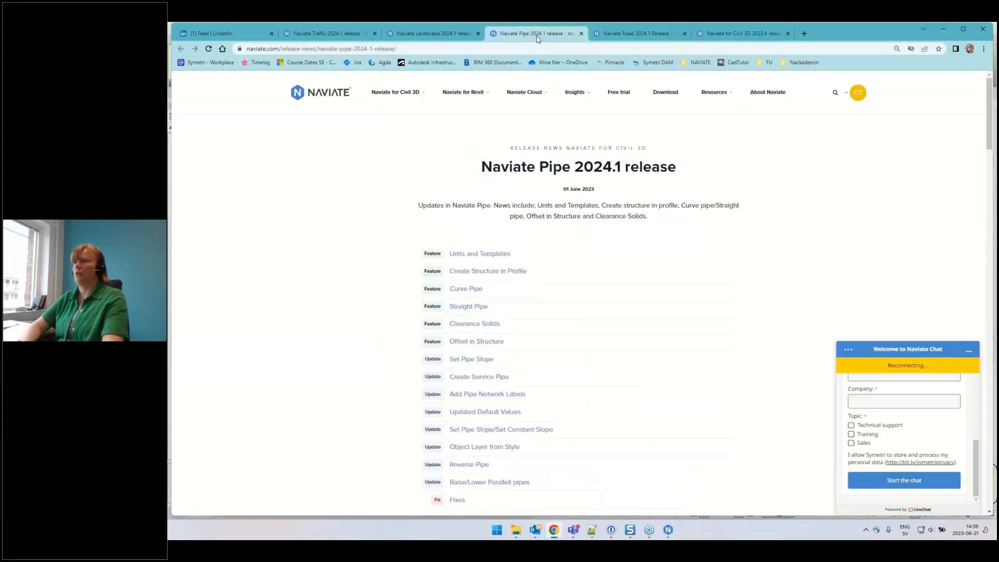
pyautogui.click(435, 34)
pyautogui.click(326, 35)
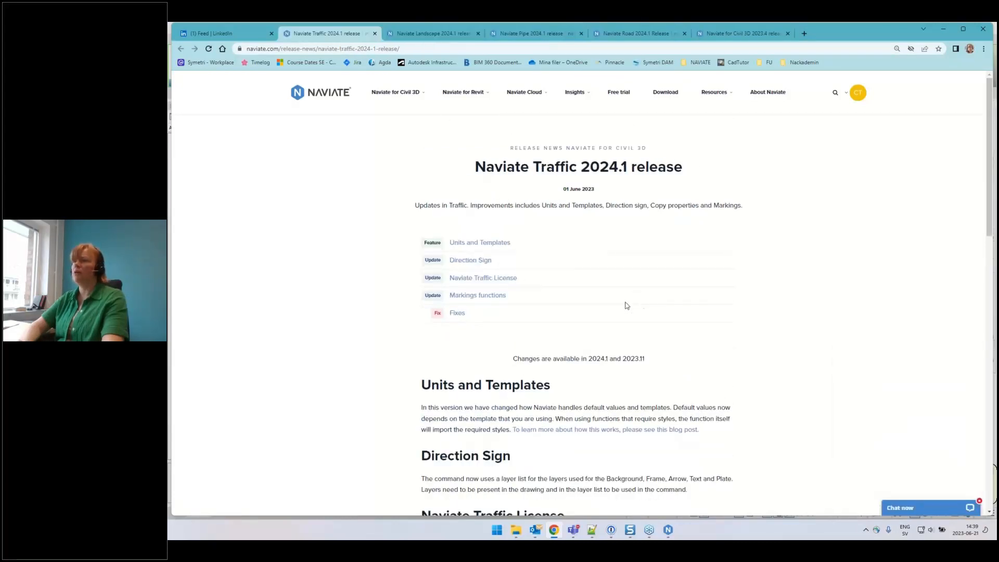
pyautogui.scroll(-9, 619, 309)
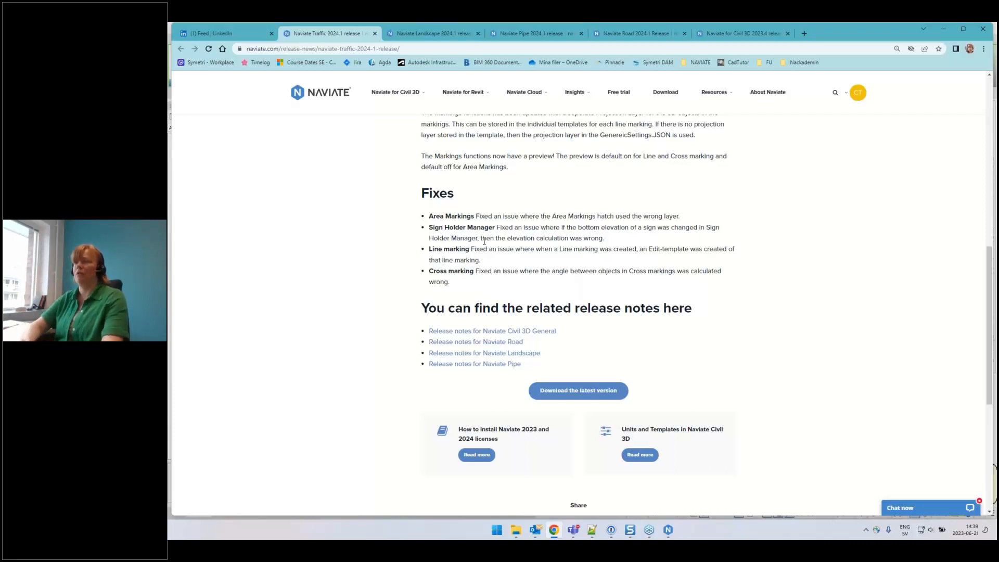
pyautogui.scroll(2, 488, 242)
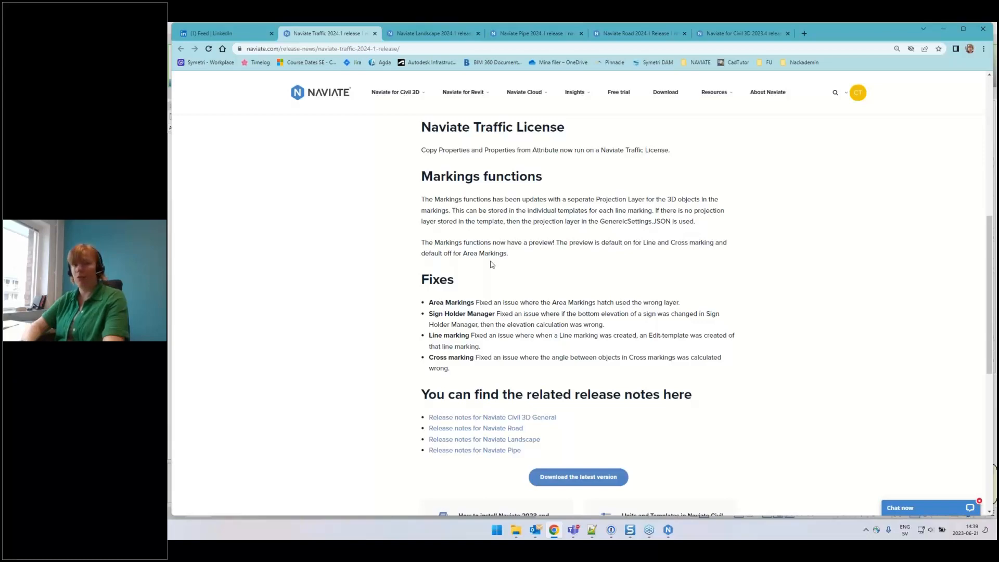
# Switch from the browser to the Civil 3D drawing and bring the pipe network into view in both plan and profile.
pyautogui.click(945, 28)
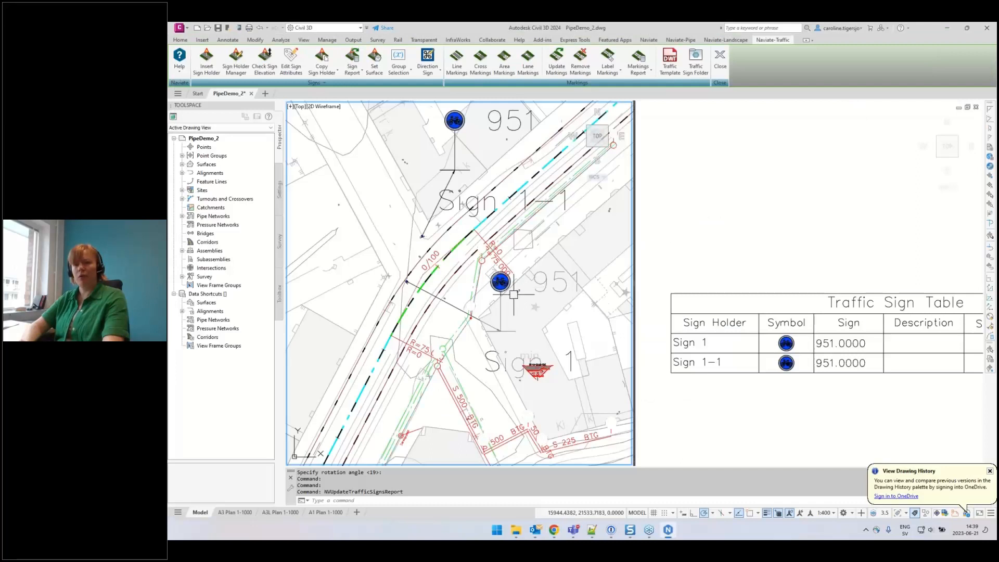
pyautogui.moveTo(456, 304); pyautogui.dragTo(440, 319, button='middle')
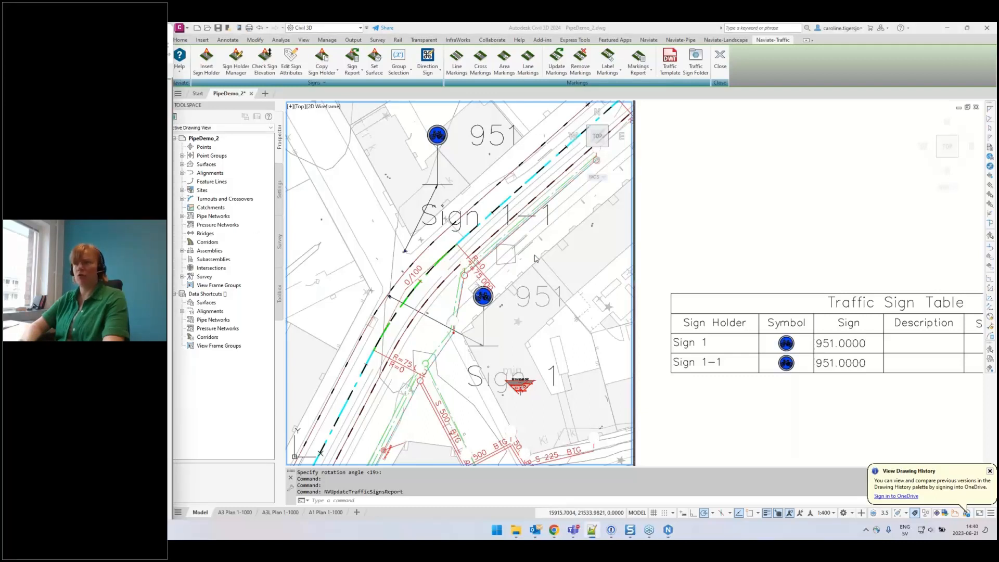
pyautogui.click(678, 241)
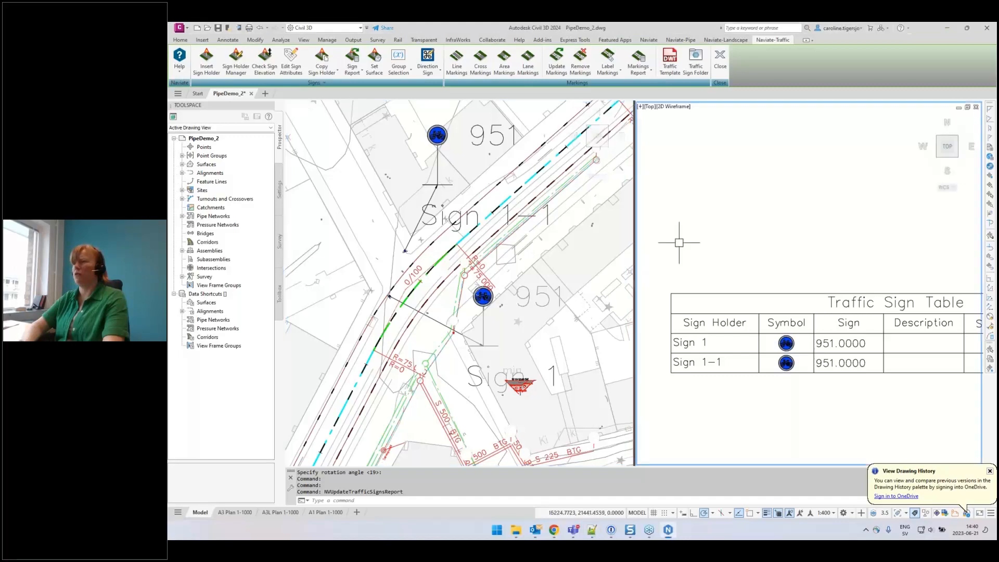
pyautogui.scroll(-8, 682, 243)
pyautogui.moveTo(689, 191); pyautogui.dragTo(789, 310, button='middle')
pyautogui.scroll(6, 788, 311)
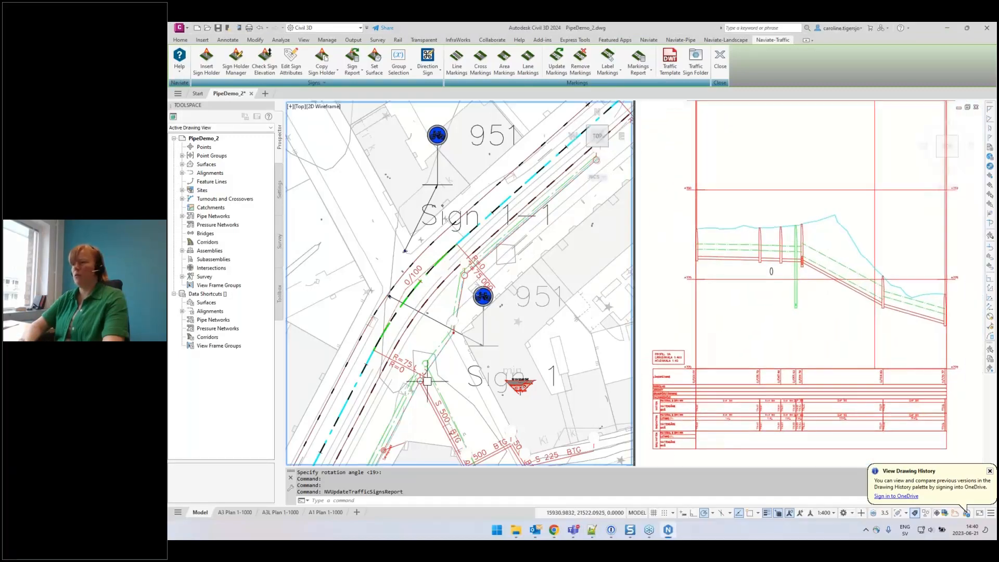
pyautogui.moveTo(430, 410)
pyautogui.mouseDown(button='middle')
pyautogui.moveTo(497, 249)
pyautogui.moveTo(490, 258)
pyautogui.mouseUp(button='middle')
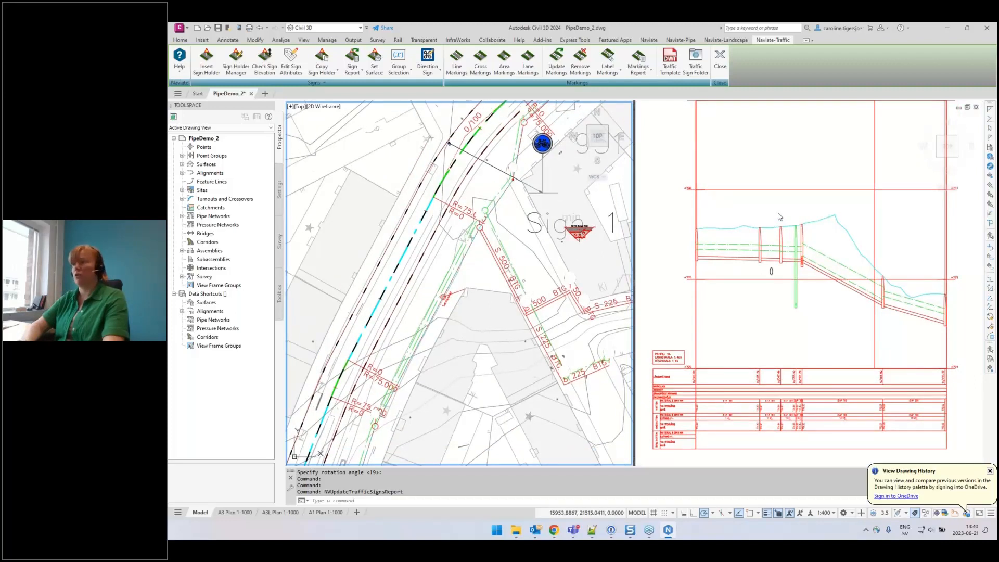
pyautogui.click(664, 259)
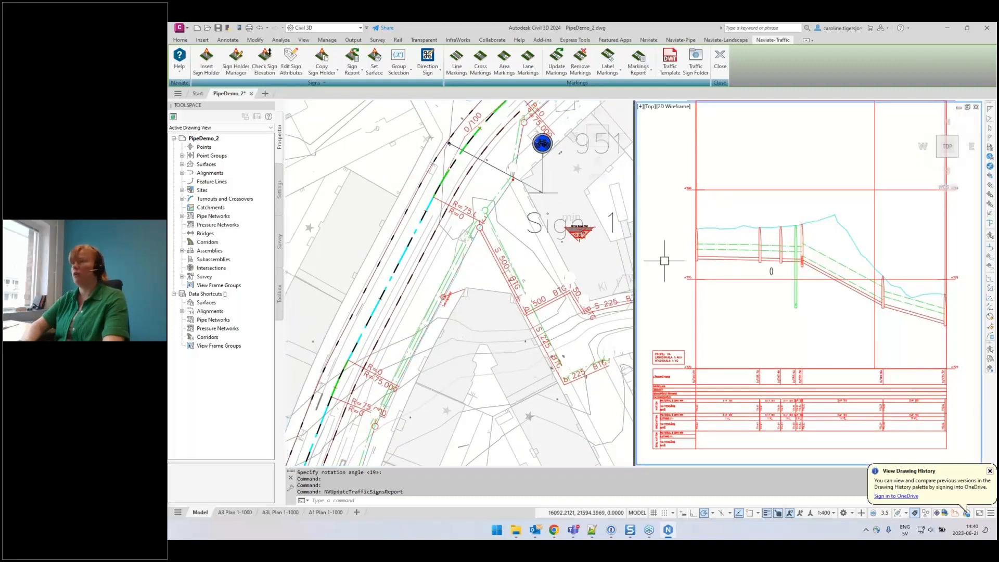
# Create a structure in profile on the sloping green pipe, snapped to the terrain line's peak, using the smallest Nedstigningsbrunn size.
pyautogui.click(681, 40)
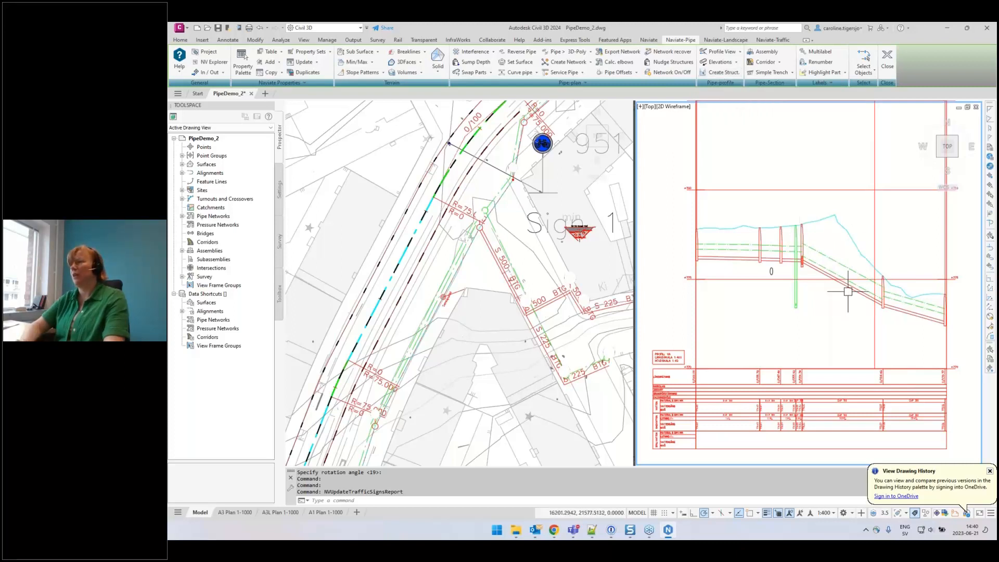
pyautogui.scroll(4, 848, 277)
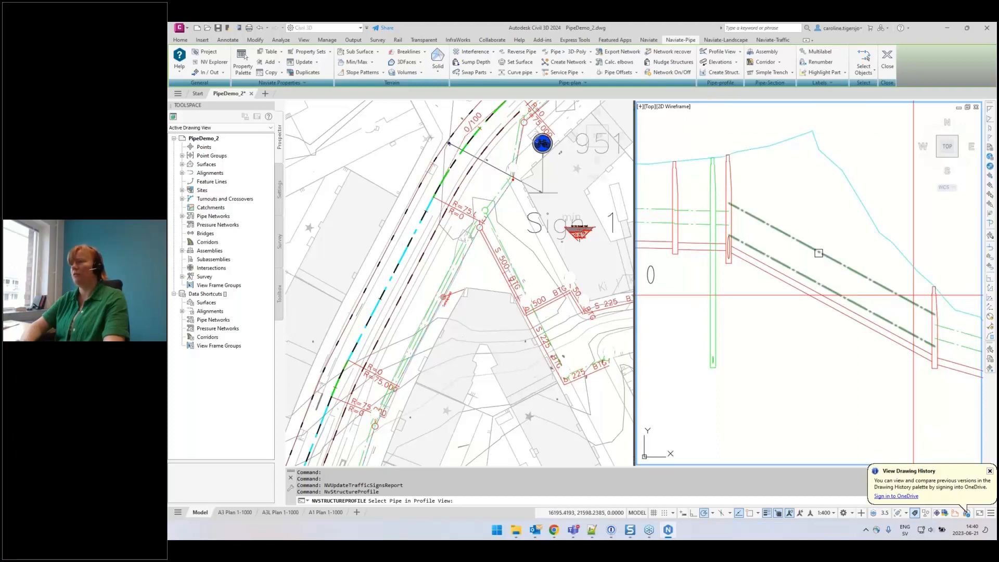
pyautogui.click(820, 251)
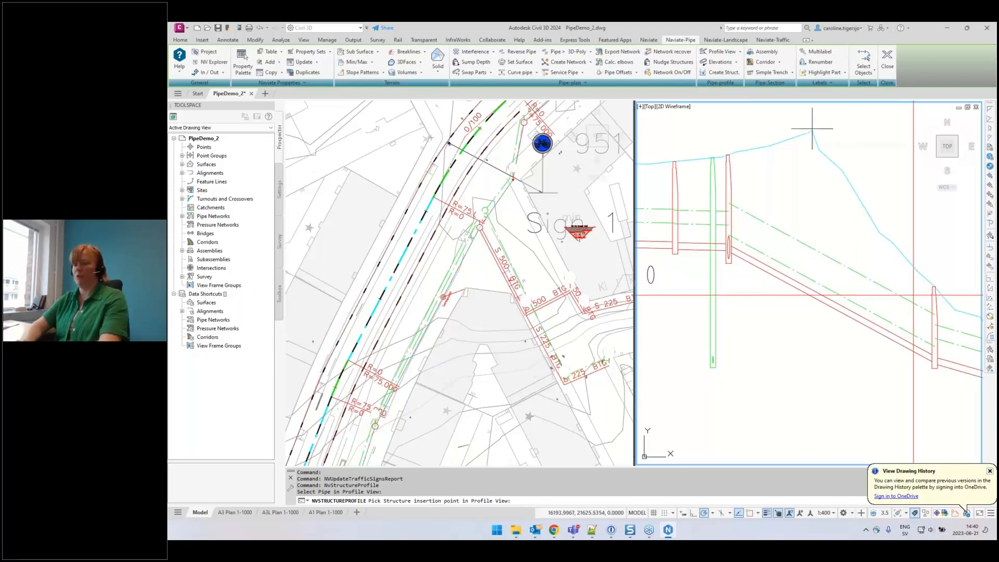
pyautogui.press('F3')
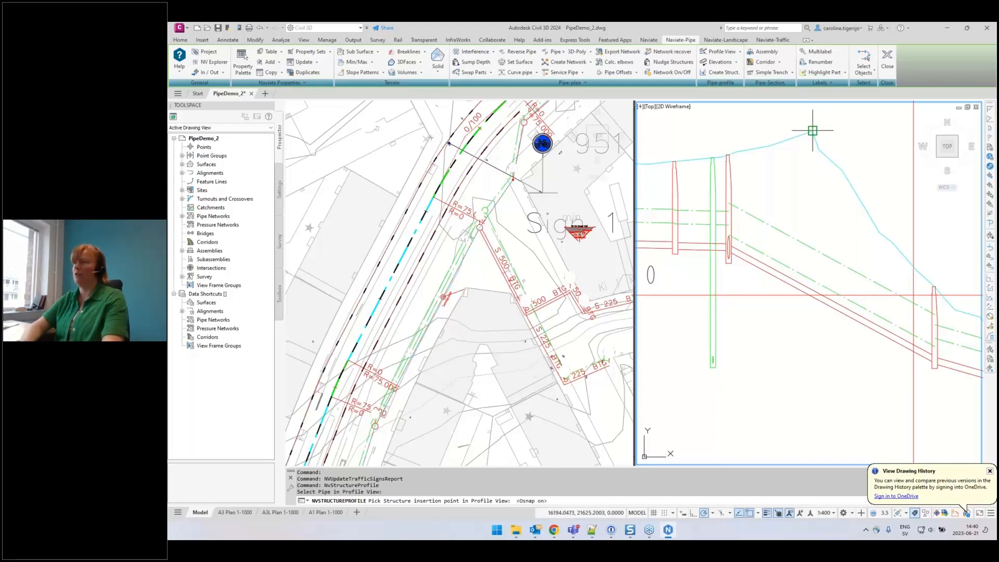
pyautogui.click(812, 131)
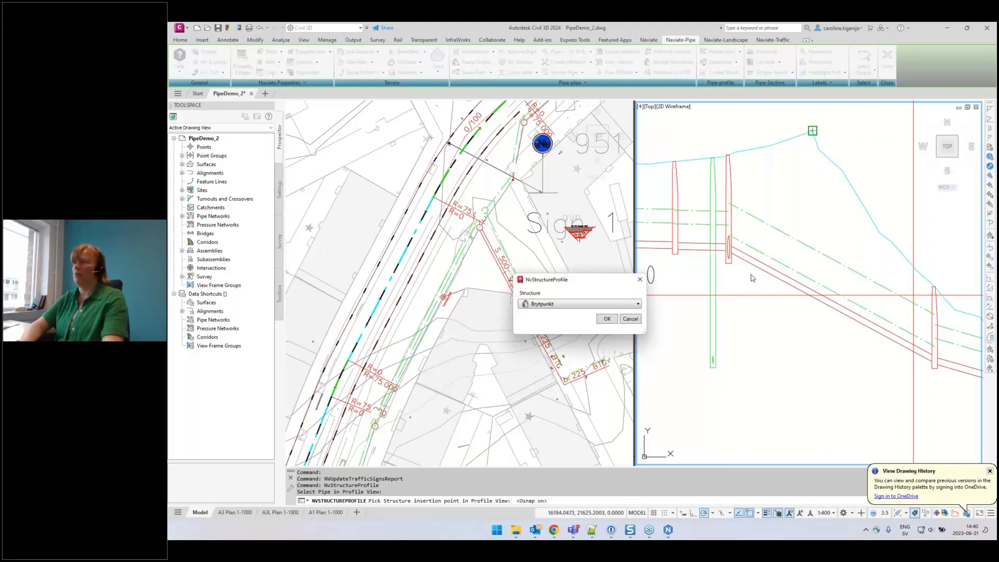
pyautogui.click(576, 304)
pyautogui.click(524, 314)
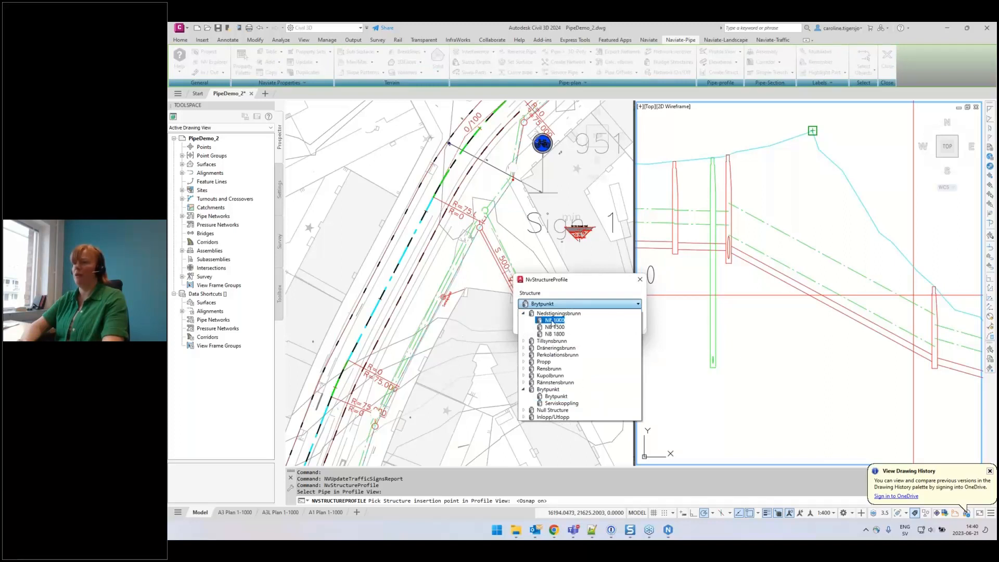
pyautogui.click(554, 320)
pyautogui.click(606, 319)
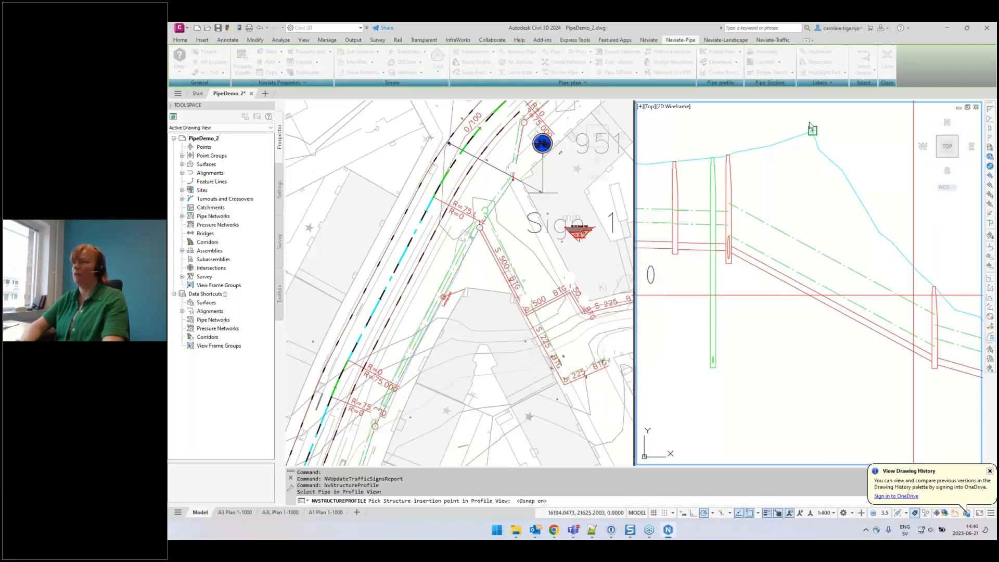
pyautogui.click(810, 124)
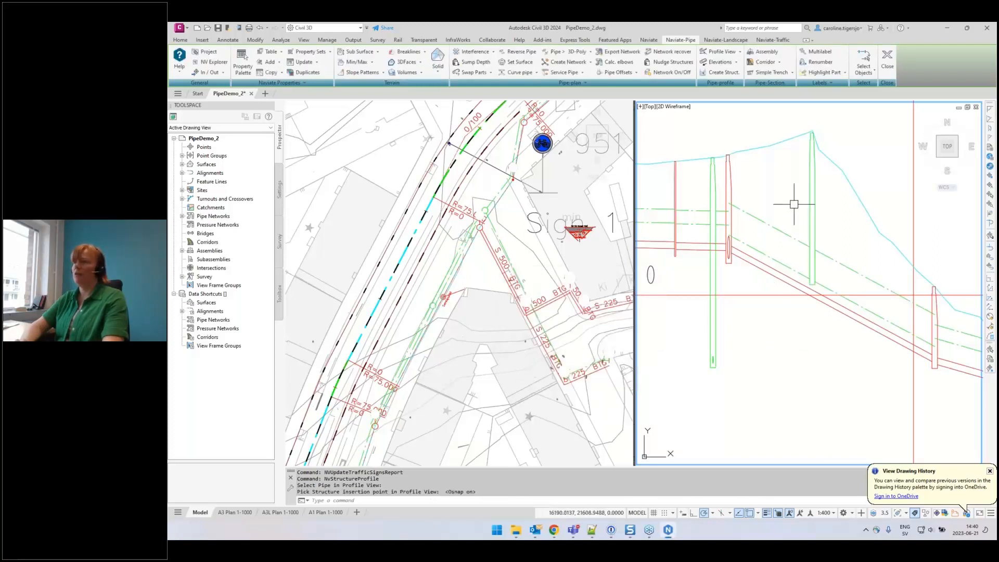
# Turn on the profile view's station tracker for all viewports.
pyautogui.click(772, 295)
pyautogui.click(500, 69)
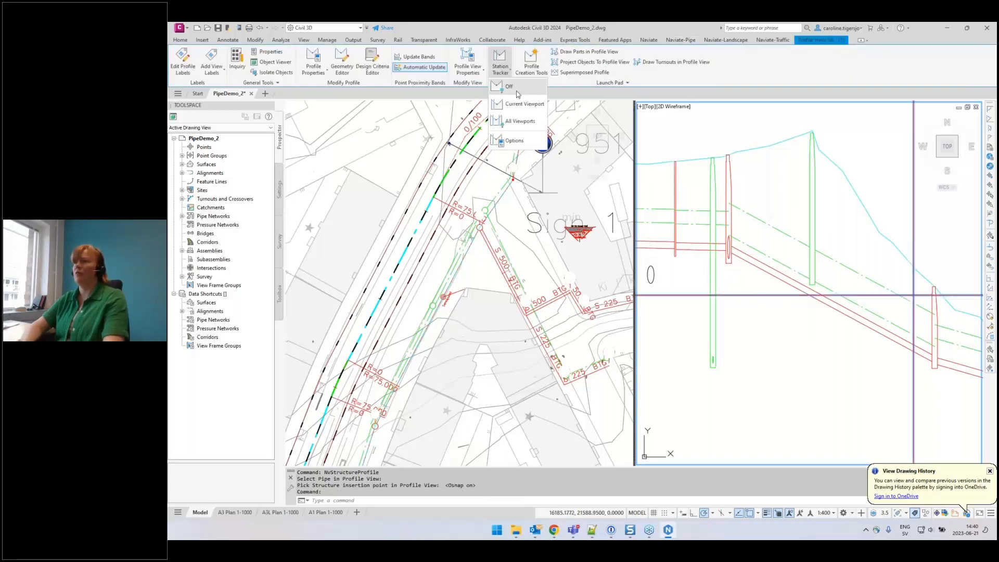
pyautogui.click(519, 122)
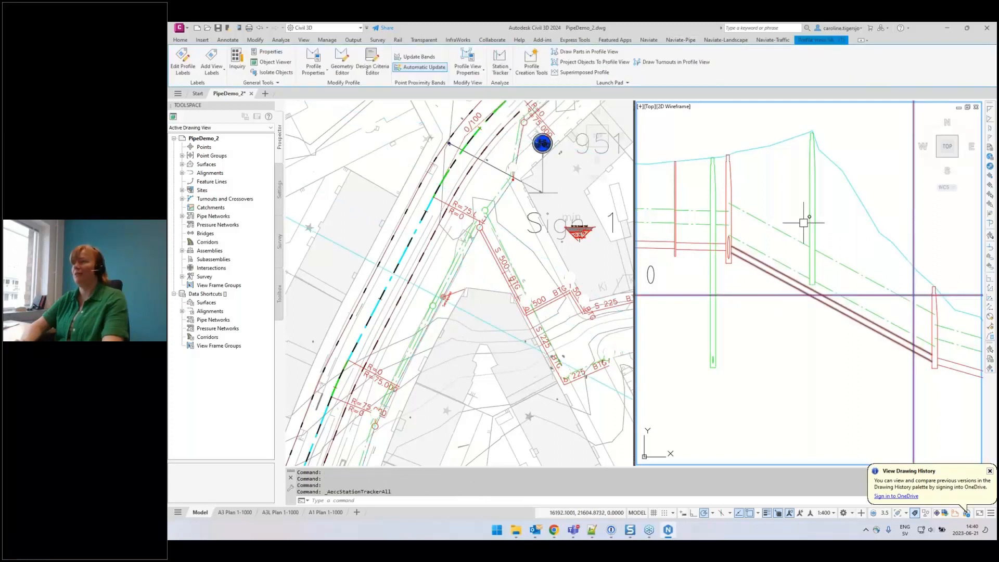
pyautogui.press('Escape')
pyautogui.press('Escape')
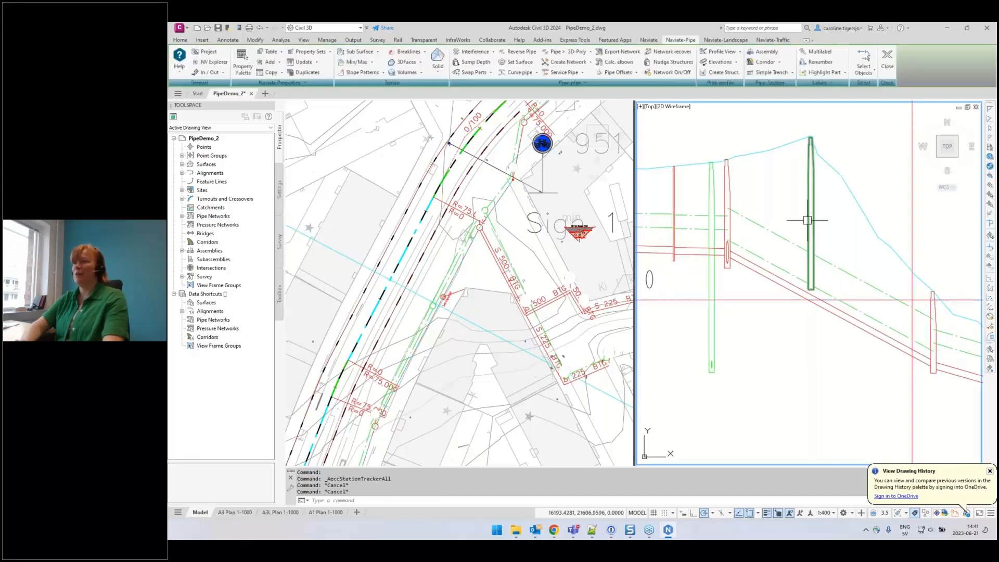
# Compare the new manhole's position in the plan view with its location in the profile view.
pyautogui.click(435, 302)
pyautogui.scroll(10, 435, 302)
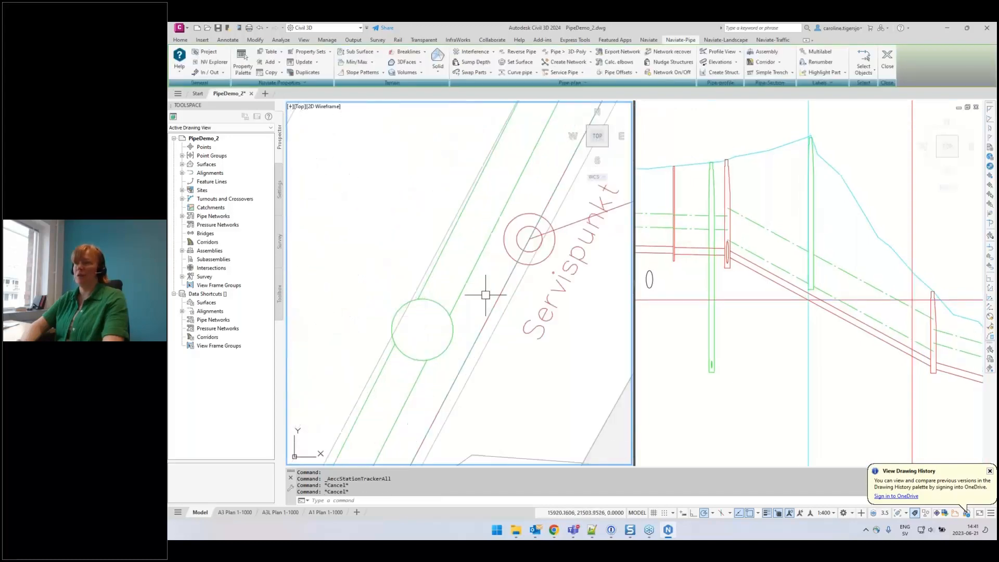
pyautogui.click(812, 227)
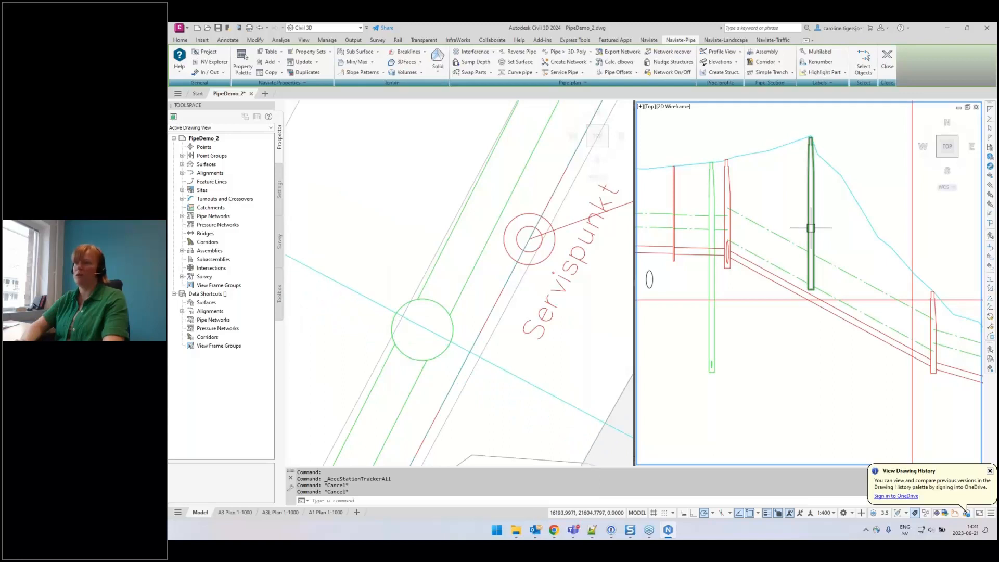
pyautogui.moveTo(811, 227)
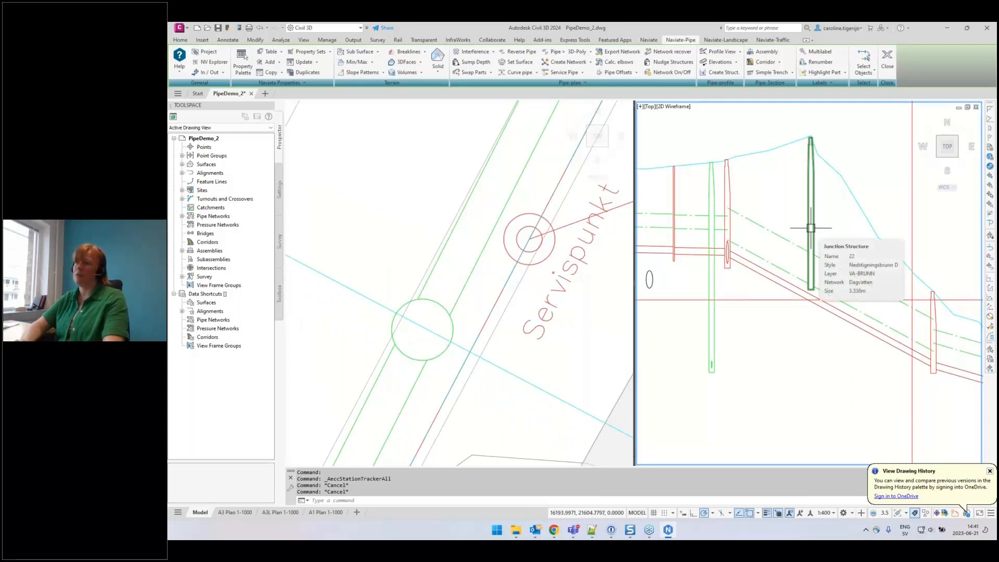
pyautogui.click(458, 358)
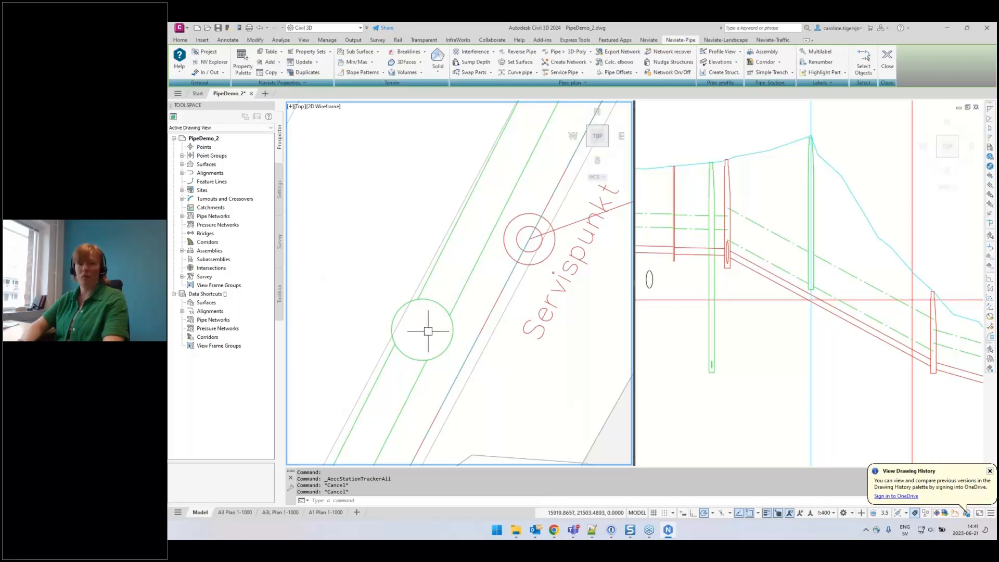
pyautogui.moveTo(428, 331)
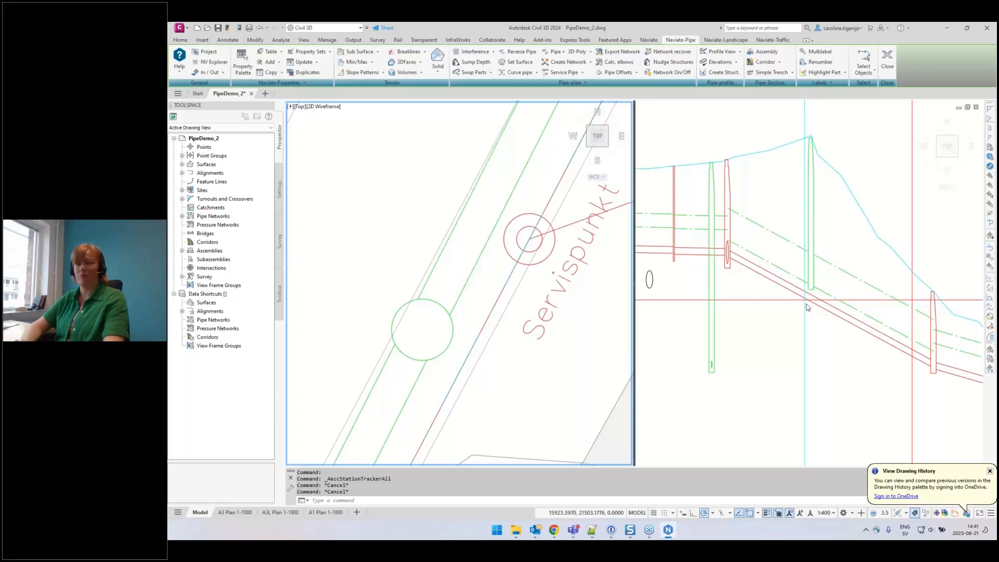
# Create a TB 315 Tillsynsbrunn structure in profile on the sloping red pipe, just before the new green manhole.
pyautogui.click(781, 298)
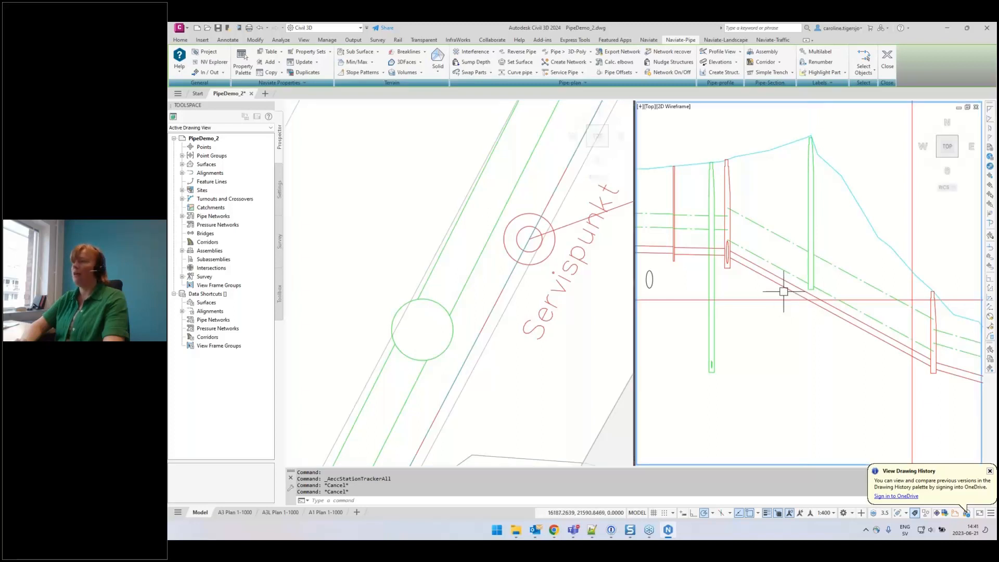
pyautogui.click(720, 73)
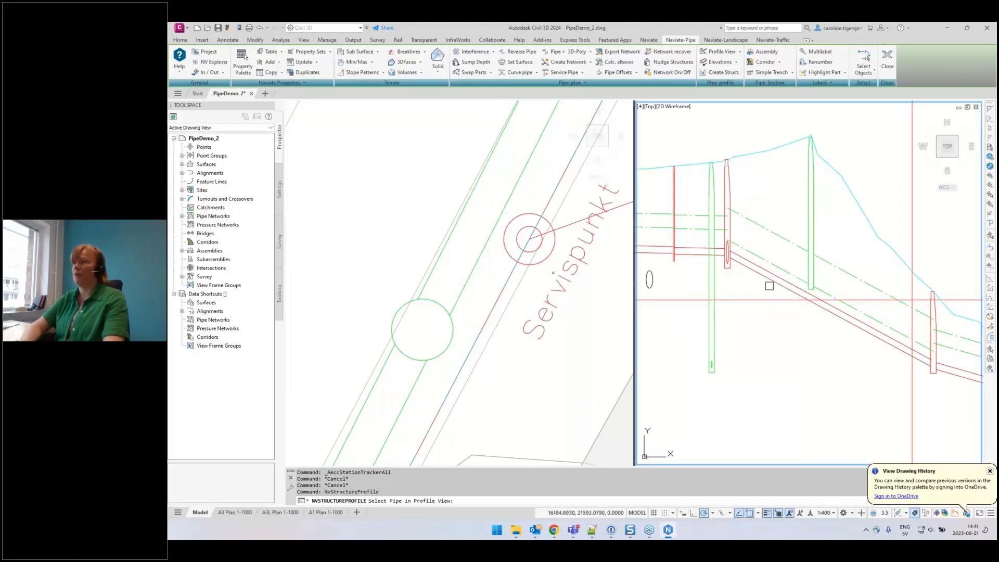
pyautogui.click(777, 284)
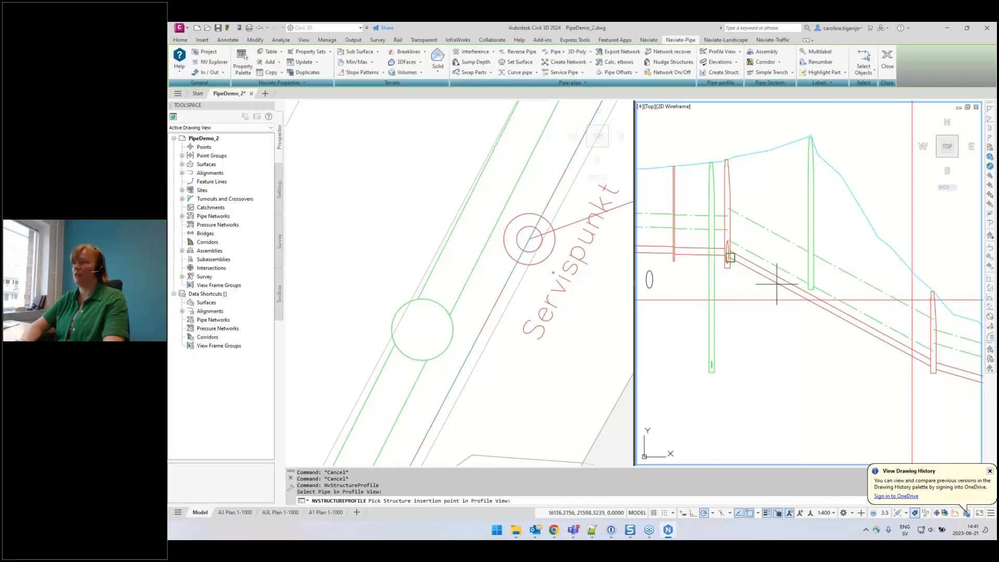
pyautogui.click(798, 315)
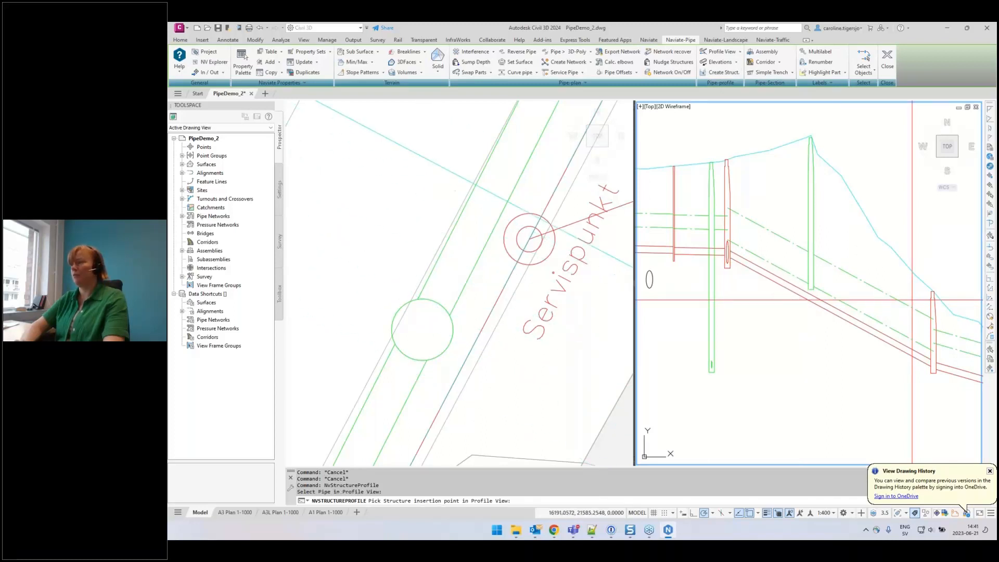
pyautogui.click(462, 215)
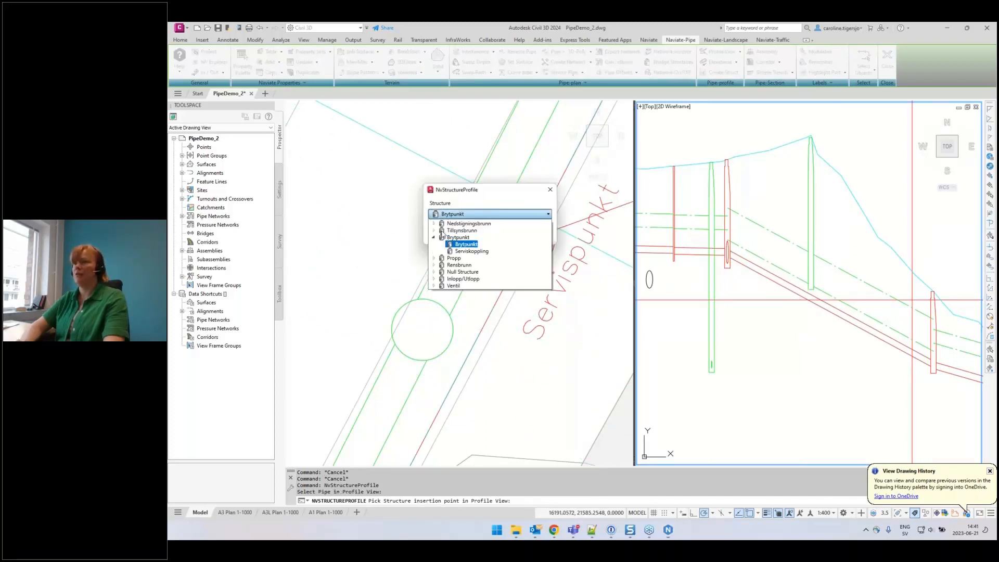
pyautogui.click(434, 231)
pyautogui.click(460, 237)
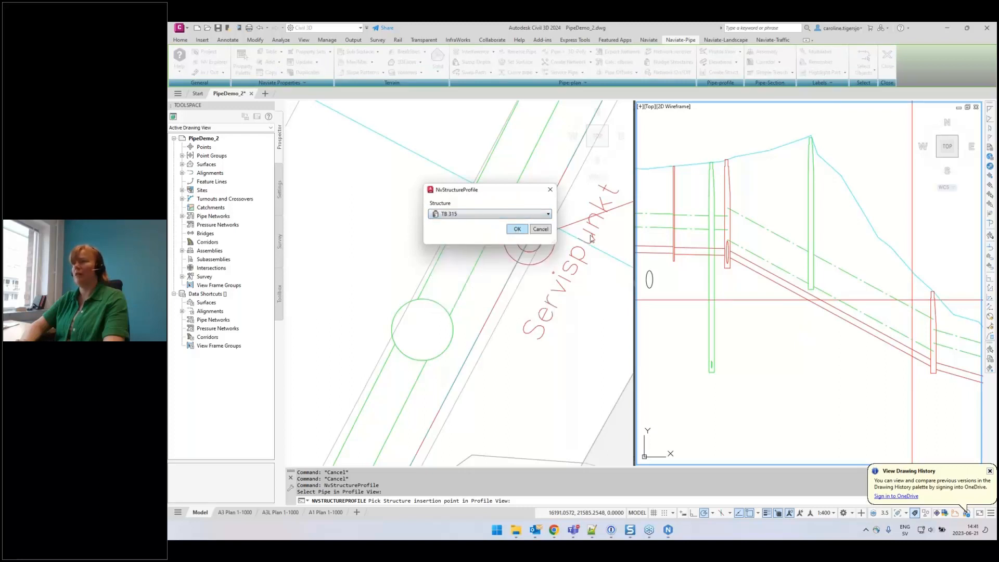
pyautogui.press('Return')
pyautogui.click(794, 333)
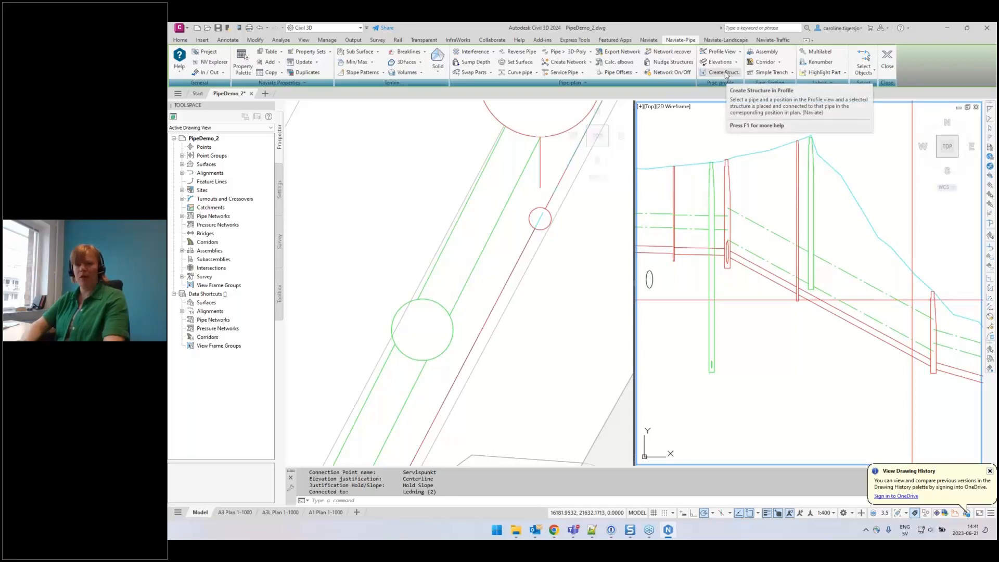
# Convert the straight Dagvatten pipe south of the new manhole in plan to a curved pipe bulging east, away from the road.
pyautogui.click(554, 256)
pyautogui.scroll(-7, 550, 241)
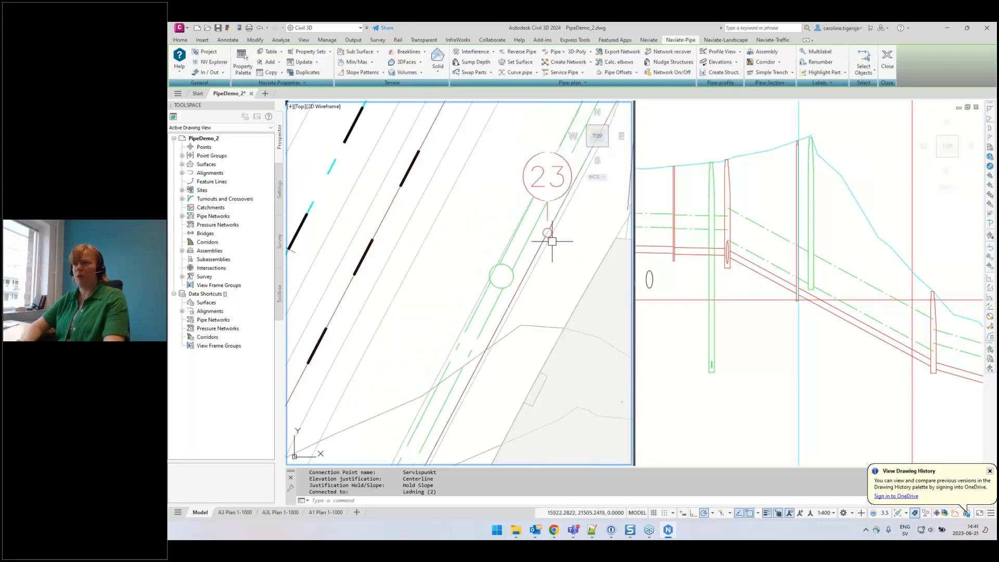
pyautogui.moveTo(545, 312); pyautogui.dragTo(511, 265, button='middle')
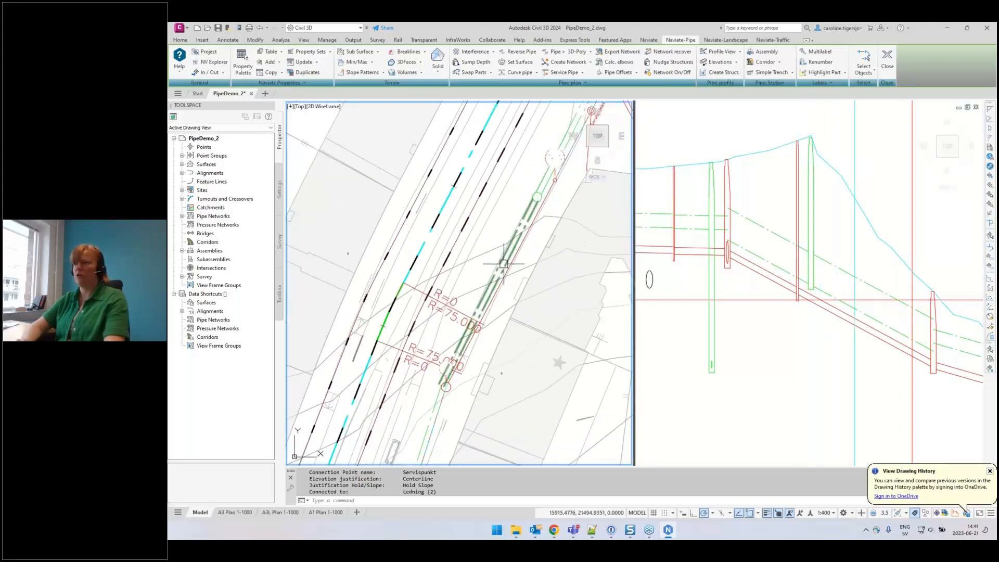
pyautogui.scroll(2, 507, 268)
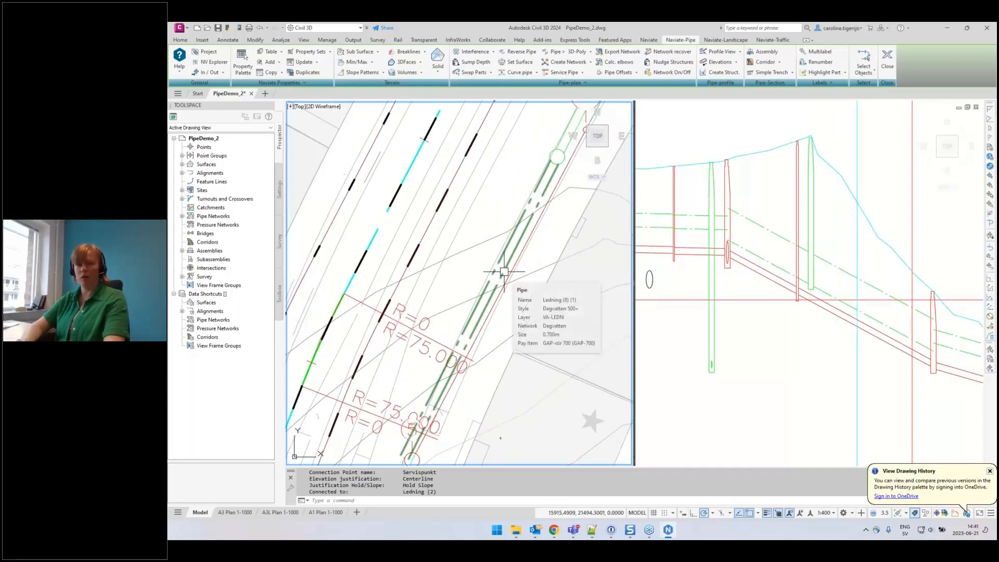
pyautogui.click(537, 73)
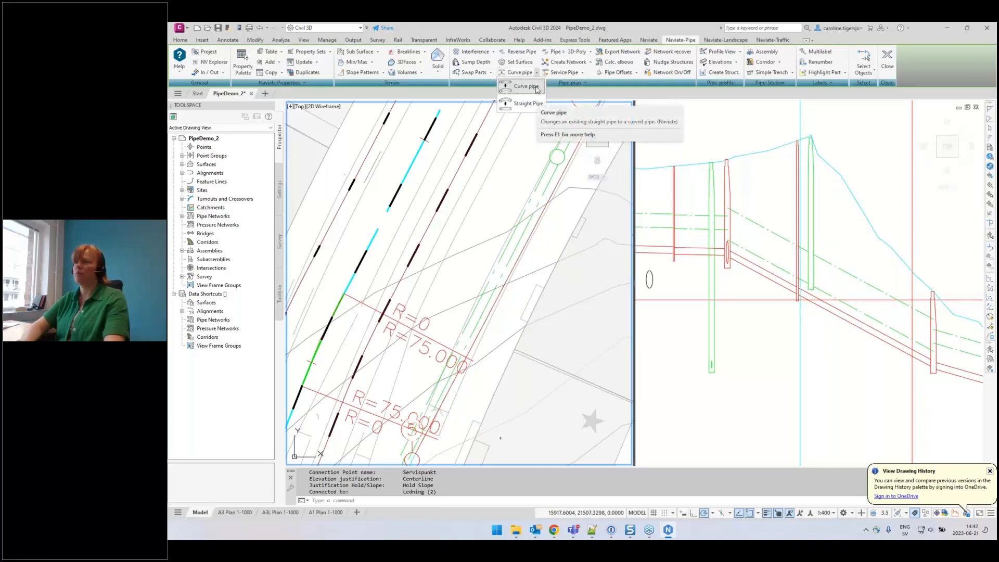
pyautogui.click(533, 90)
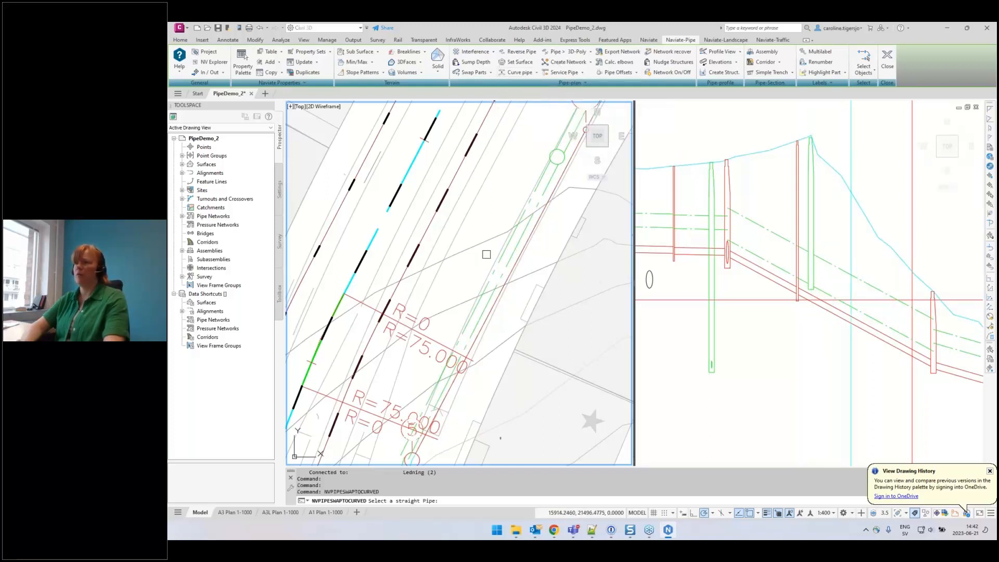
pyautogui.click(505, 252)
pyautogui.click(536, 287)
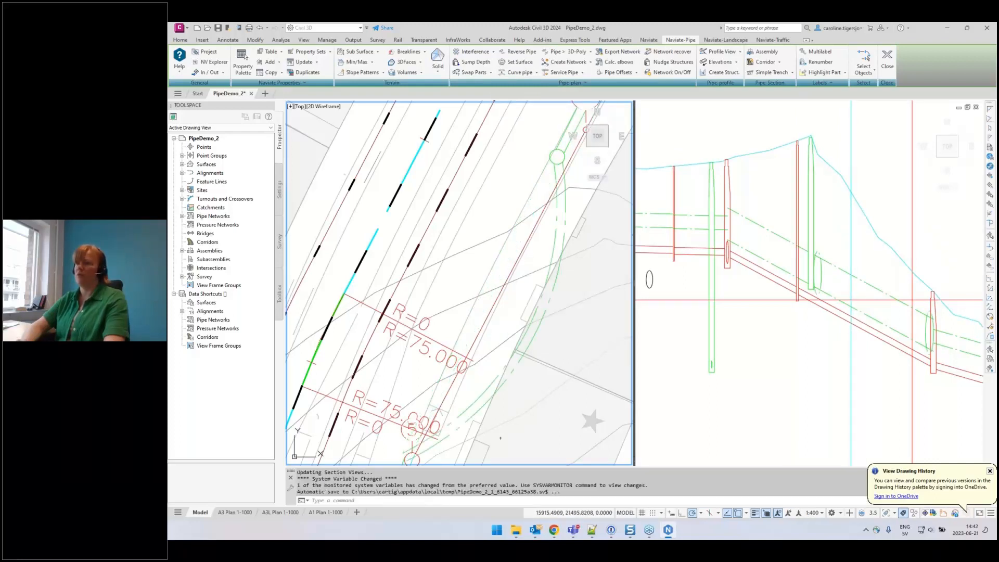
# Reshape the curved green pipe in plan so that it bulges much farther east between its two manholes.
pyautogui.click(823, 238)
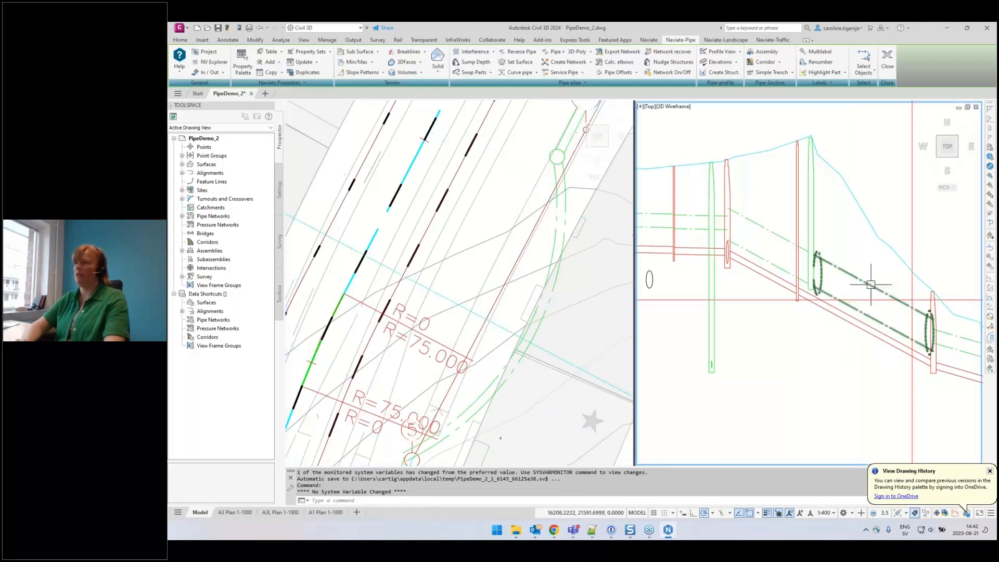
pyautogui.moveTo(833, 264)
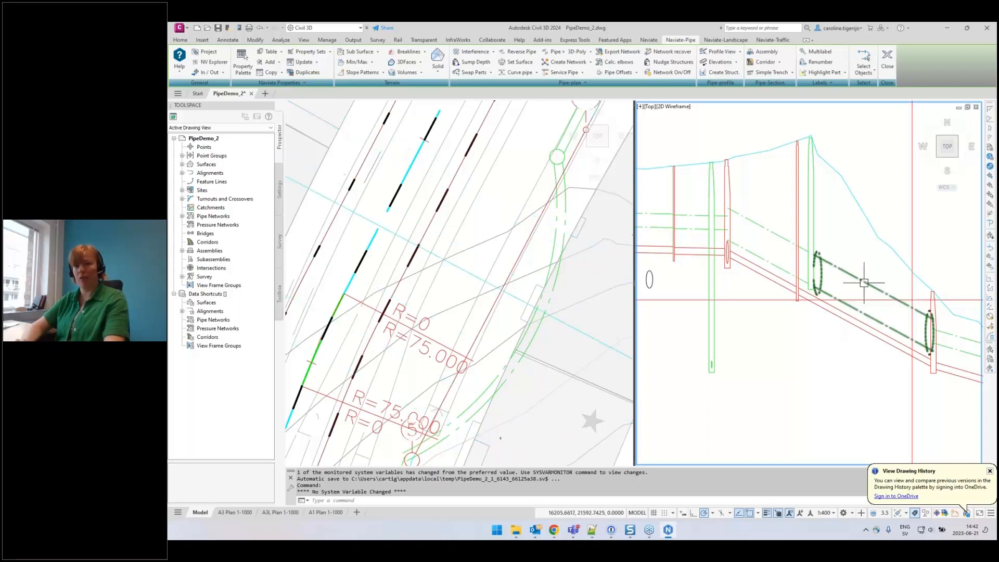
pyautogui.moveTo(865, 282)
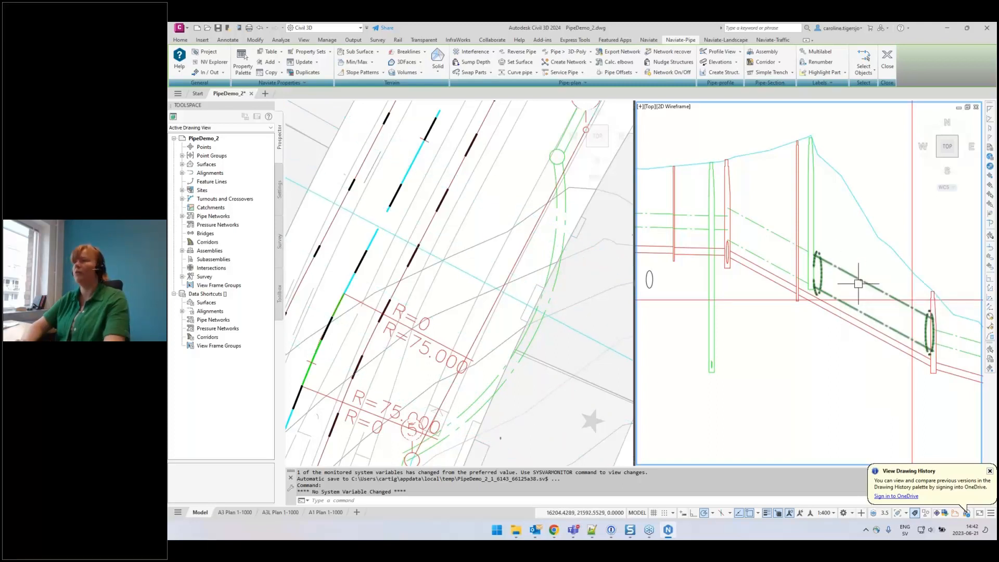
pyautogui.click(546, 331)
pyautogui.click(535, 323)
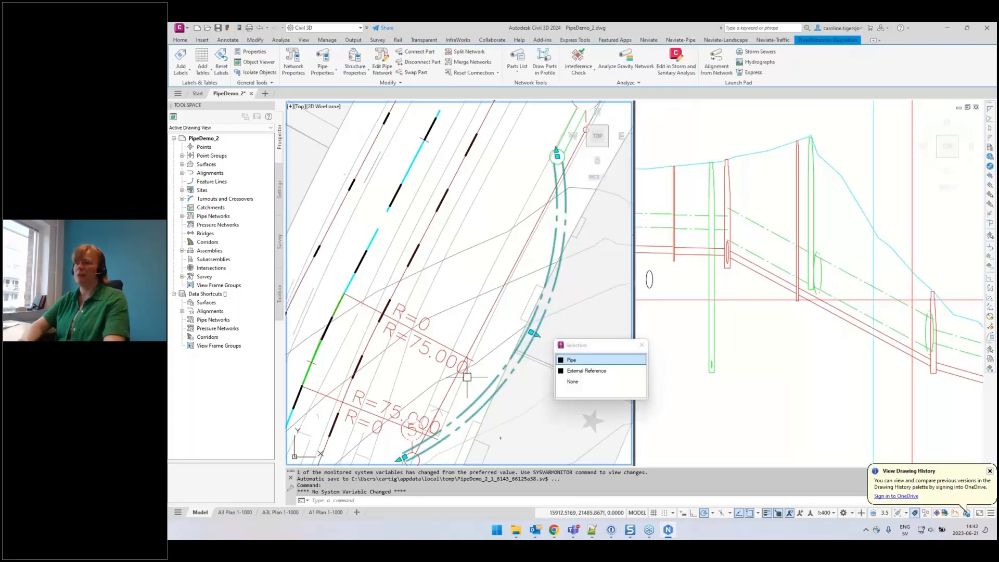
pyautogui.click(535, 323)
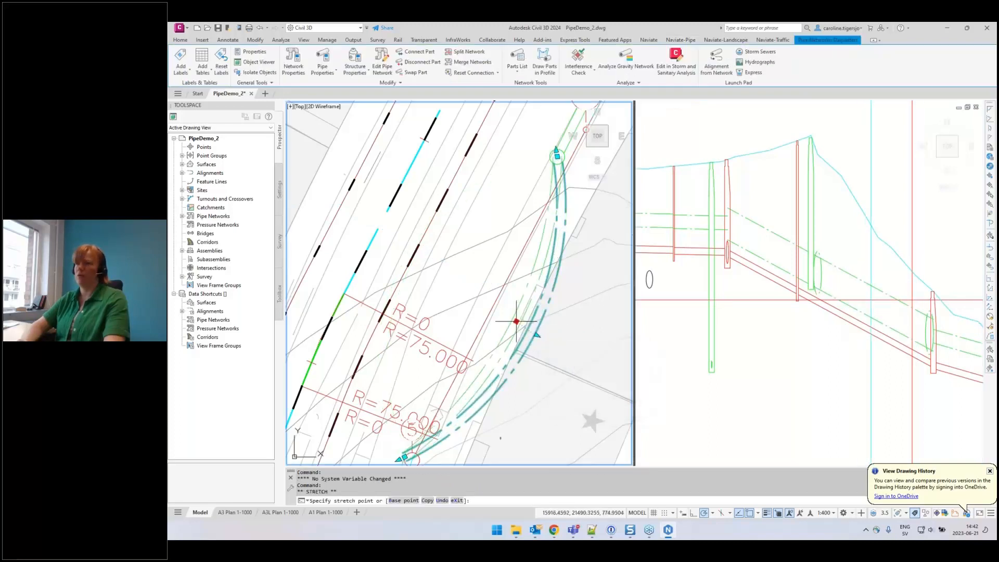
pyautogui.click(508, 320)
pyautogui.click(510, 321)
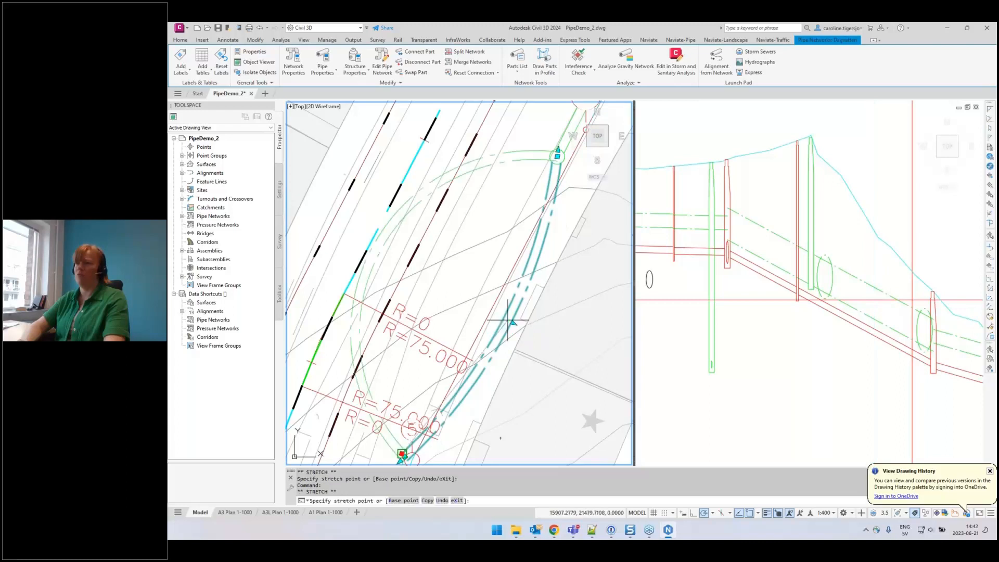
pyautogui.click(577, 357)
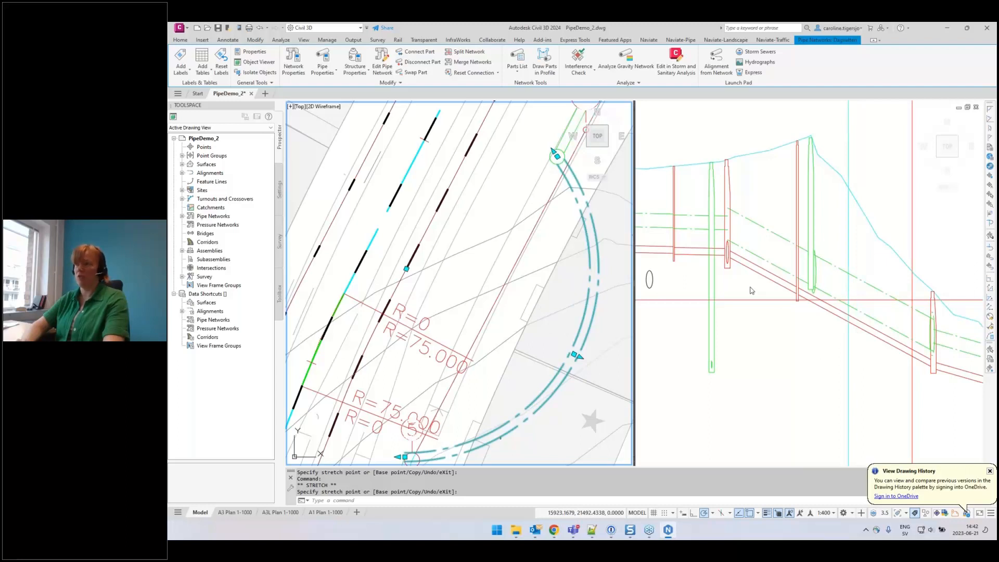
pyautogui.moveTo(553, 302); pyautogui.dragTo(551, 292, button='middle')
pyautogui.press('Escape')
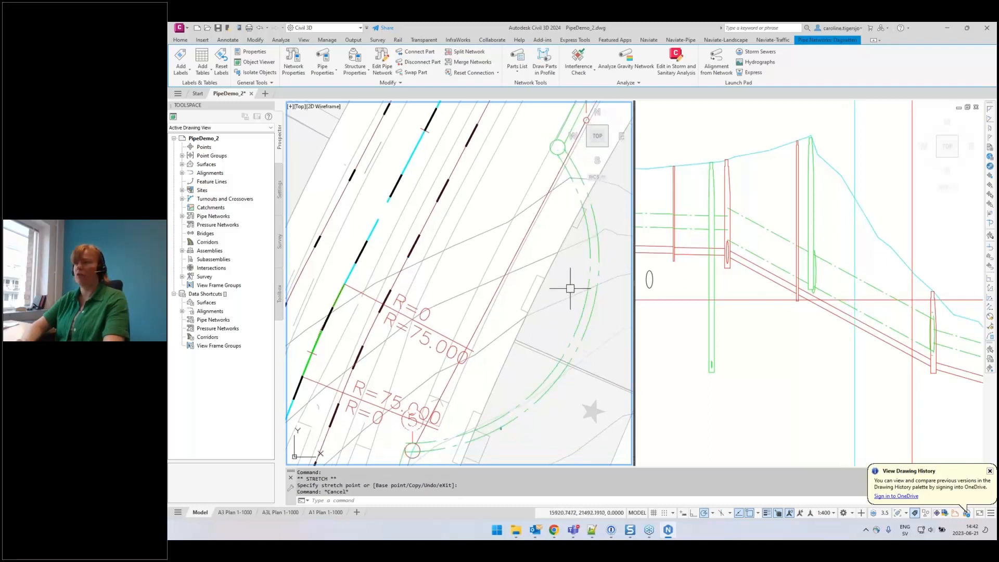
# Convert the curved green pipe in plan back to a straight pipe.
pyautogui.click(537, 73)
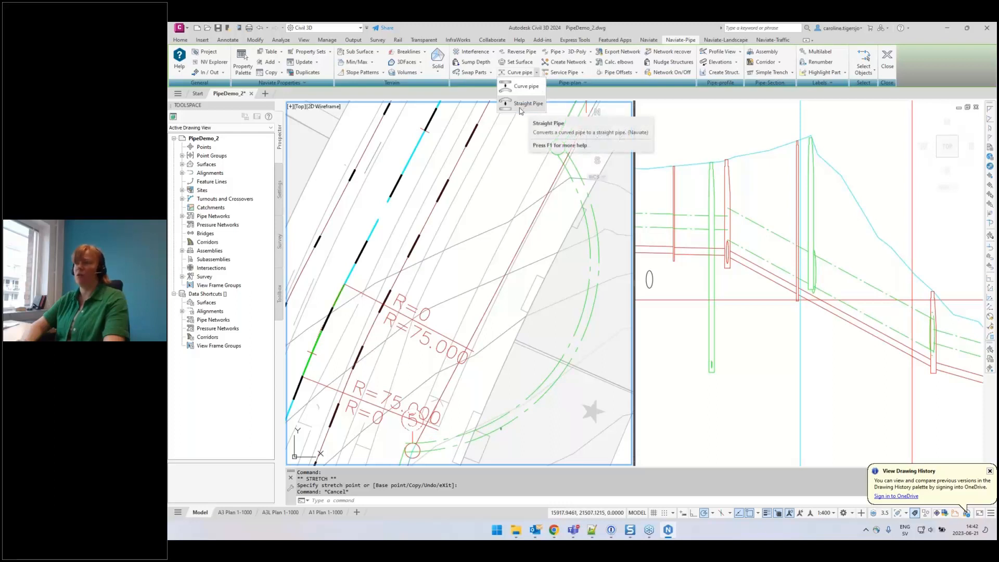
pyautogui.click(521, 103)
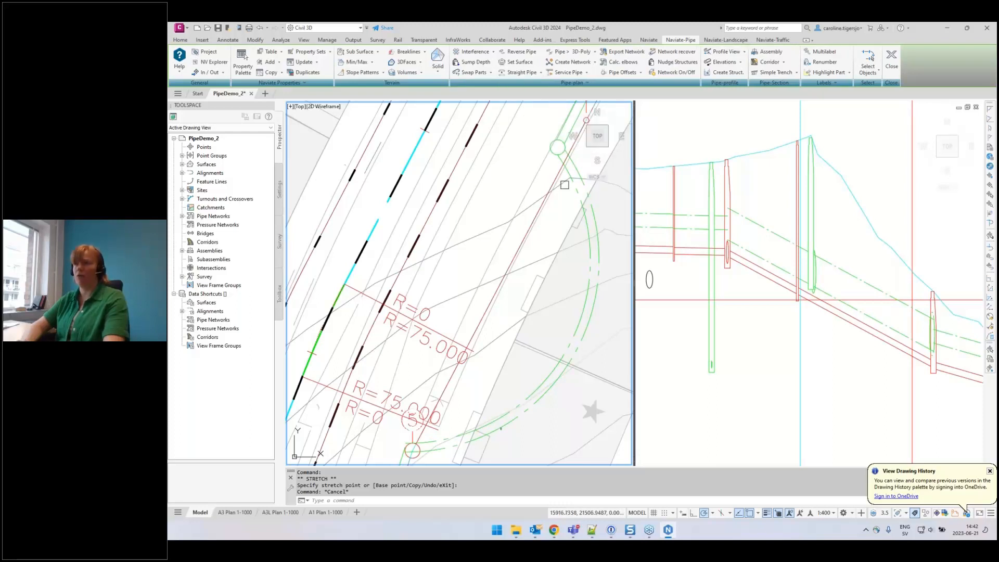
pyautogui.click(584, 320)
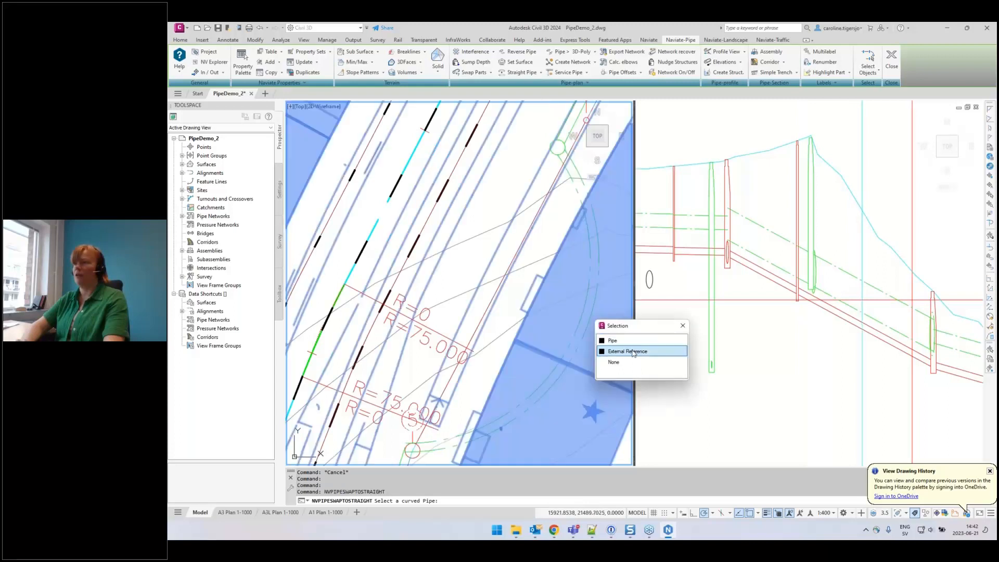
pyautogui.click(619, 340)
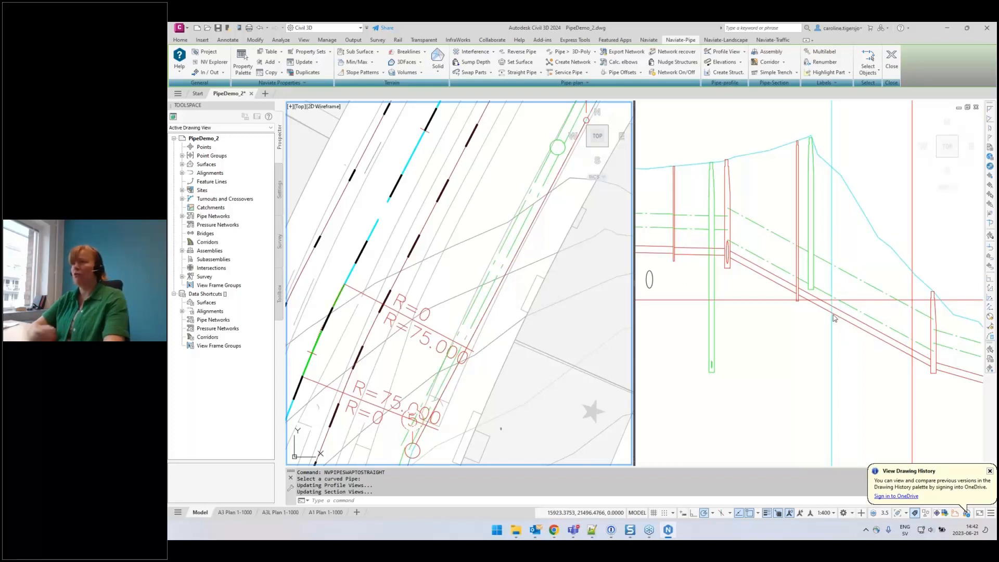
pyautogui.click(541, 73)
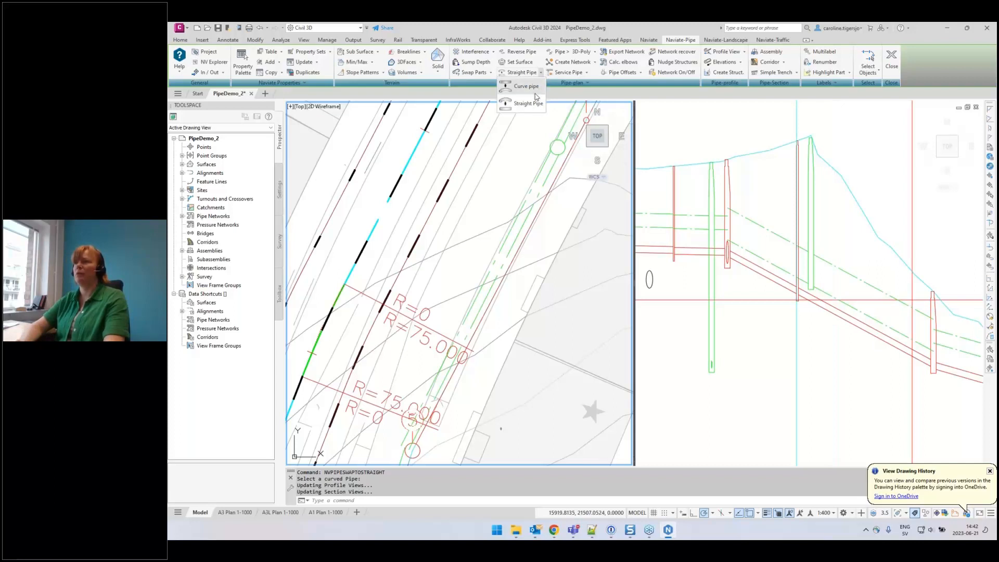
pyautogui.press('Escape')
pyautogui.press('Escape')
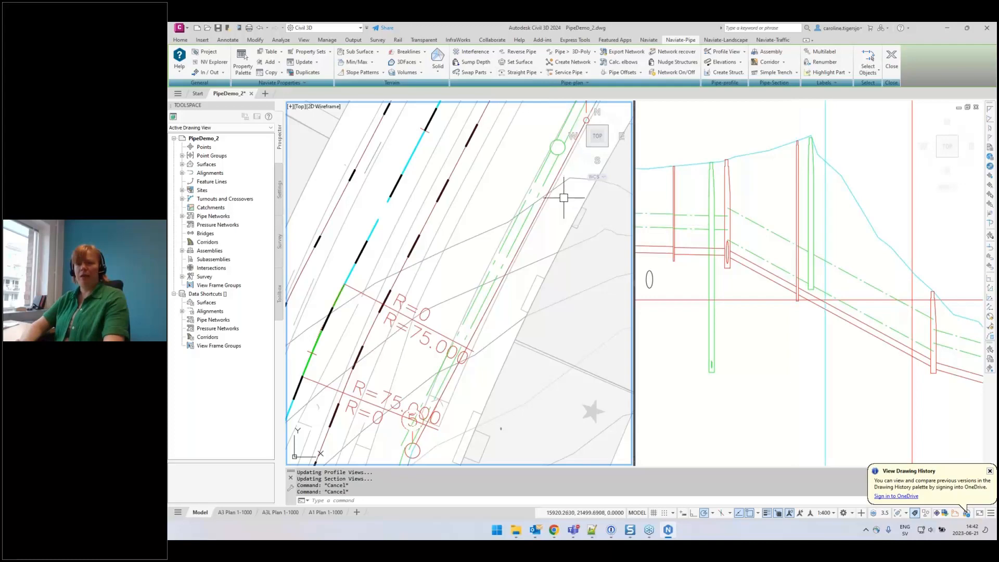
# Widen the plan viewport and erase the radius label and the number 4 structure label covering the red manhole.
pyautogui.moveTo(569, 188); pyautogui.dragTo(409, 442, button='middle')
pyautogui.scroll(6, 520, 200)
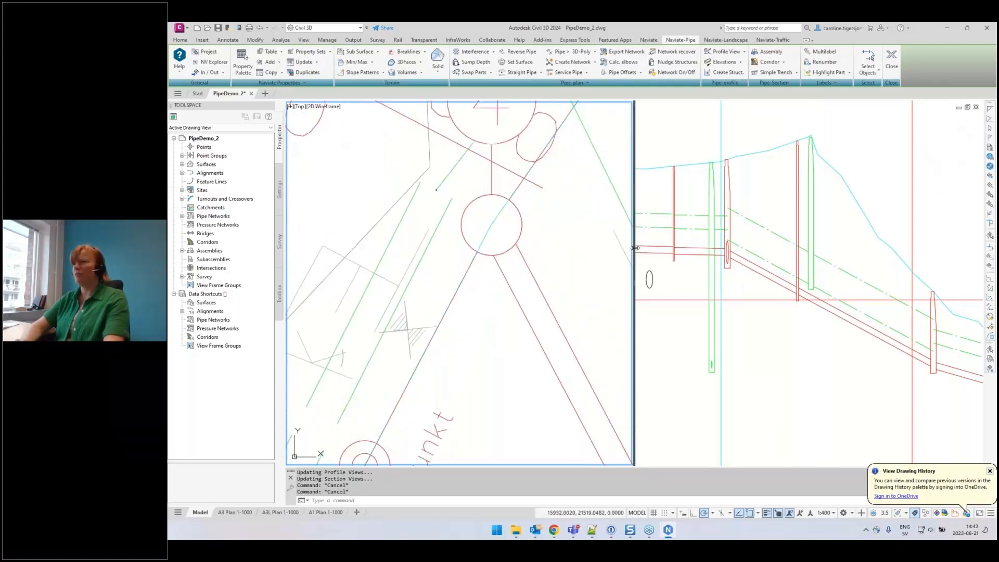
pyautogui.moveTo(637, 253); pyautogui.dragTo(867, 259)
pyautogui.moveTo(651, 217); pyautogui.dragTo(614, 277, button='middle')
pyautogui.click(589, 220)
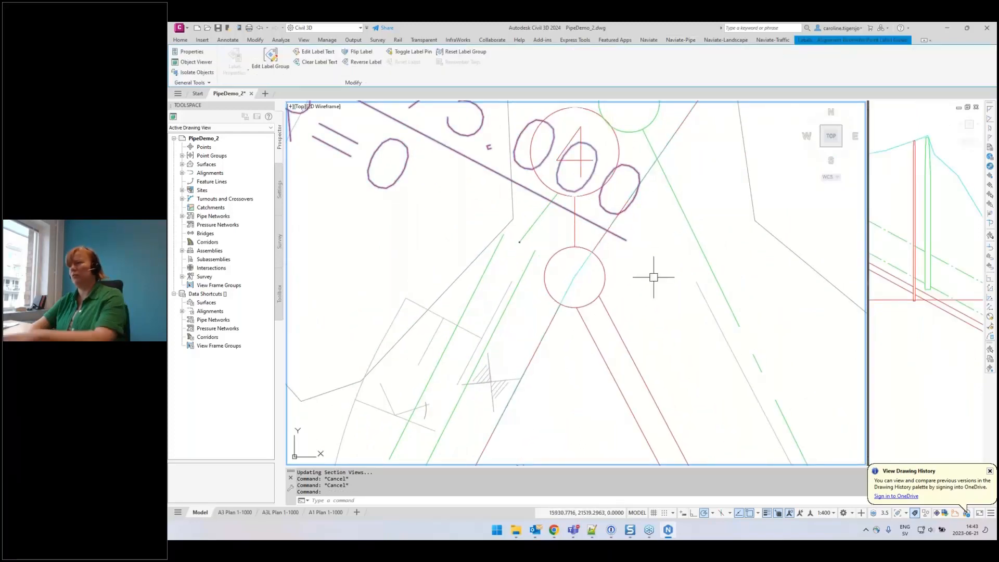
pyautogui.press('Delete')
pyautogui.click(598, 186)
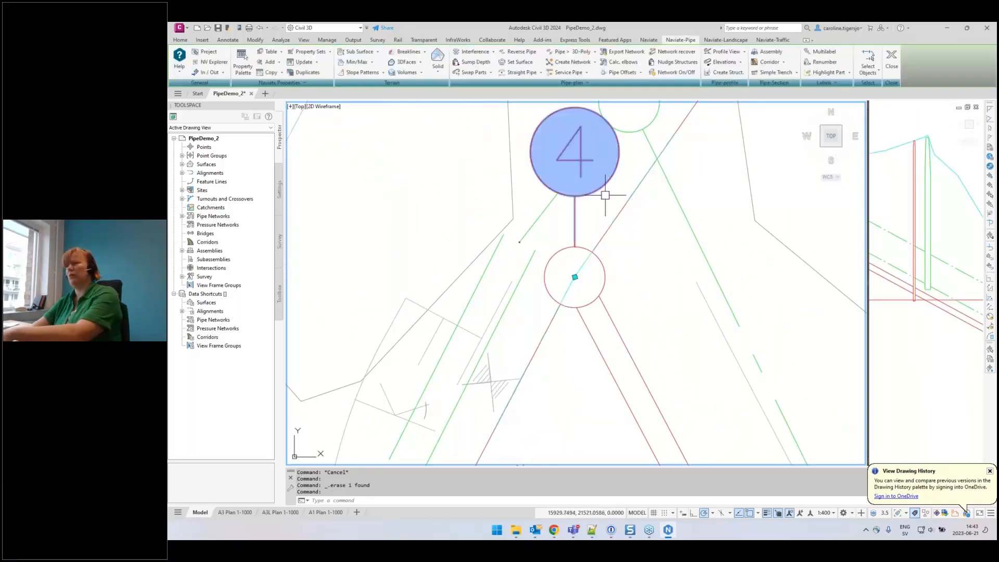
pyautogui.press('Delete')
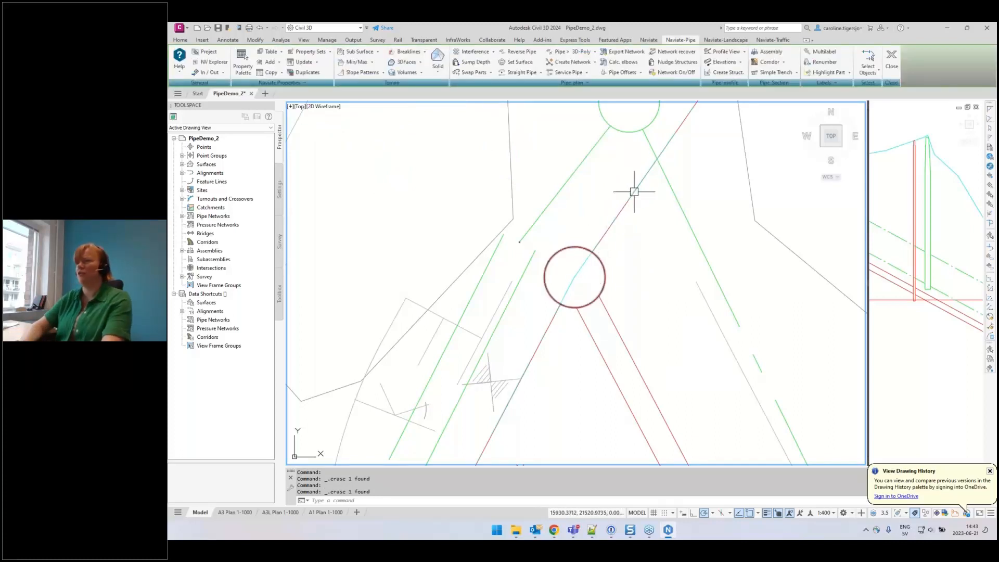
# Hide the VA alignment running through the red manhole by setting its style to the "Visa inte" option.
pyautogui.click(641, 198)
pyautogui.click(675, 224)
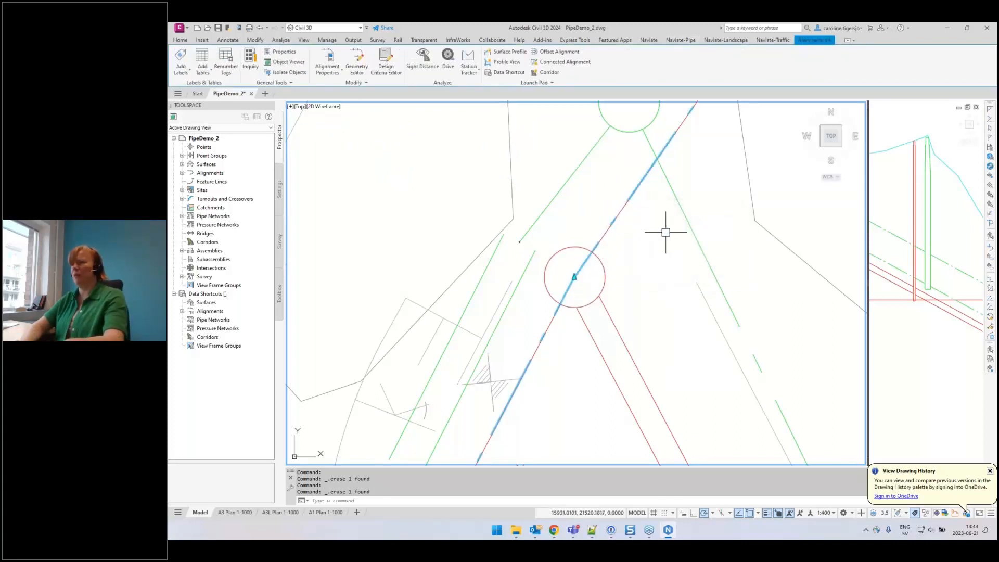
pyautogui.hotkey('ctrl', '1')
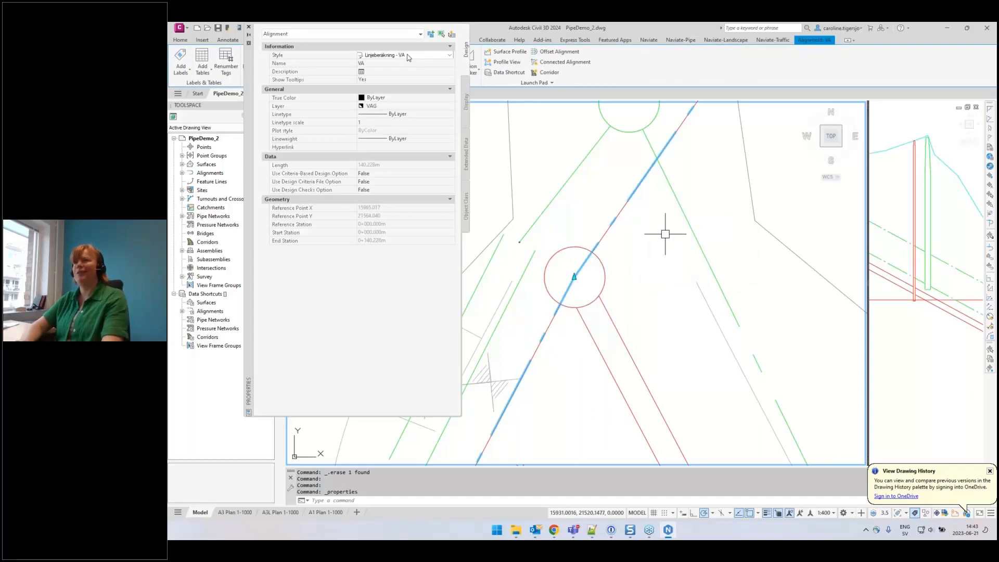
pyautogui.click(409, 58)
pyautogui.click(395, 139)
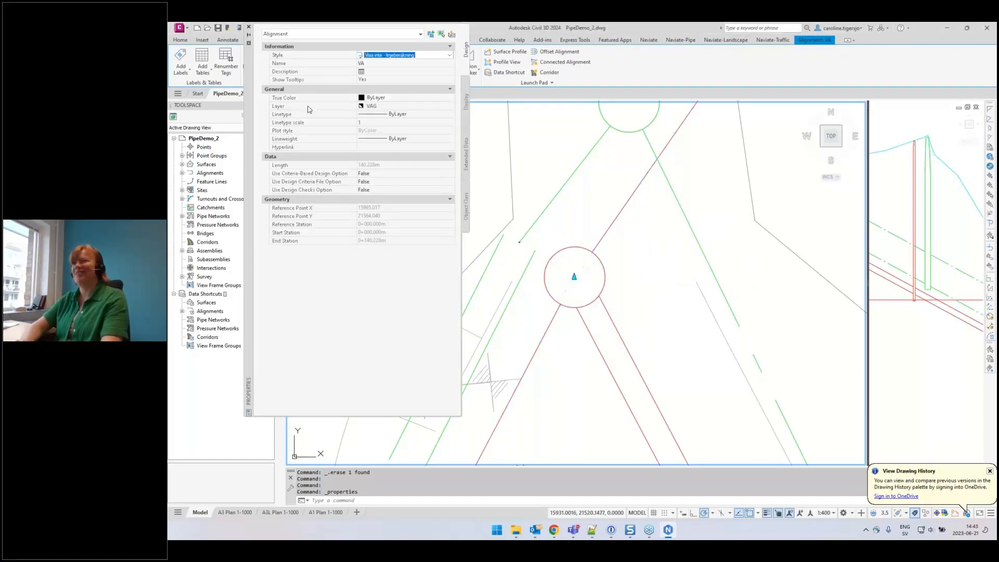
pyautogui.click(249, 27)
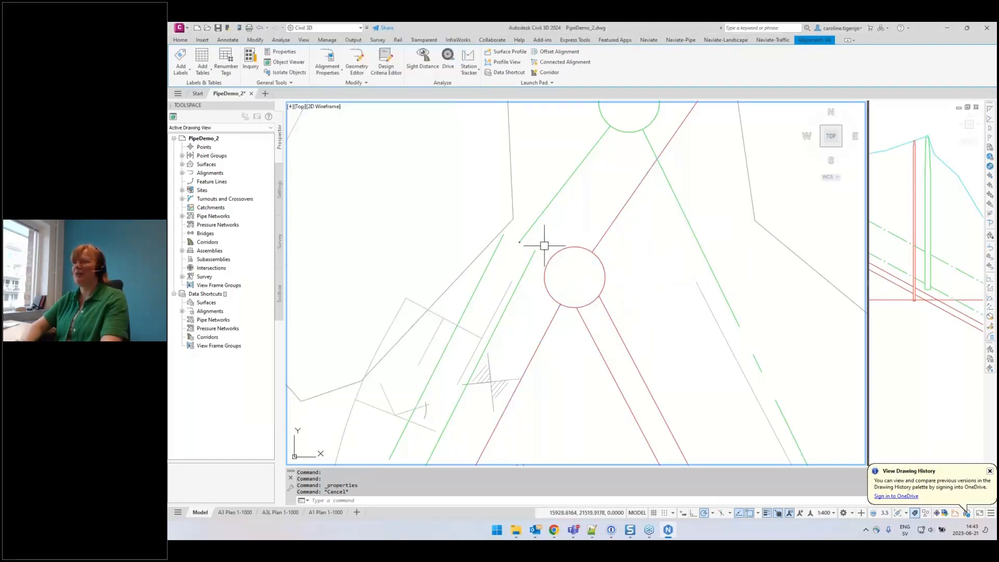
pyautogui.press('Escape')
# With object snap off, move the northeast red pipe's end from the manhole's centre to just inside its northern edge.
pyautogui.click(616, 223)
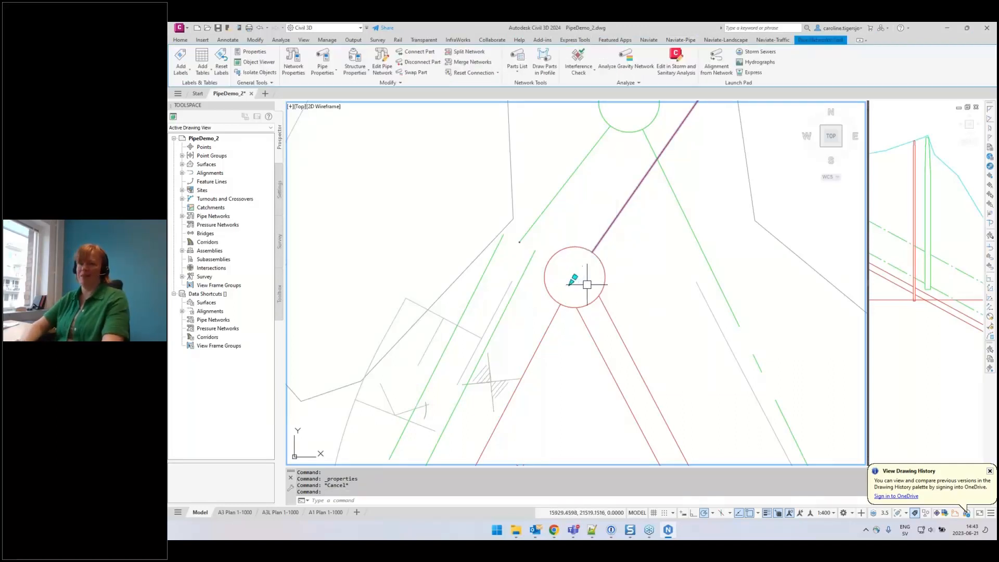
pyautogui.click(574, 274)
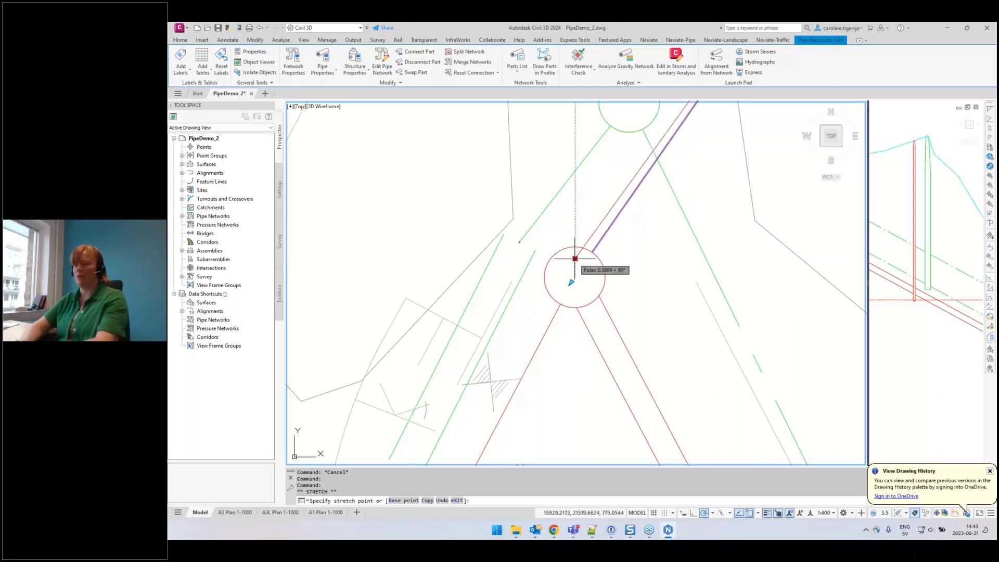
pyautogui.press('F3')
pyautogui.scroll(4, 572, 255)
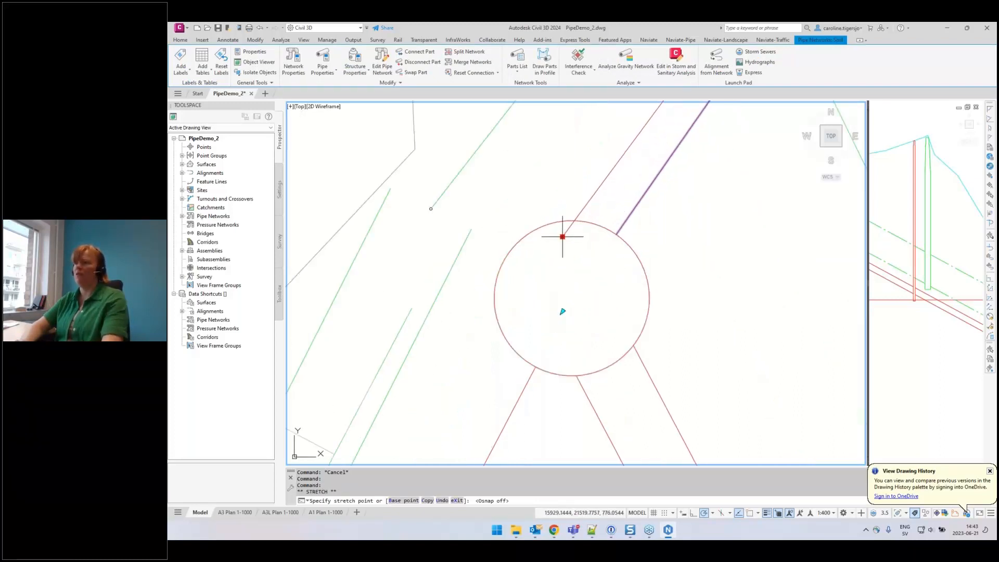
pyautogui.click(562, 236)
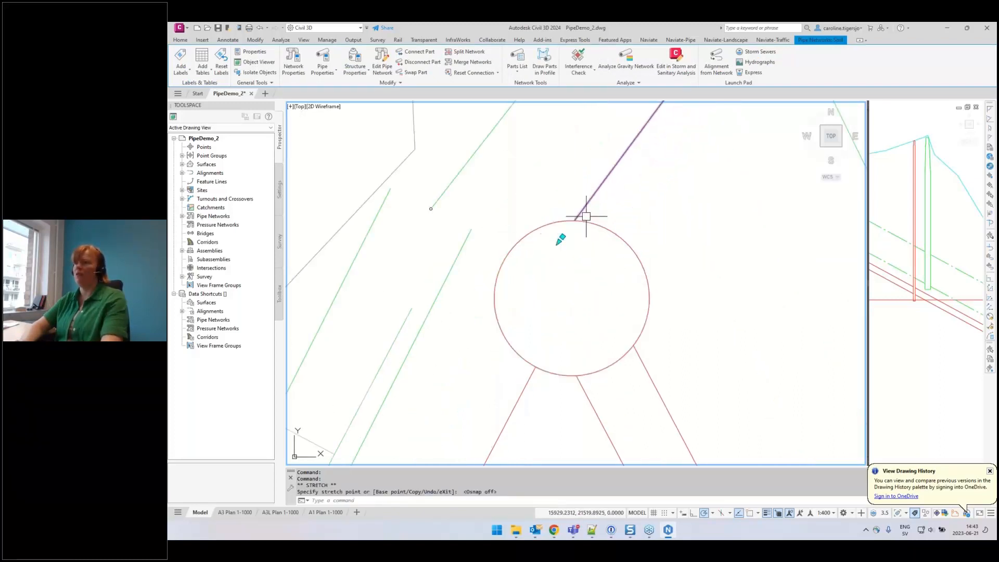
# Move the southwest red pipe's end to the manhole's western edge and the southeast pipe's end toward its southeastern edge.
pyautogui.click(523, 388)
pyautogui.click(572, 298)
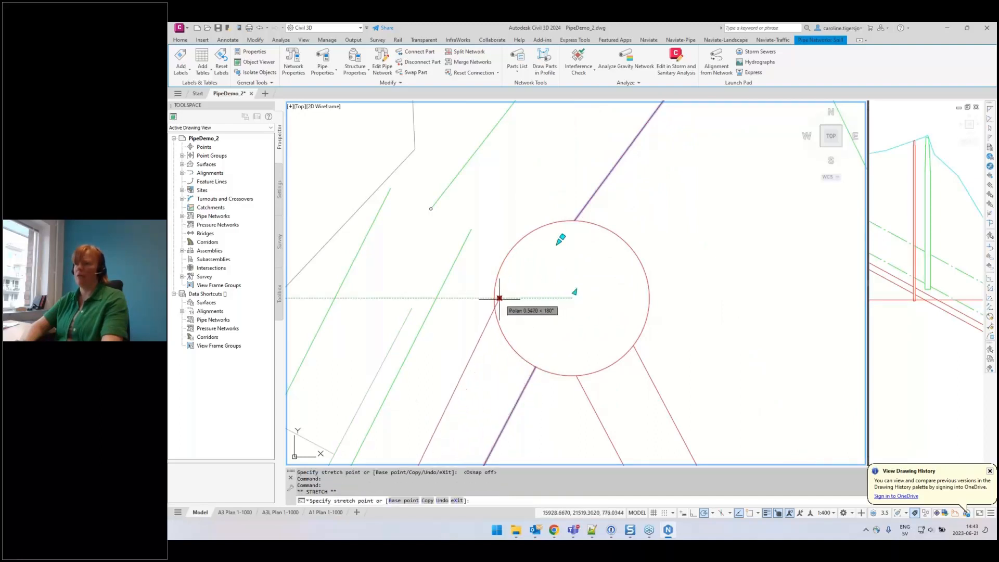
pyautogui.click(502, 298)
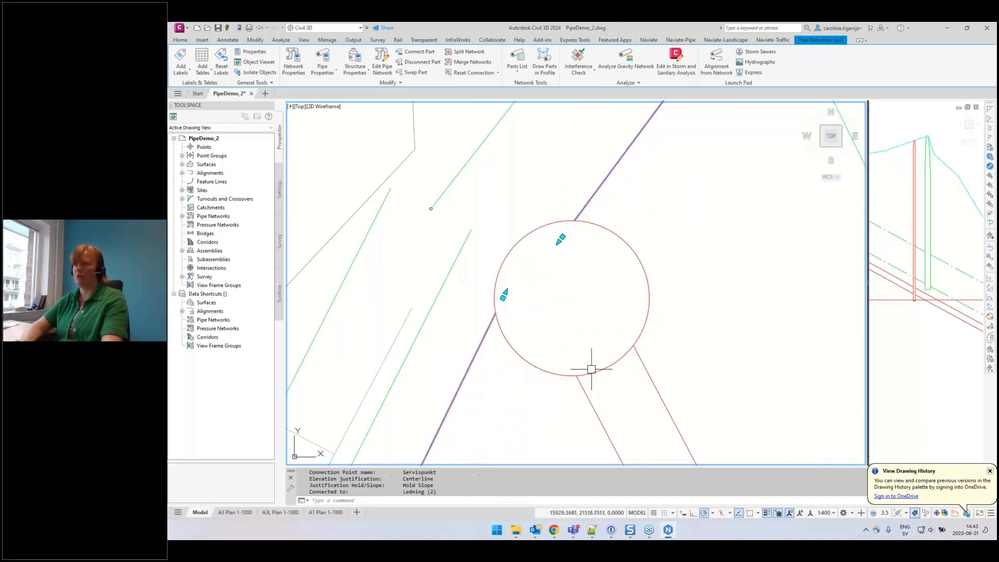
pyautogui.click(573, 298)
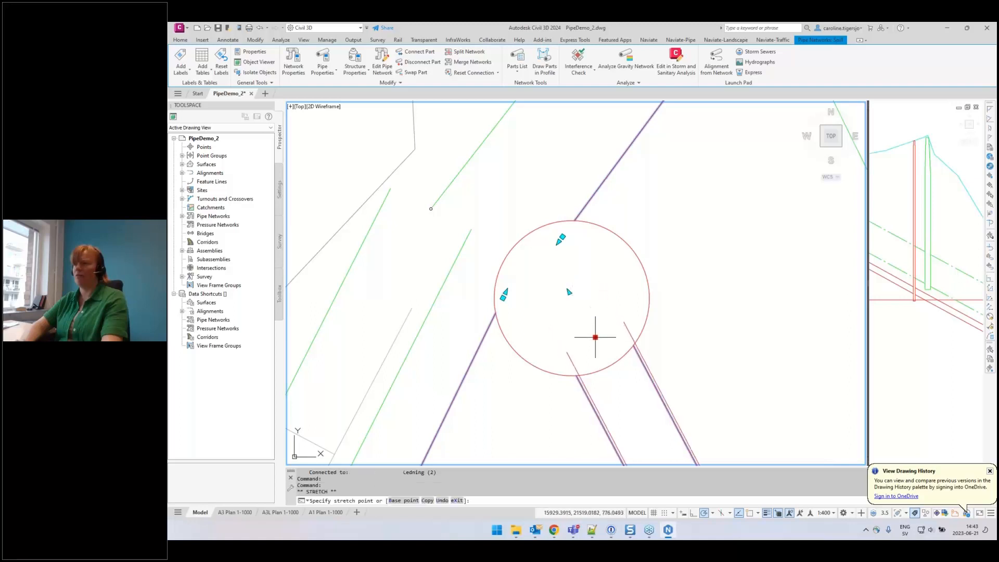
pyautogui.click(599, 350)
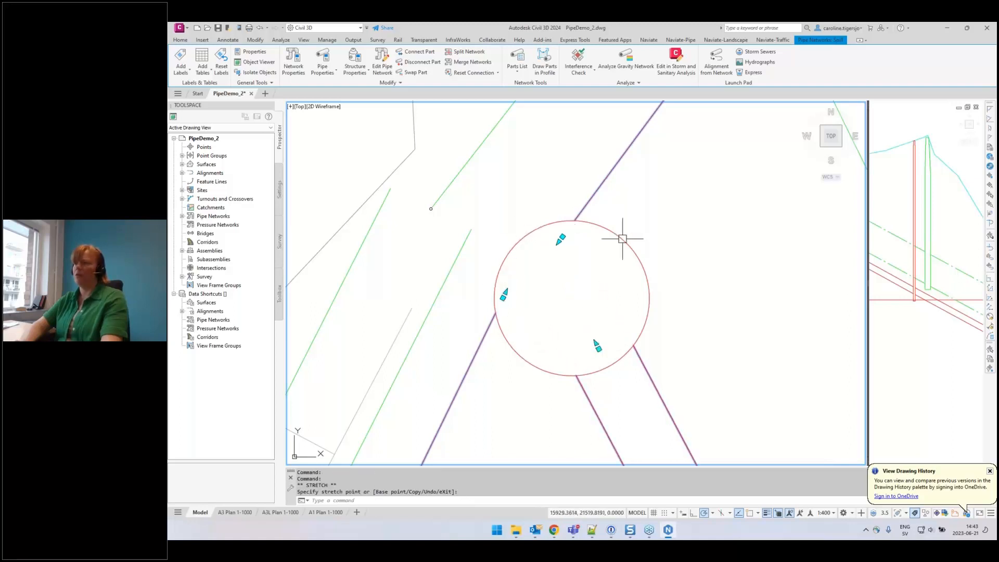
pyautogui.press('Escape')
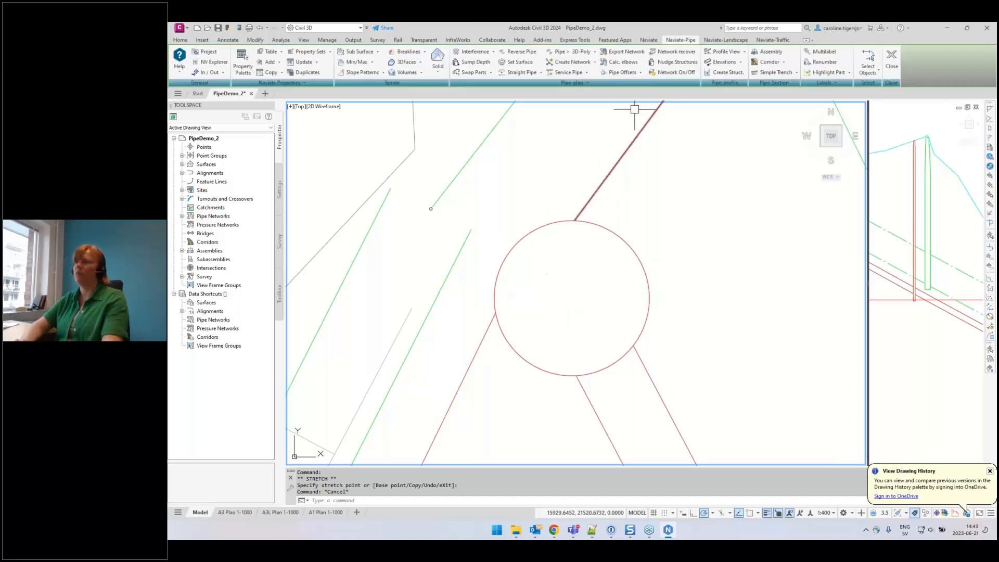
# Store the pipes' current offsets relative to the structure centres with Store Pipe Offsets, using the Store option.
pyautogui.click(641, 74)
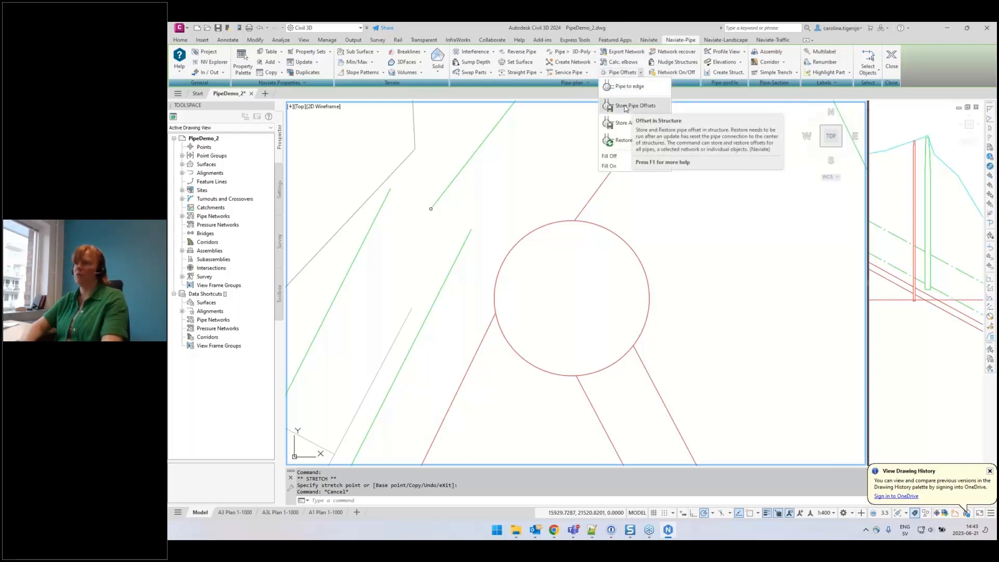
pyautogui.click(626, 110)
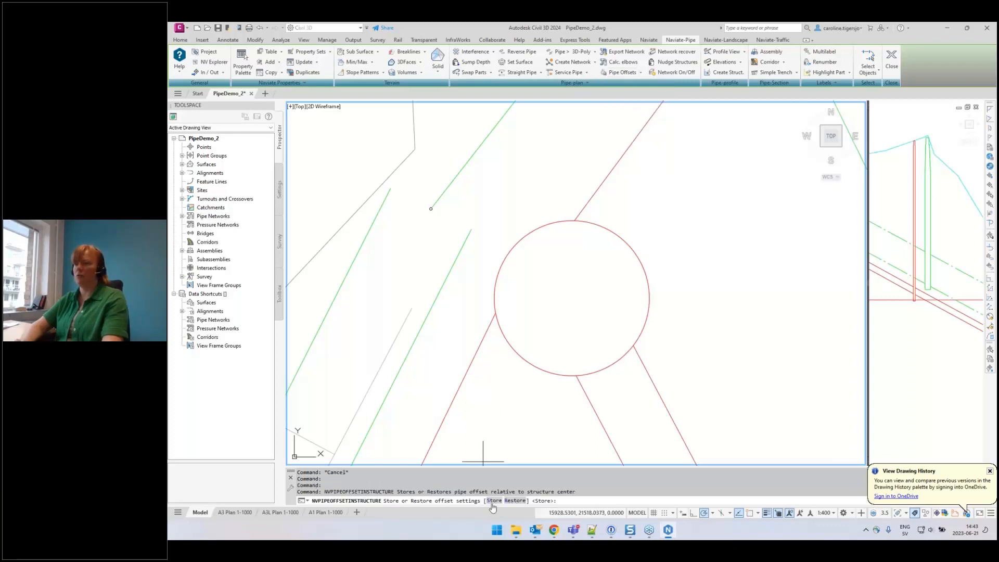
pyautogui.press('ctrl')
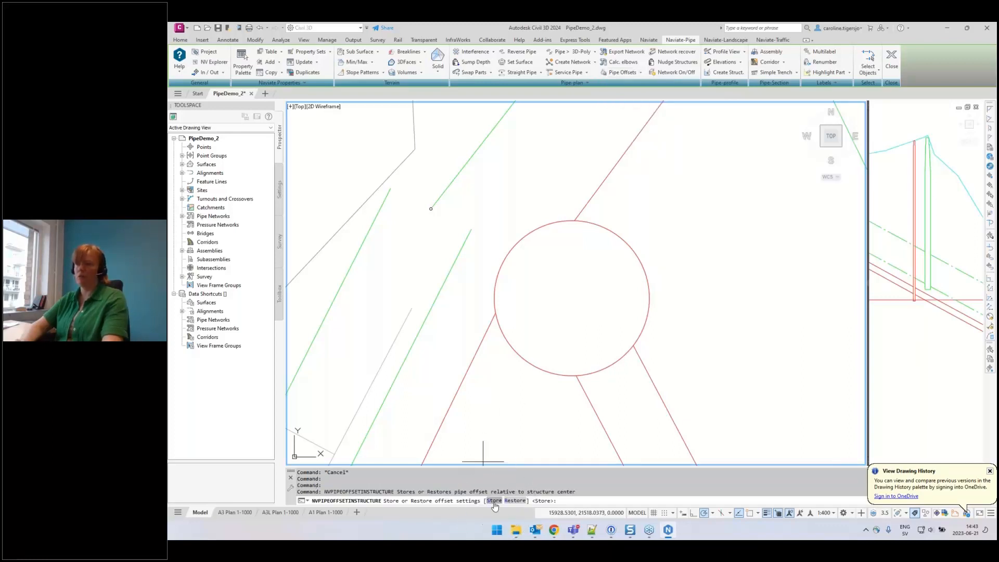
pyautogui.click(494, 501)
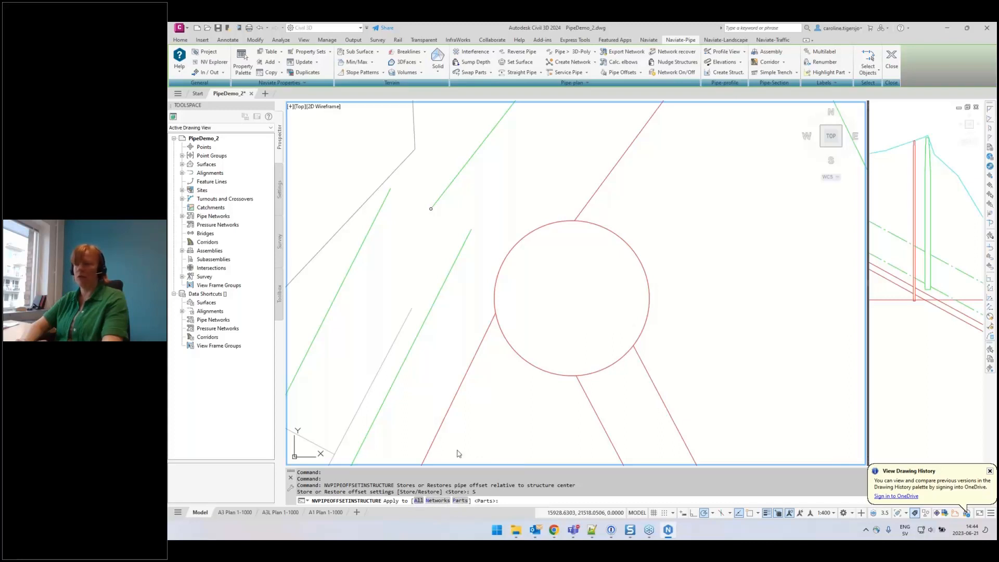
pyautogui.press('Return')
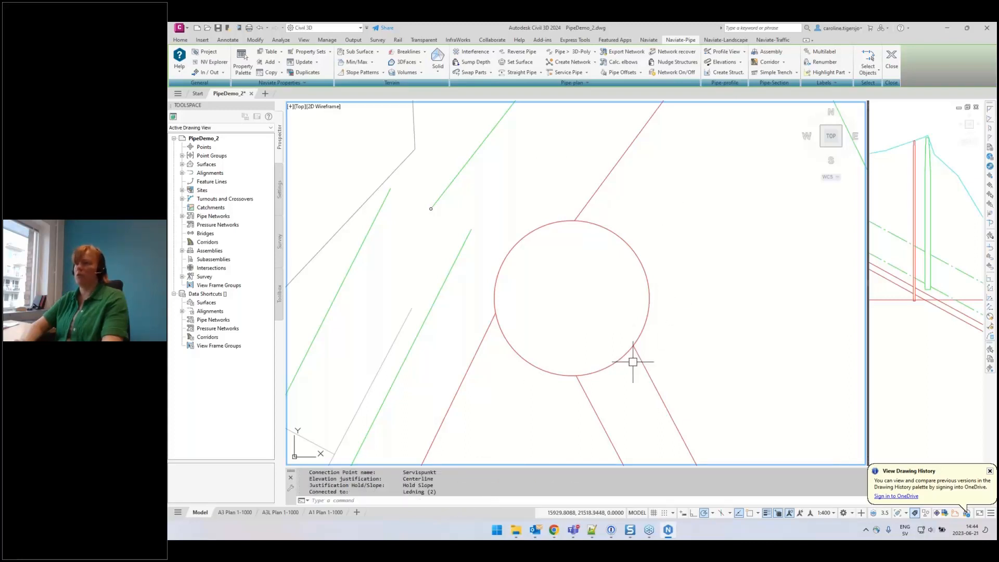
# Move the large red manhole by its centre a little over one radius to the east, then clear the selection.
pyautogui.click(630, 243)
pyautogui.click(572, 297)
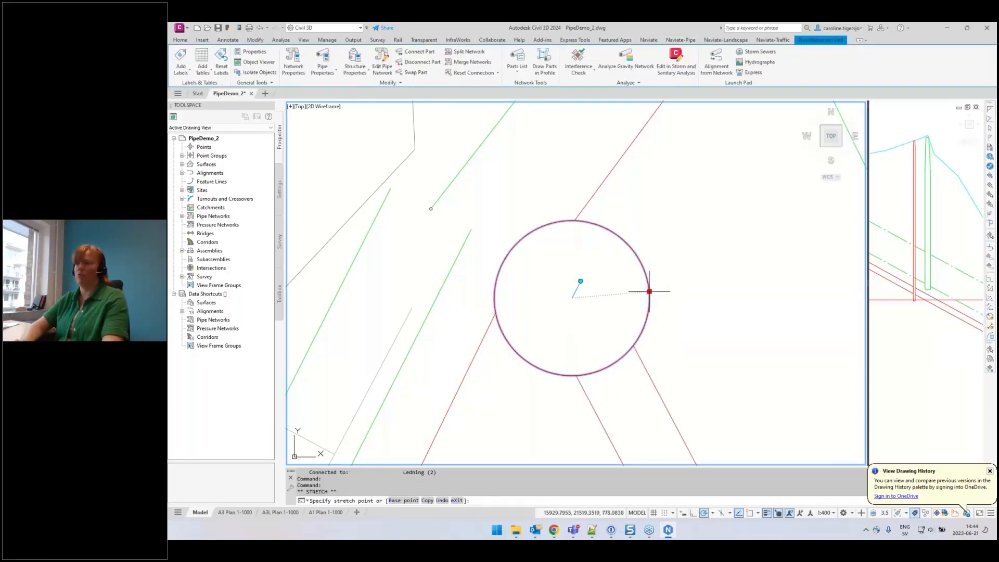
pyautogui.click(667, 287)
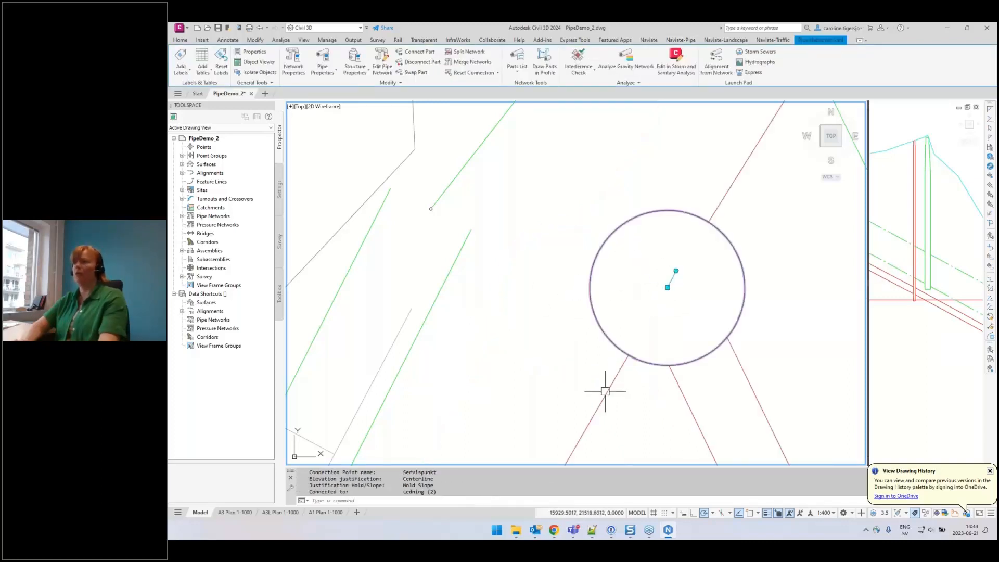
pyautogui.press('Escape')
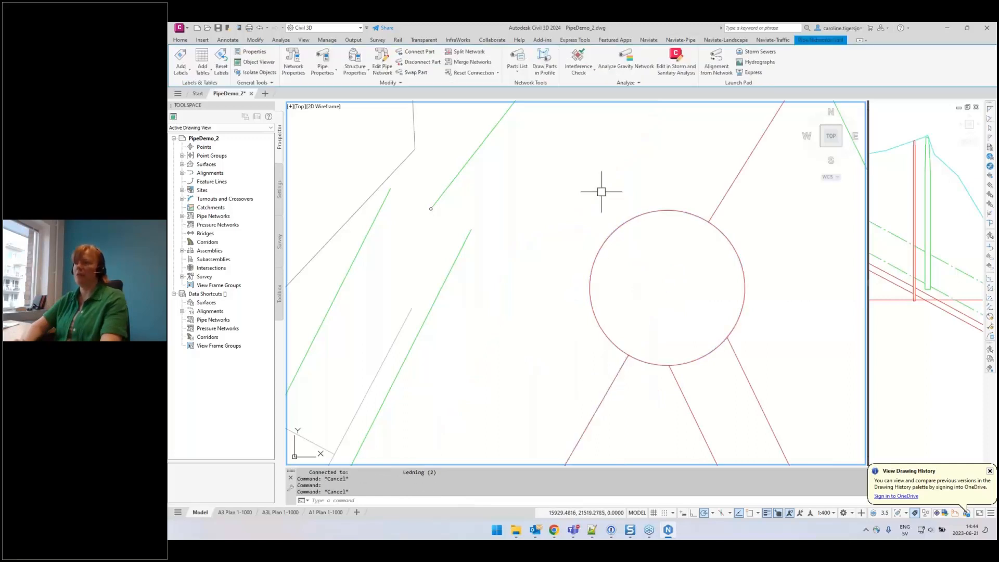
pyautogui.press('Escape')
pyautogui.press('Escape')
# Restore the stored pipe offsets relative to the structure centres, using the Restore option applied to All.
pyautogui.click(640, 72)
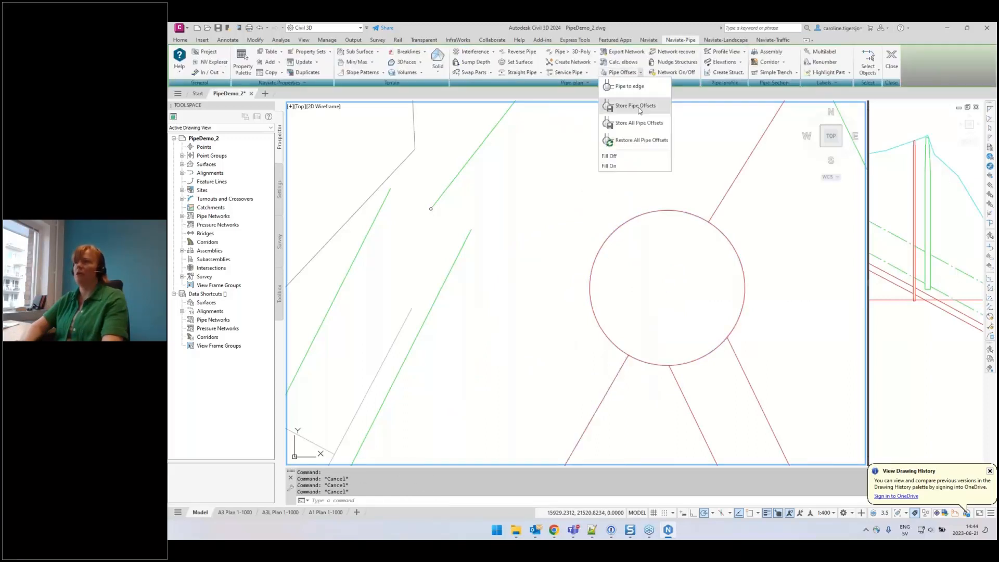
pyautogui.click(638, 106)
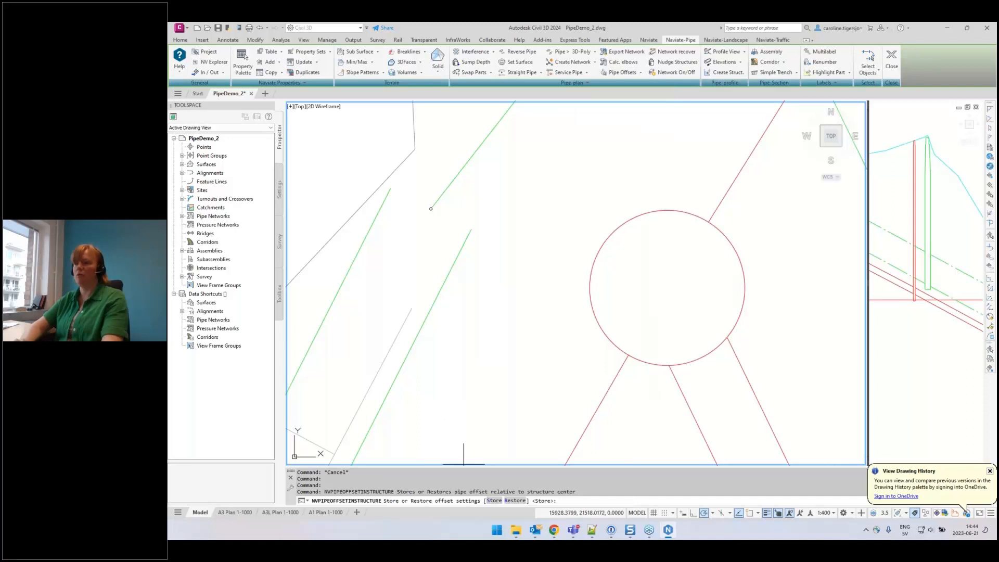
pyautogui.click(514, 501)
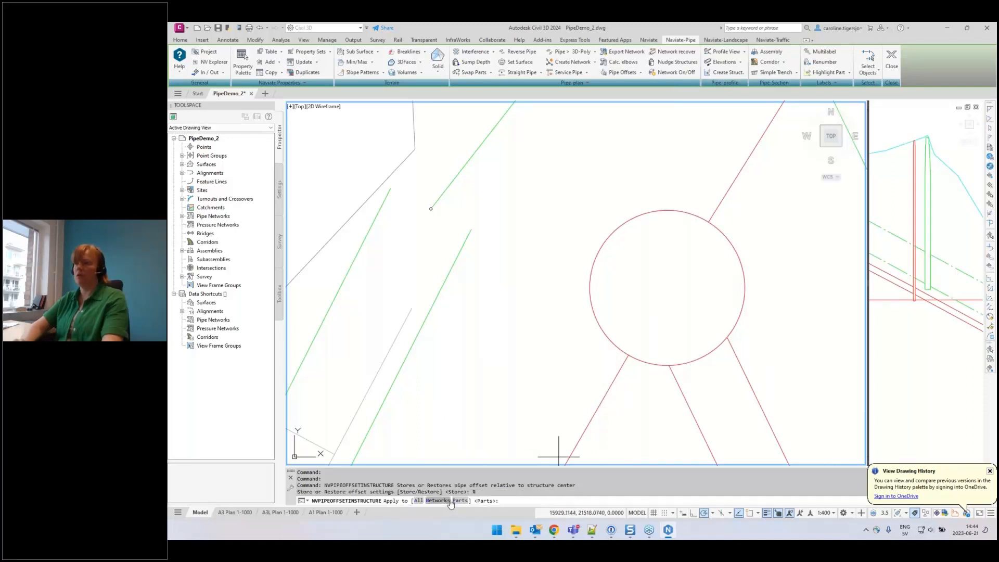
pyautogui.click(419, 501)
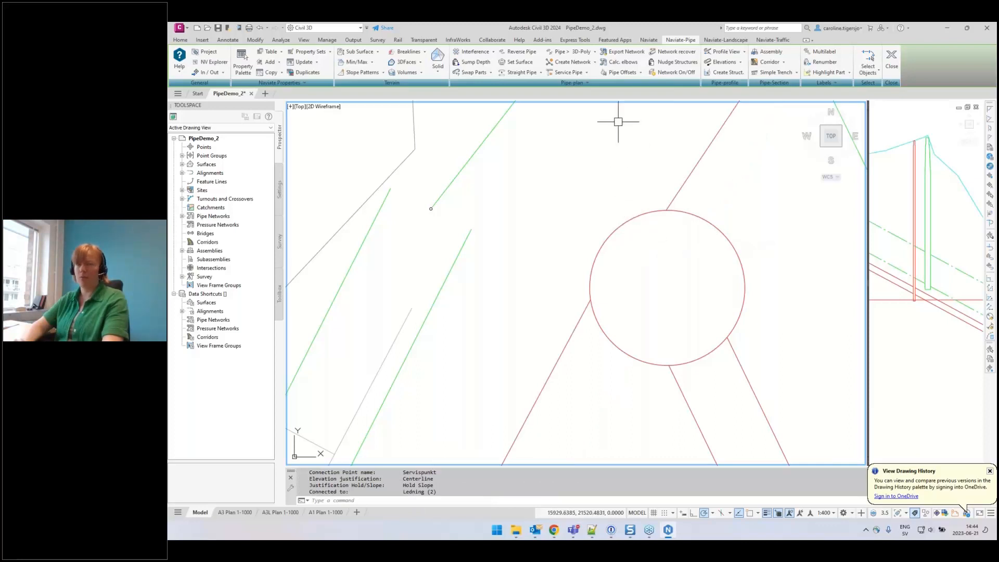
# Run Pipe to edge on the red pipe southwest of the manhole, applying the change to its whole network.
pyautogui.click(641, 74)
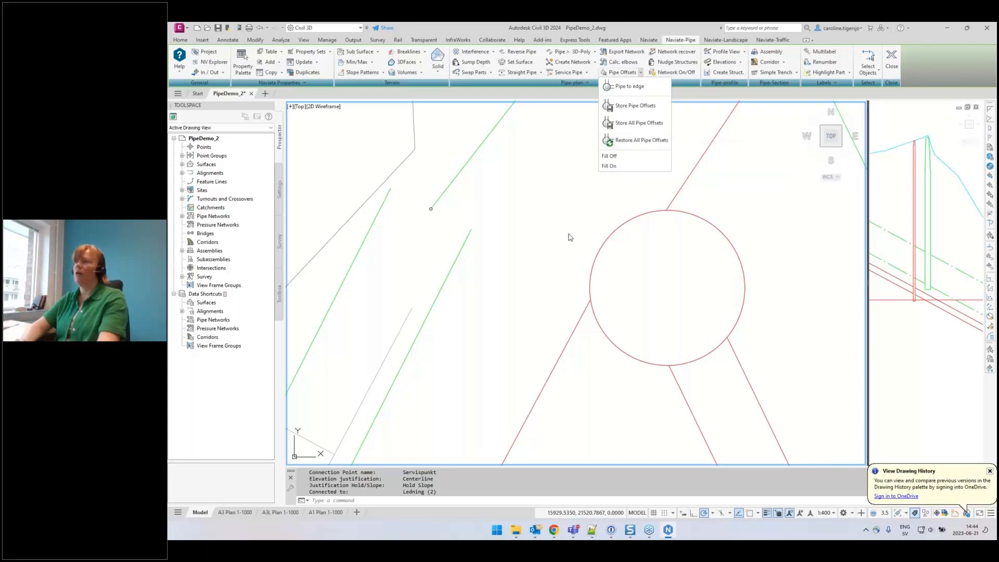
pyautogui.press('Escape')
pyautogui.click(640, 72)
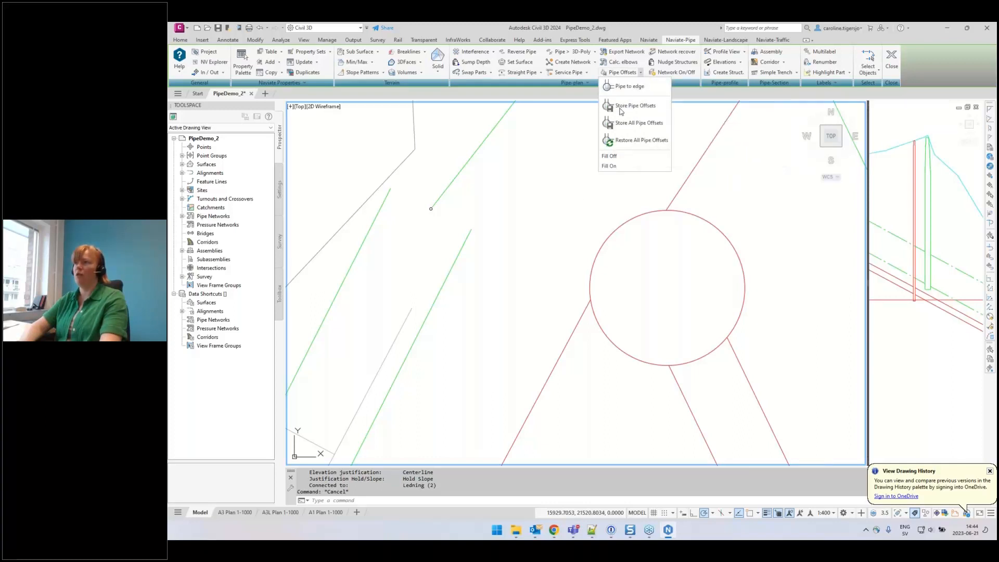
pyautogui.click(629, 87)
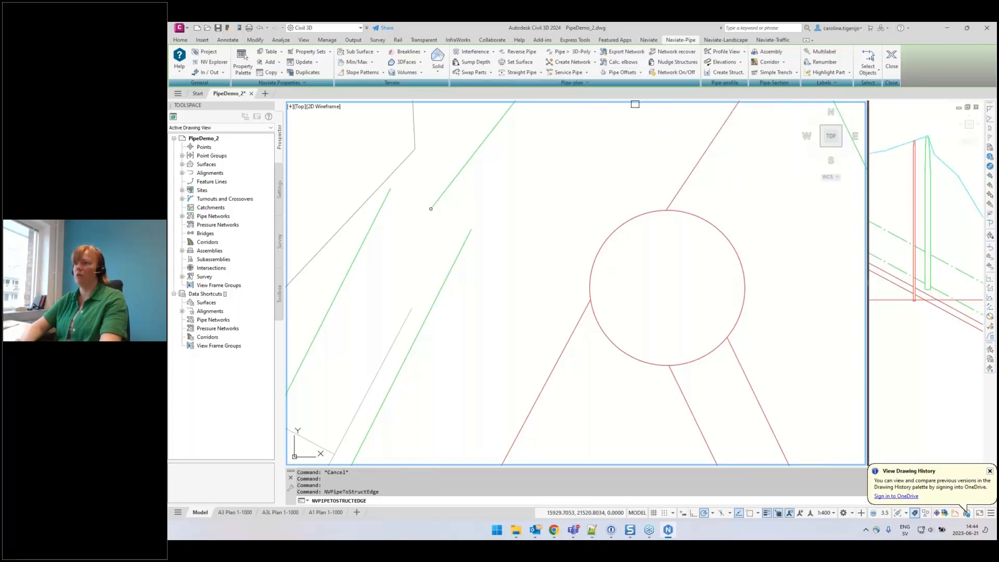
pyautogui.click(561, 351)
pyautogui.press('Return')
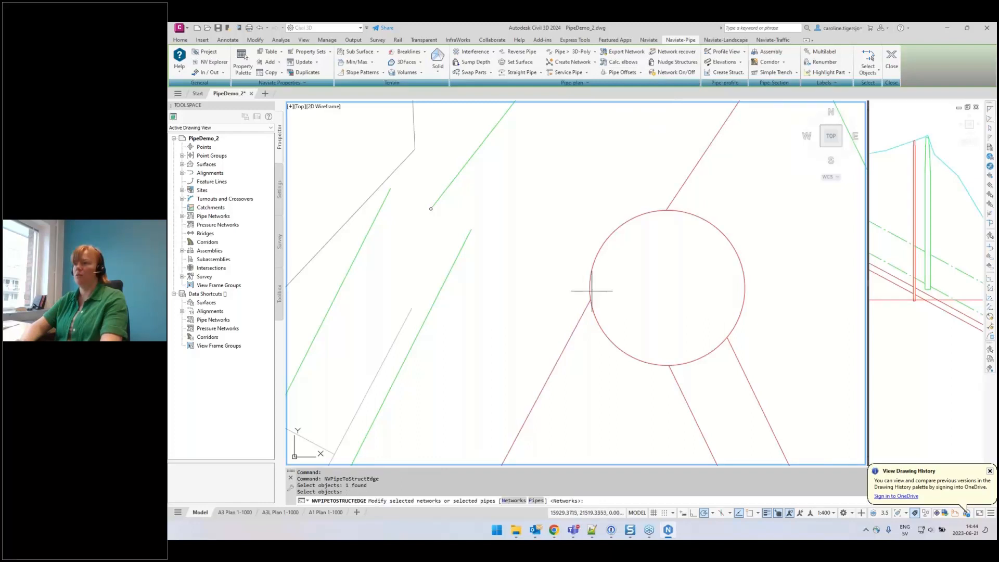
pyautogui.click(512, 502)
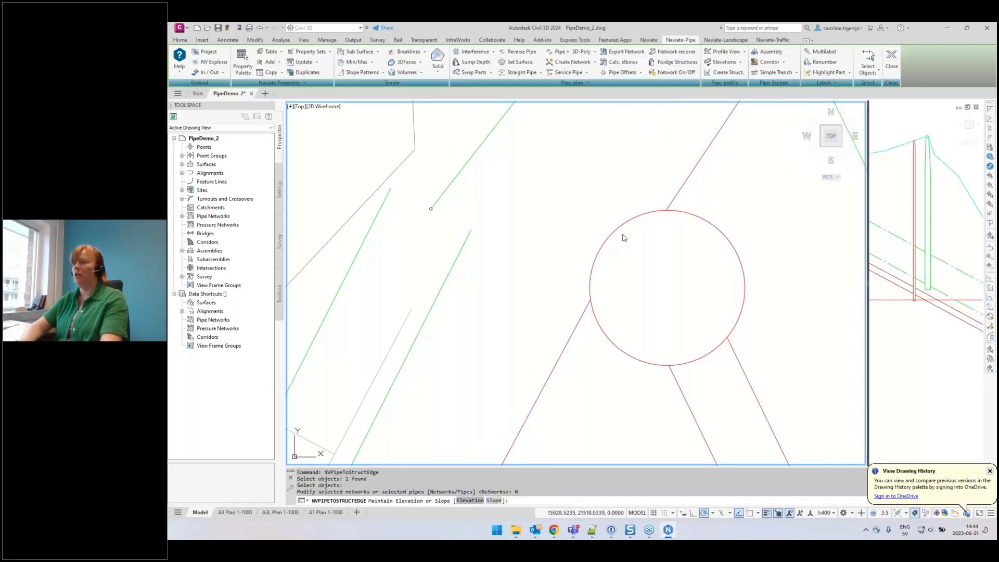
# Check the northeast pipe's end at structure 23 and store all pipe offsets.
pyautogui.scroll(-13, 597, 245)
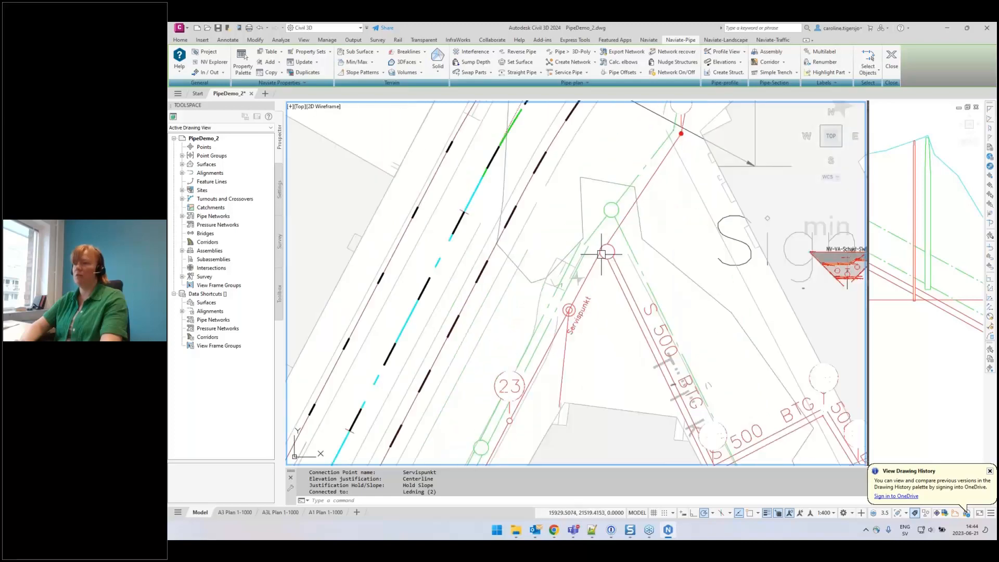
pyautogui.scroll(10, 572, 307)
pyautogui.click(516, 413)
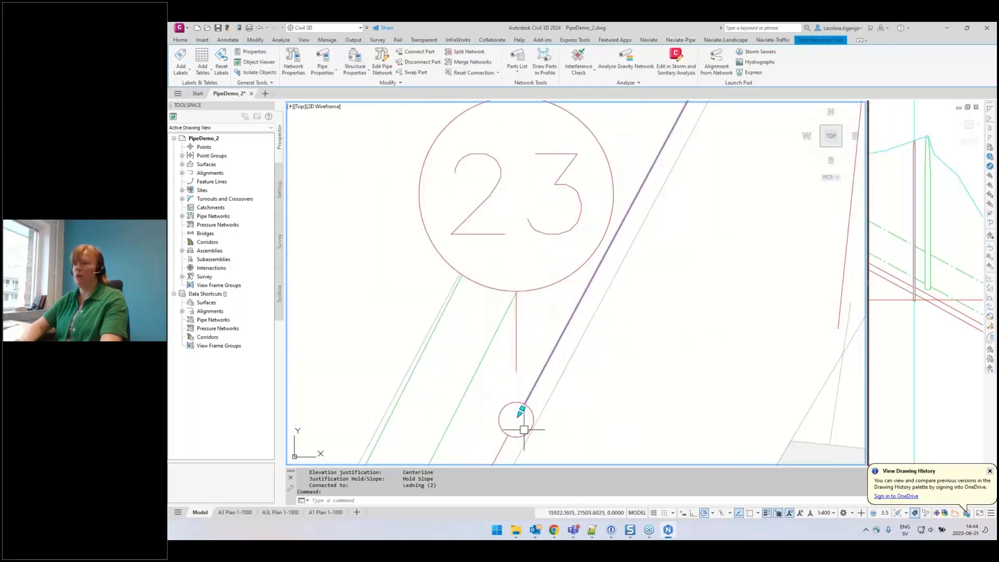
pyautogui.scroll(3, 513, 403)
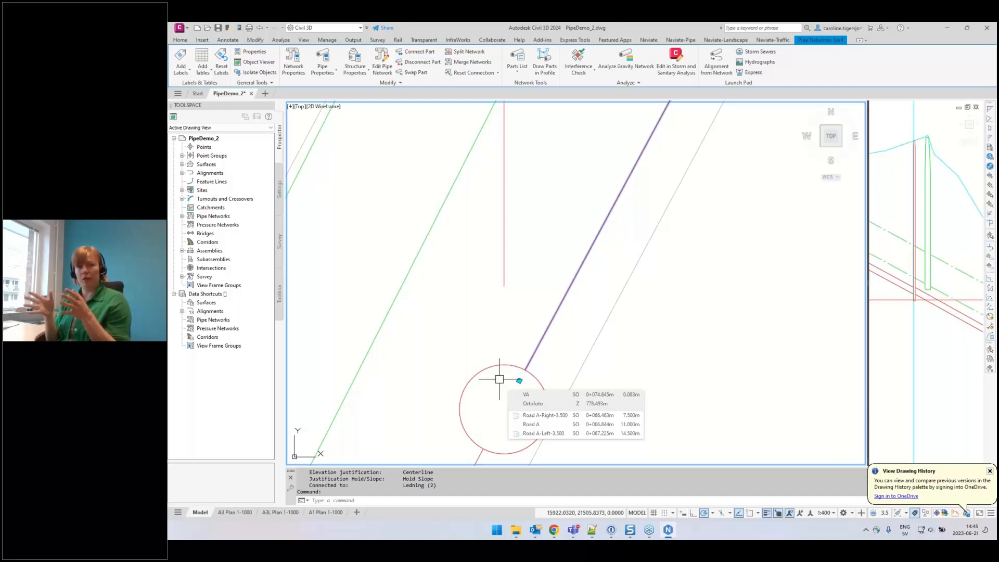
pyautogui.moveTo(493, 334); pyautogui.dragTo(508, 248, button='middle')
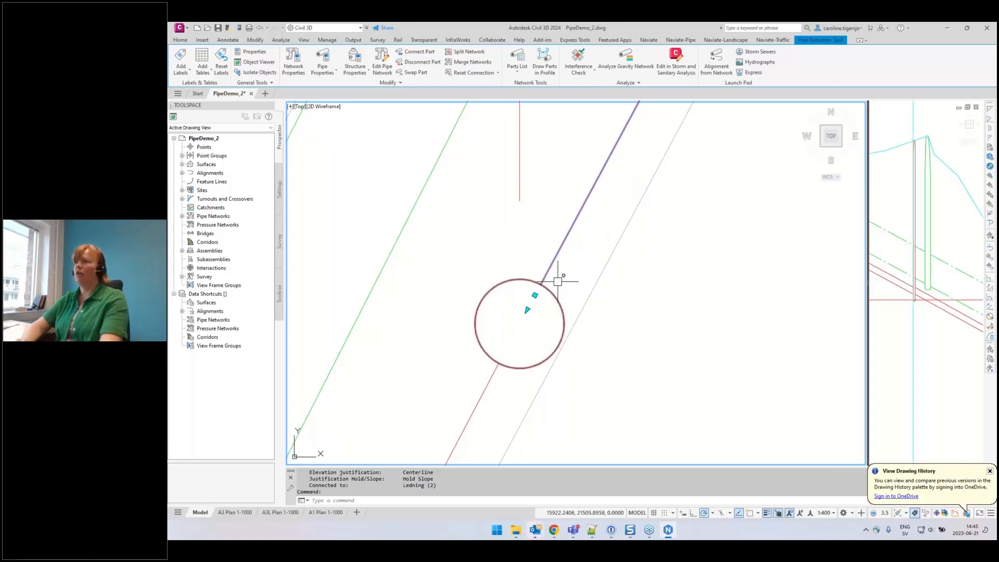
pyautogui.press('Escape')
pyautogui.click(642, 74)
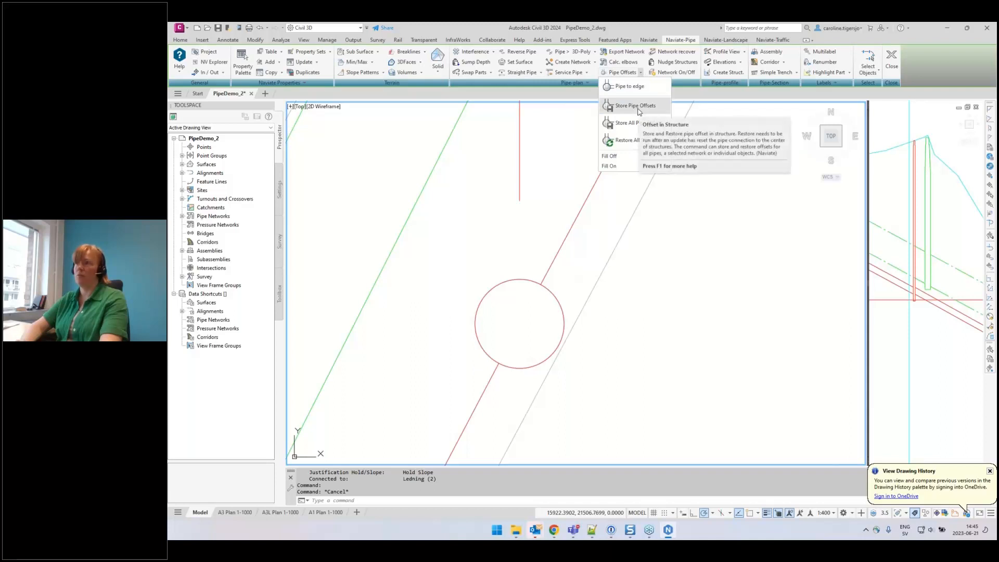
pyautogui.click(639, 122)
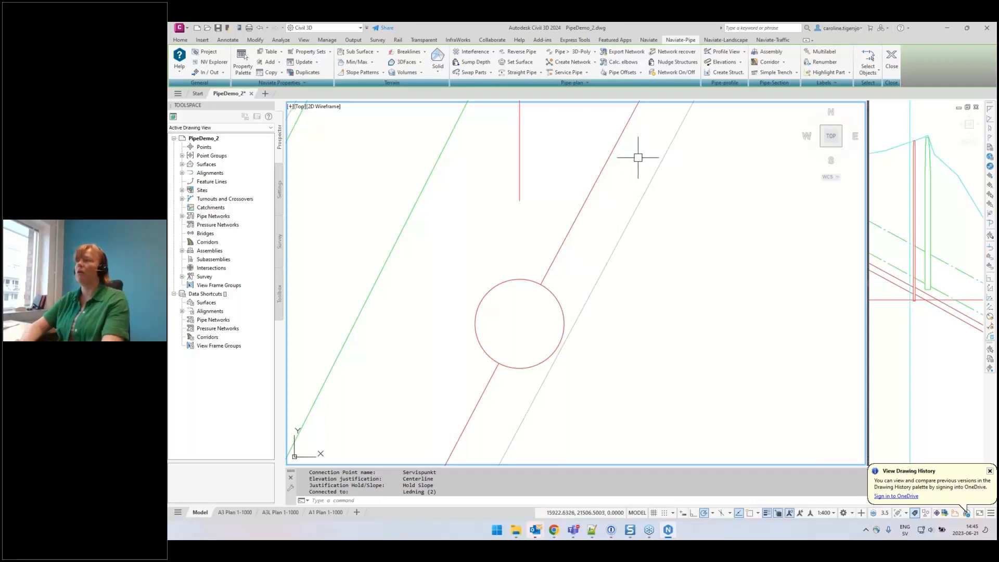
# Nudge the whole network with Nudge Structures from structure 23, accepting the default displacements (X 0.003), and check the northeast pipe's end.
pyautogui.click(671, 66)
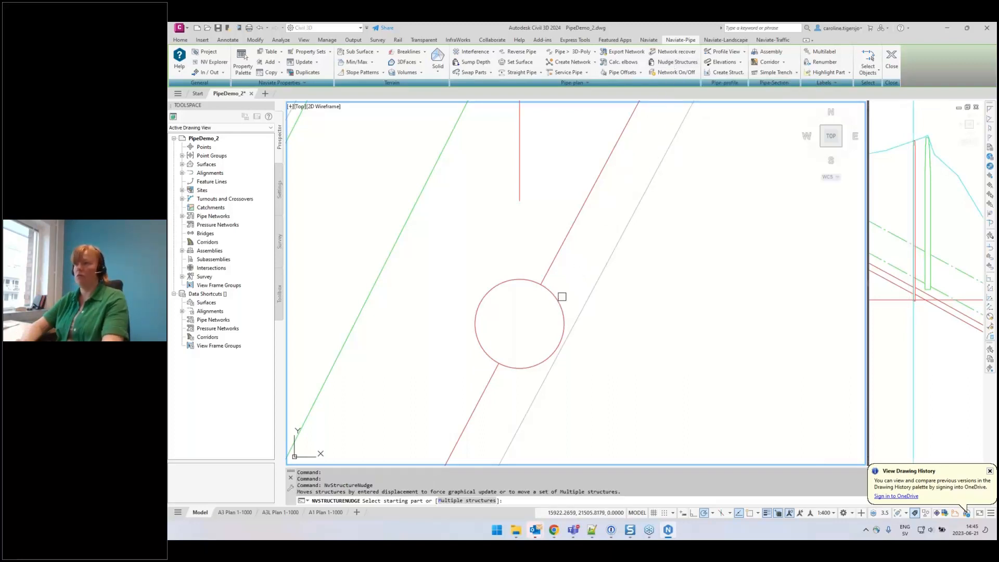
pyautogui.click(562, 296)
pyautogui.write('NET')
pyautogui.press('Return')
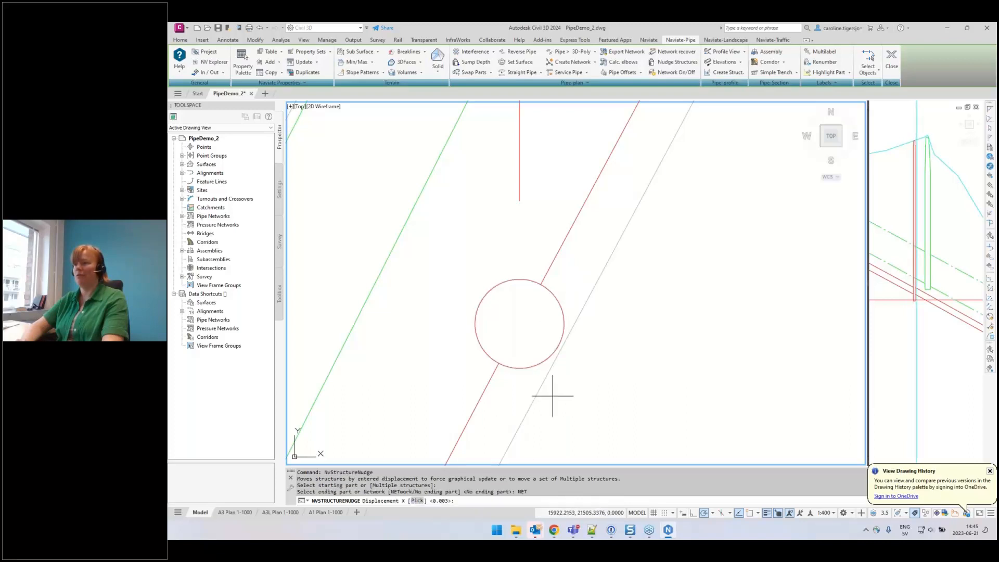
pyautogui.press('Return')
pyautogui.press('Return')
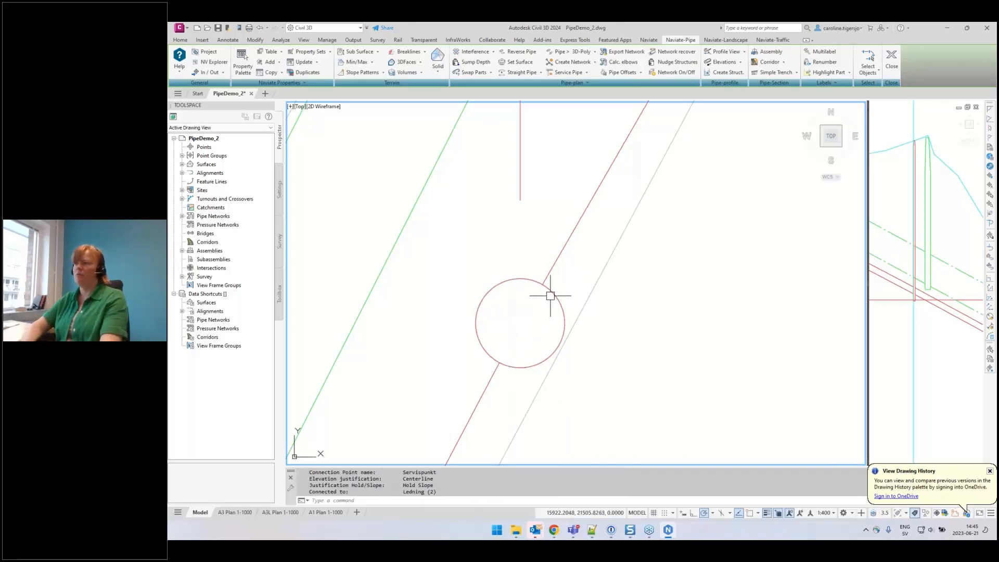
pyautogui.click(549, 270)
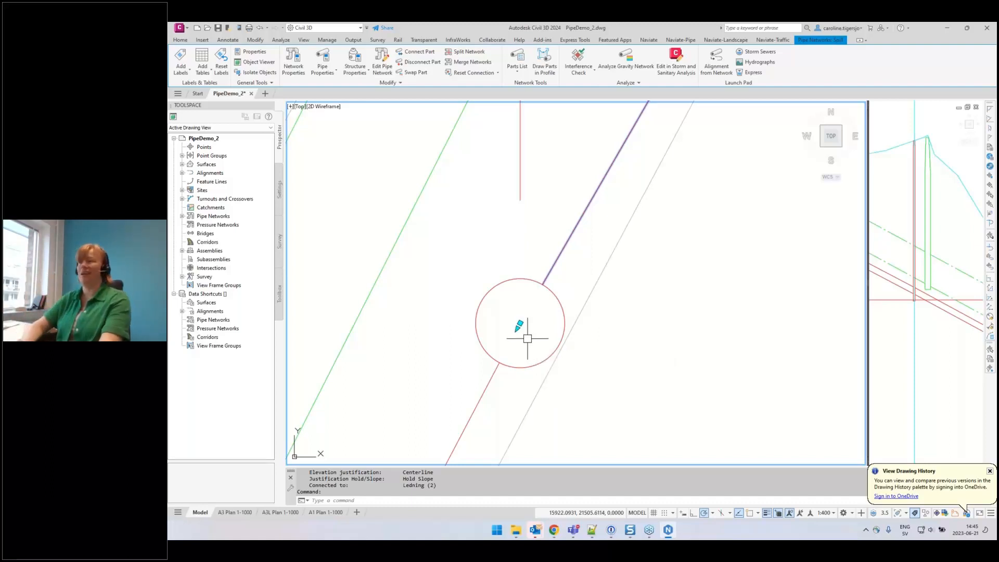
pyautogui.press('Escape')
# Restore all pipe offsets and check the northeast pipe's end at structure 23.
pyautogui.click(642, 74)
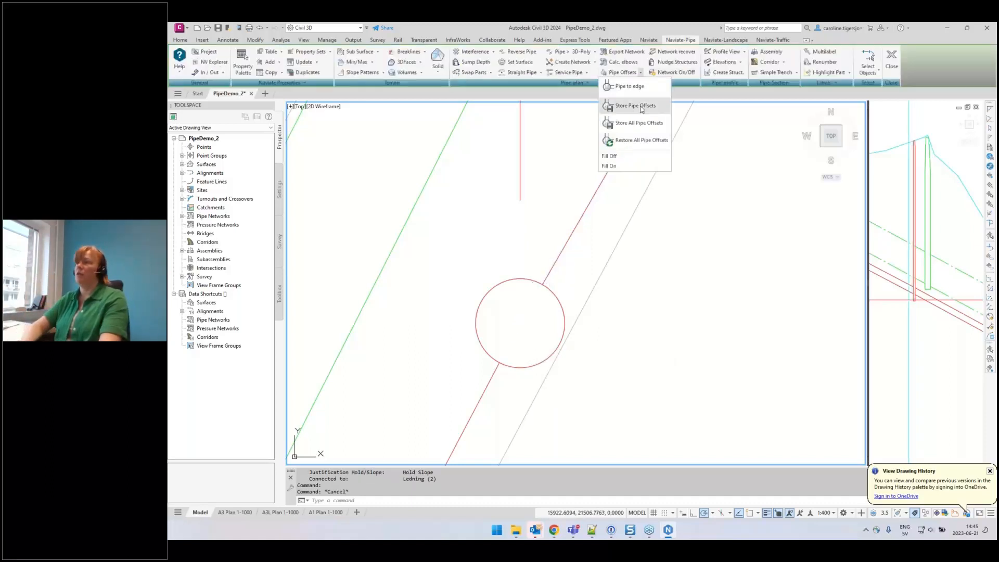
pyautogui.click(646, 140)
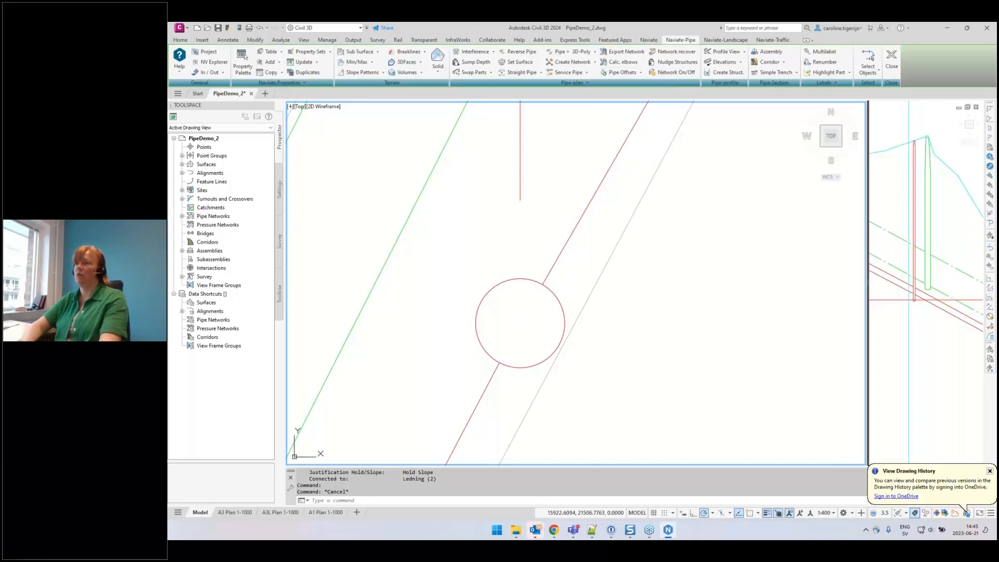
pyautogui.click(551, 256)
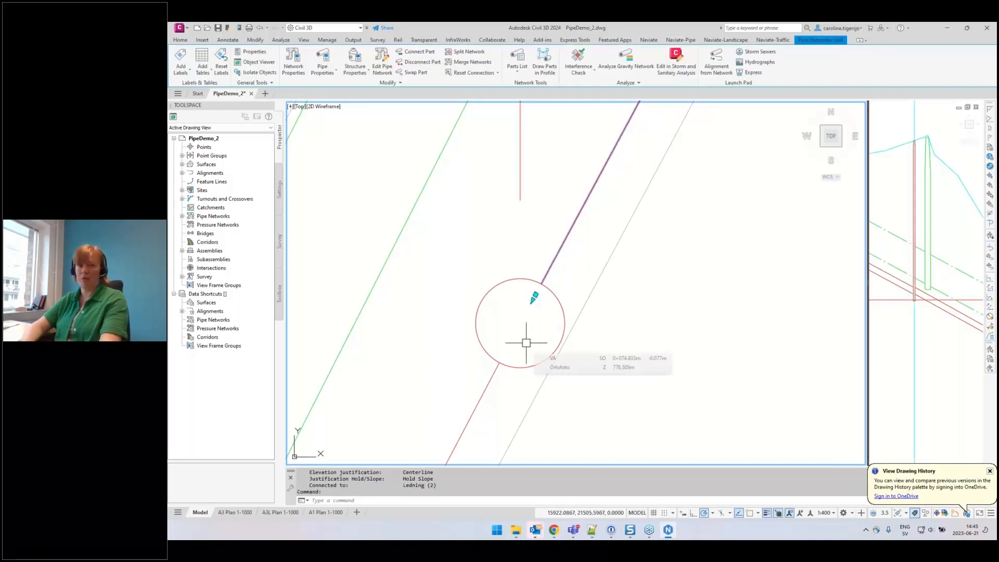
pyautogui.press('Escape')
pyautogui.press('Escape')
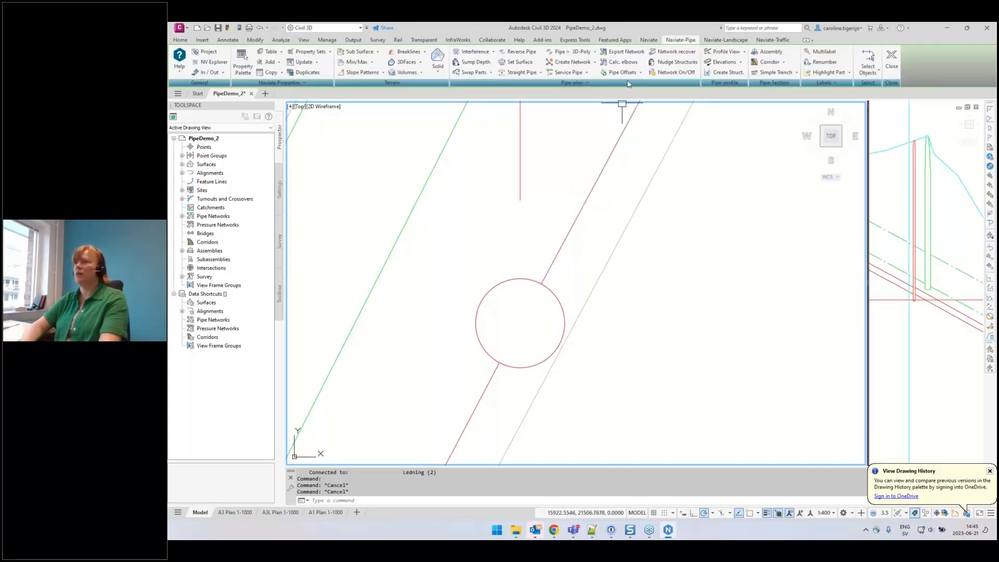
pyautogui.click(641, 73)
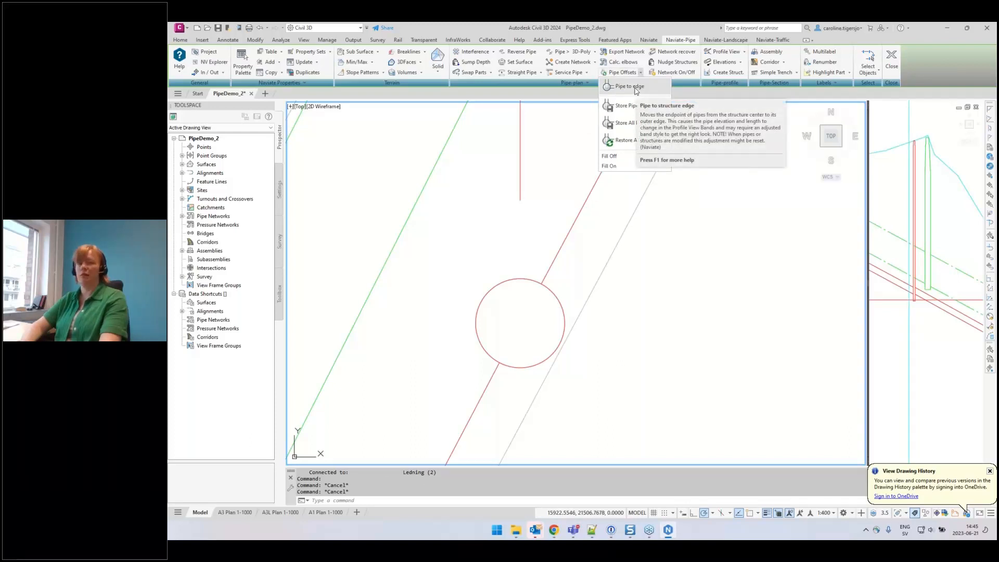
pyautogui.click(636, 87)
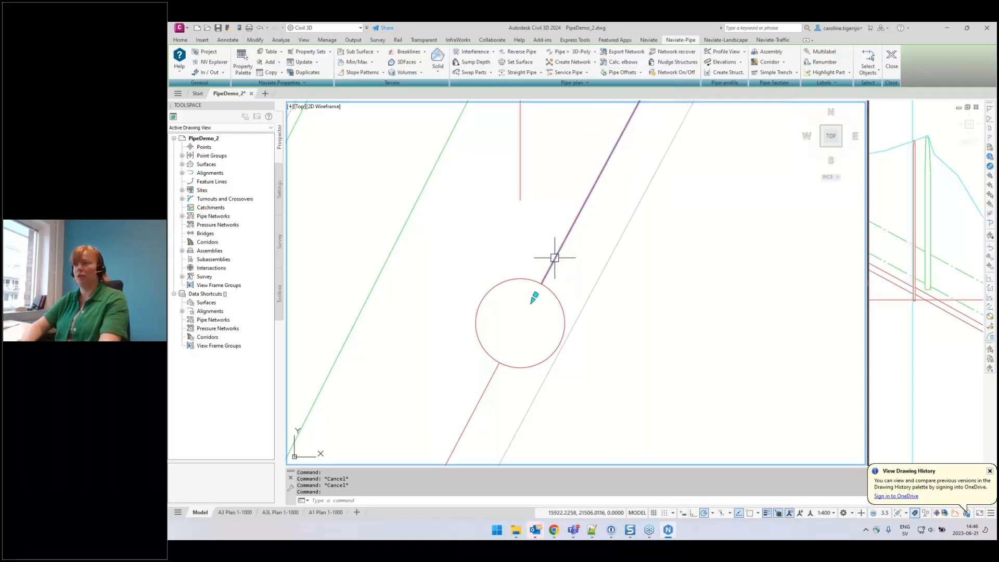
pyautogui.press('Escape')
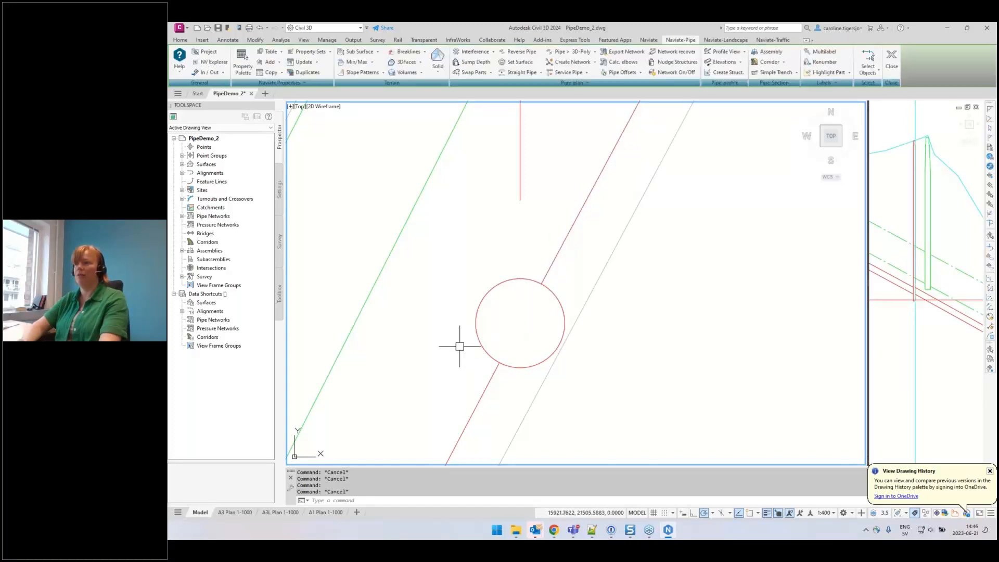
pyautogui.scroll(-8, 459, 346)
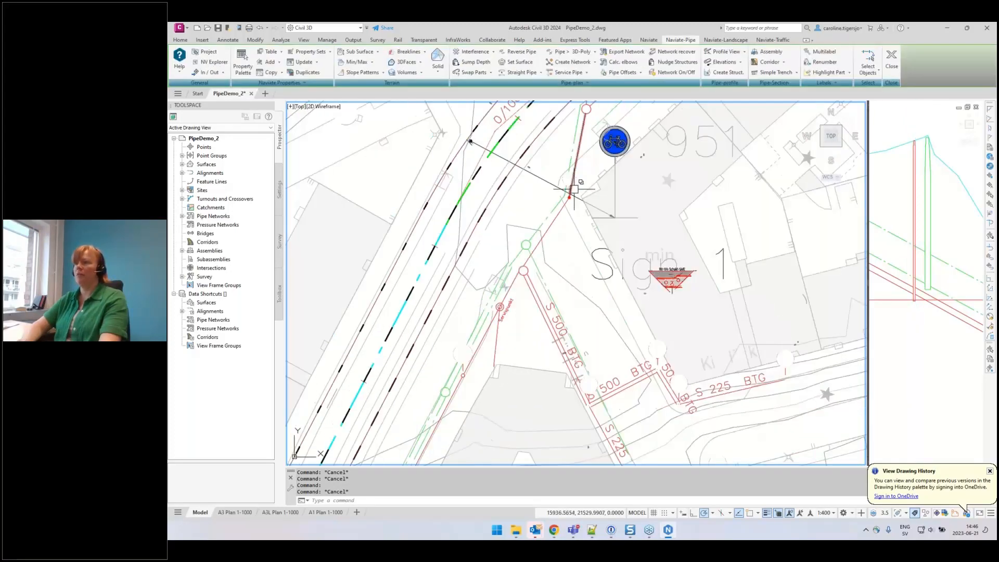
# Move the northeast pipe's end to the centre of the filled red structure.
pyautogui.scroll(6, 574, 189)
pyautogui.scroll(5, 536, 245)
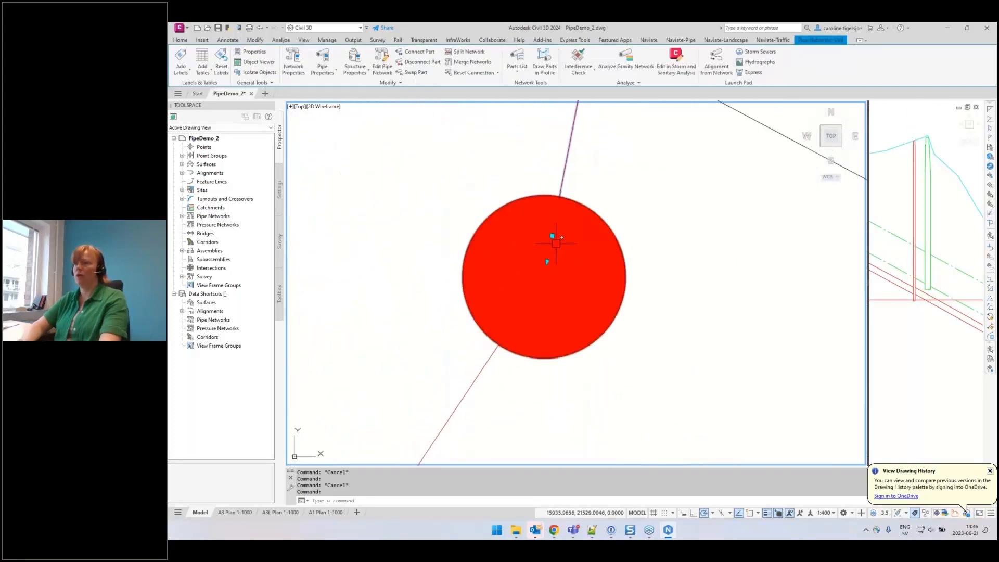
pyautogui.click(553, 236)
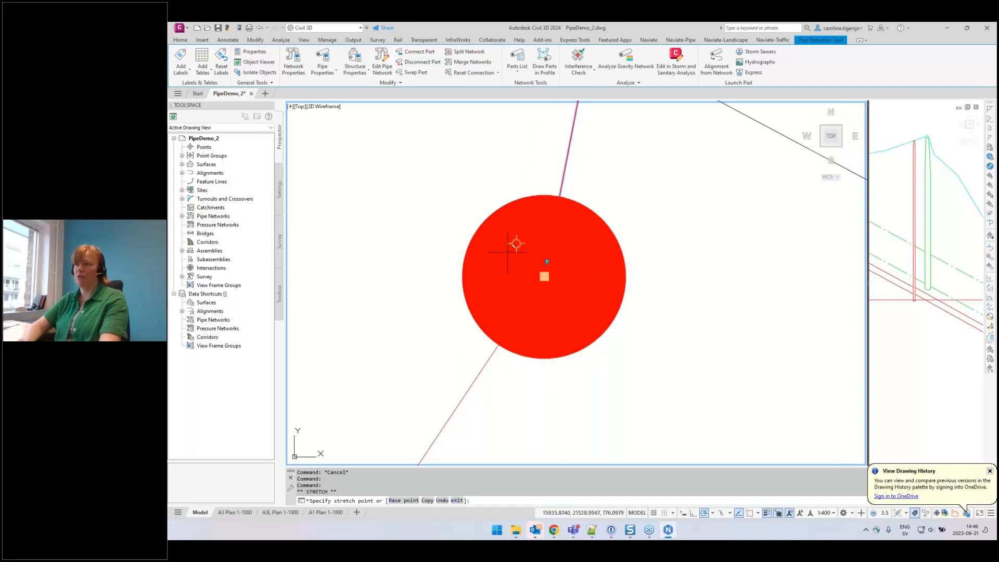
pyautogui.click(546, 276)
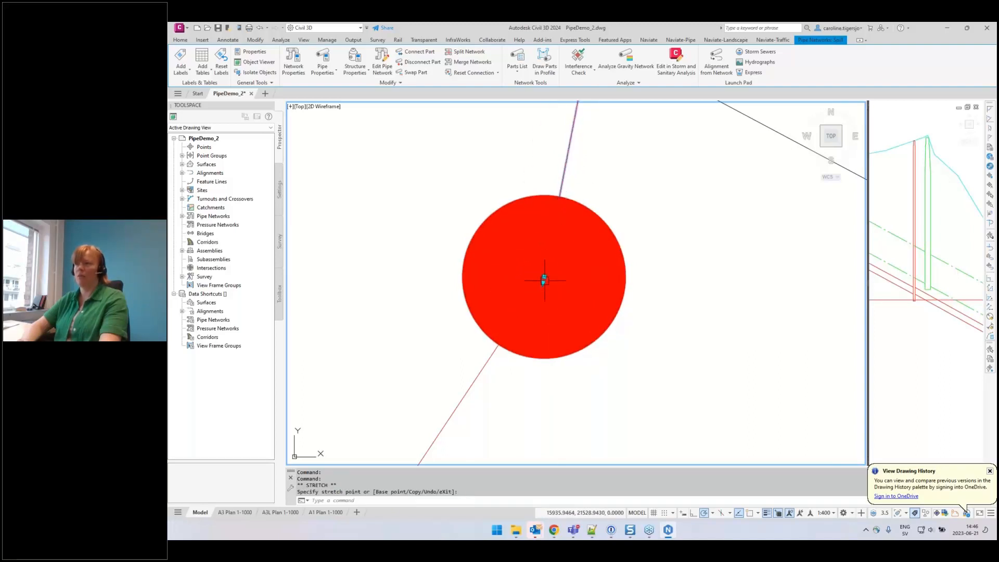
pyautogui.click(544, 277)
pyautogui.press('Escape')
pyautogui.press('Escape')
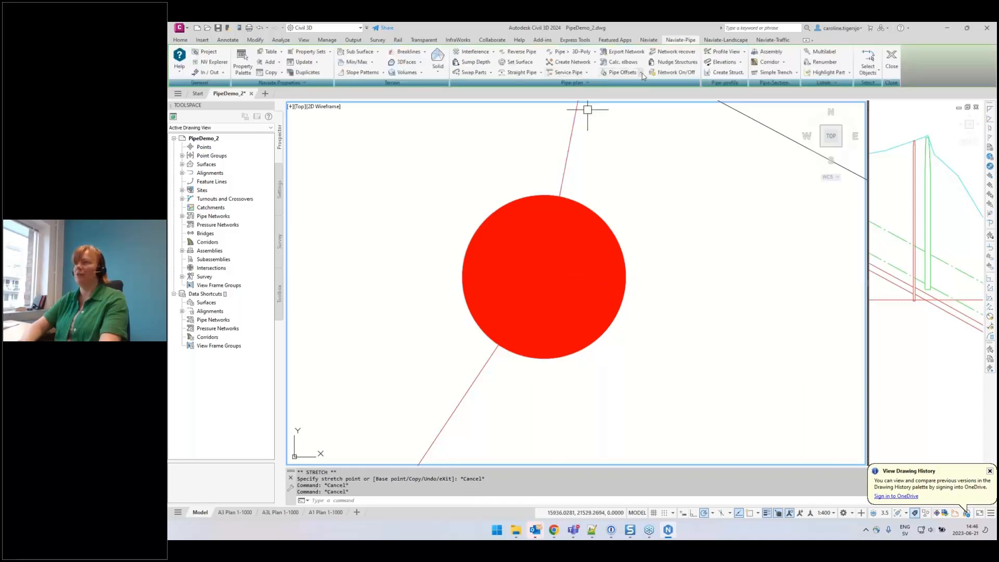
# Turn structure fill off and move the northeast pipe's end to a point west of the structure's centre.
pyautogui.click(642, 73)
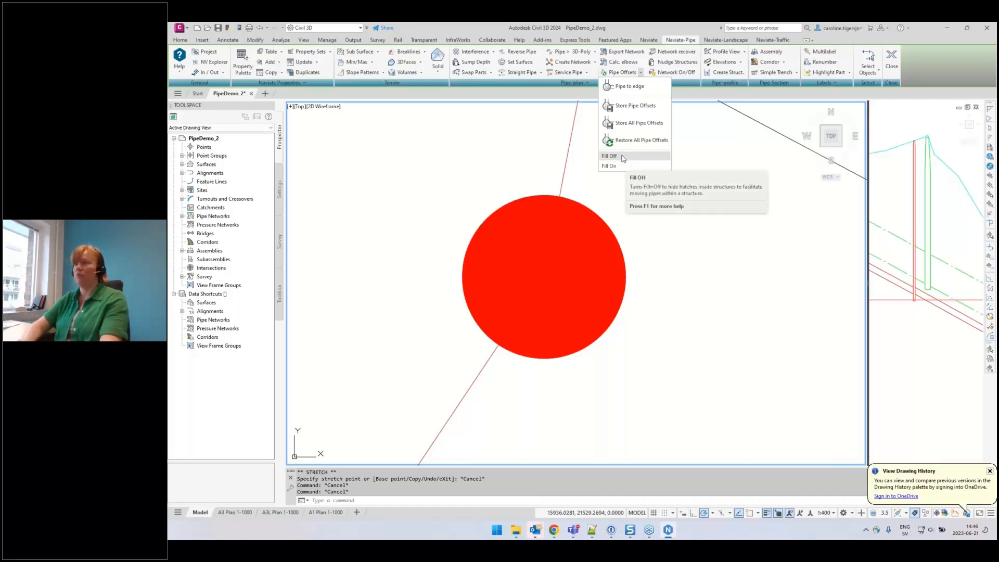
pyautogui.click(622, 156)
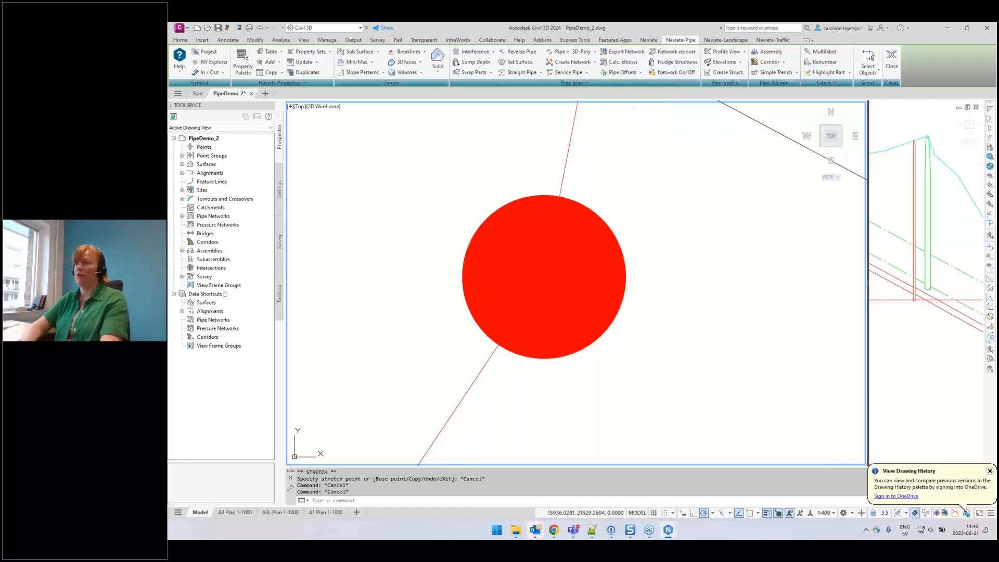
pyautogui.click(568, 156)
pyautogui.click(542, 276)
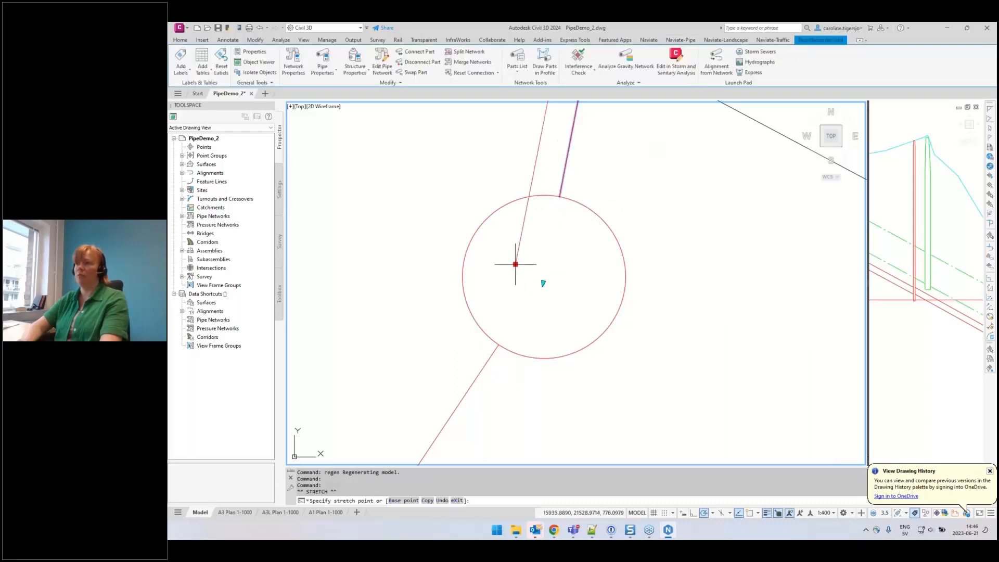
pyautogui.press('Escape')
pyautogui.press('Escape')
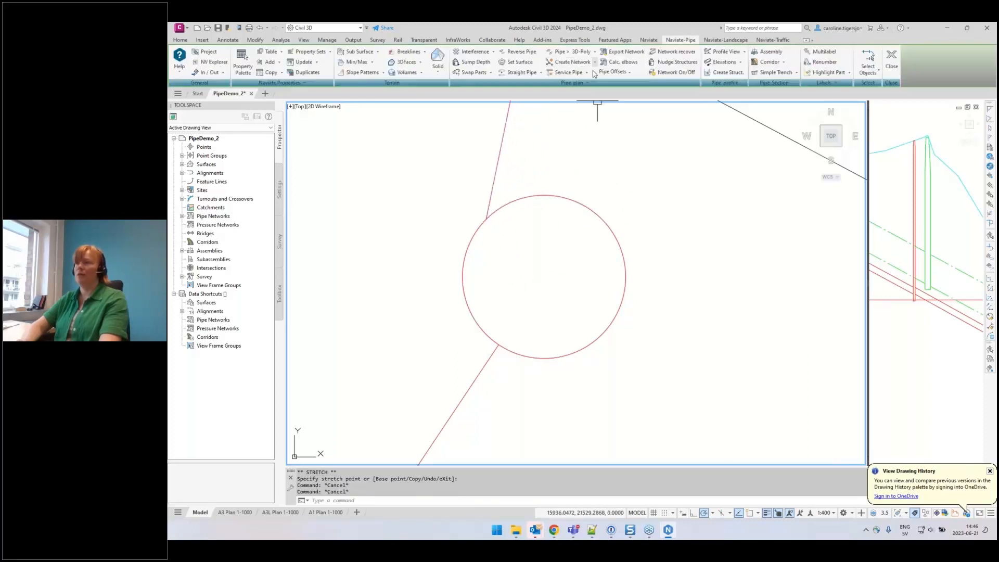
# Turn structure fill back on.
pyautogui.click(630, 76)
pyautogui.click(623, 166)
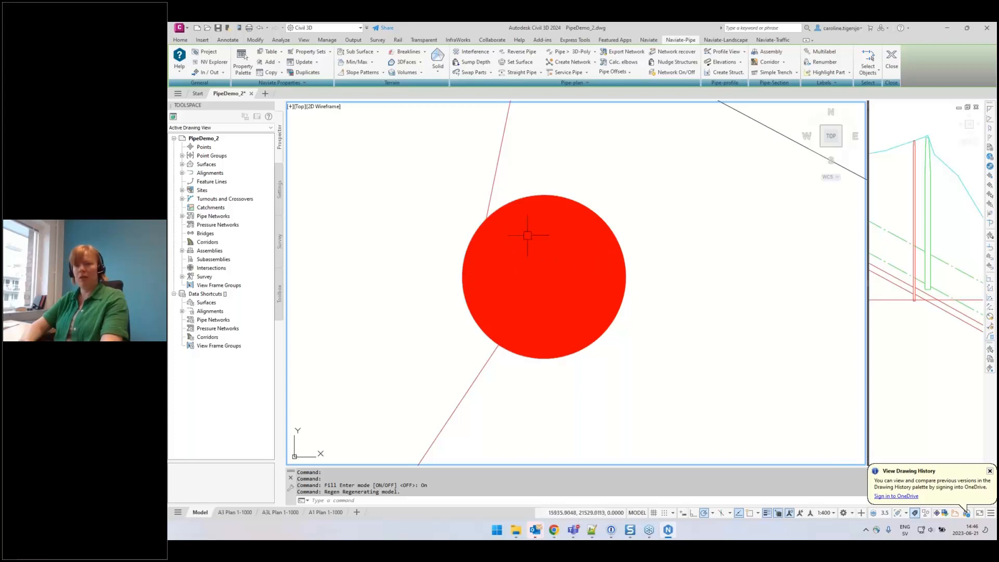
pyautogui.scroll(-10, 506, 214)
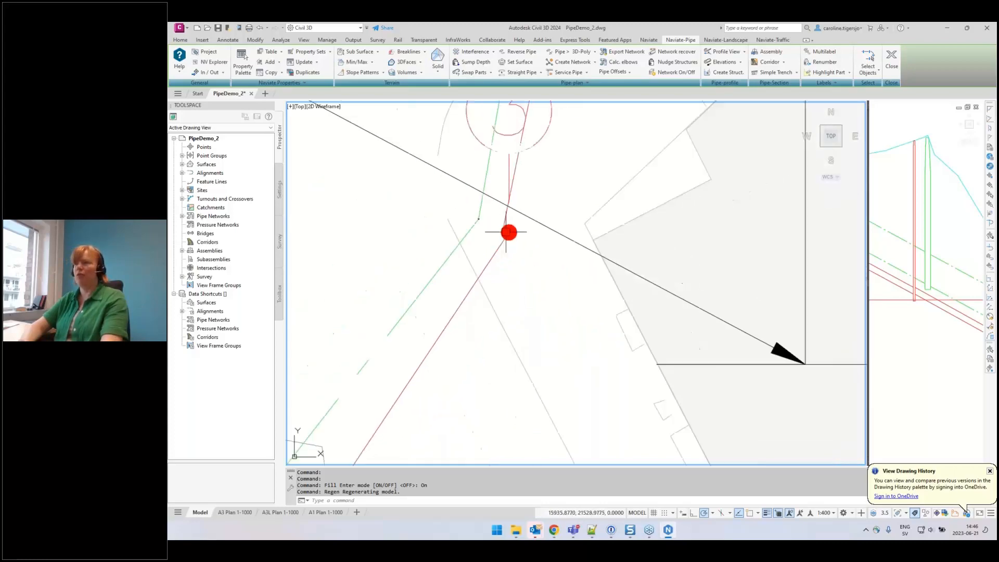
pyautogui.moveTo(500, 316); pyautogui.dragTo(560, 239, button='middle')
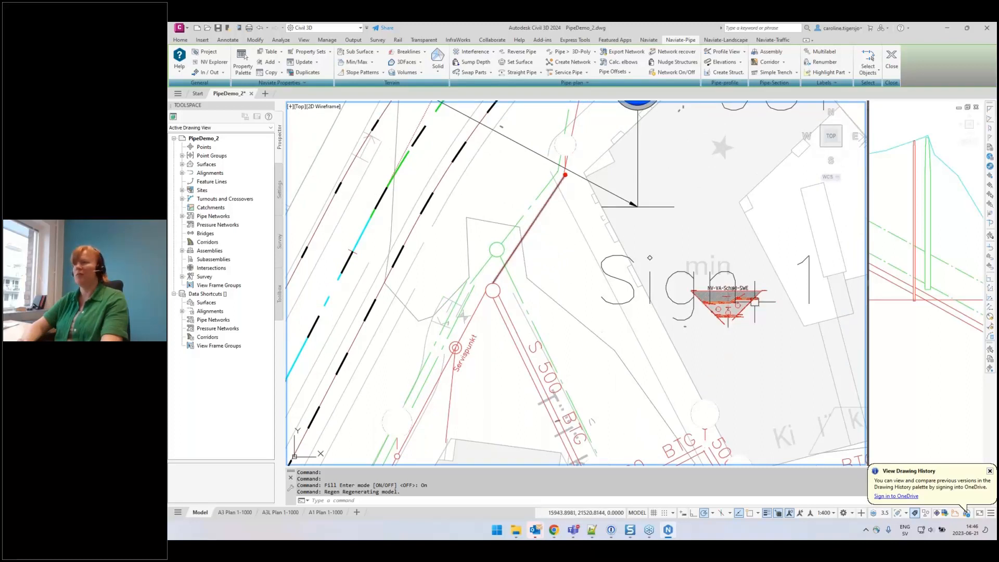
# Set the profile viewport to a SW Isometric view of the pipe networks and widen that viewport.
pyautogui.click(494, 51)
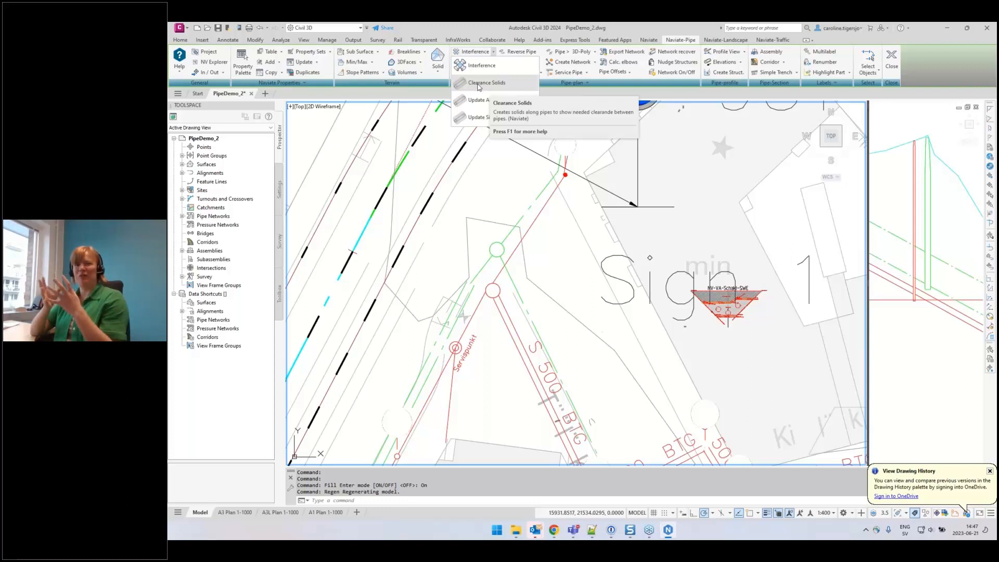
pyautogui.press('Escape')
pyautogui.click(919, 339)
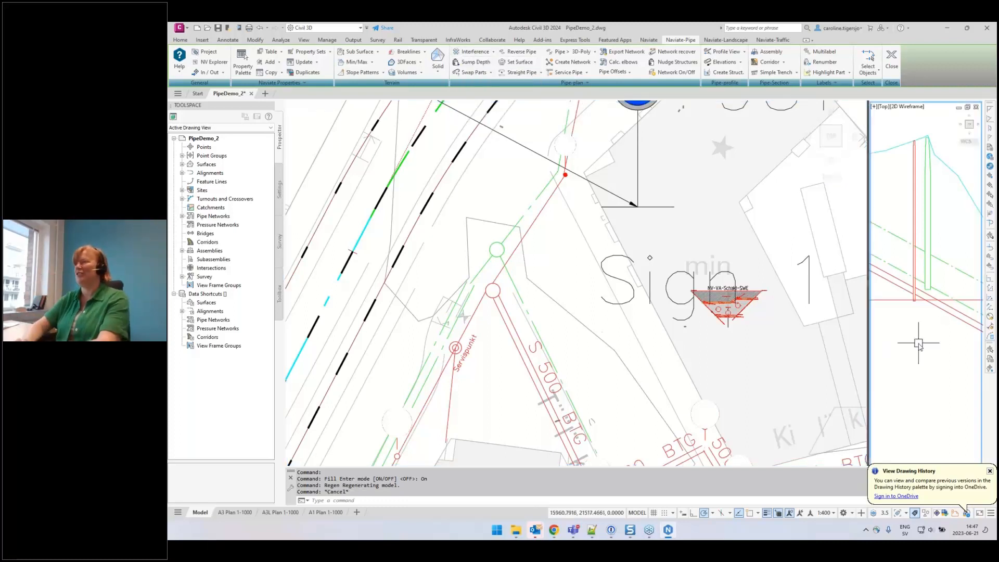
pyautogui.scroll(-10, 919, 314)
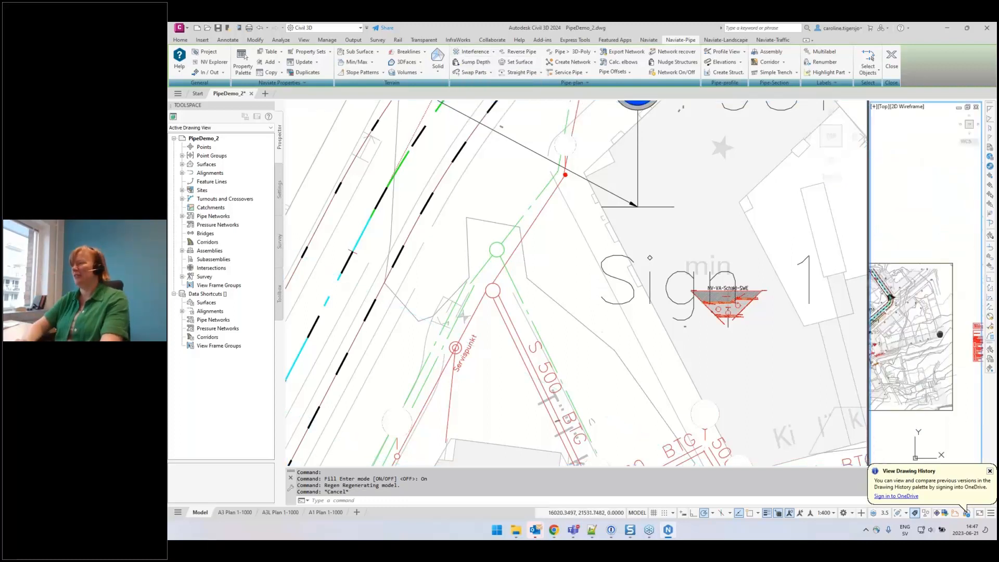
pyautogui.scroll(10, 912, 334)
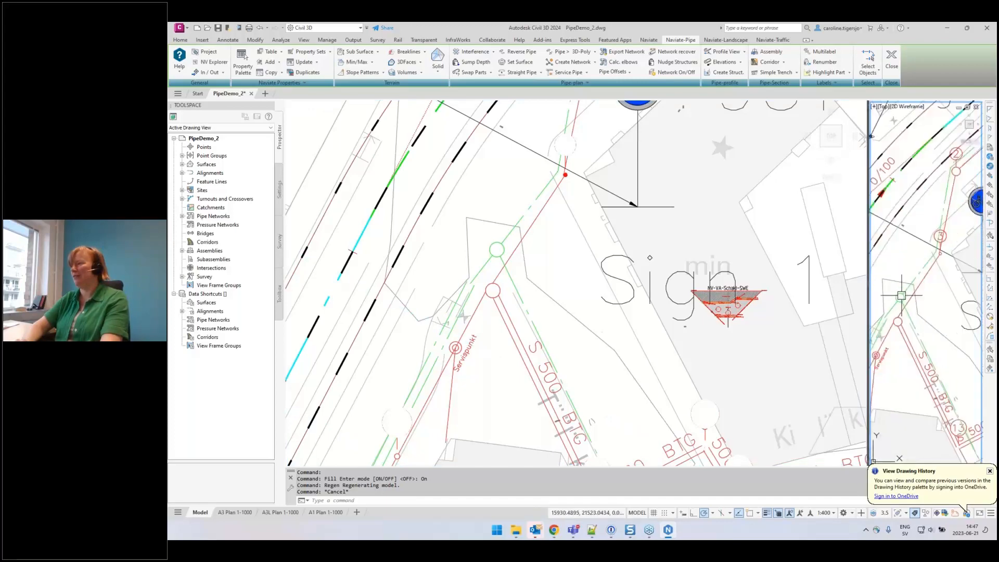
pyautogui.click(921, 270)
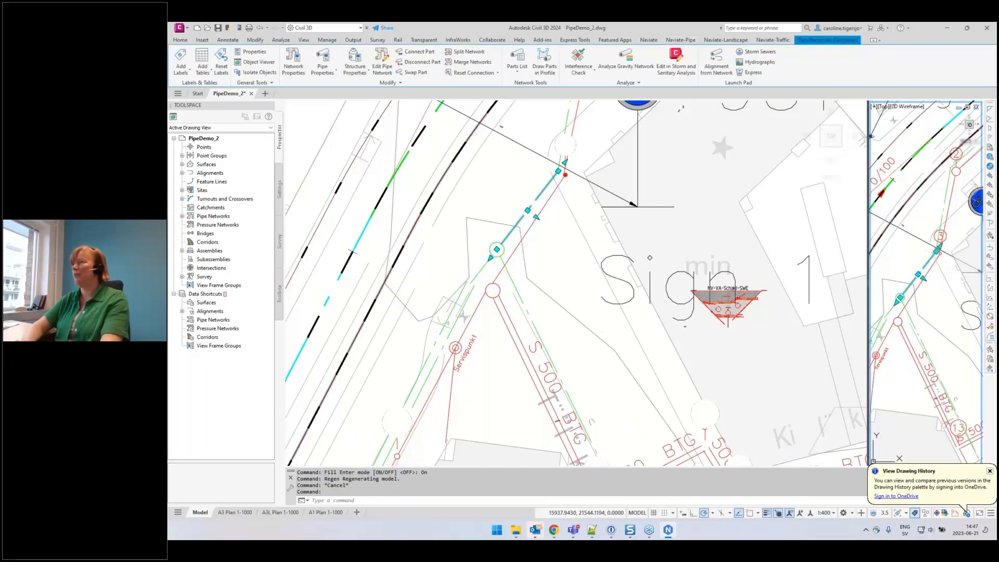
pyautogui.click(965, 128)
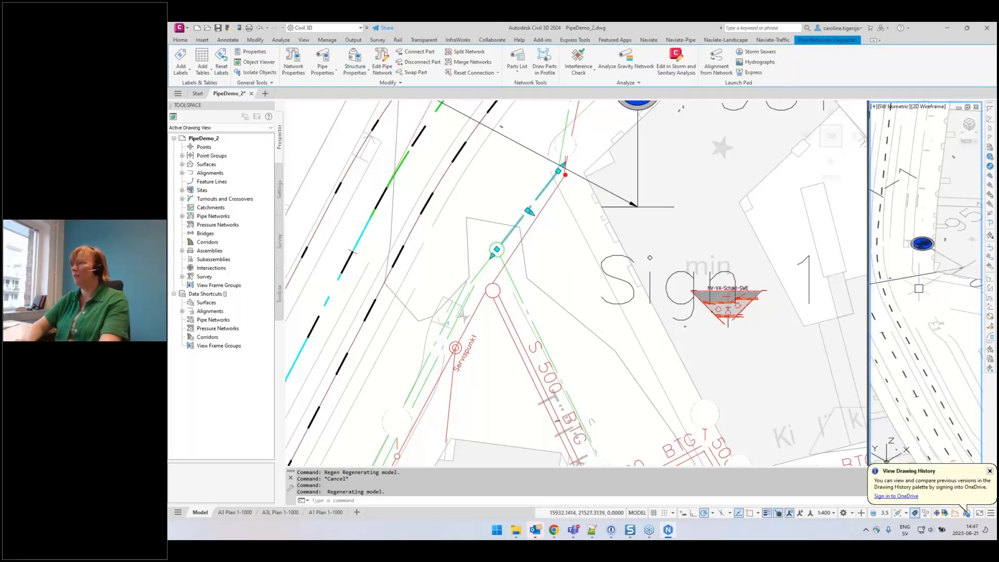
pyautogui.press('Escape')
pyautogui.press('Escape')
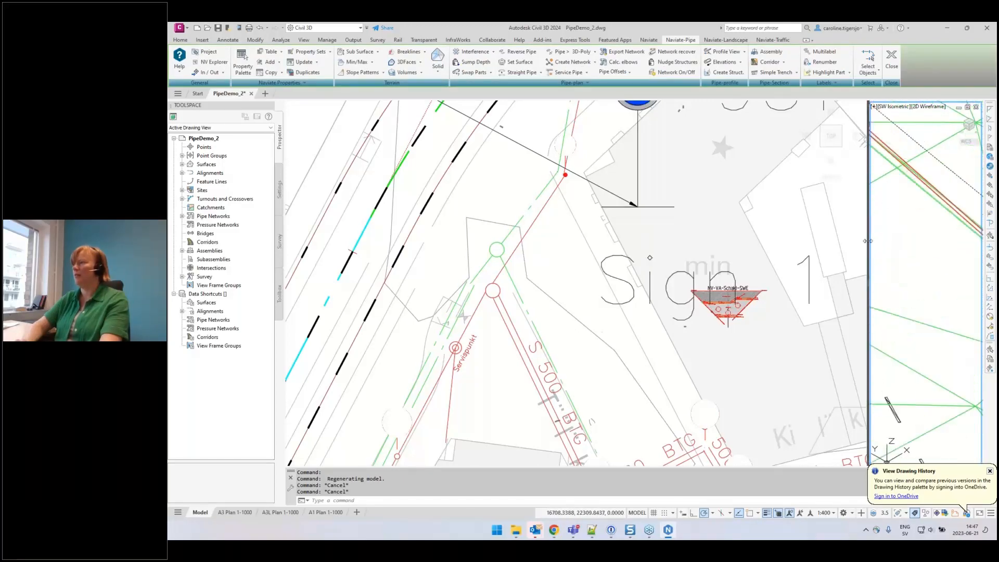
pyautogui.moveTo(868, 241); pyautogui.dragTo(671, 241)
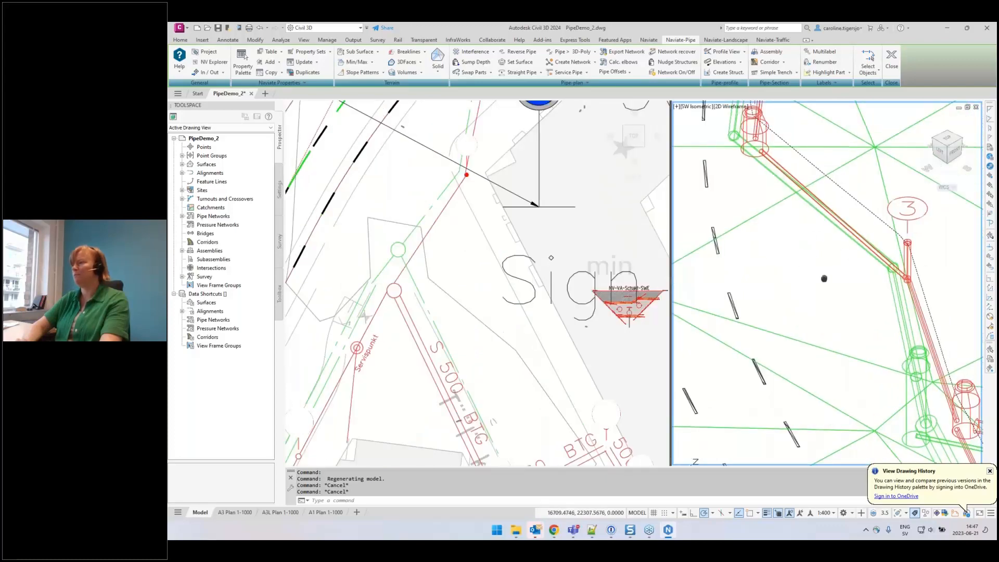
pyautogui.moveTo(824, 279); pyautogui.dragTo(824, 281, button='middle')
# Create clearance solids for the green pipe's whole network with clearance 0.3, keeping transparency 50 and layer 0.
pyautogui.click(493, 319)
pyautogui.moveTo(457, 252); pyautogui.dragTo(474, 314, button='middle')
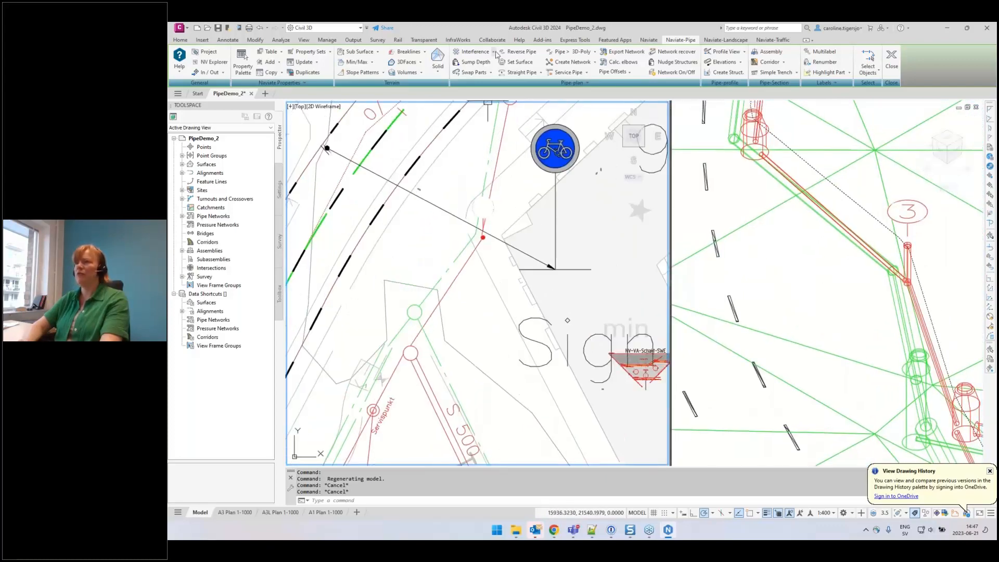
pyautogui.click(494, 52)
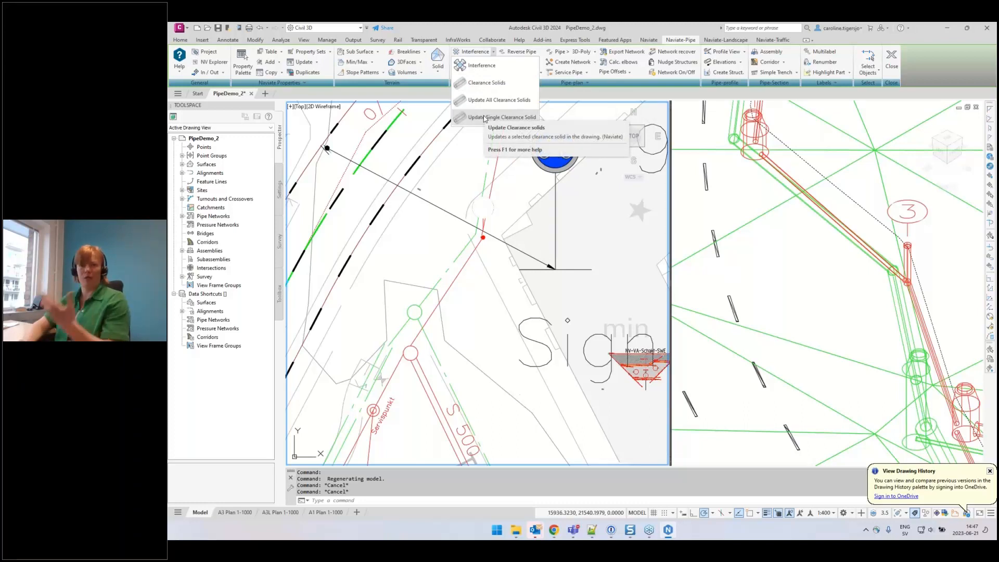
pyautogui.click(492, 86)
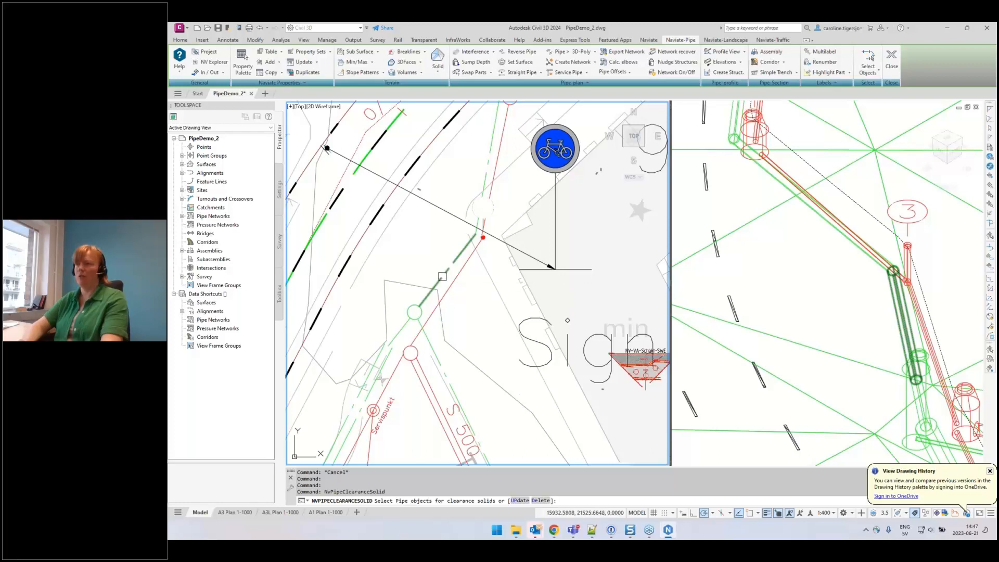
pyautogui.click(442, 275)
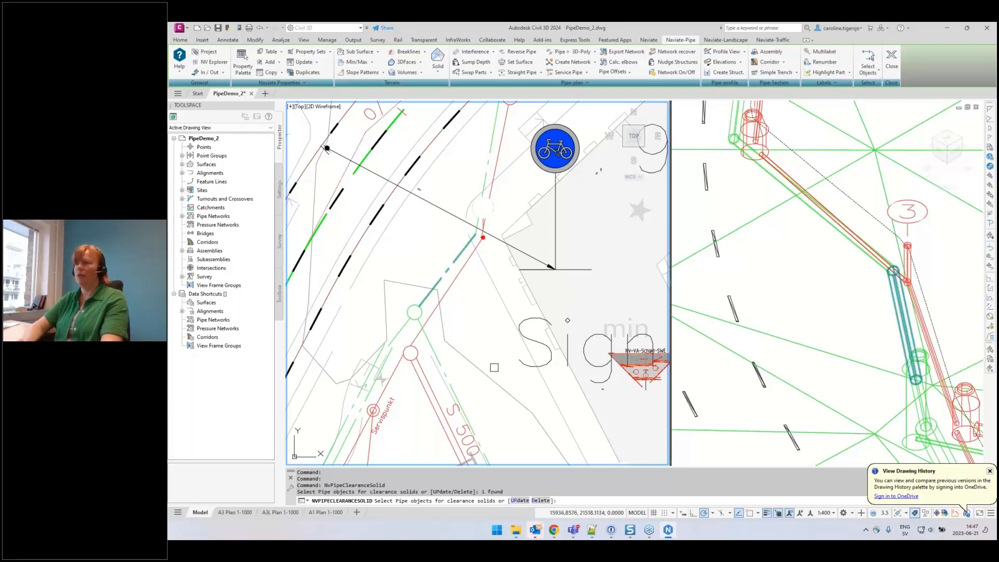
pyautogui.press('Return')
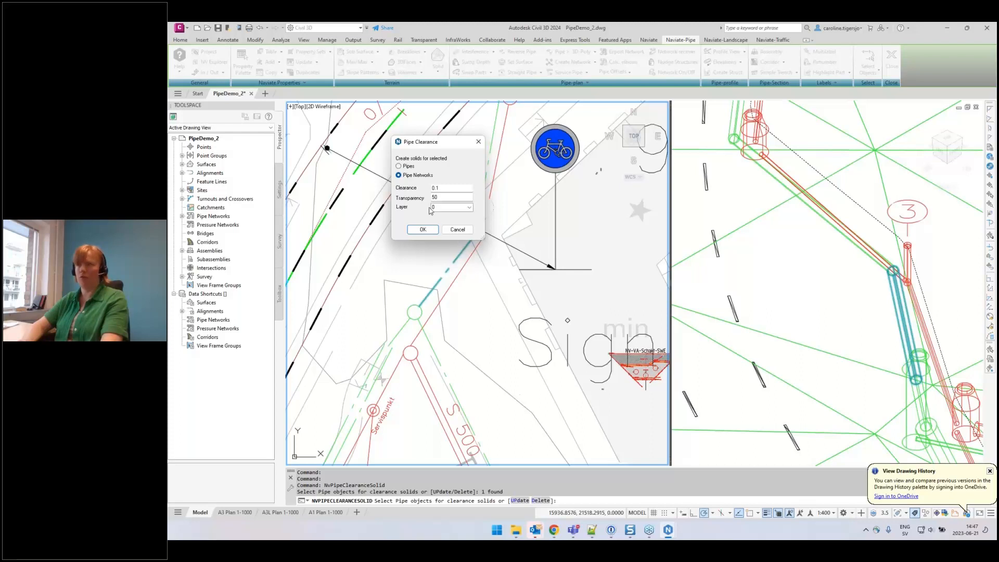
pyautogui.doubleClick(437, 188)
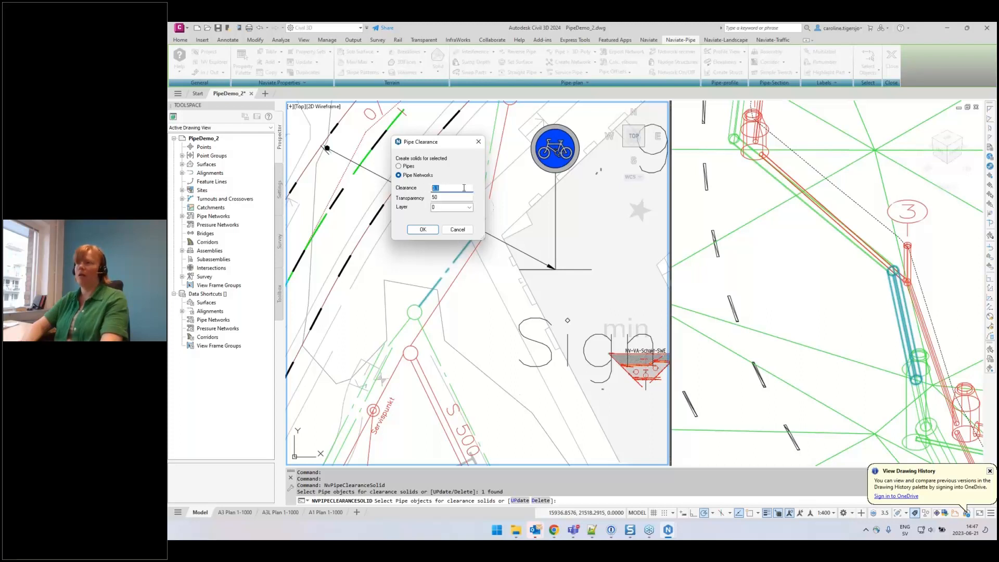
pyautogui.write('0.3')
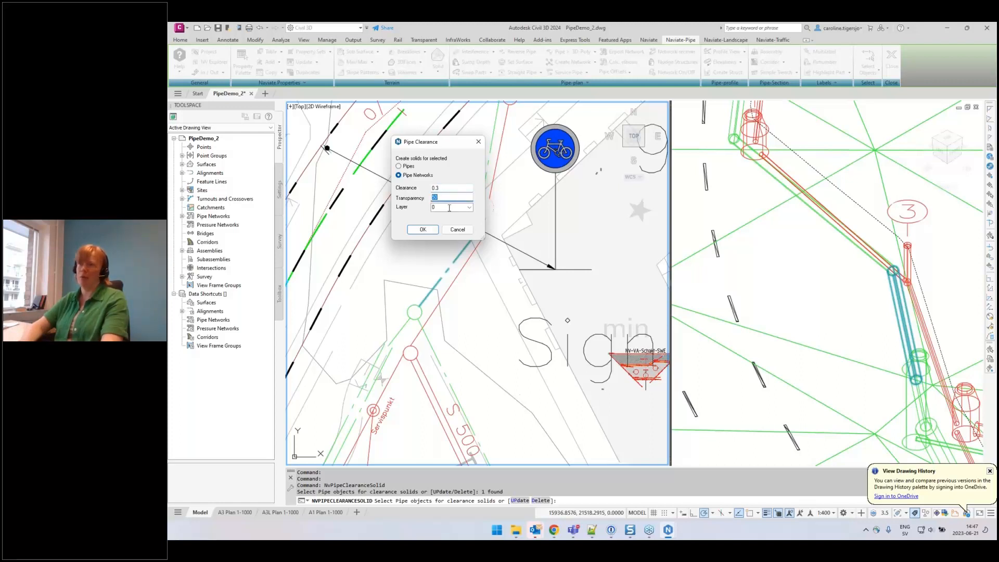
pyautogui.click(423, 230)
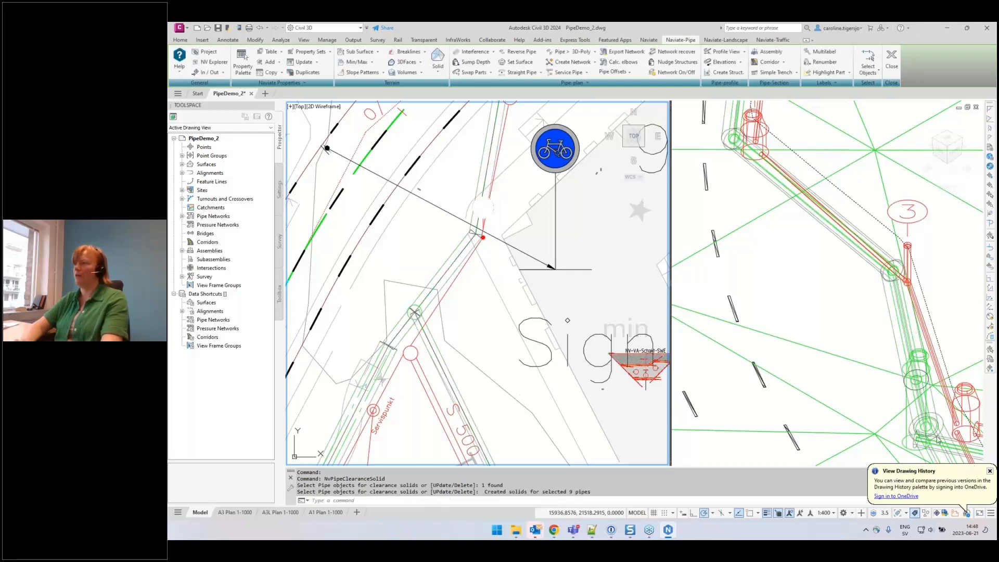
# Inspect the clearance solids in the isometric view and move the green structure northwest, away from its solids.
pyautogui.click(824, 300)
pyautogui.scroll(5, 802, 312)
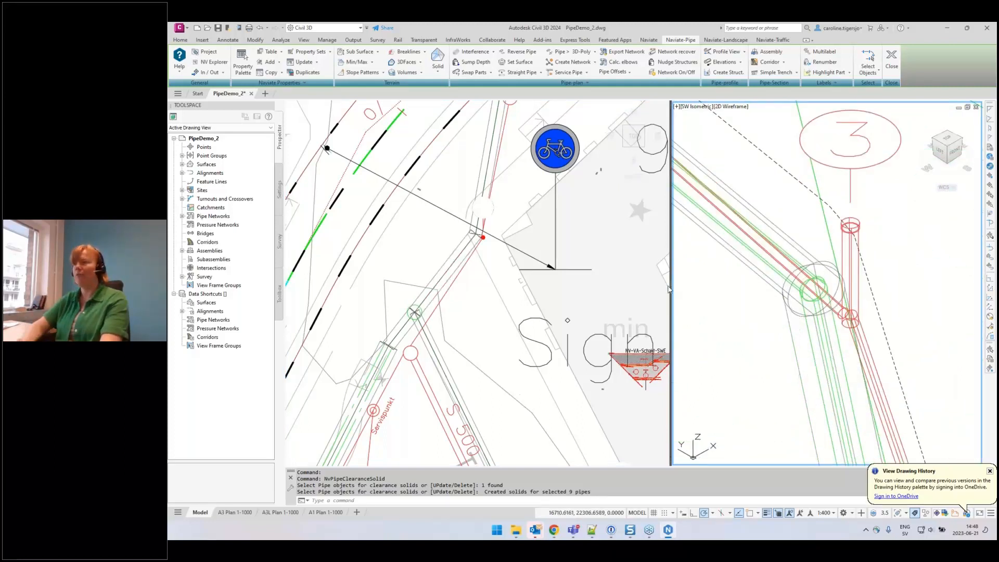
pyautogui.click(447, 312)
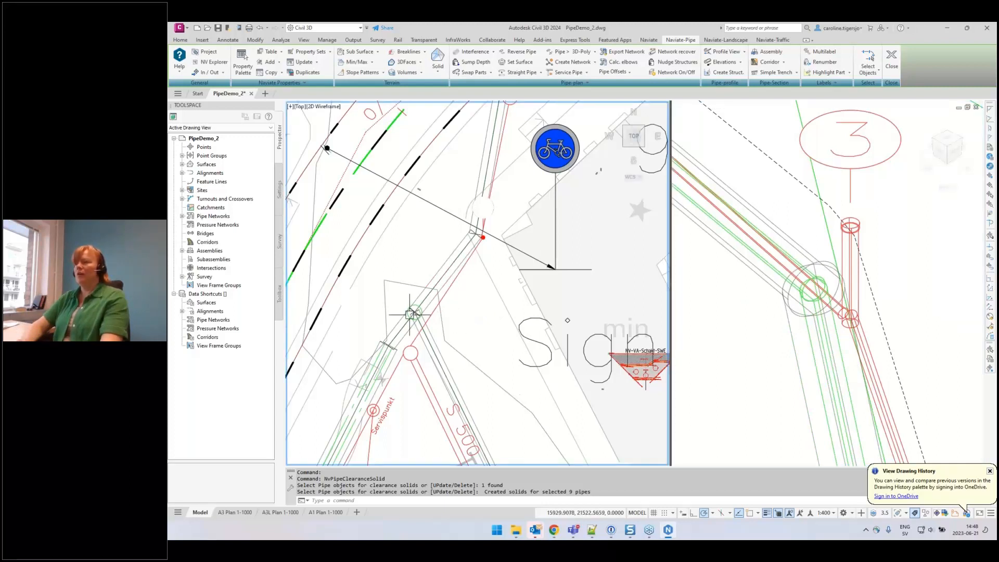
pyautogui.scroll(6, 411, 313)
pyautogui.click(428, 283)
pyautogui.click(447, 312)
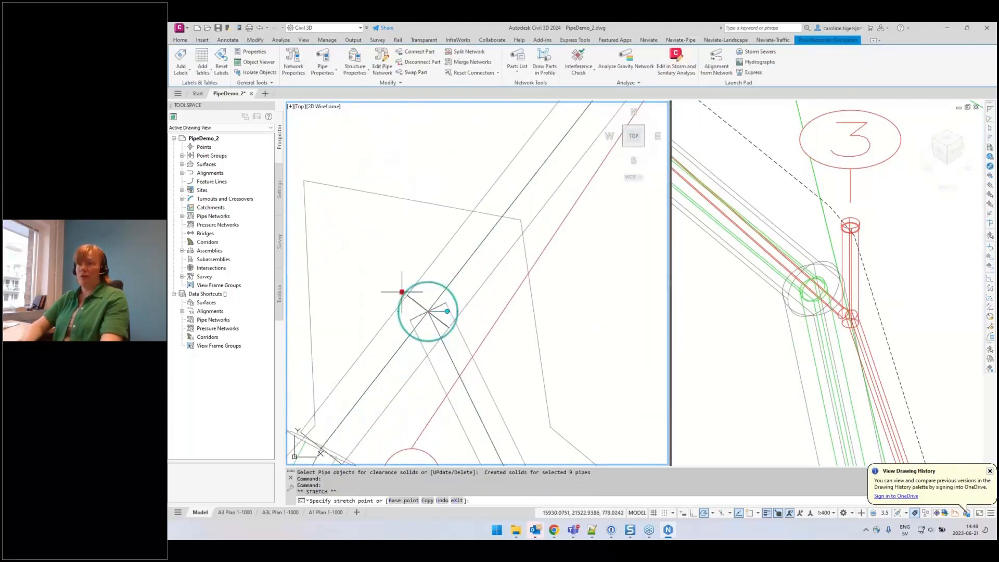
pyautogui.click(371, 268)
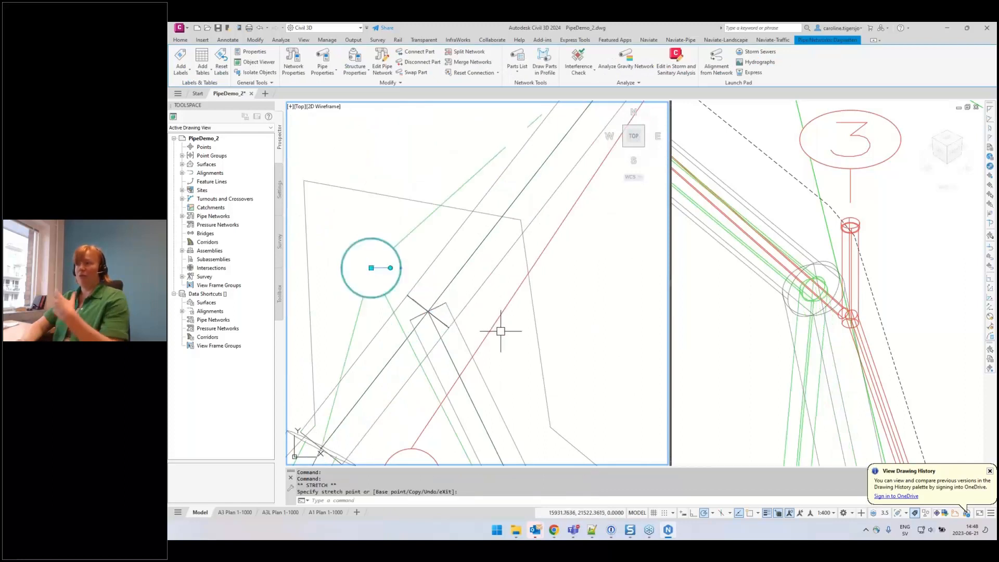
pyautogui.scroll(-4, 511, 314)
pyautogui.press('Escape')
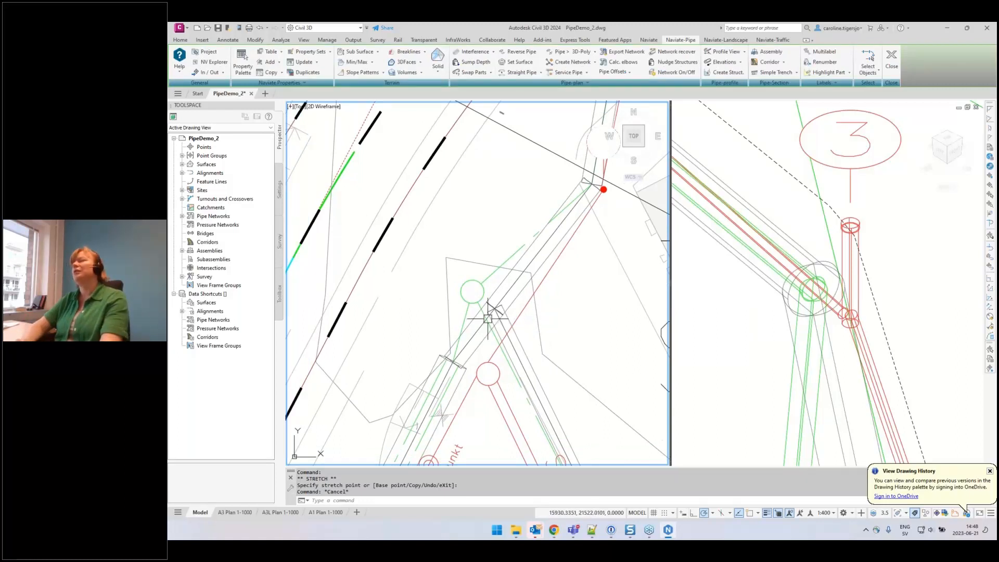
# Update all clearance solids to follow the moved green structure and its pipes.
pyautogui.click(493, 52)
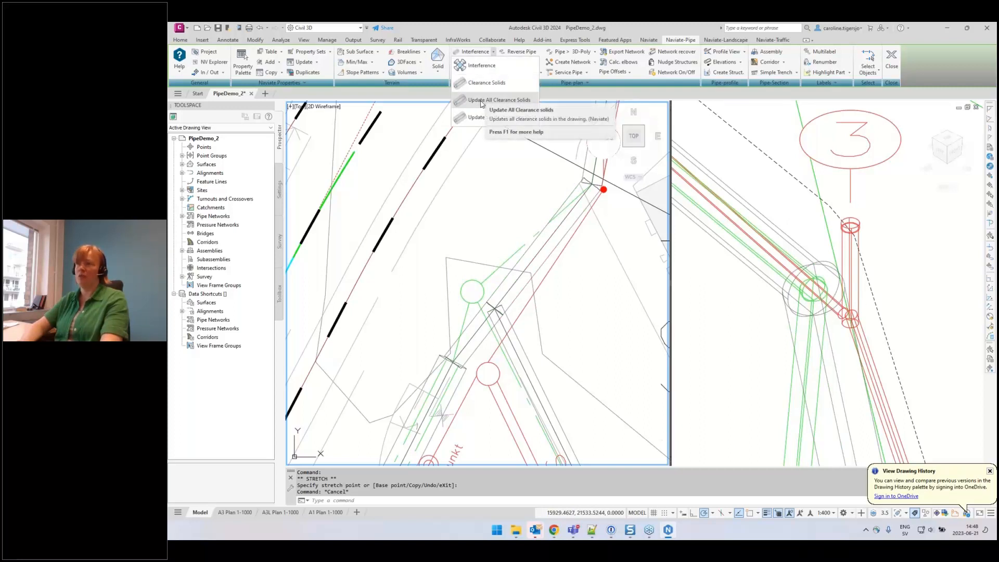
pyautogui.click(481, 100)
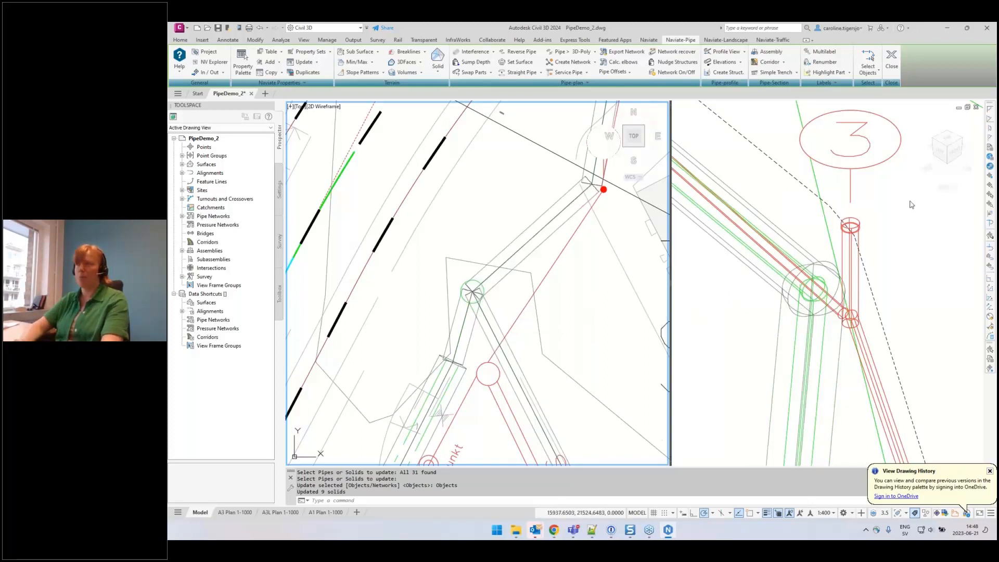
# Return the isometric viewport to the Top view, centred on the pipe network near structure 3.
pyautogui.click(925, 220)
pyautogui.click(950, 138)
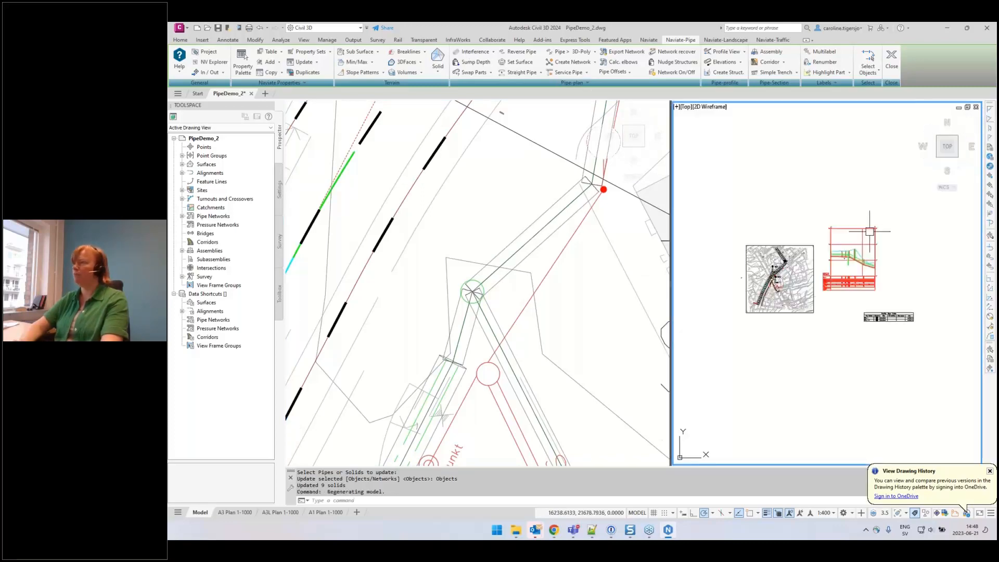
pyautogui.scroll(10, 820, 310)
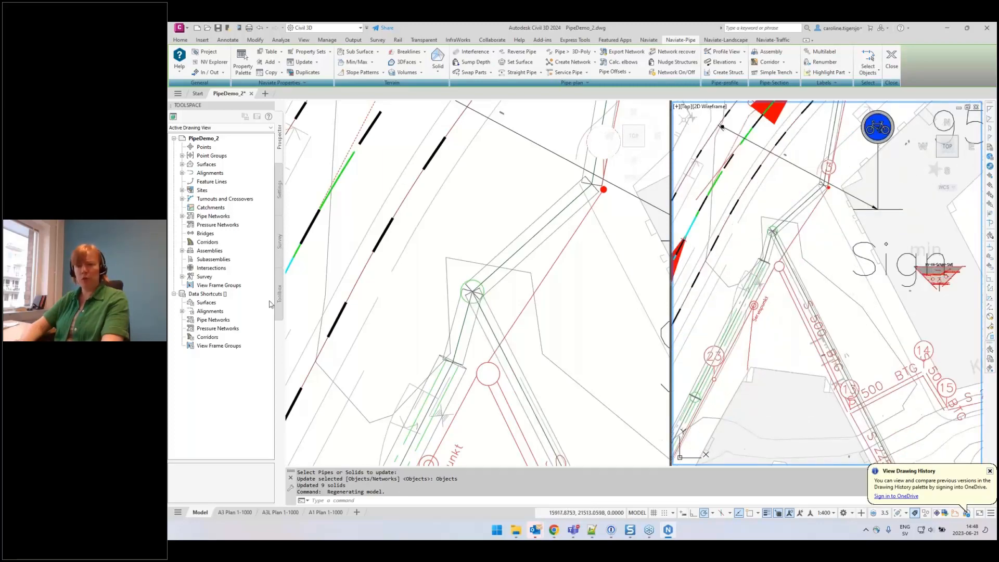
pyautogui.click(170, 305)
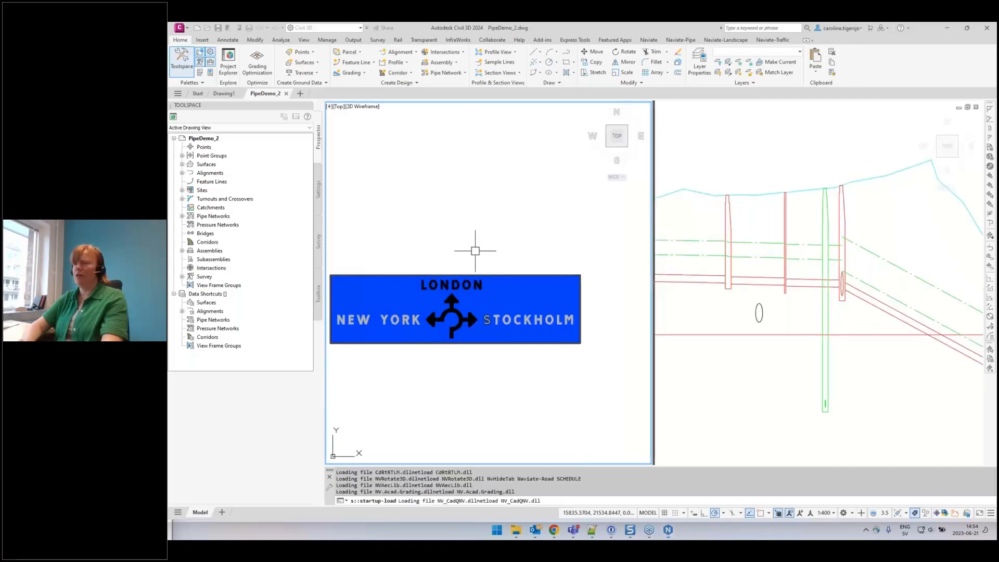
# Audit the PipeDemo_2 drawing with fixing of detected errors turned on, and save the drawing.
pyautogui.scroll(-5, 476, 252)
pyautogui.scroll(-10, 506, 261)
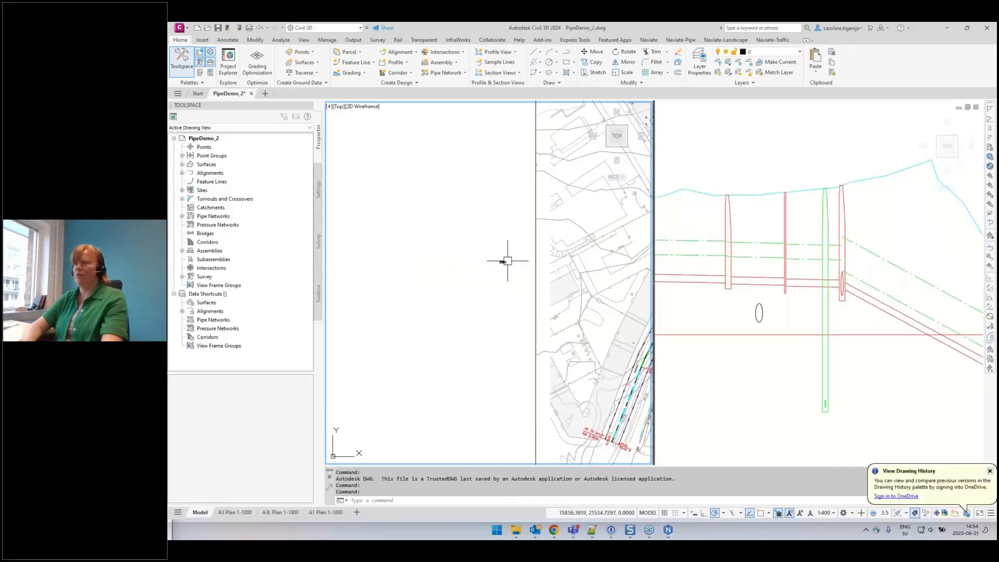
pyautogui.moveTo(558, 302); pyautogui.dragTo(407, 218, button='middle')
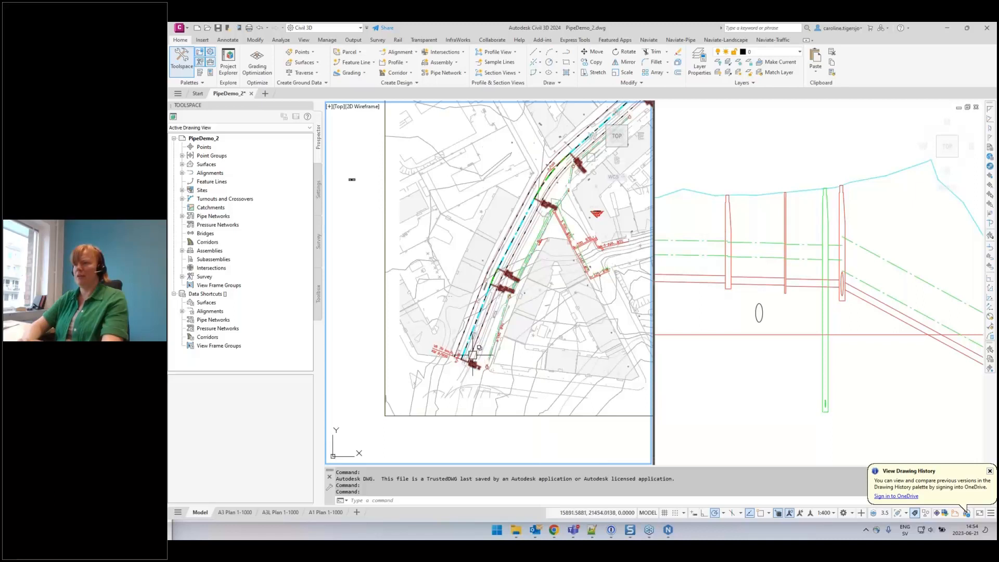
pyautogui.write('au')
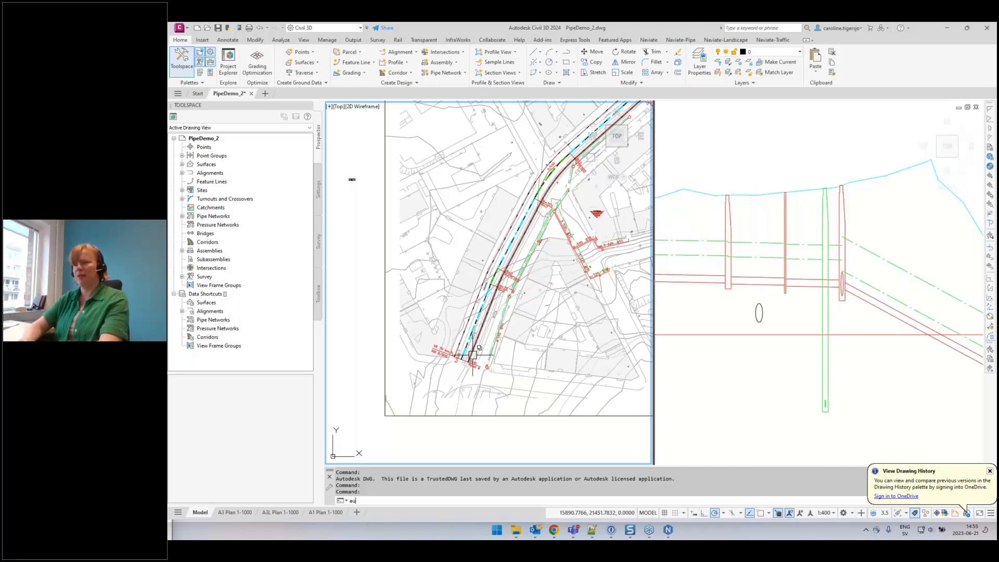
pyautogui.press('Return')
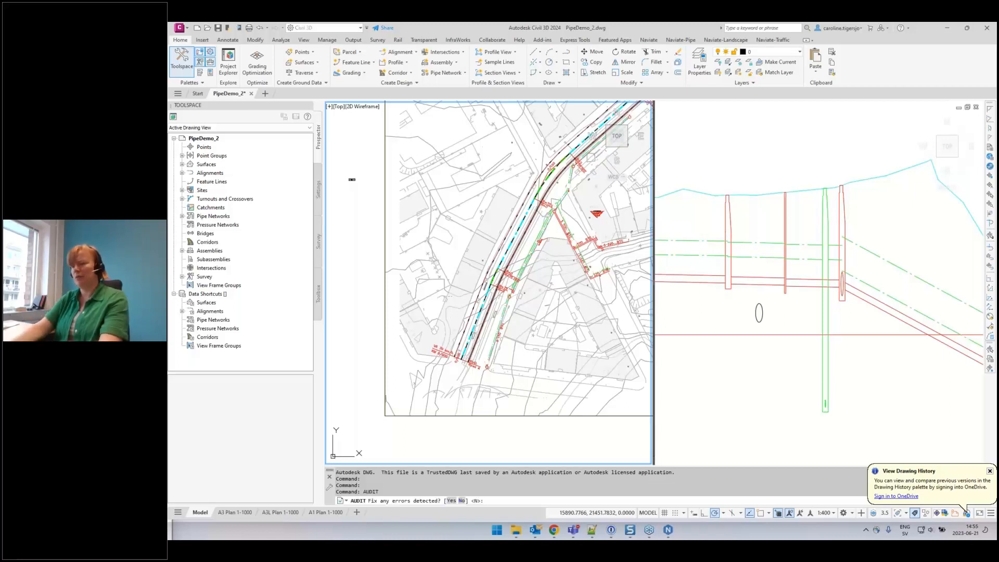
pyautogui.write('y')
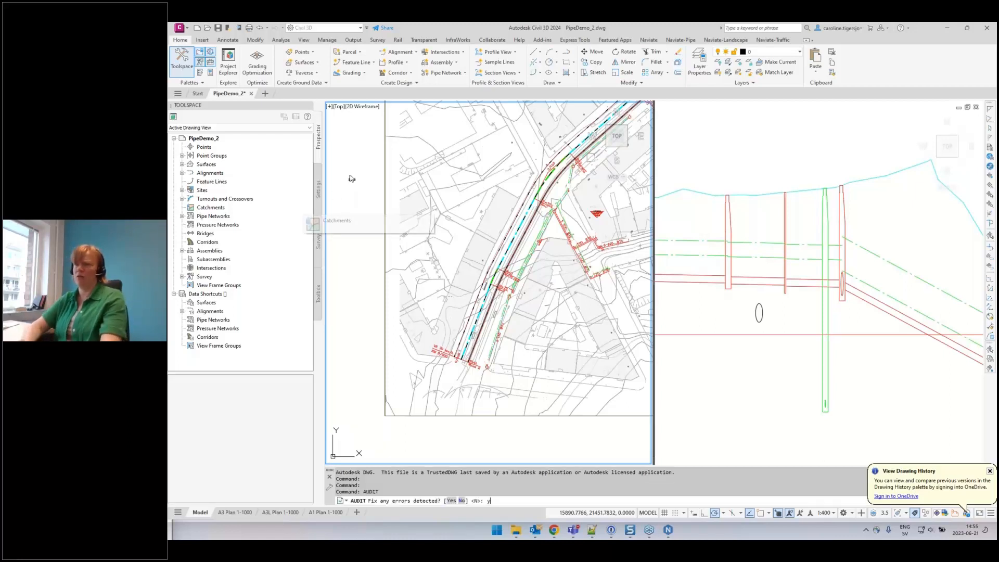
pyautogui.press('Return')
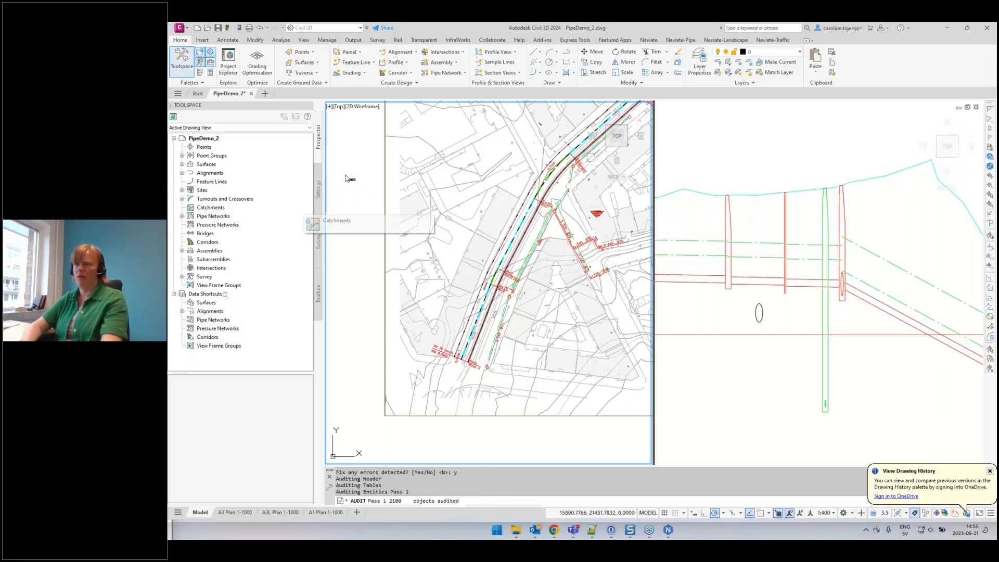
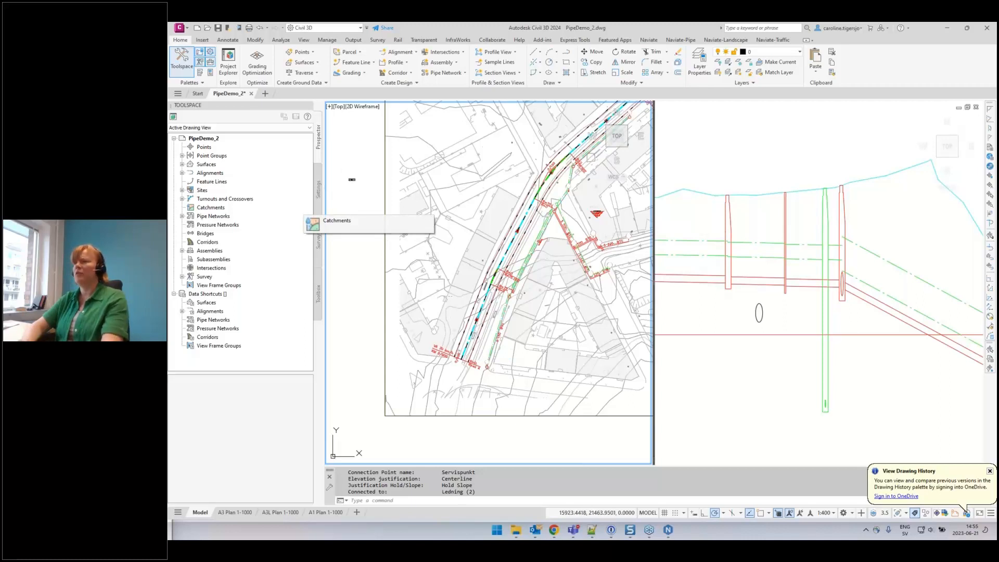
pyautogui.hotkey('ctrl', 's')
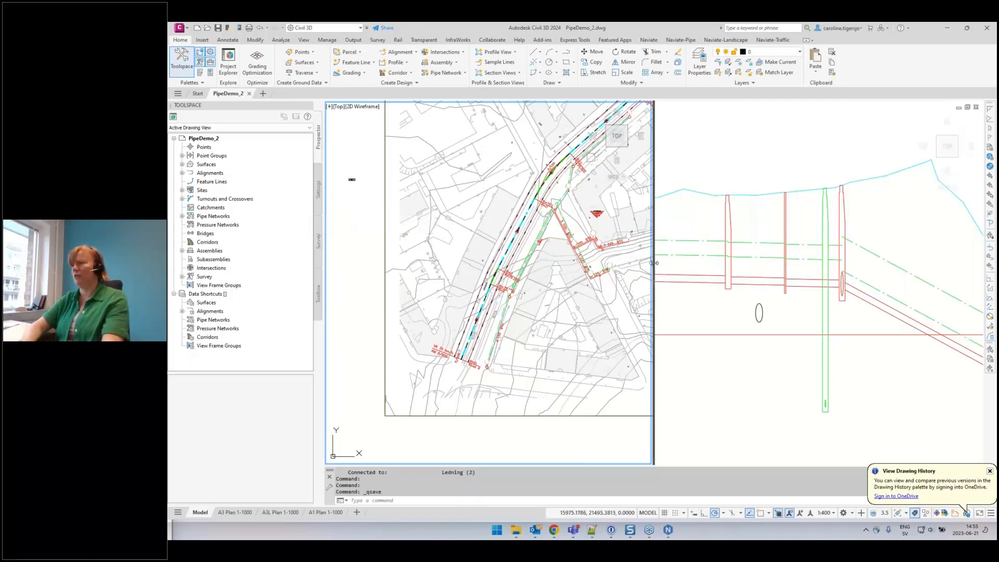
# Widen the plan viewport and load NVLineStyles-Example in an enlarged Naviate Line Style Library.
pyautogui.moveTo(662, 257); pyautogui.dragTo(805, 257)
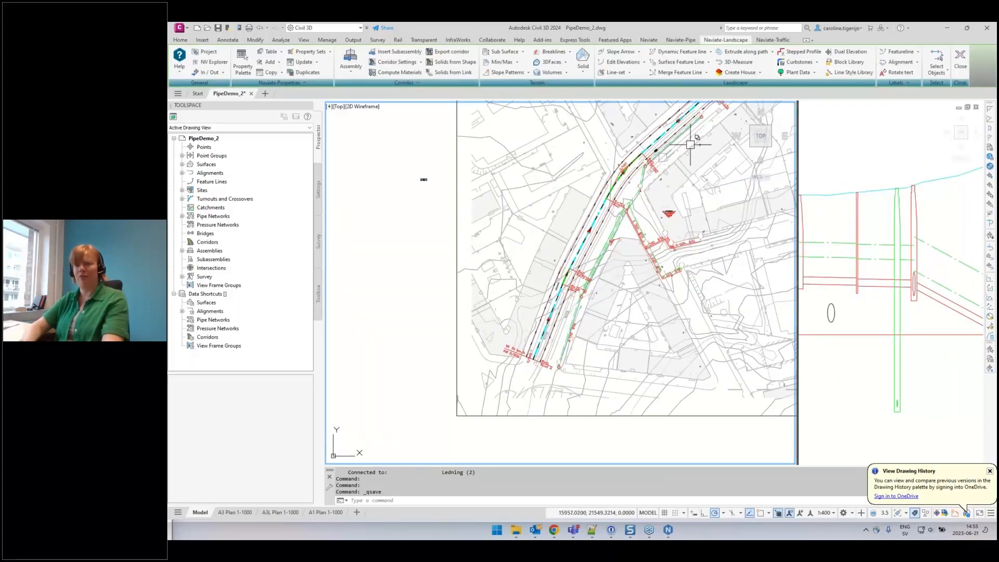
pyautogui.click(839, 73)
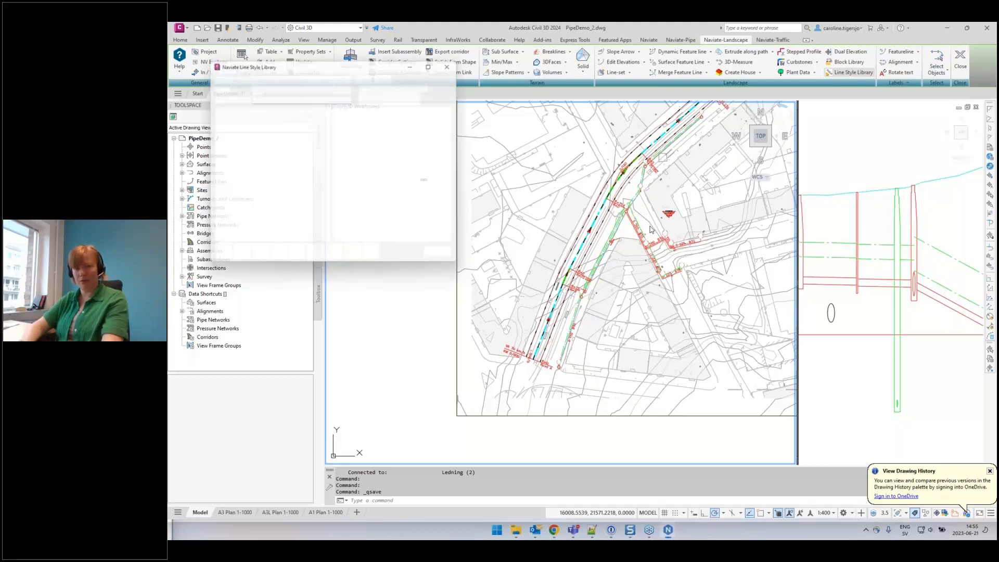
pyautogui.click(314, 76)
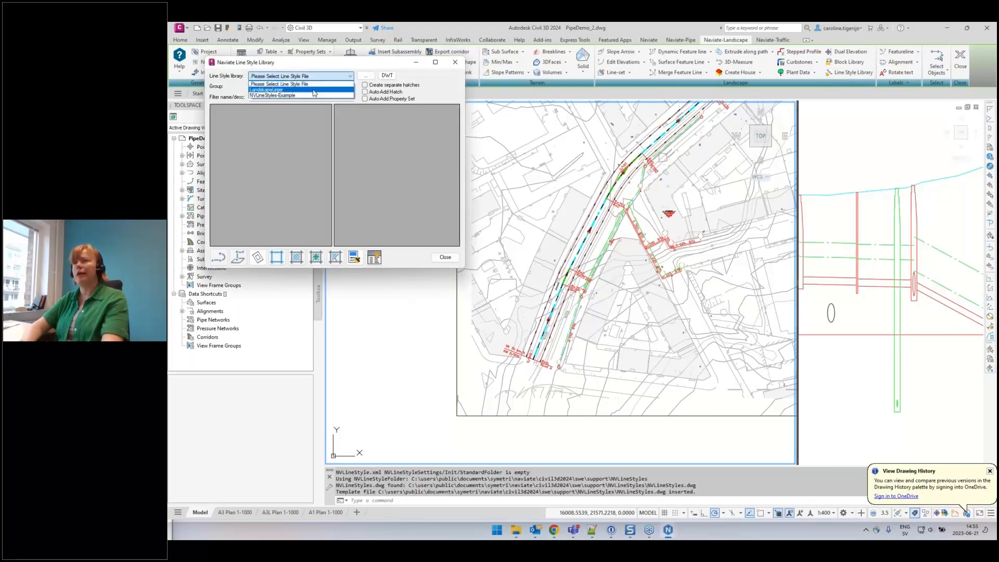
pyautogui.click(314, 94)
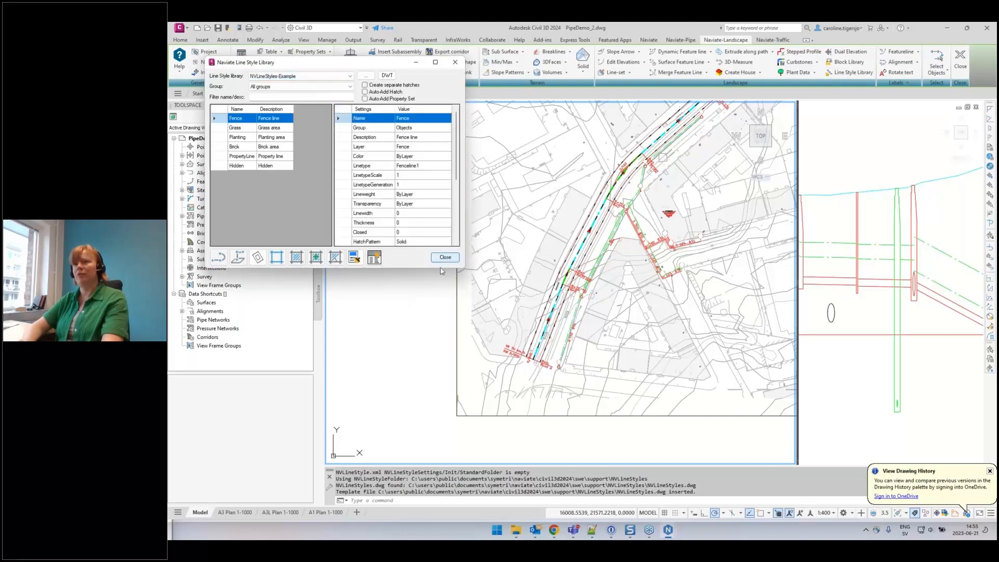
pyautogui.moveTo(466, 295); pyautogui.dragTo(473, 336)
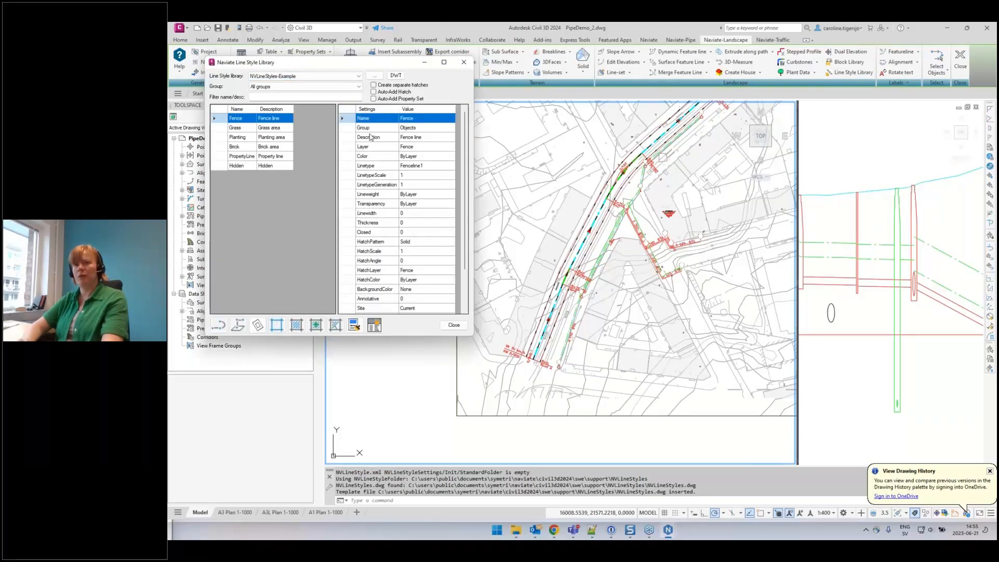
# Enable Auto-Add Hatch and Auto-Add Property Set, review the Fence settings, and select the Brick line style.
pyautogui.click(384, 93)
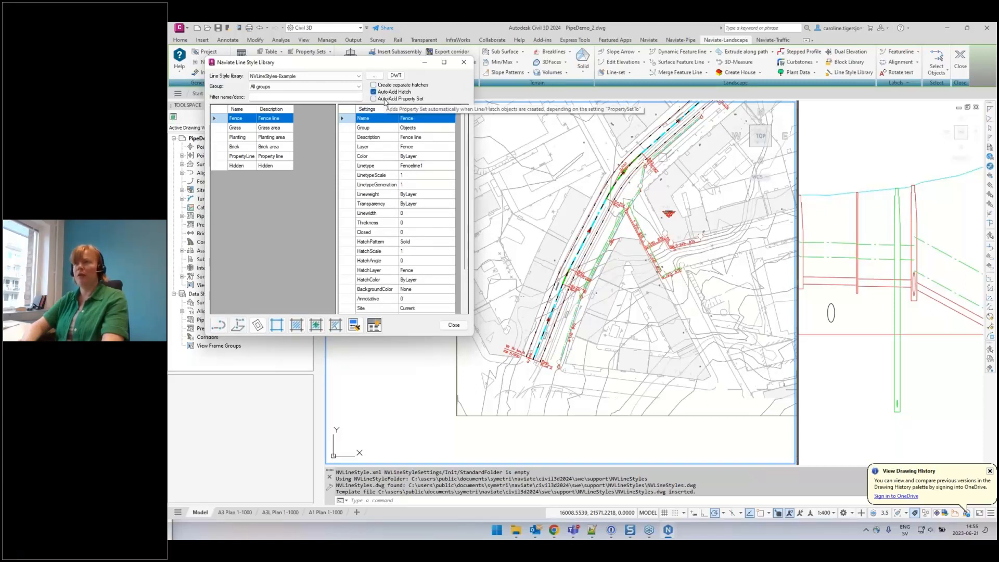
pyautogui.click(383, 99)
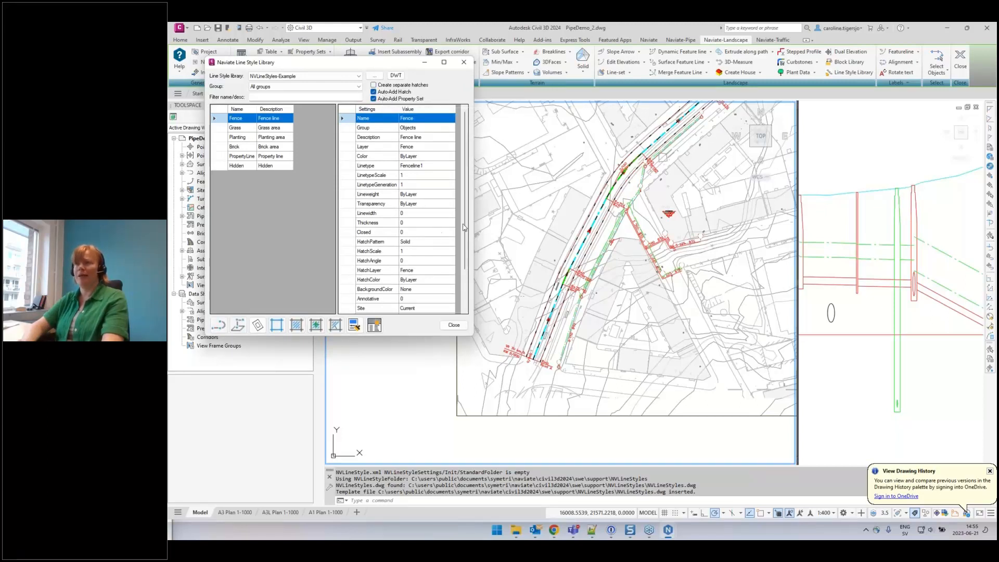
pyautogui.scroll(-2, 453, 186)
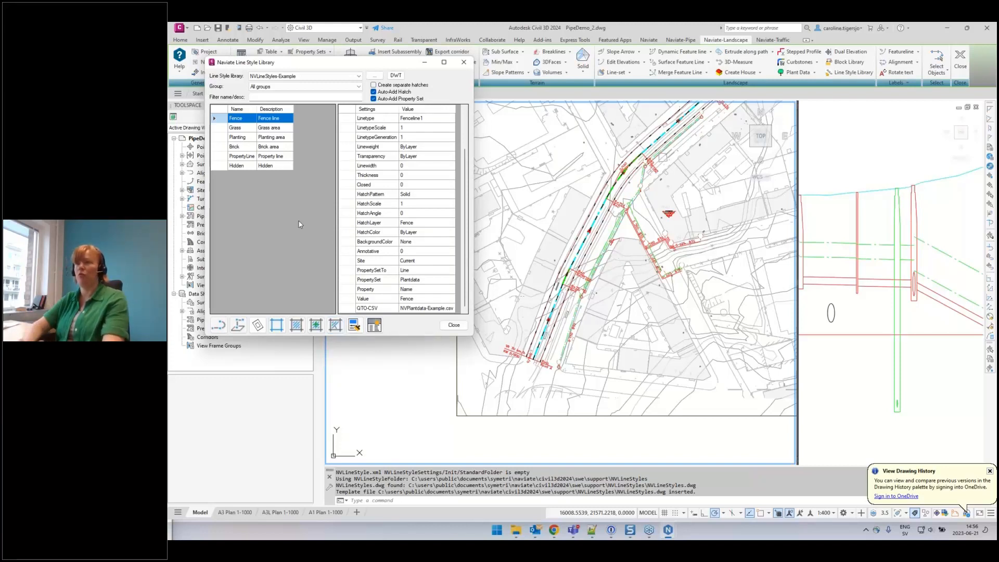
pyautogui.click(243, 148)
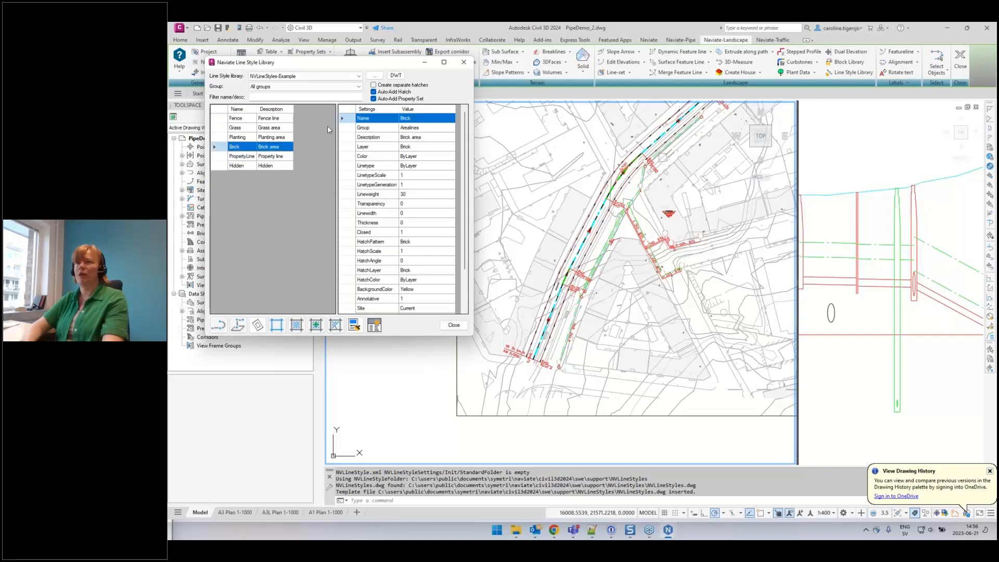
# Draw a closed four-corner Brick area along the corners of the shaded plot northeast of structure 6.
pyautogui.click(222, 327)
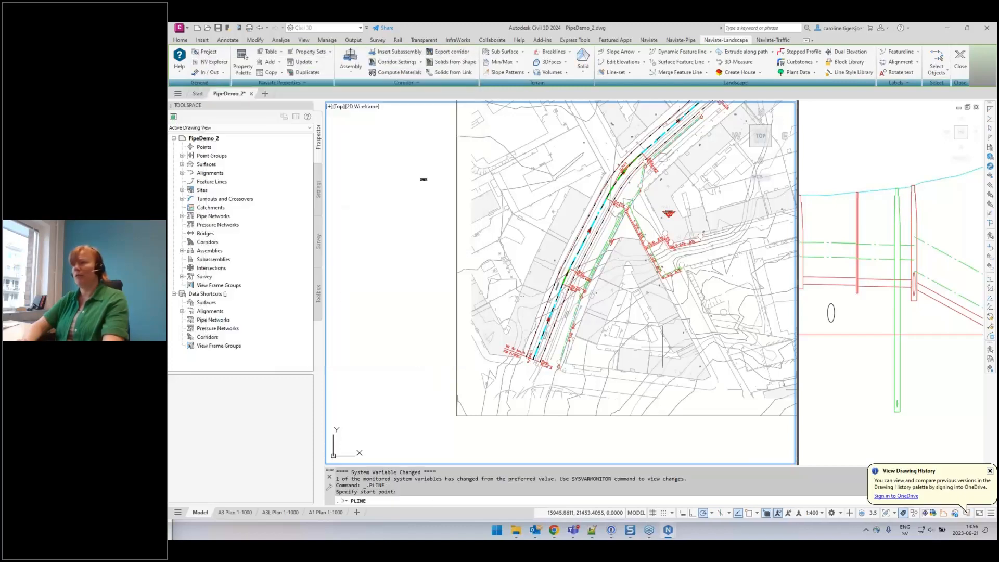
pyautogui.scroll(3, 546, 281)
pyautogui.click(546, 275)
pyautogui.click(631, 307)
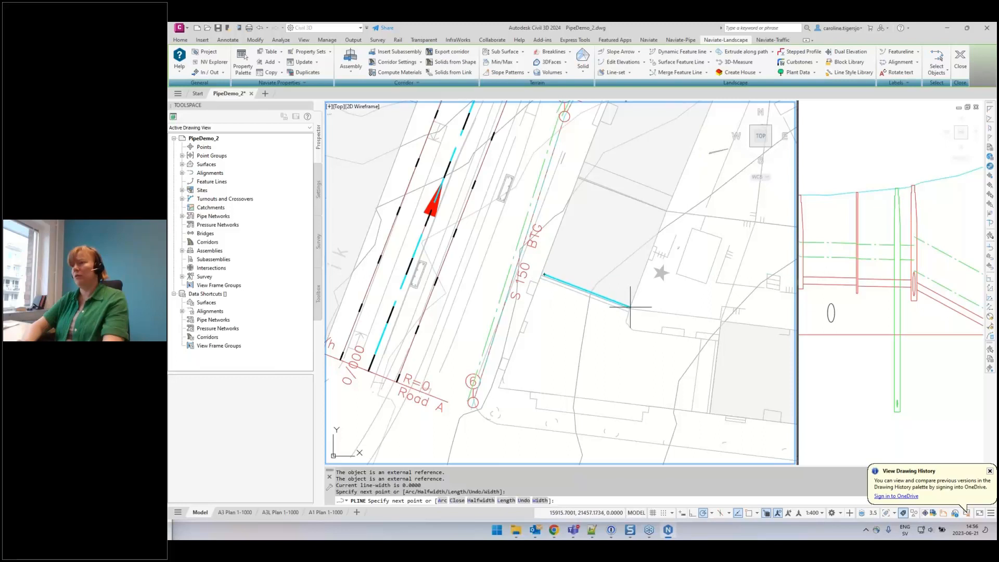
pyautogui.click(667, 211)
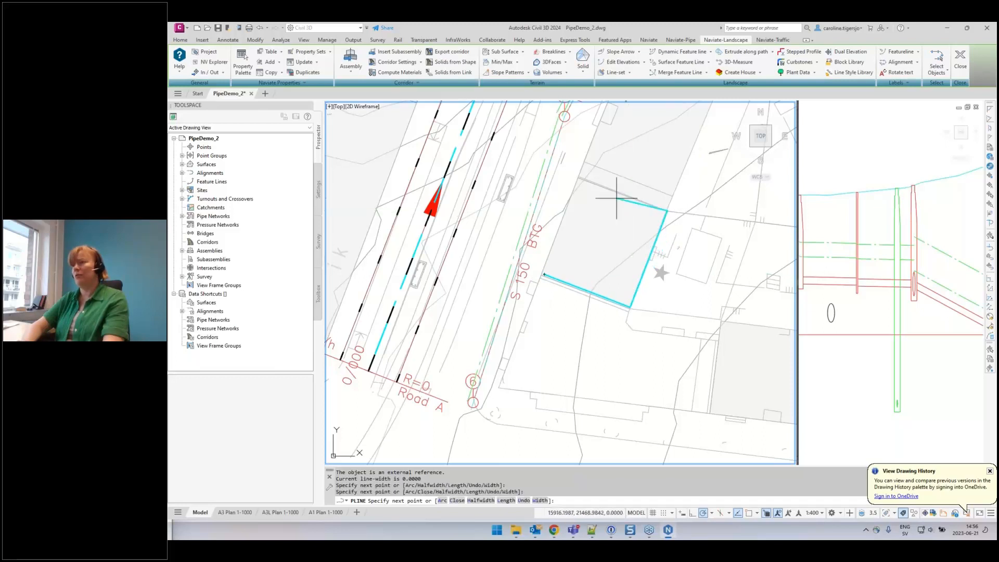
pyautogui.click(580, 179)
pyautogui.write('c')
pyautogui.press('Return')
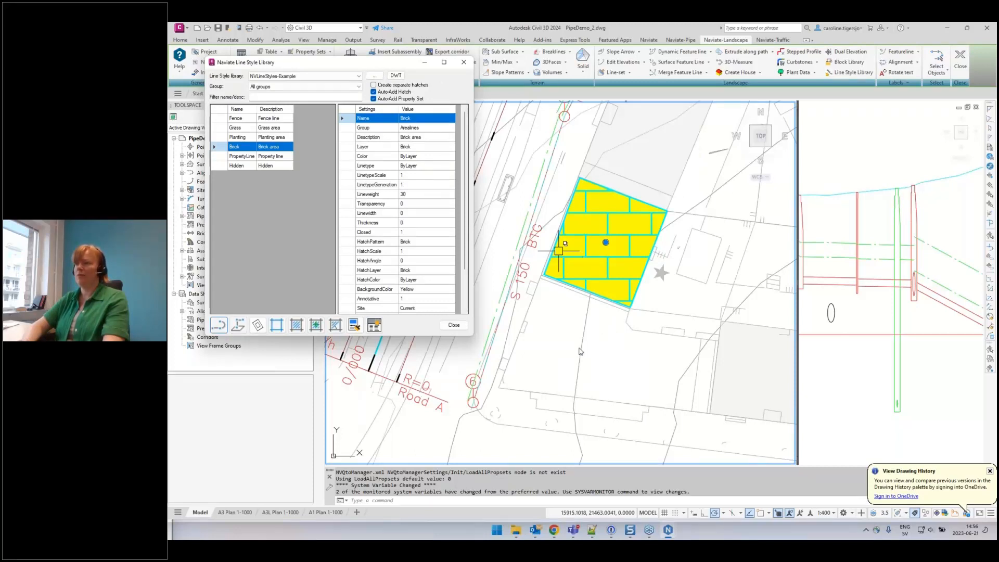
# Examine the brick hatch's general properties and its Plantdata property set.
pyautogui.click(464, 62)
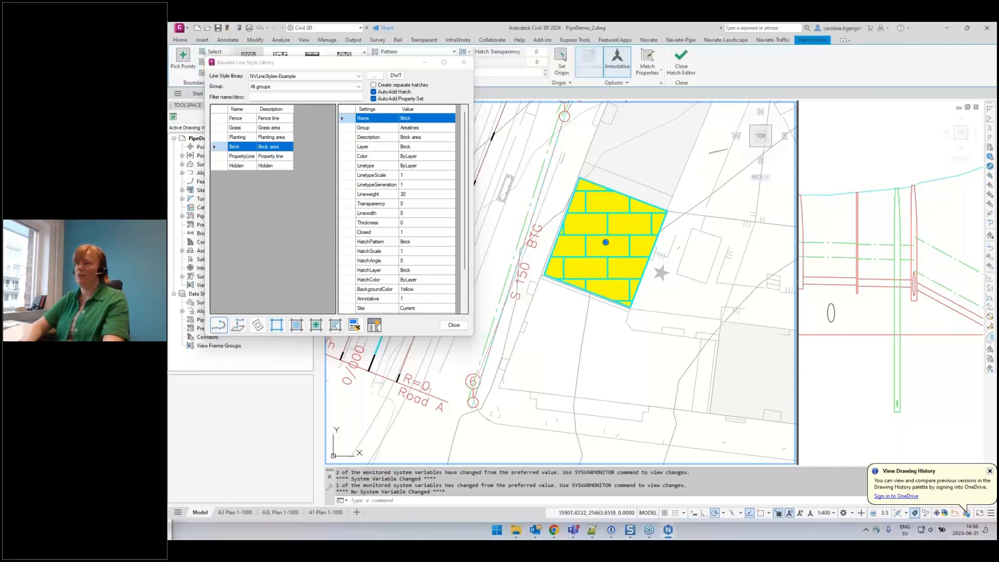
pyautogui.click(589, 320)
pyautogui.click(631, 341)
pyautogui.moveTo(591, 327); pyautogui.dragTo(587, 345, button='middle')
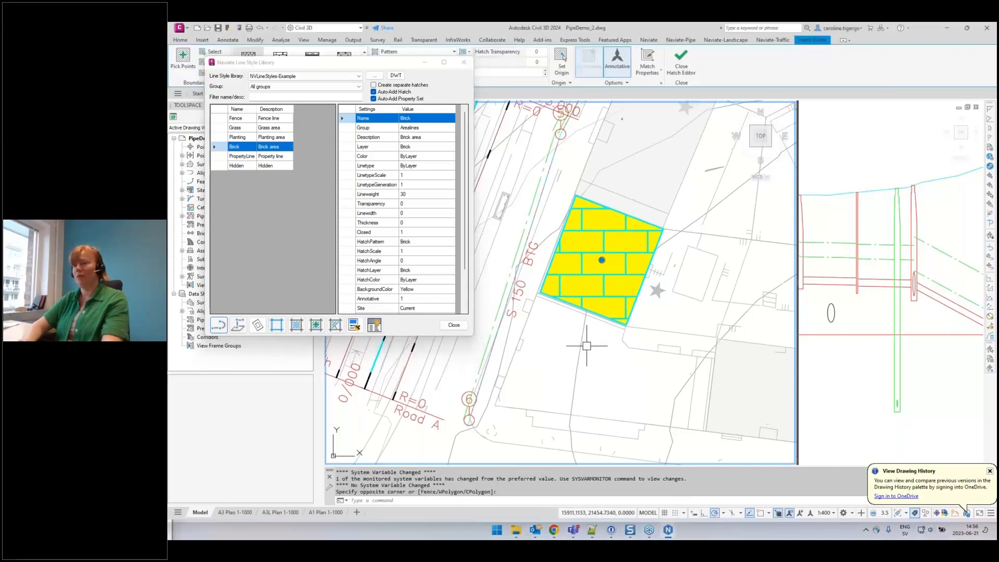
pyautogui.hotkey('ctrl', '1')
pyautogui.moveTo(549, 286); pyautogui.dragTo(698, 297)
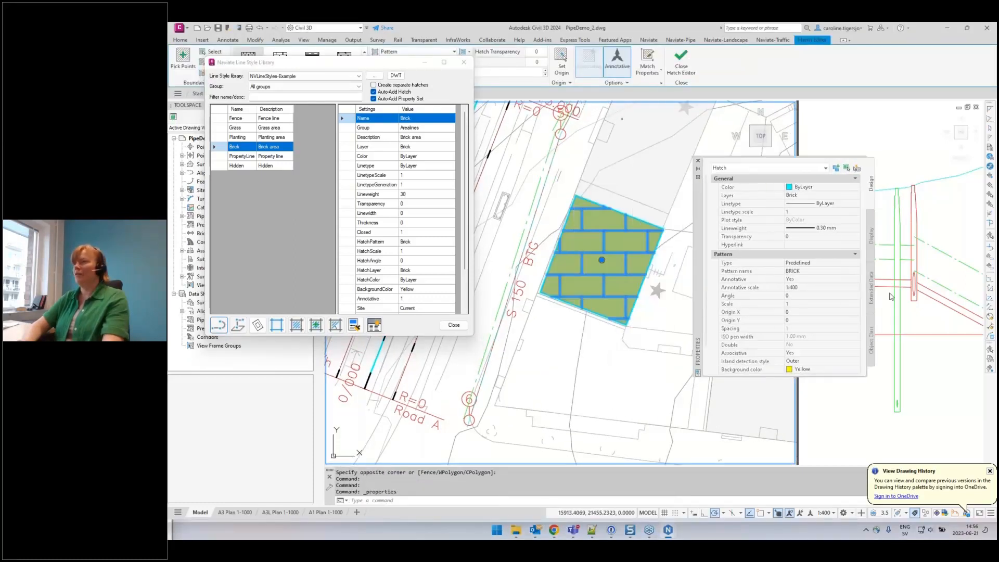
pyautogui.click(873, 297)
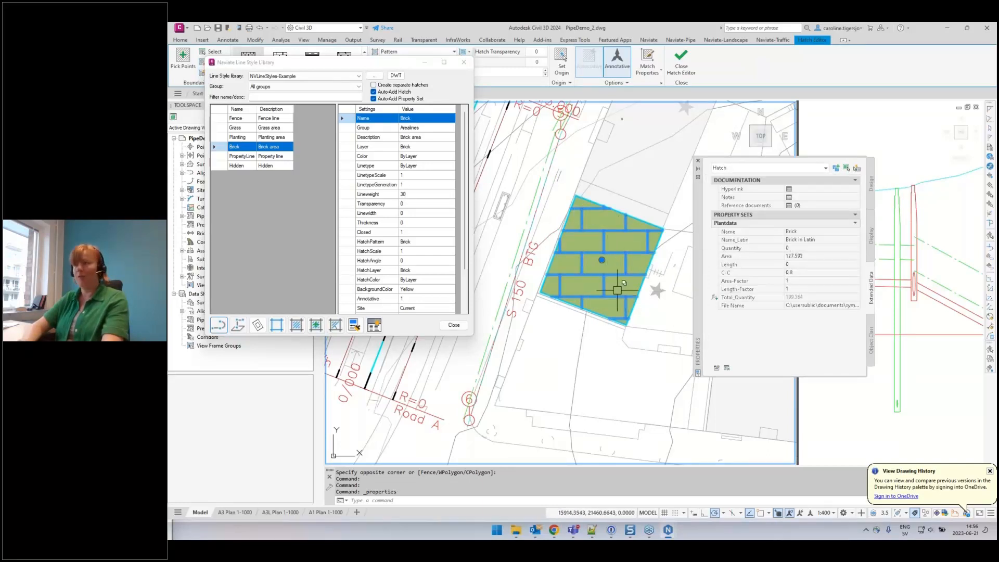
pyautogui.click(698, 161)
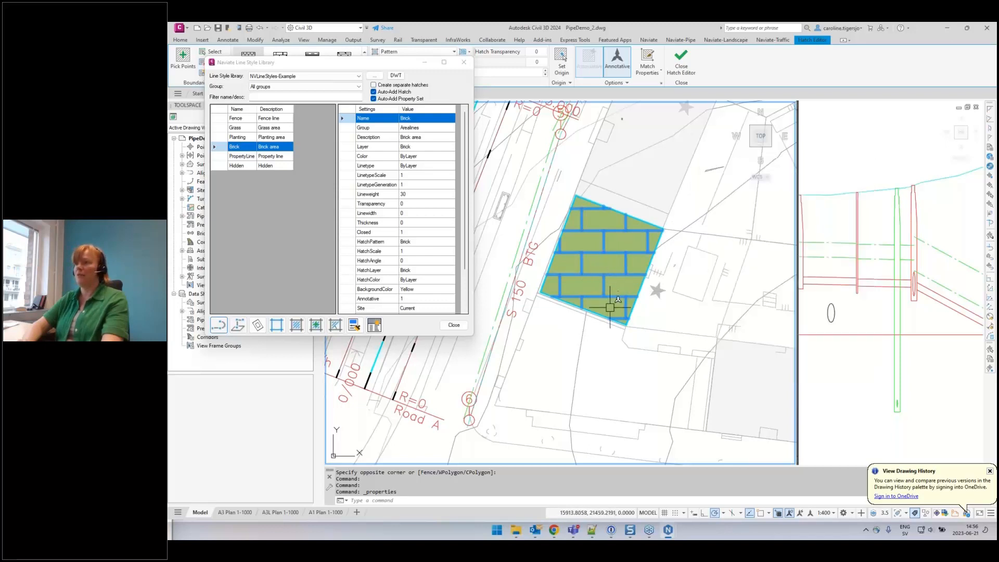
# Rotate the brick hatch pattern to align with the area's lower edge and close the Line Style Library.
pyautogui.press('Escape')
pyautogui.moveTo(526, 331); pyautogui.dragTo(542, 335, button='middle')
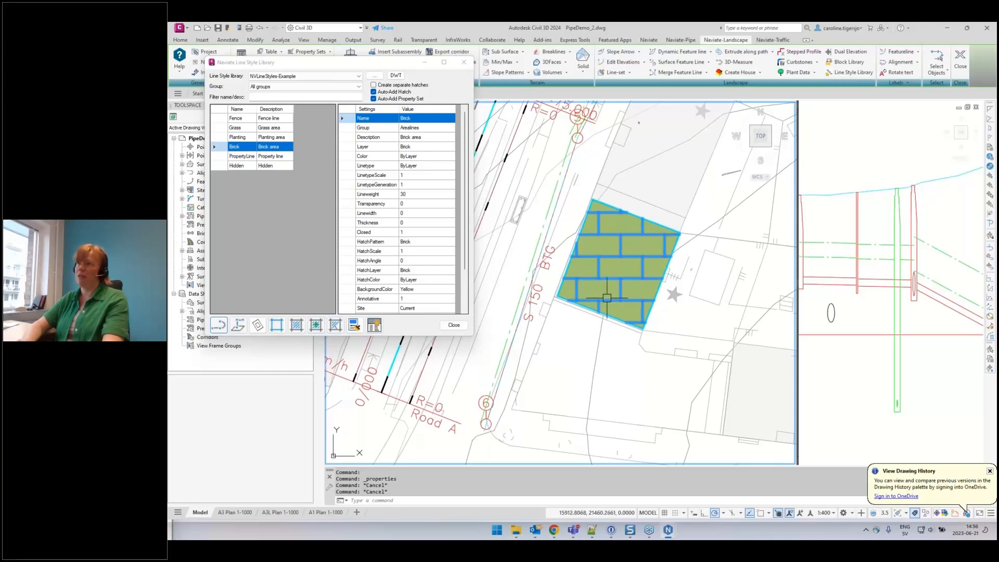
pyautogui.click(337, 328)
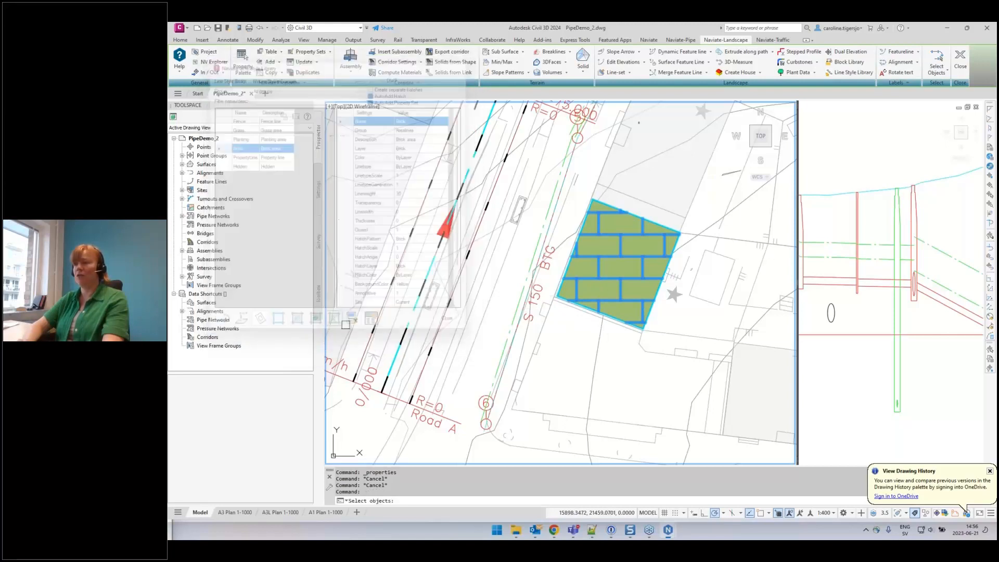
pyautogui.click(621, 277)
pyautogui.press('Return')
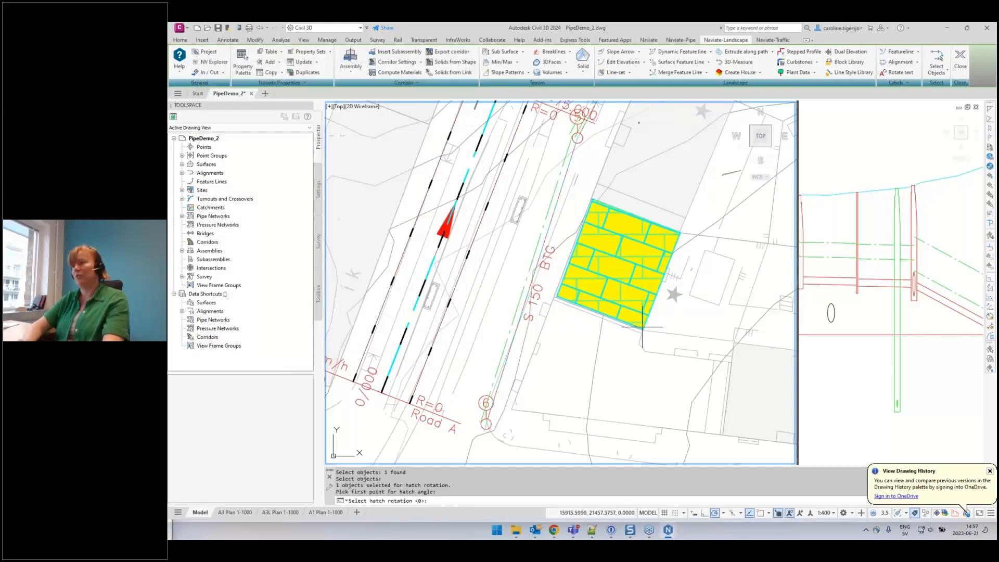
pyautogui.click(642, 328)
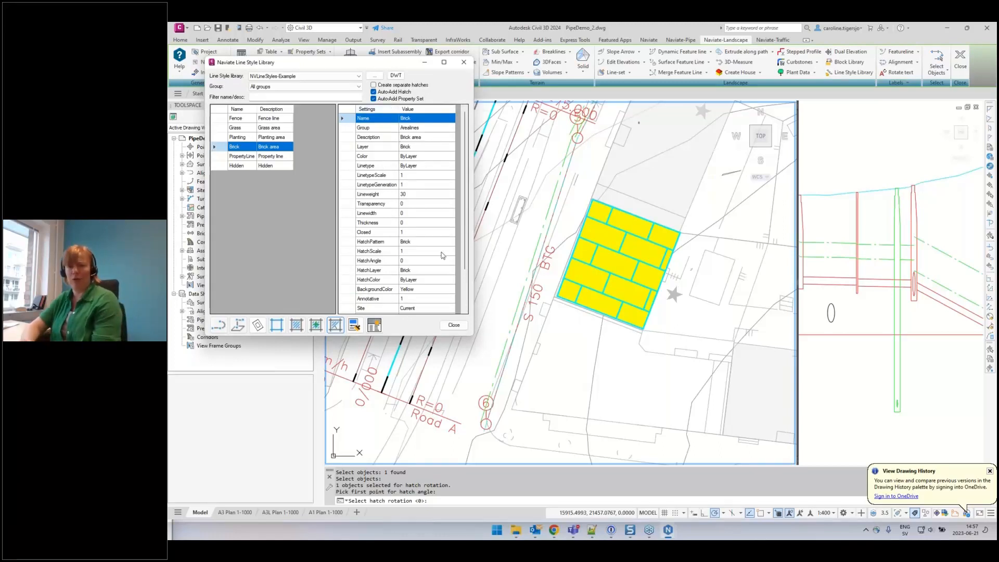
pyautogui.click(453, 325)
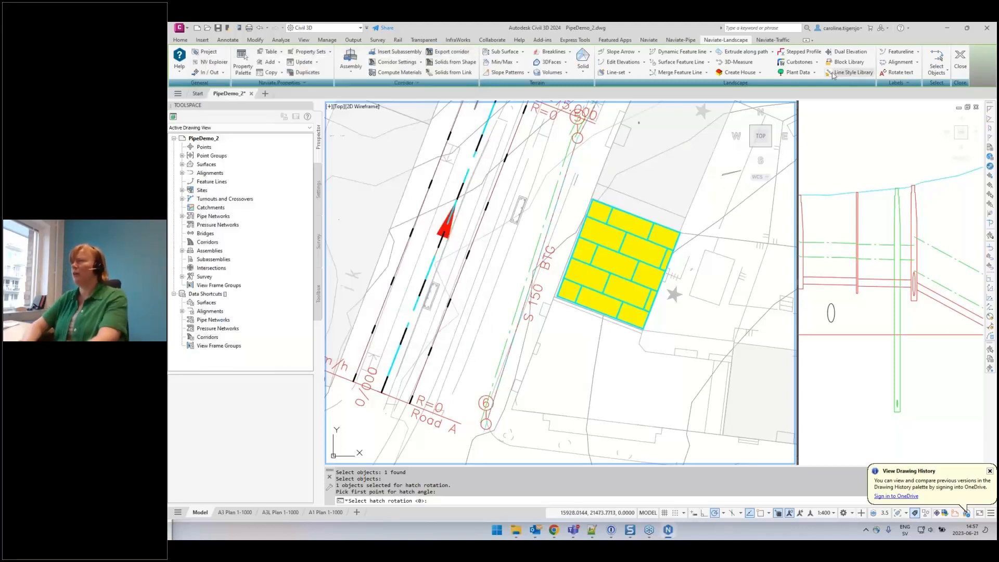
# Start adding a schedule label to the brick hatch with the Plantdata property set, the Plantdata-Label table and Auto-Update enabled.
pyautogui.click(815, 73)
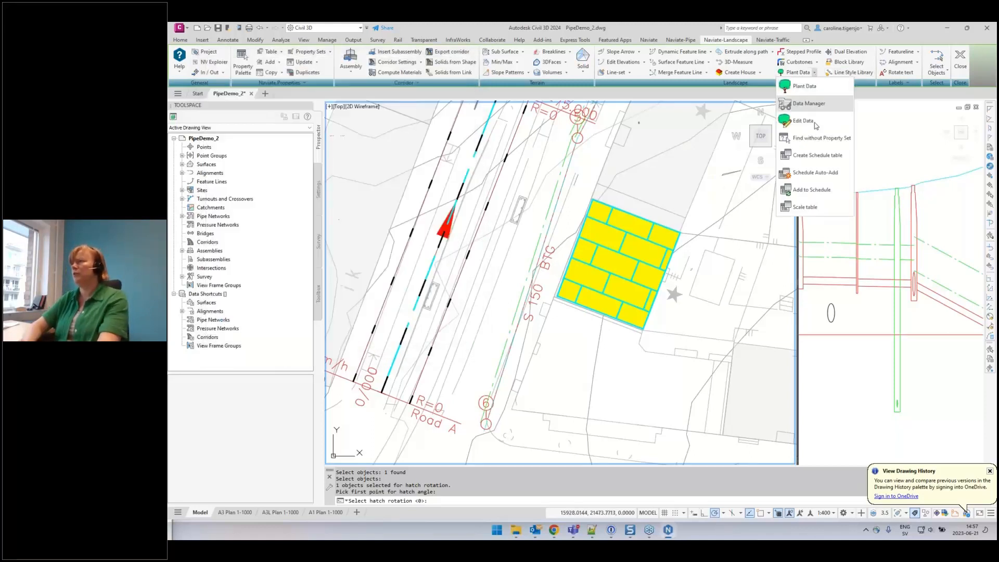
pyautogui.click(805, 156)
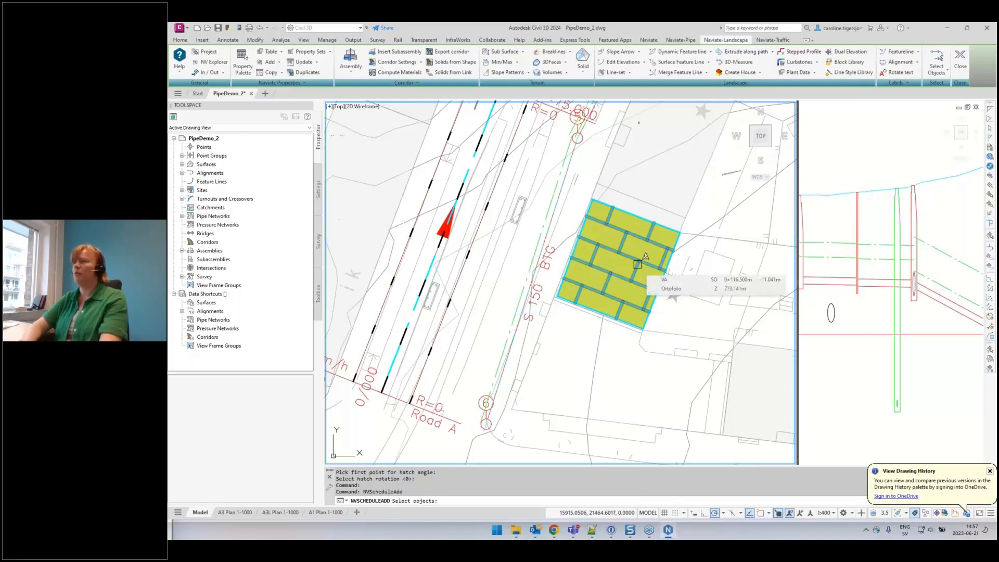
pyautogui.click(645, 257)
pyautogui.press('Return')
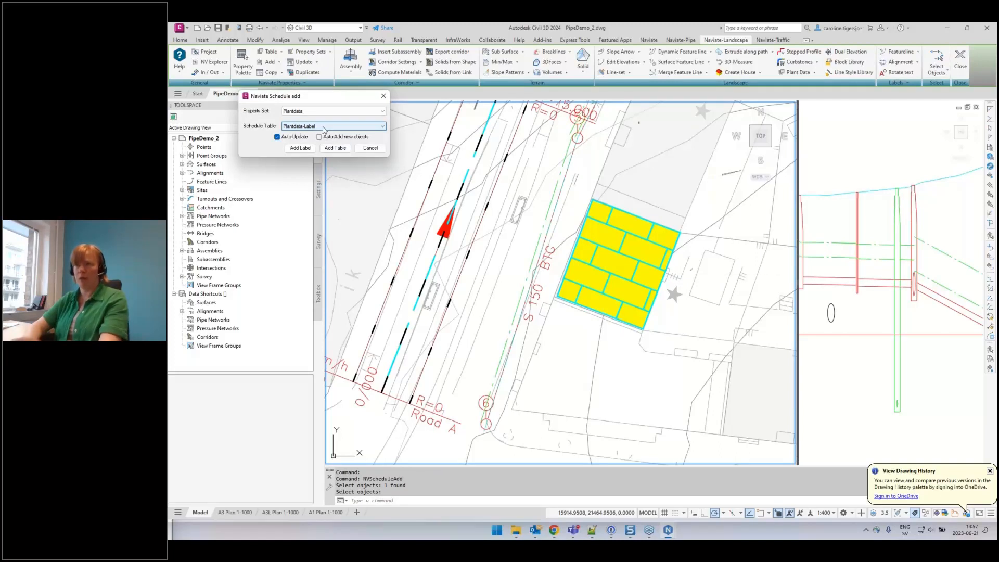
pyautogui.click(300, 148)
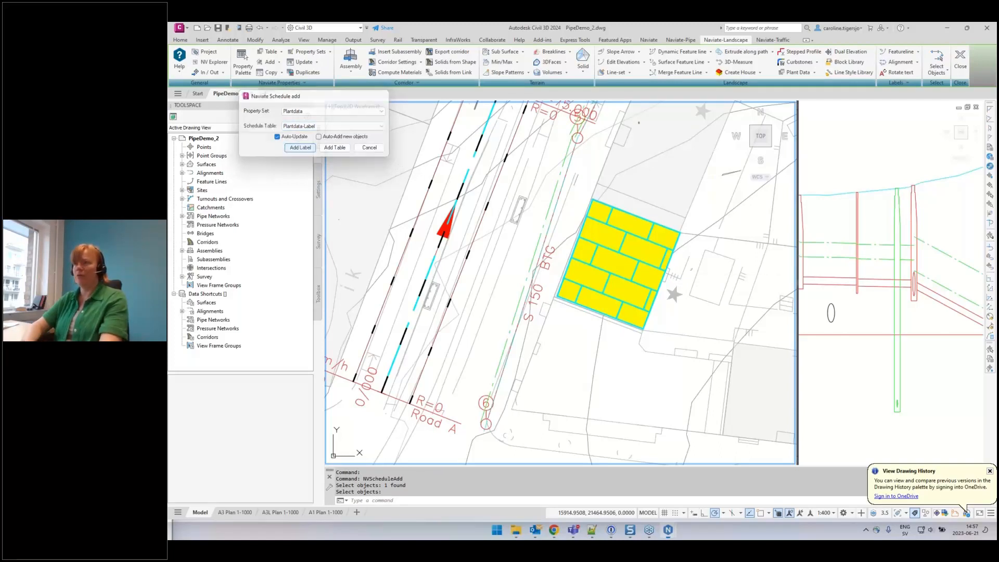
# Place the schedule label horizontally east of the brick area, with a leader arrowhead inside the hatch landing on the label's edge.
pyautogui.click(706, 275)
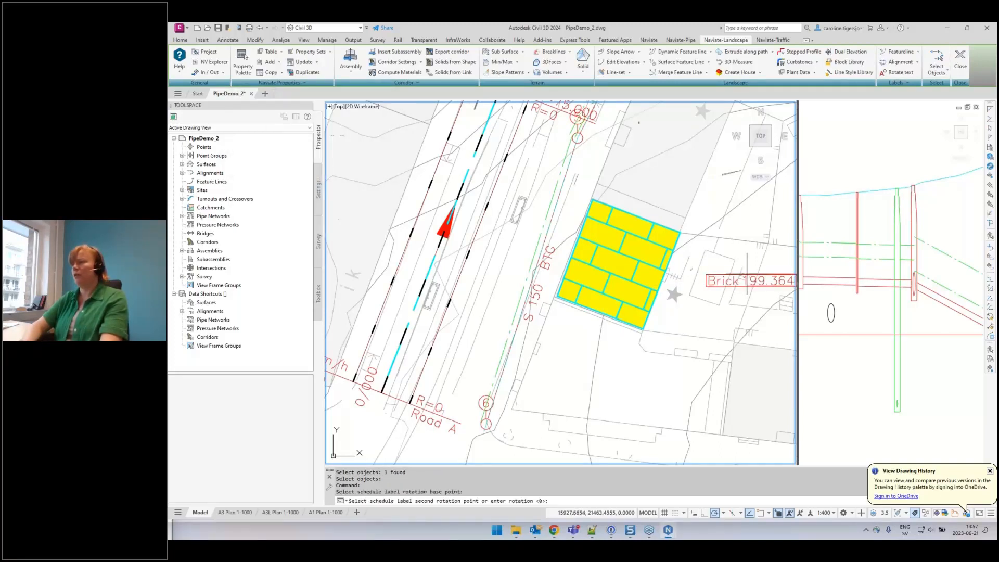
pyautogui.click(747, 275)
pyautogui.click(701, 252)
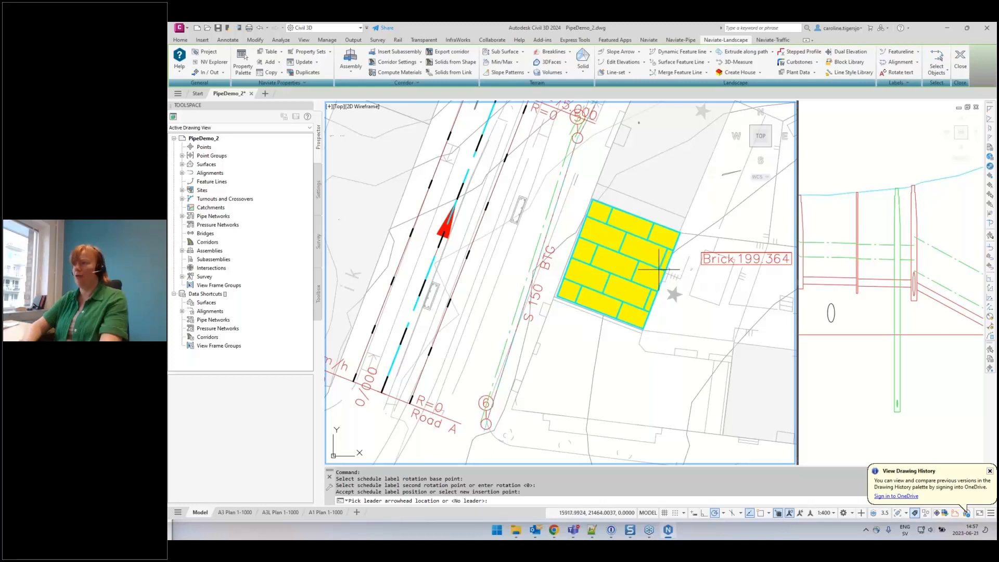
pyautogui.click(629, 252)
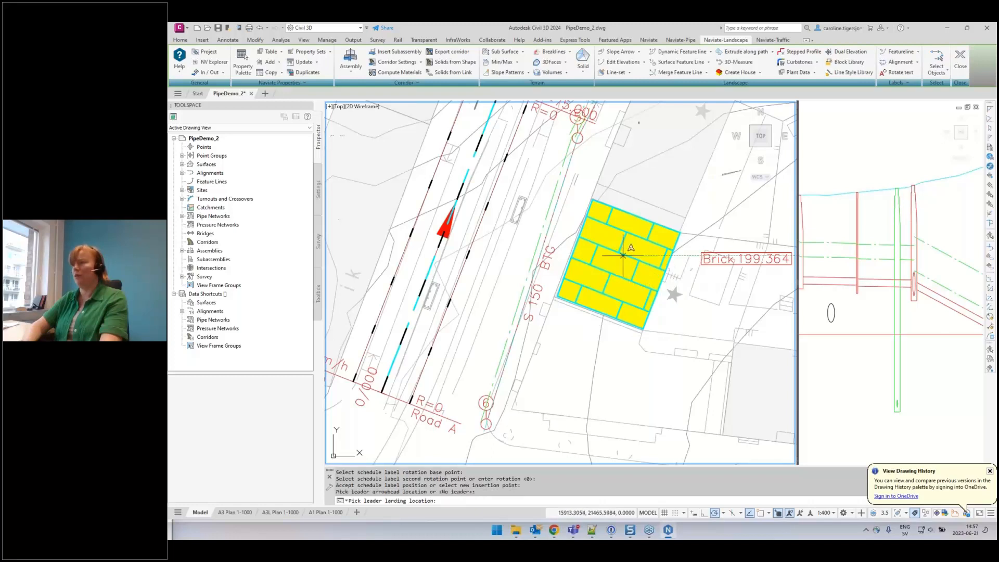
pyautogui.click(701, 262)
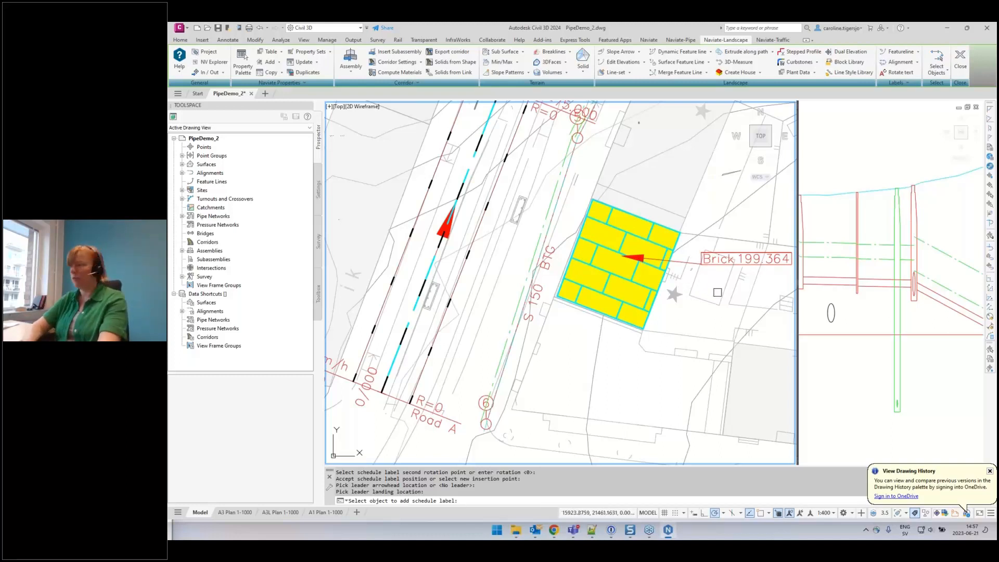
pyautogui.press('Escape')
pyautogui.moveTo(728, 286); pyautogui.dragTo(684, 298, button='middle')
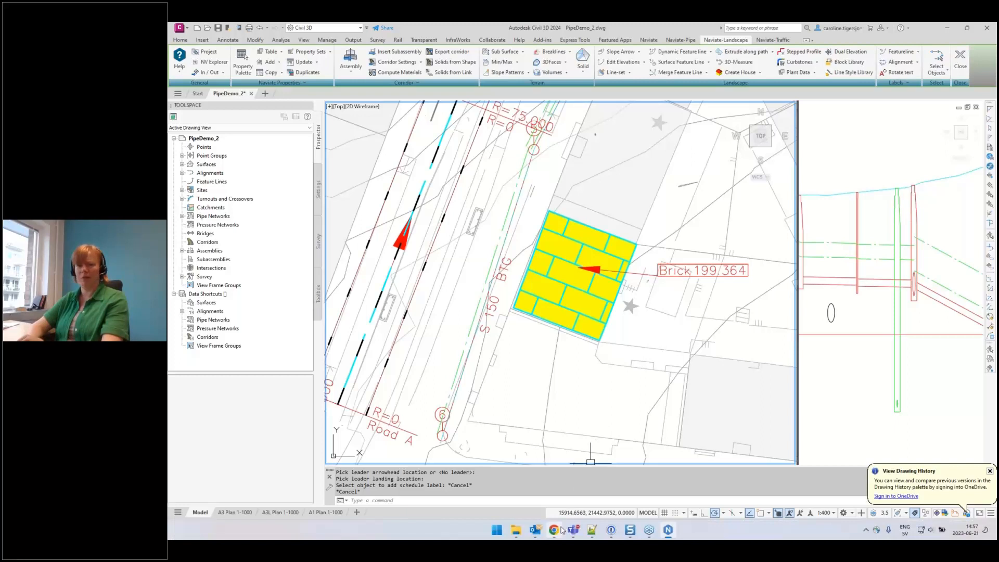
# Run Reverse Pipe on the pipe just south of structure 5 and finish the command.
pyautogui.moveTo(562, 530)
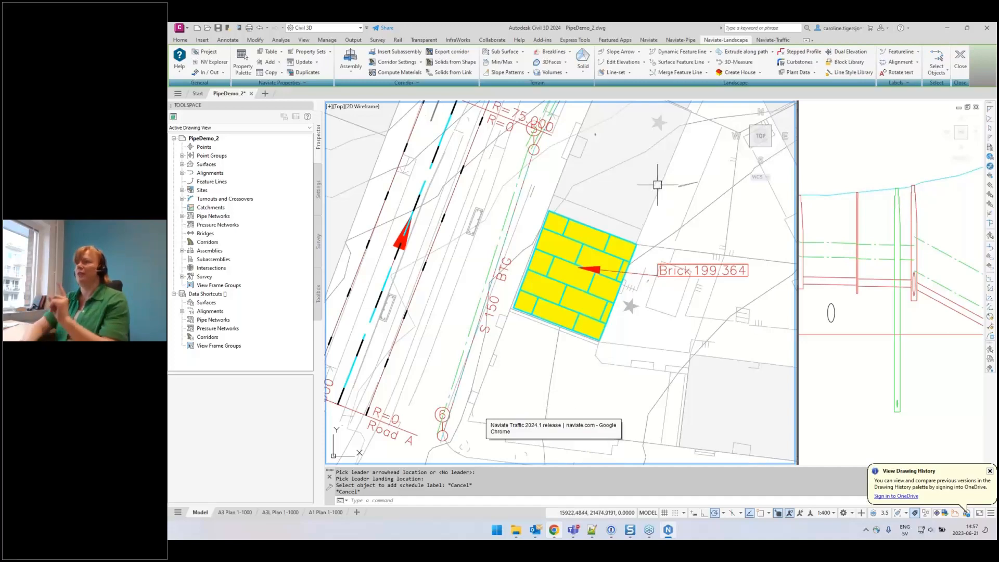
pyautogui.moveTo(575, 161)
pyautogui.mouseDown(button='middle')
pyautogui.moveTo(591, 189)
pyautogui.moveTo(669, 156)
pyautogui.mouseUp(button='middle')
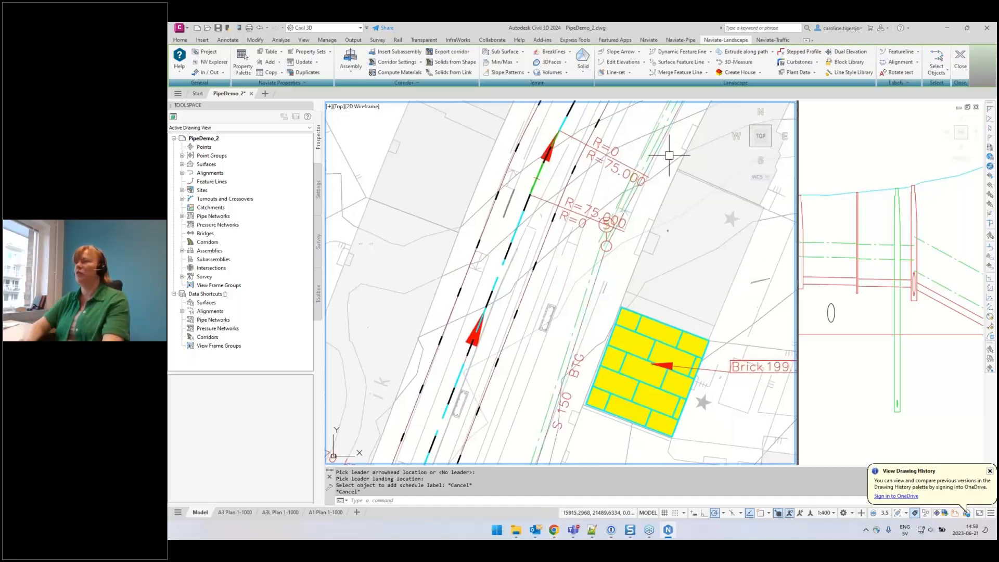
pyautogui.click(680, 40)
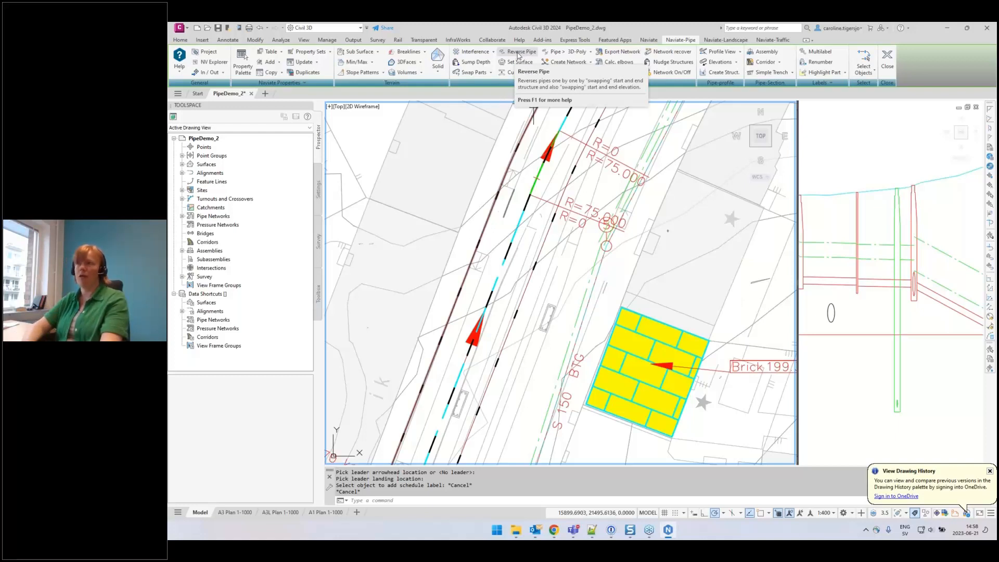
pyautogui.click(584, 311)
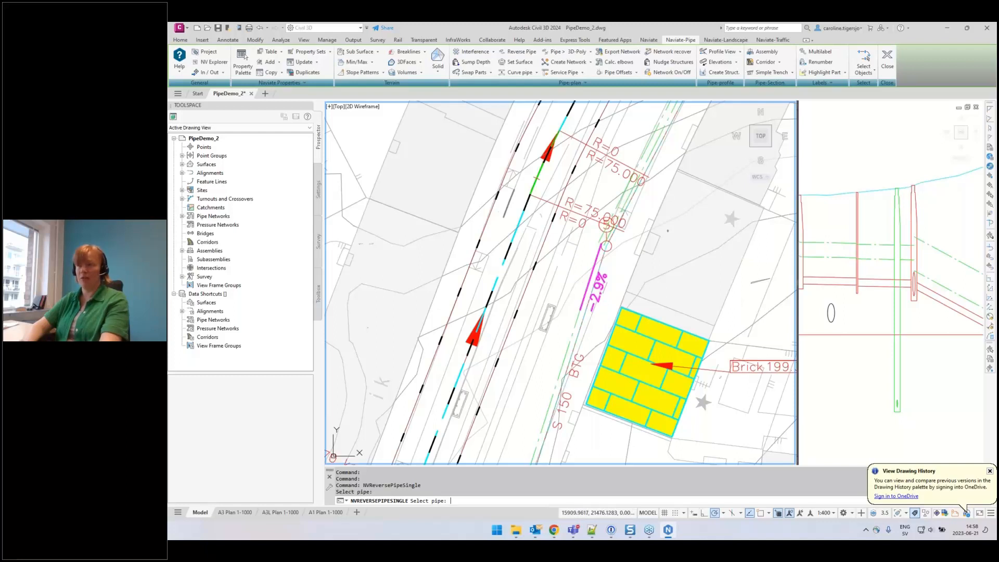
pyautogui.press('Return')
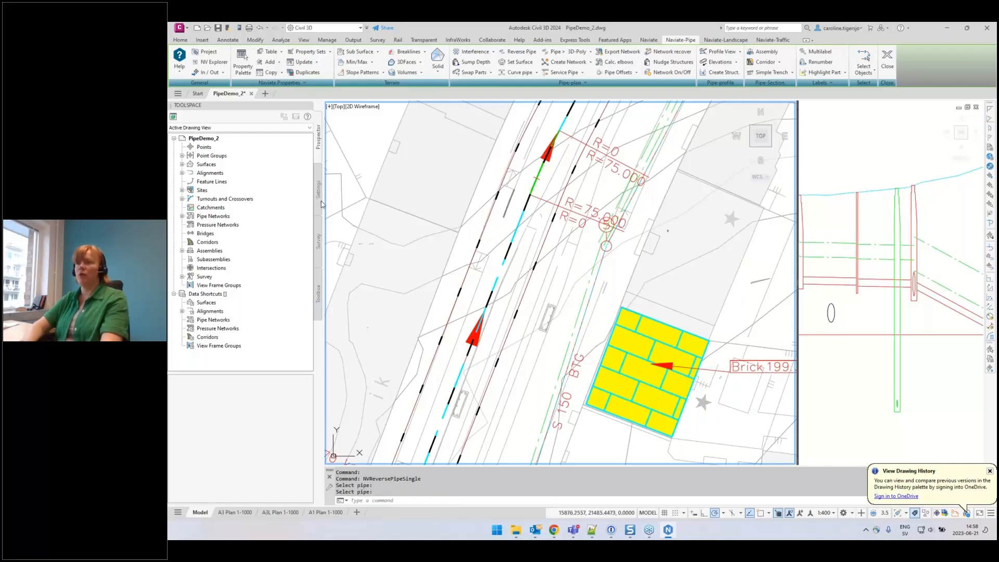
# Delete the NVReversePipeArrow label style from the pipe Plan Profile label styles.
pyautogui.click(319, 191)
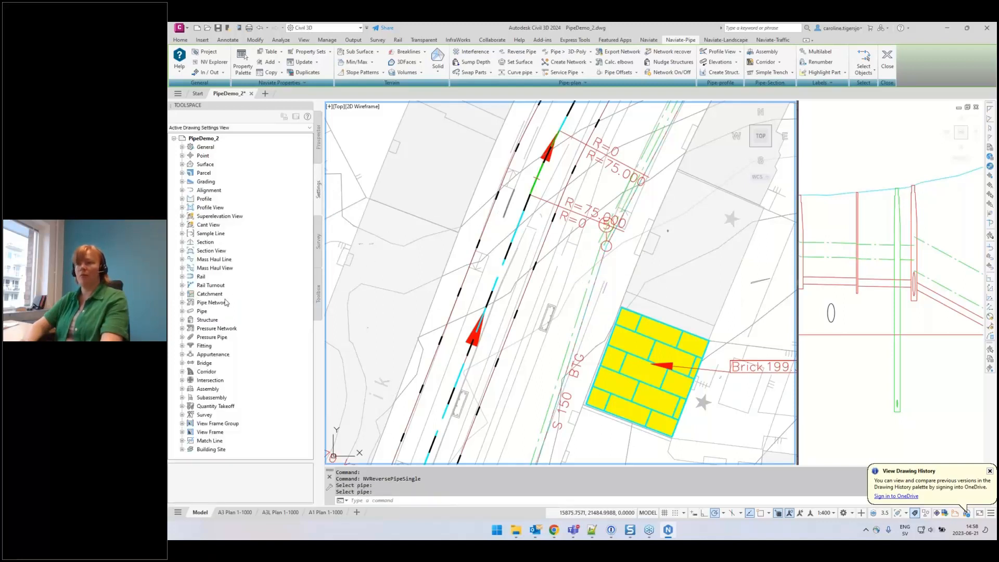
pyautogui.click(182, 311)
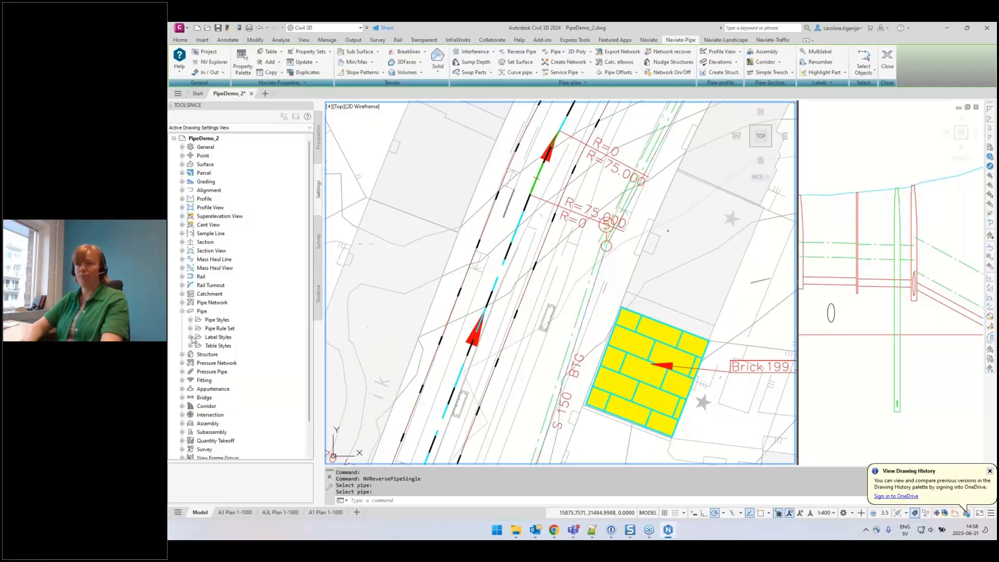
pyautogui.click(191, 337)
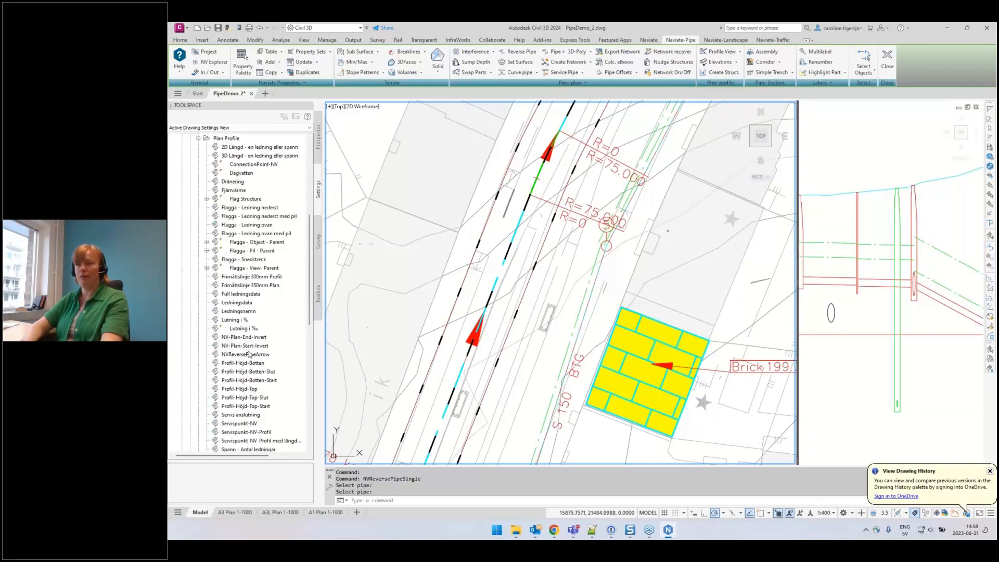
pyautogui.click(246, 354)
pyautogui.rightClick(247, 357)
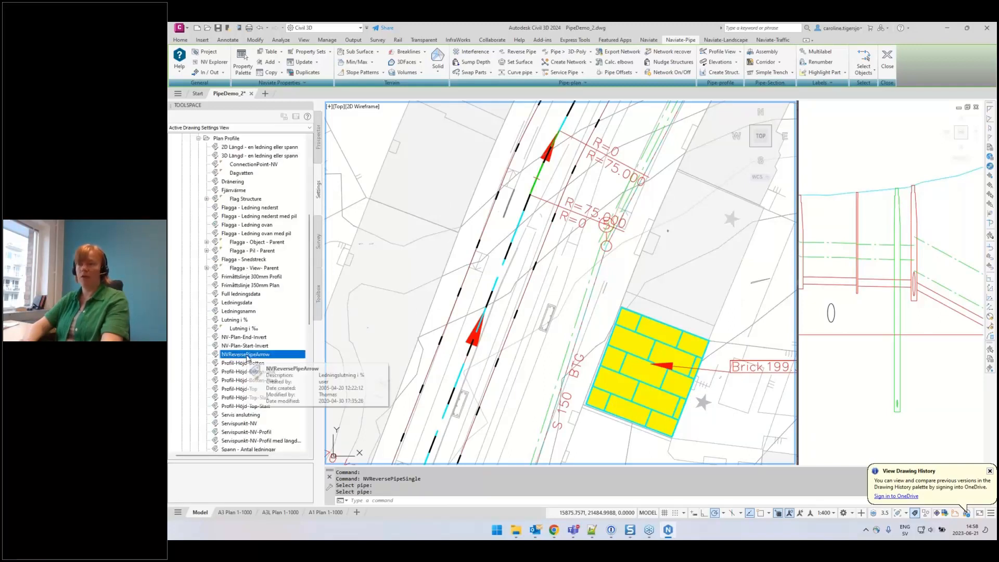
pyautogui.click(267, 395)
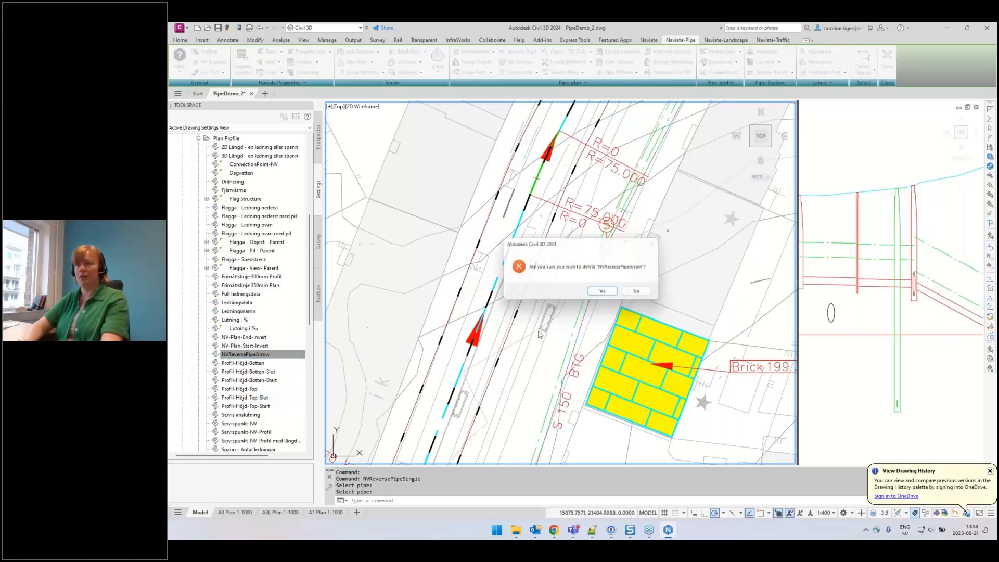
pyautogui.click(603, 292)
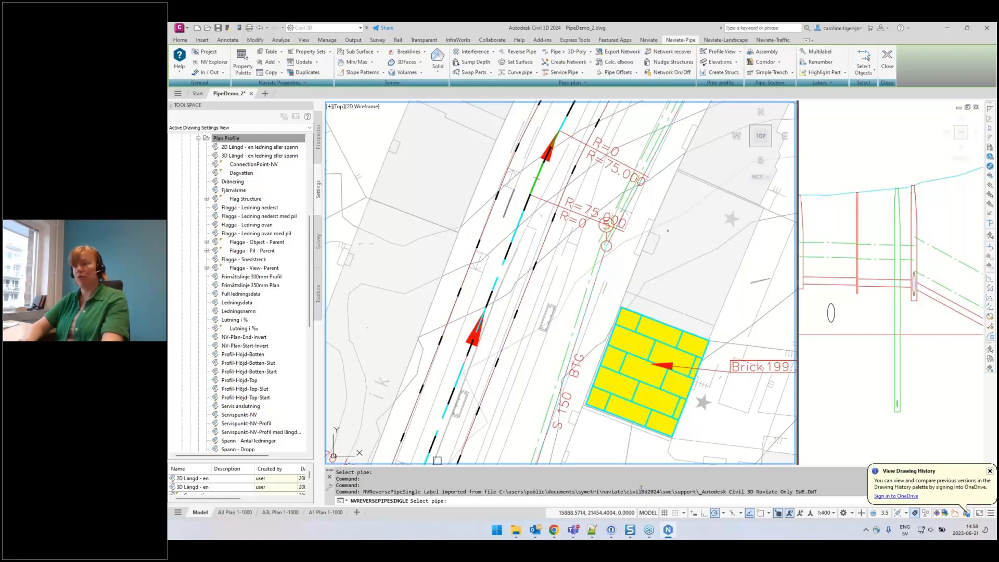
# Run Reverse Pipe again to re-import its required label style from the Naviate Only template, and exit without selecting a pipe.
pyautogui.click(790, 492)
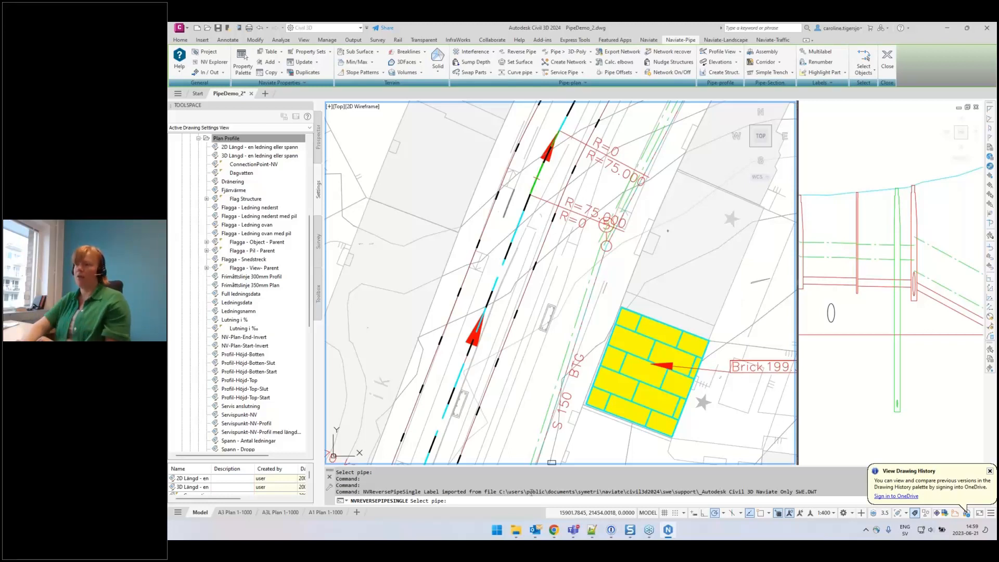
pyautogui.press('Escape')
pyautogui.press('Escape')
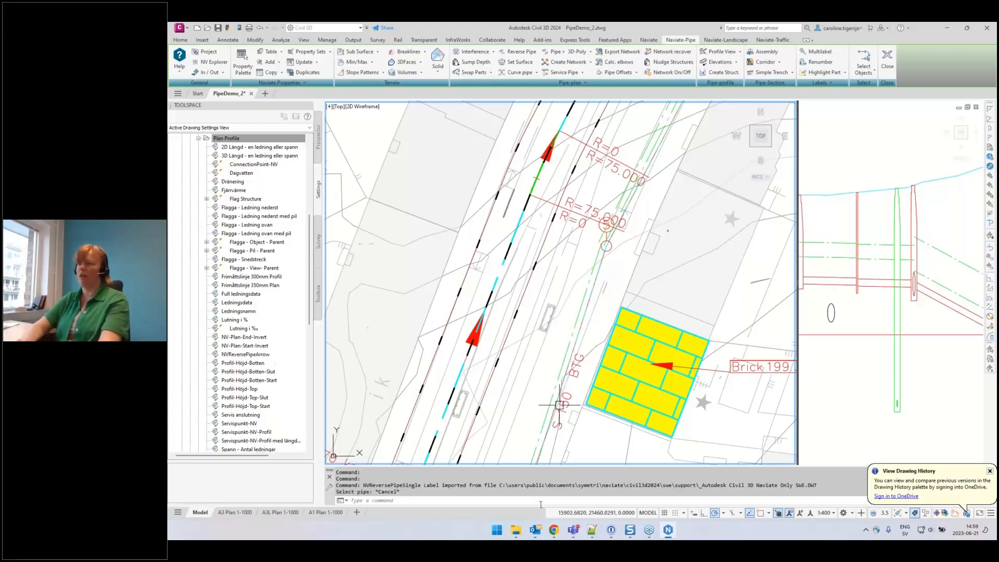
# Switch to Google Chrome and open naviate.com in a new tab.
pyautogui.click(554, 531)
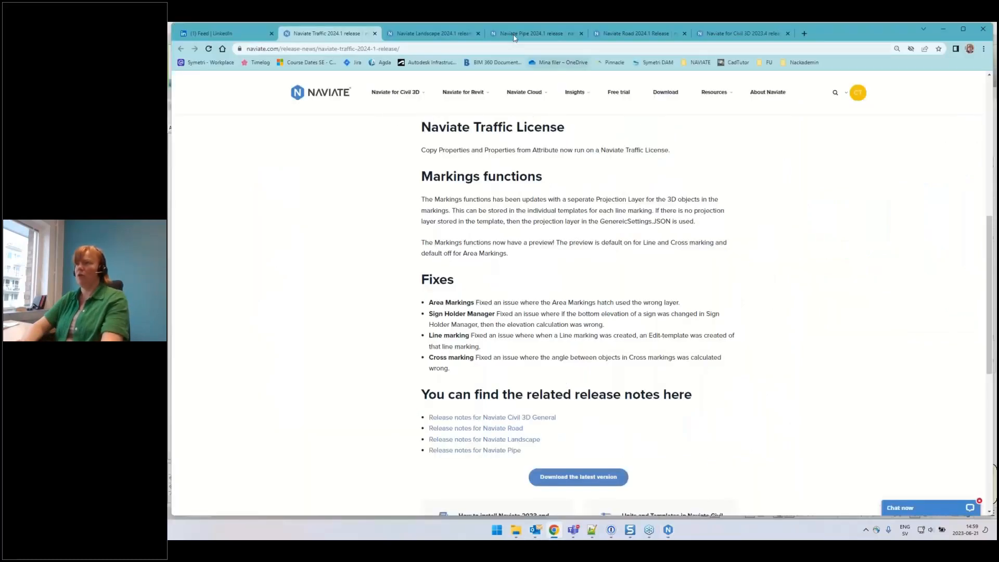
pyautogui.click(804, 34)
pyautogui.write('naviate.com')
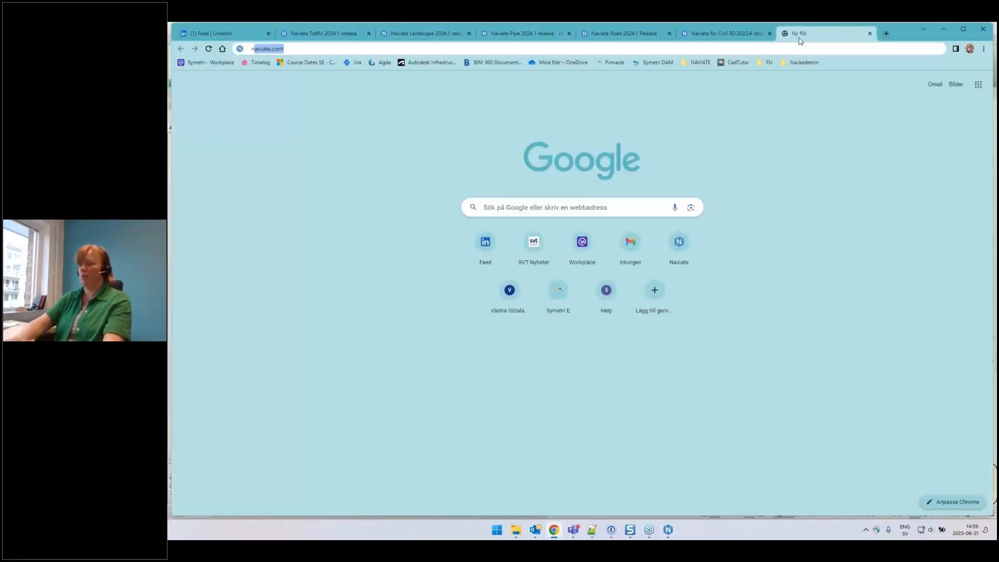
pyautogui.press('Return')
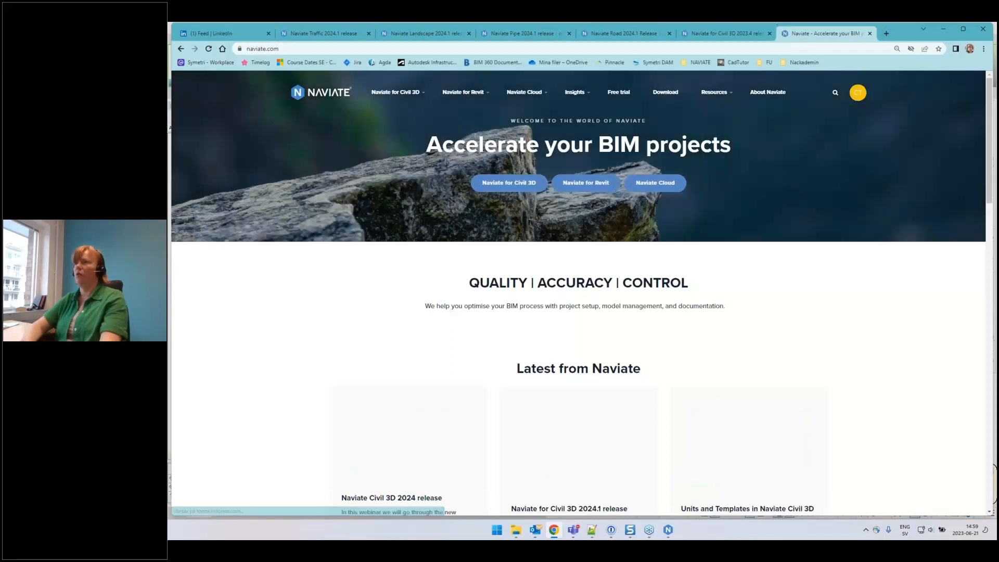
# Open the blog and podcast insights, filter them by Naviate for Civil 3D and reload the page.
pyautogui.moveTo(583, 95)
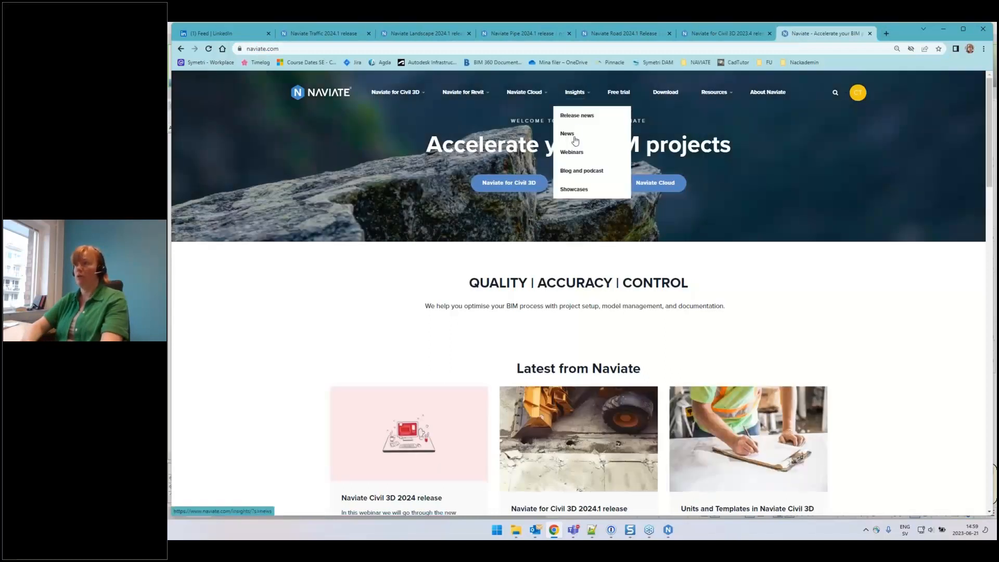
pyautogui.click(580, 172)
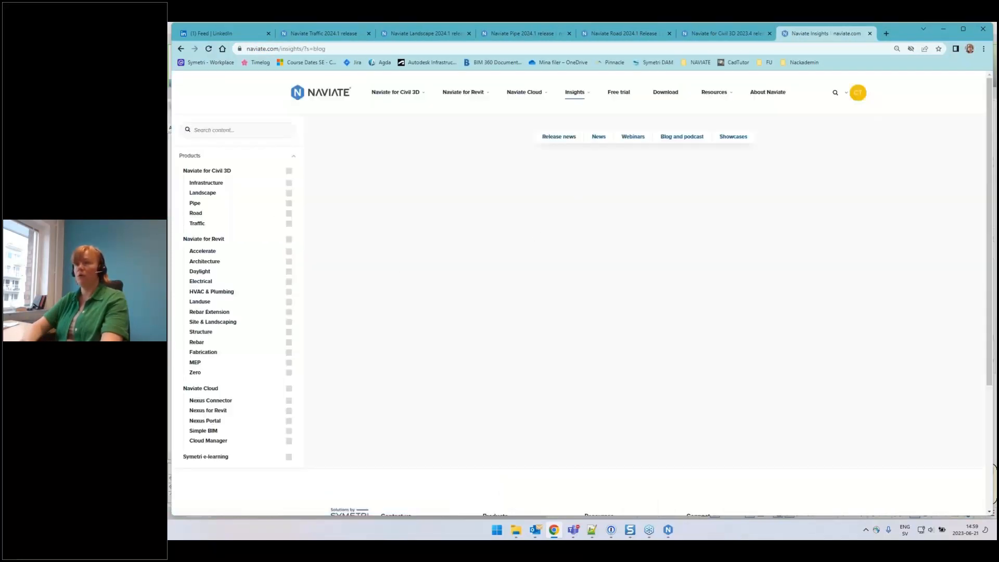
pyautogui.click(289, 171)
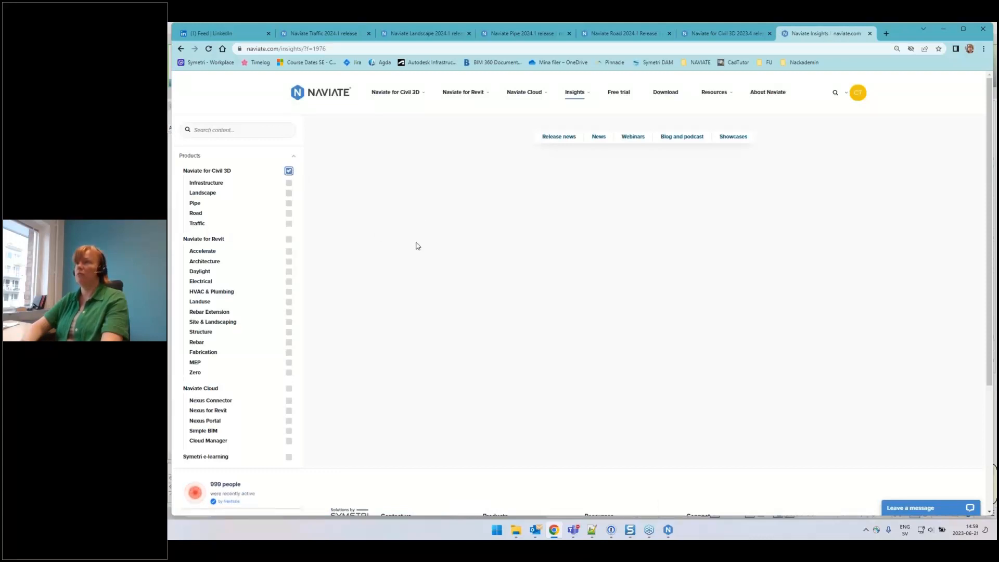
pyautogui.click(209, 49)
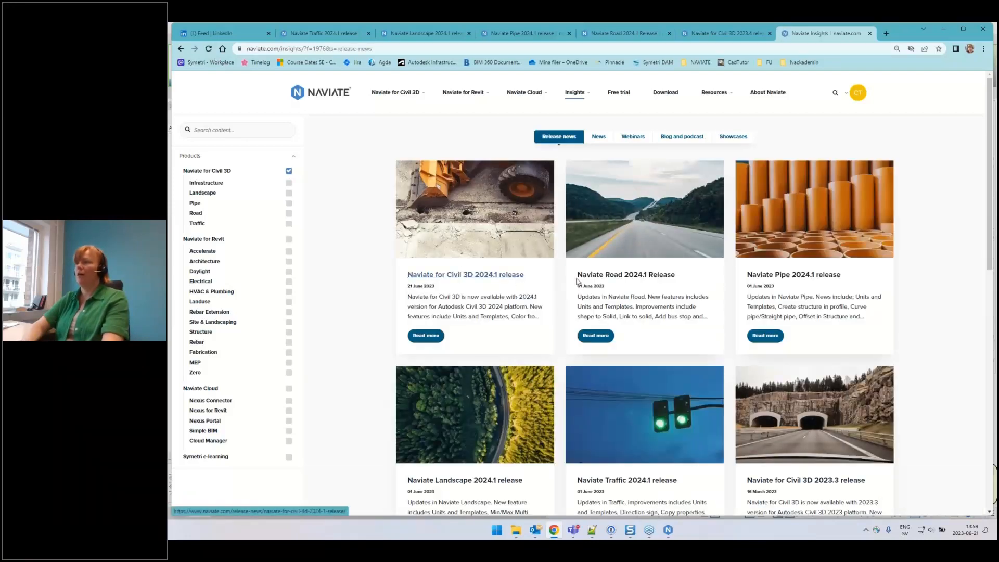
# Open the blog post Units and Templates in Naviate Civil 3D and read its sections on units, templates and Naviate Only.dwt.
pyautogui.click(668, 142)
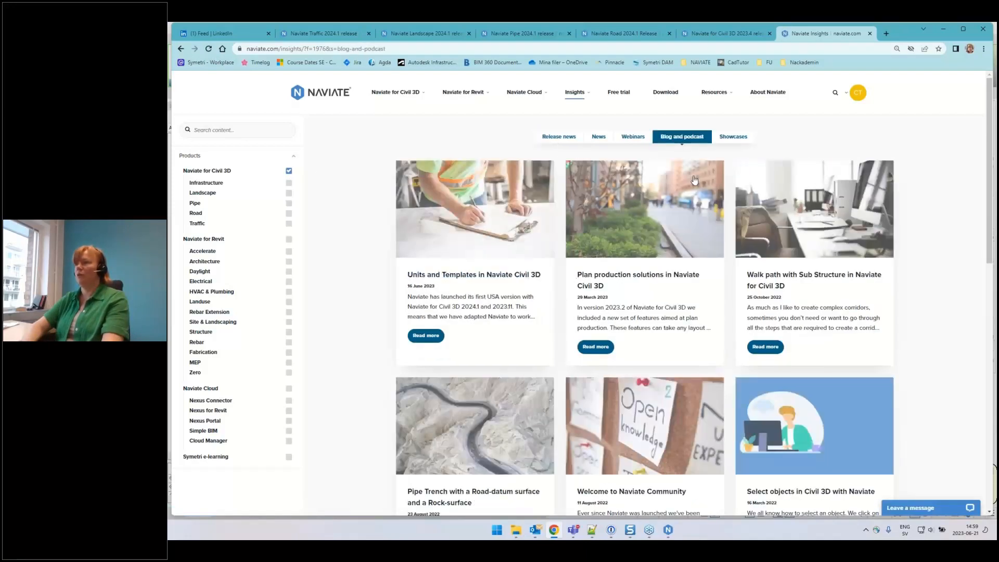
pyautogui.click(441, 278)
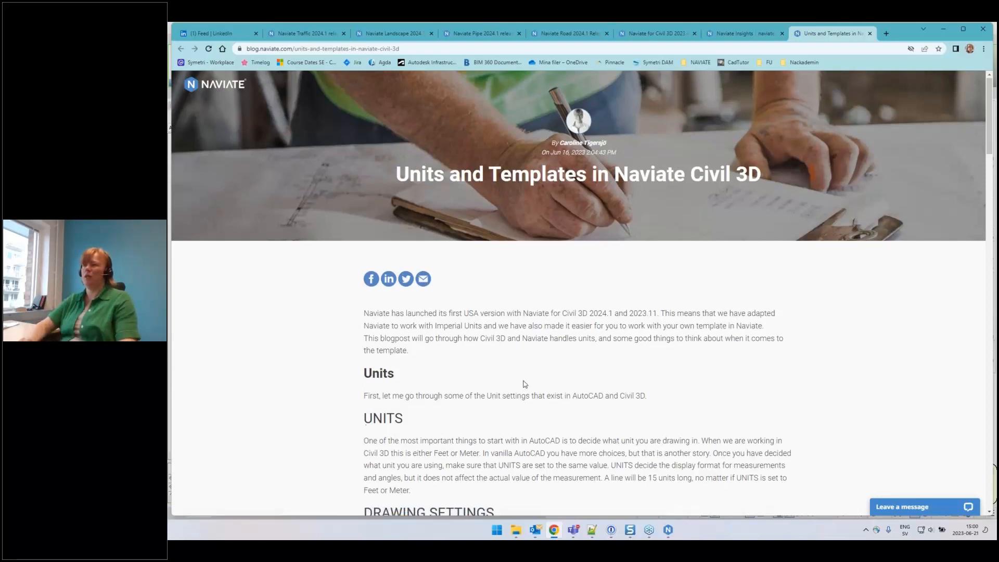
pyautogui.scroll(-3, 523, 387)
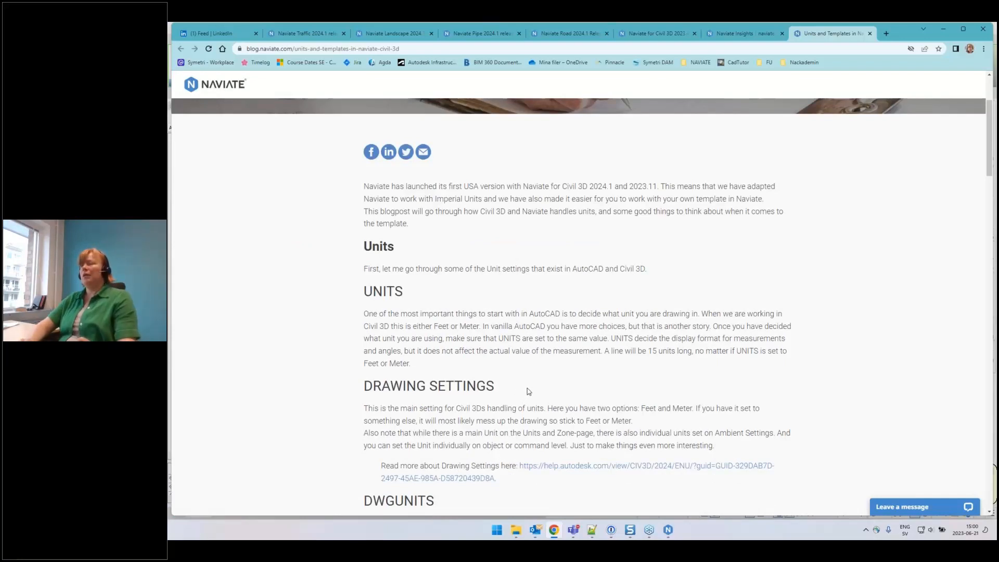
pyautogui.scroll(-4, 528, 391)
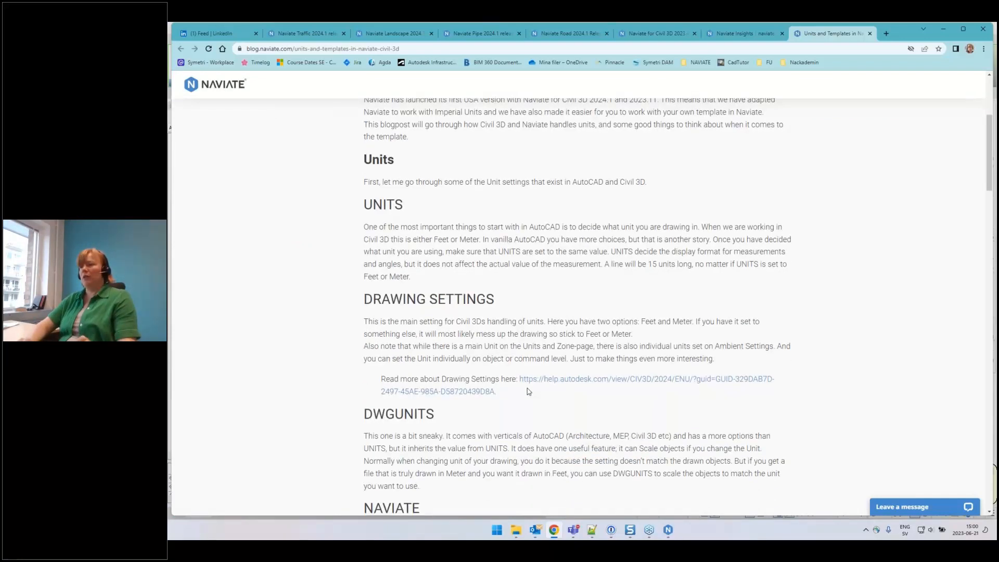
pyautogui.scroll(-3, 529, 391)
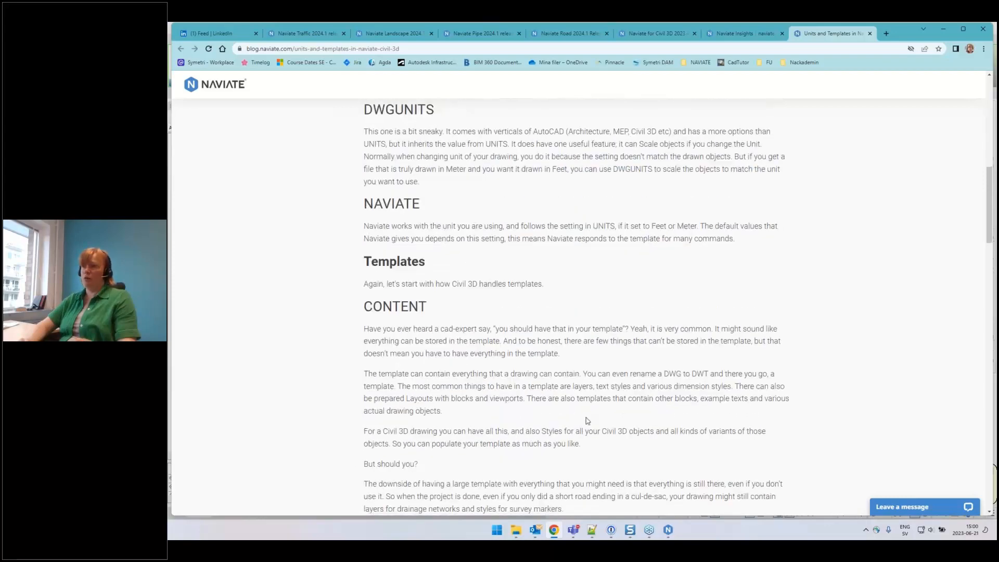
pyautogui.scroll(-4, 586, 417)
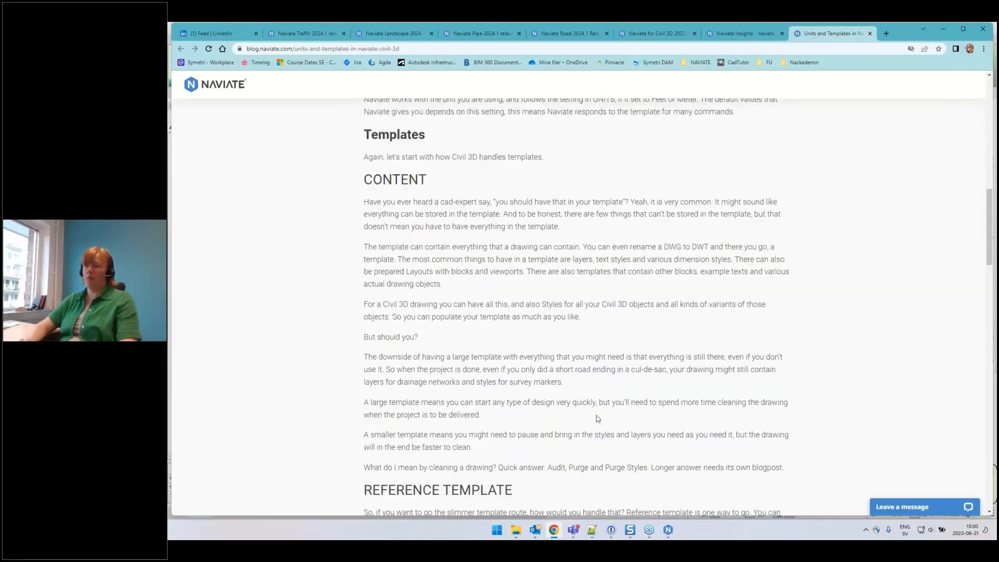
pyautogui.scroll(-5, 596, 416)
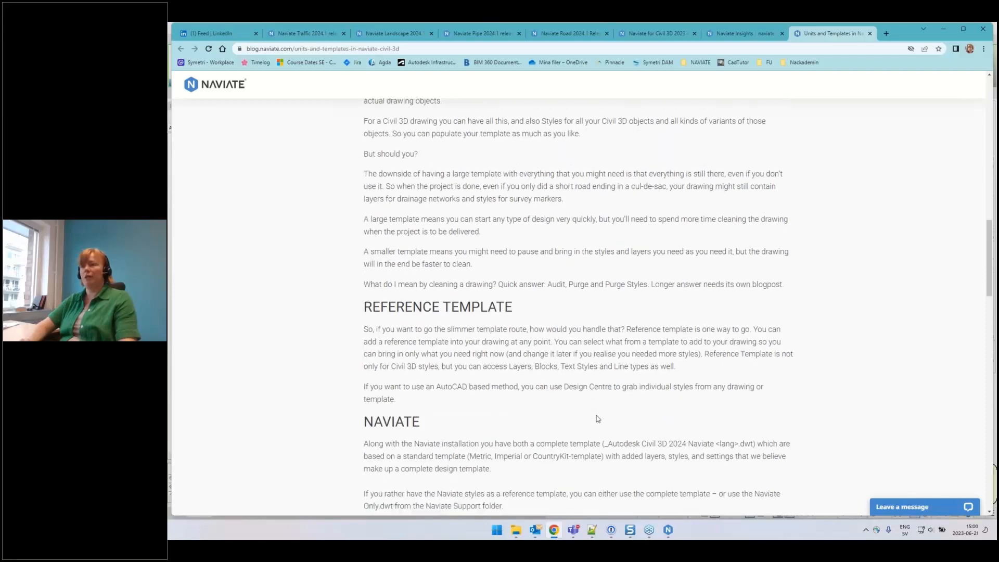
pyautogui.scroll(-2, 437, 329)
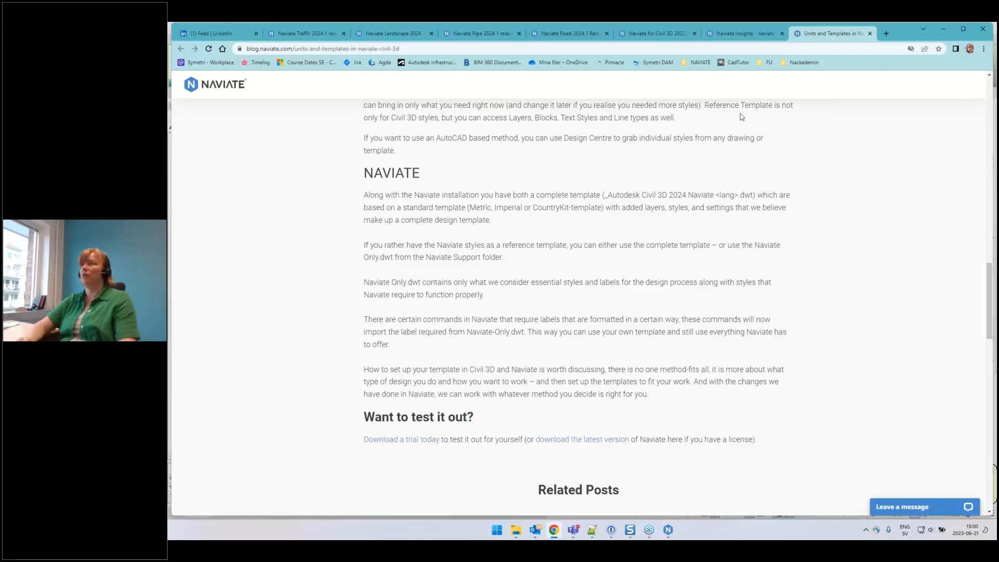
# Return to the Naviate Insights page and view the Civil 3D release news followed by the webinars.
pyautogui.click(738, 34)
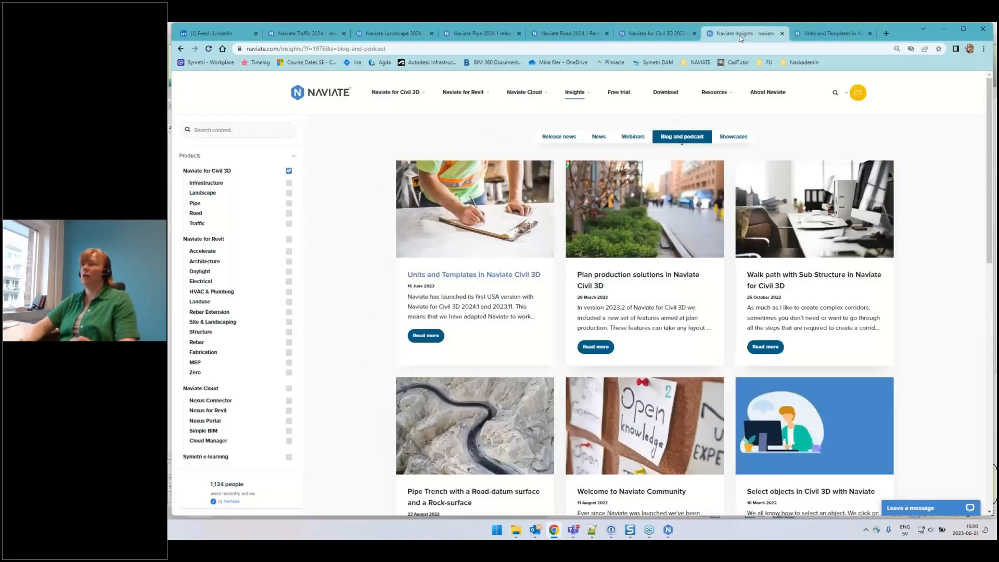
pyautogui.click(565, 138)
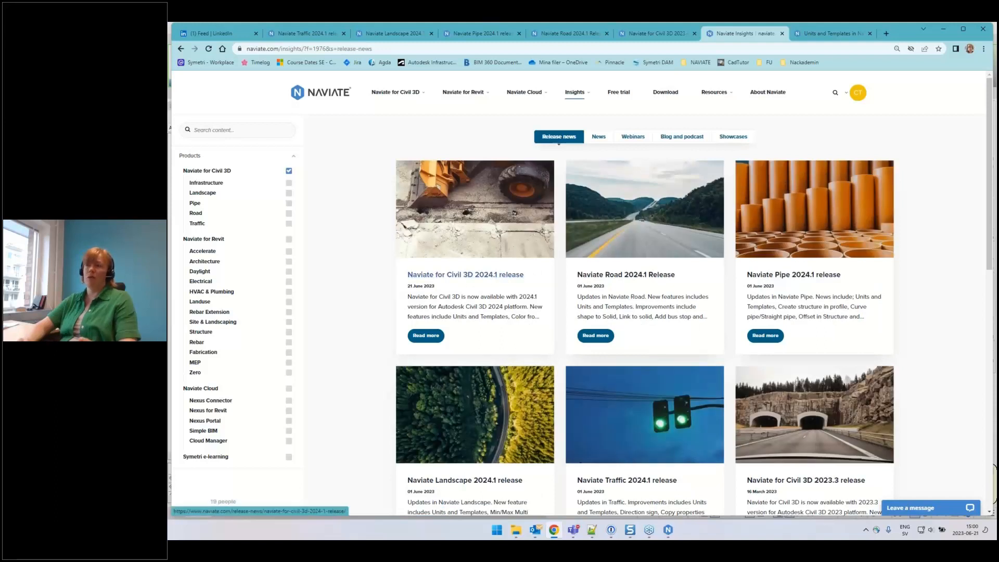
pyautogui.click(632, 137)
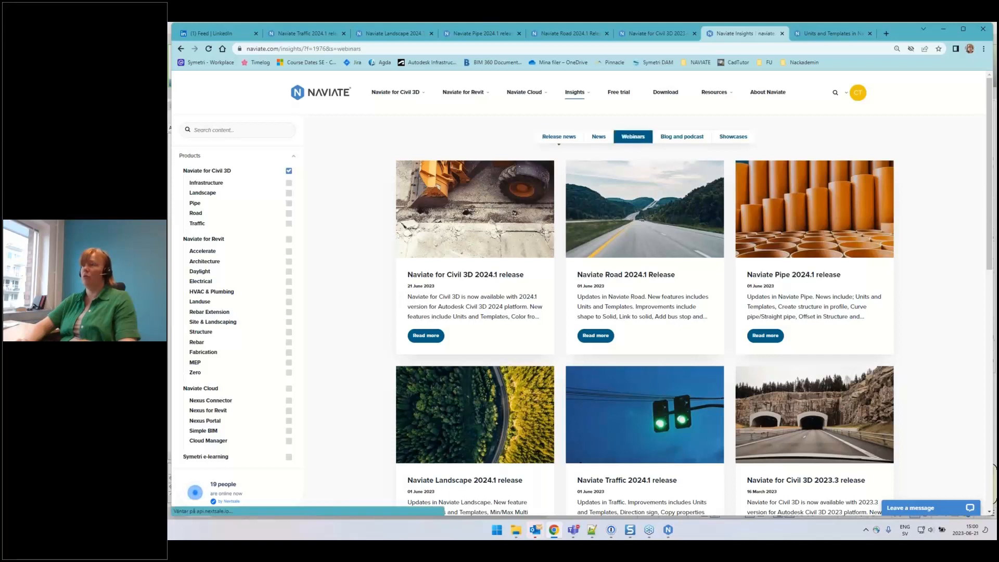